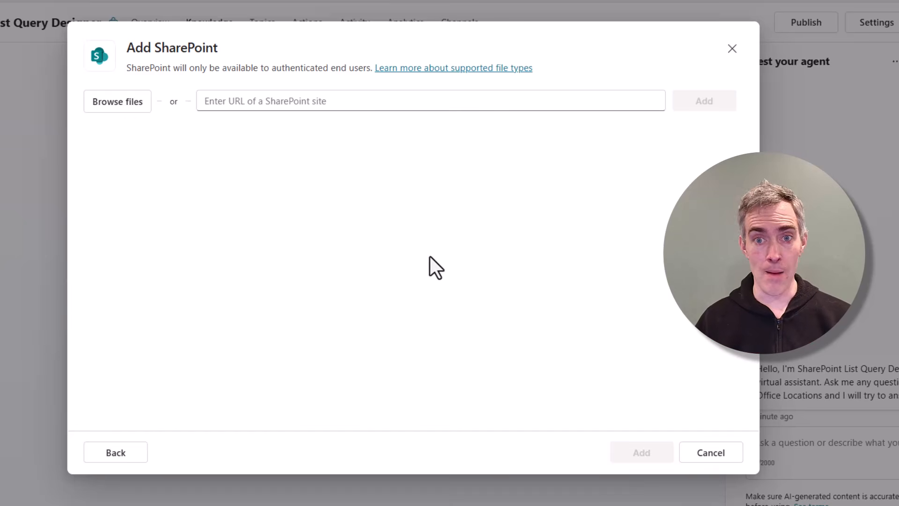
# Step: Dismiss the Add SharePoint dialog and open the agent's Get Matching SharePoint List Items For Office Locations action
pyautogui.click(733, 49)
pyautogui.click(494, 271)
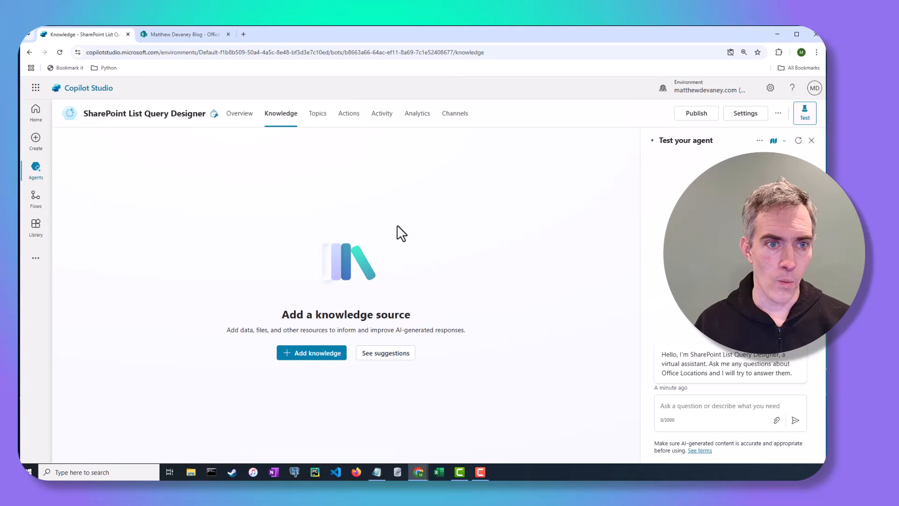
pyautogui.click(317, 117)
pyautogui.click(349, 117)
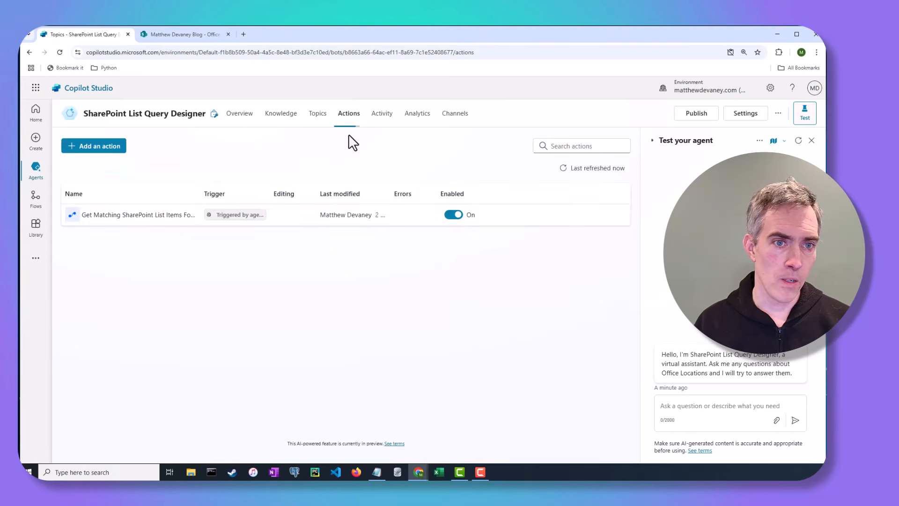
pyautogui.click(146, 216)
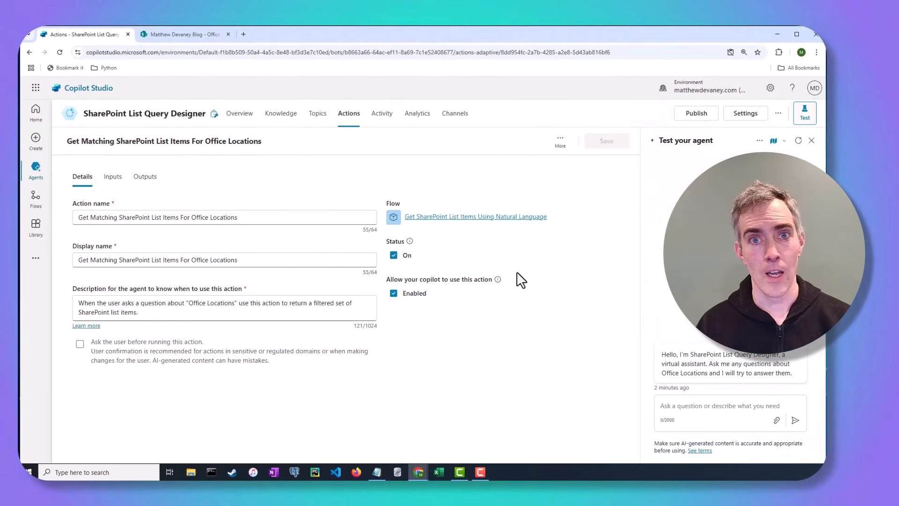
# Step: Review the columns and items of the Office Locations list in SharePoint, and return to the agent in Copilot Studio
pyautogui.click(181, 40)
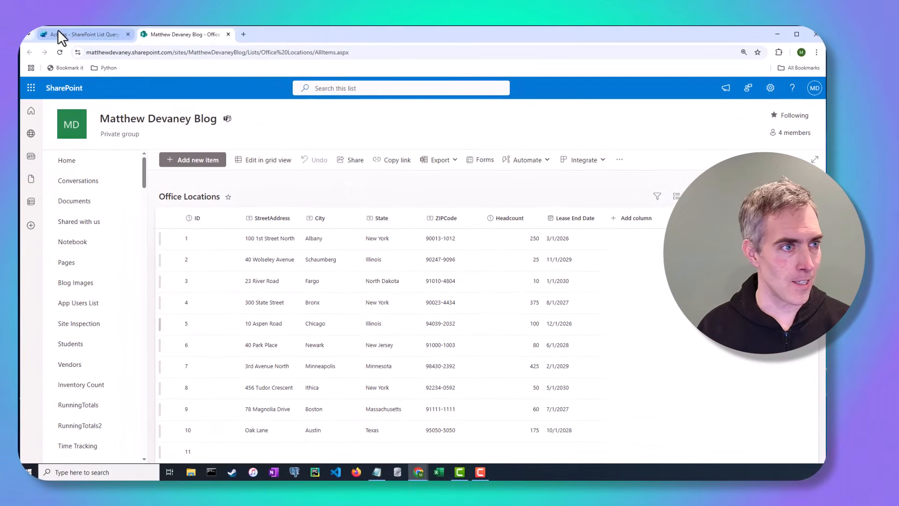
pyautogui.click(80, 33)
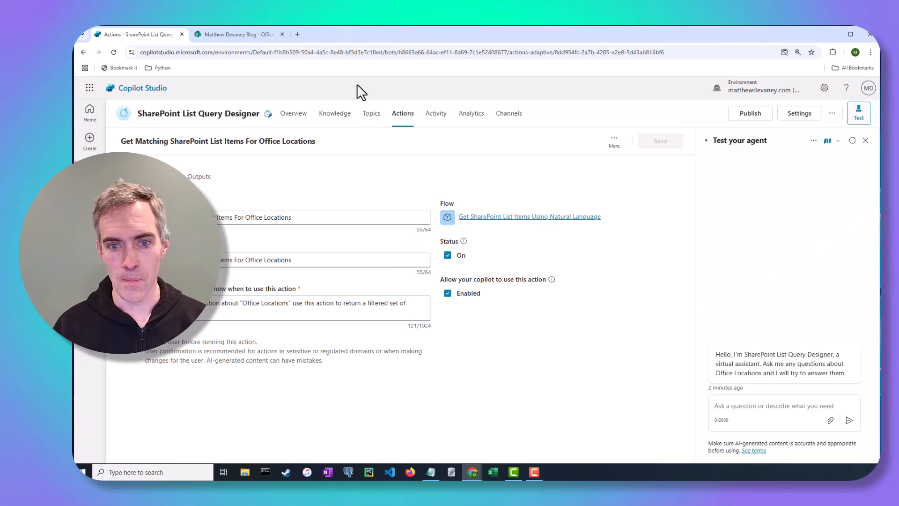
# Step: From the agent's overview, send the test agent the question "Show me all of the offices in the state of Illinois"
pyautogui.click(302, 113)
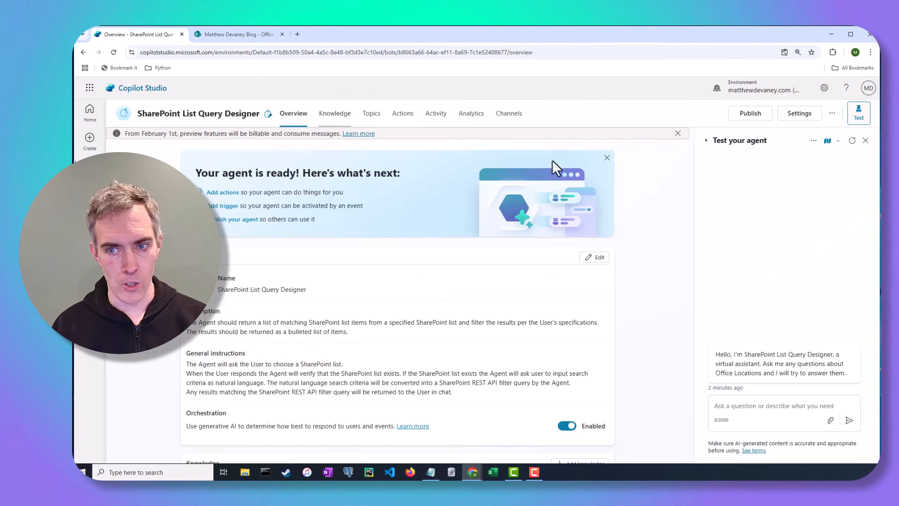
pyautogui.hotkey('alt', 'Tab')
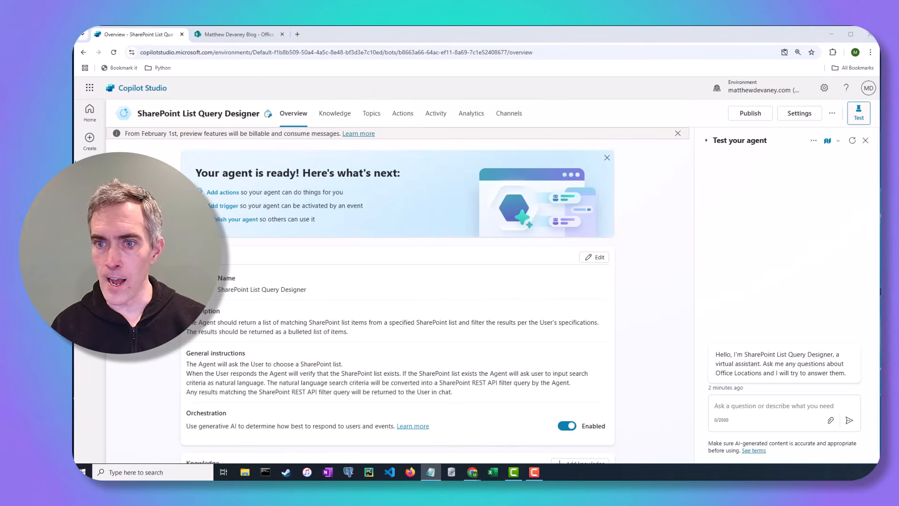
pyautogui.click(756, 406)
pyautogui.write('Show me all of the offices in the state of Illinois')
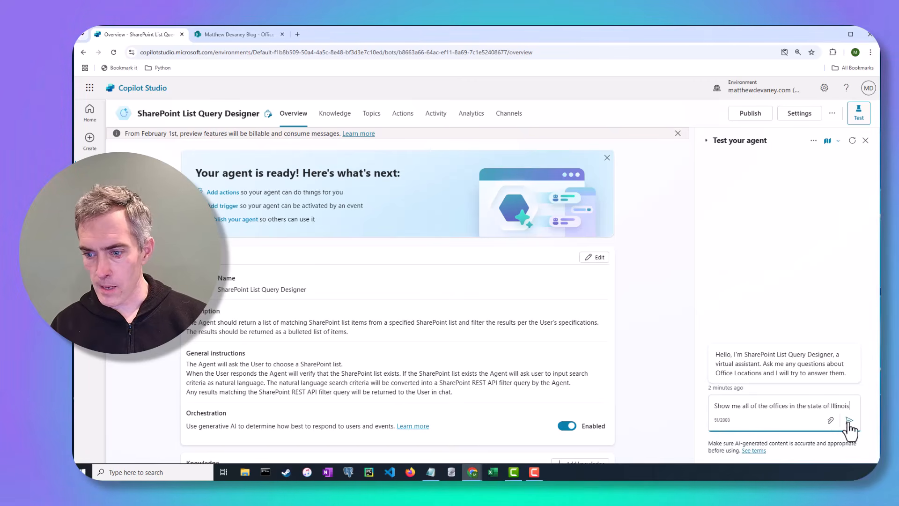
pyautogui.click(849, 420)
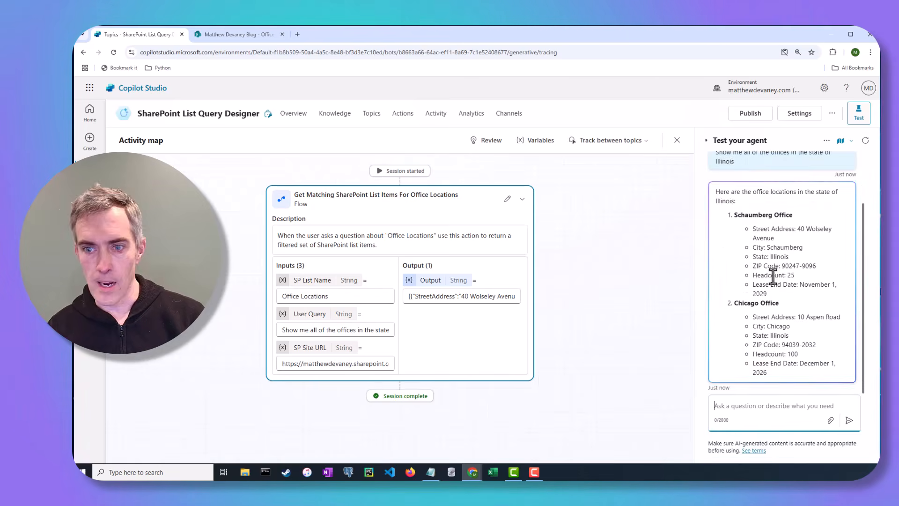
# Step: Check the Schaumberg and Chicago rows in the SharePoint Office Locations list by marking them and clearing the marks
pyautogui.click(266, 37)
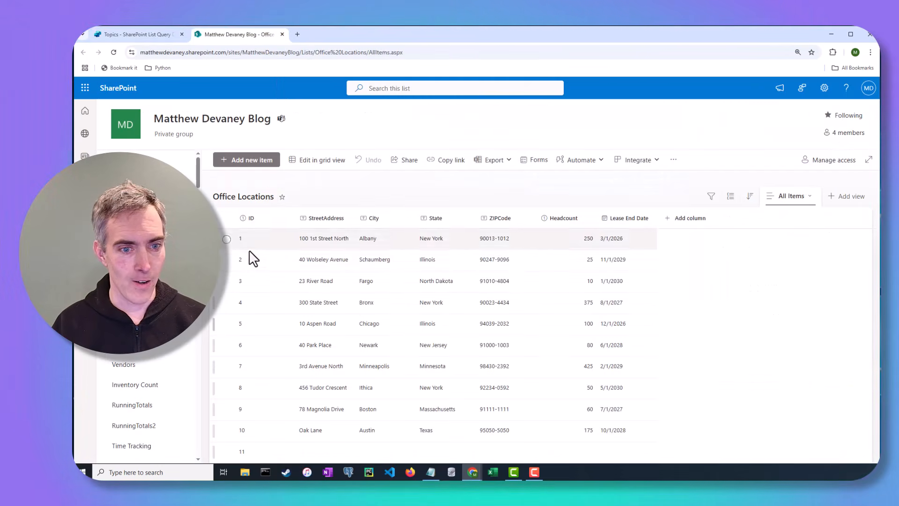
pyautogui.click(227, 260)
pyautogui.click(226, 324)
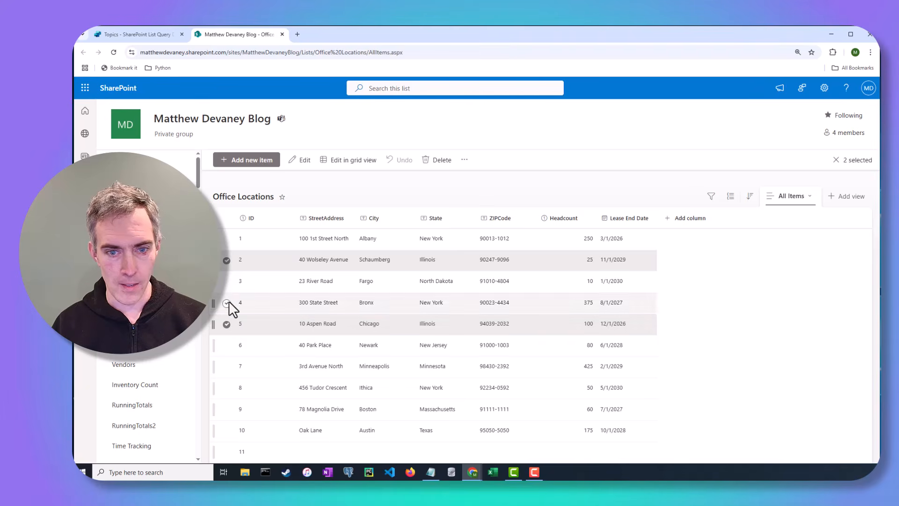
pyautogui.click(226, 261)
pyautogui.click(227, 324)
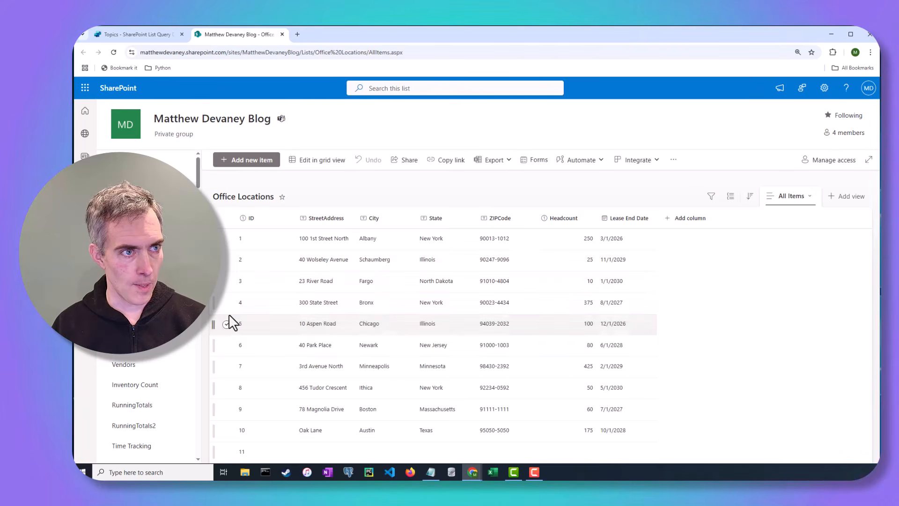
# Step: Back in Copilot Studio, send the test agent "Give me a list of all offices with more than 200 people"
pyautogui.click(142, 36)
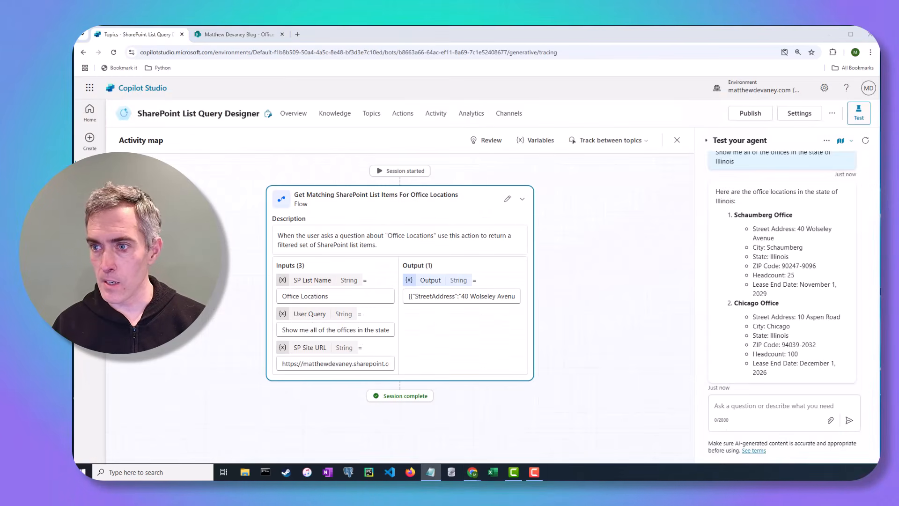
pyautogui.click(755, 407)
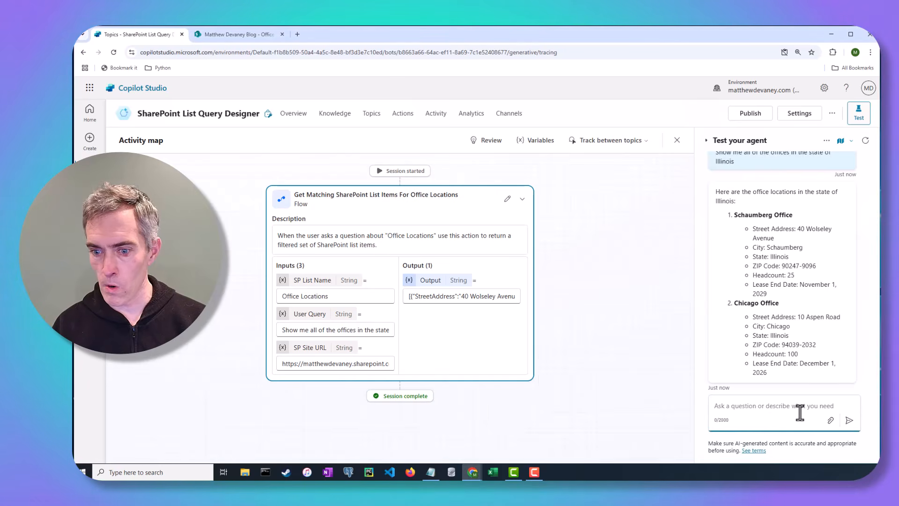
pyautogui.write('Give me a list of all offices with more than 200 people')
pyautogui.click(849, 420)
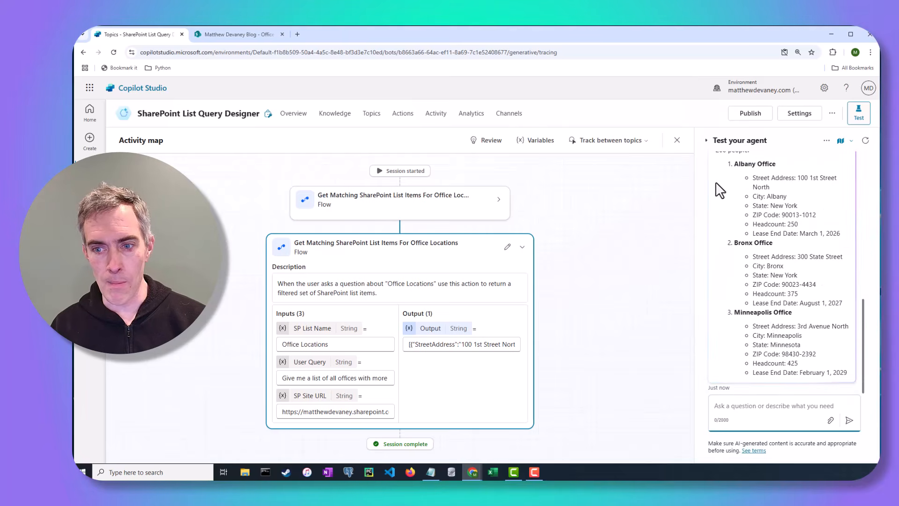
# Step: Check the headcounts of the Albany, Bronx and Minneapolis rows in the SharePoint list by marking them and clearing the marks
pyautogui.click(248, 36)
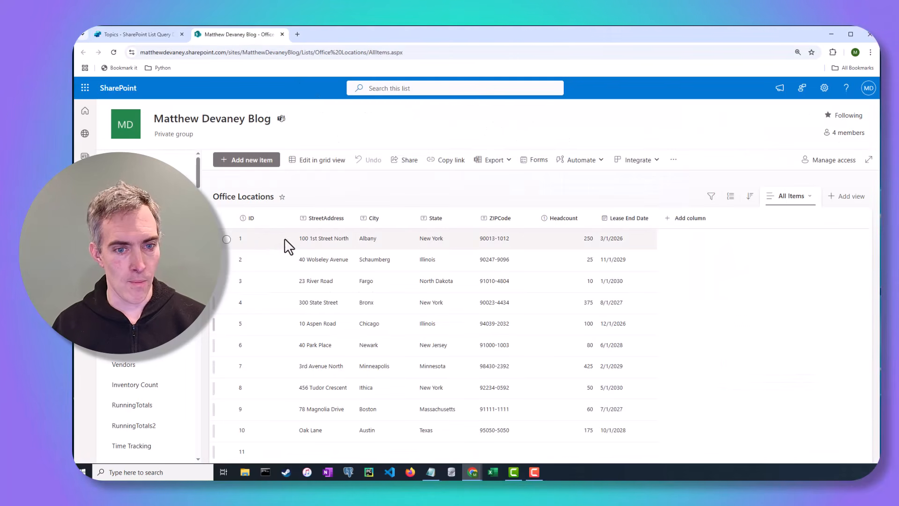
pyautogui.click(227, 240)
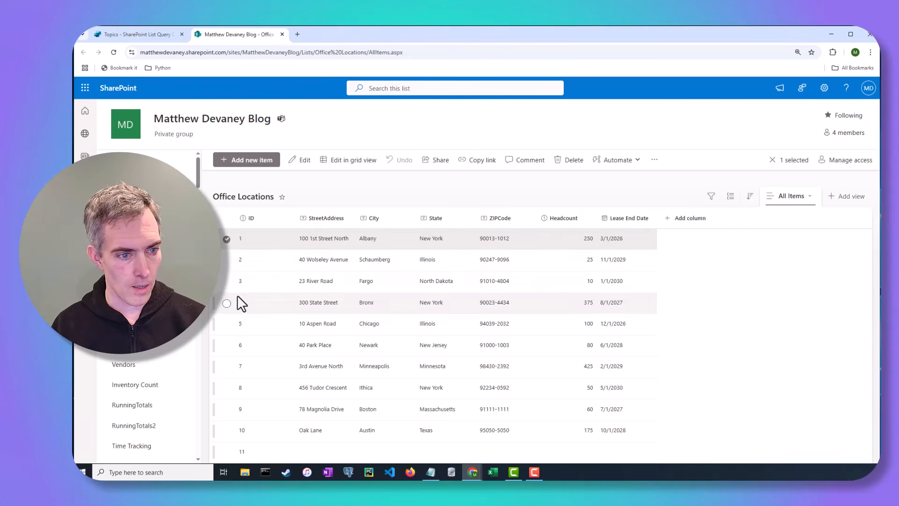
pyautogui.click(227, 302)
pyautogui.click(228, 366)
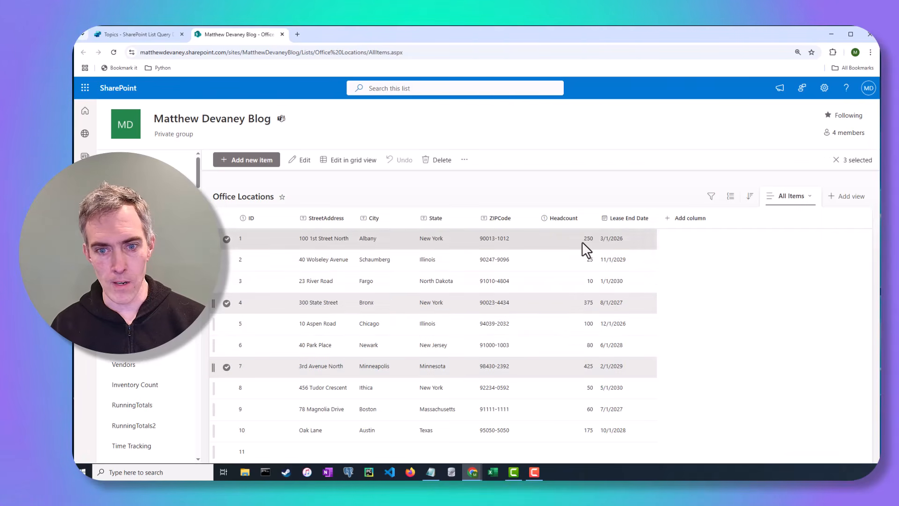
pyautogui.click(227, 367)
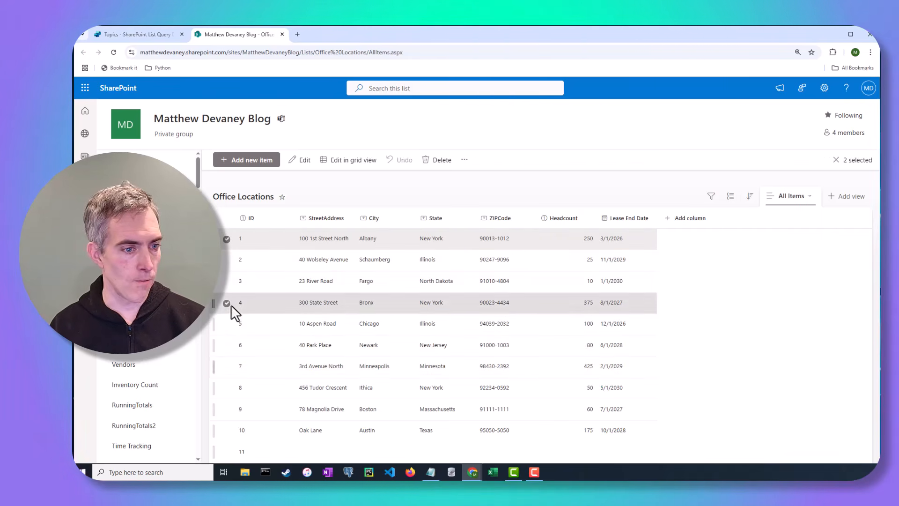
pyautogui.click(226, 303)
pyautogui.click(226, 239)
# Step: Back in Copilot Studio, send the test agent "Tell me which offices have a lease end date in 2026"
pyautogui.click(131, 34)
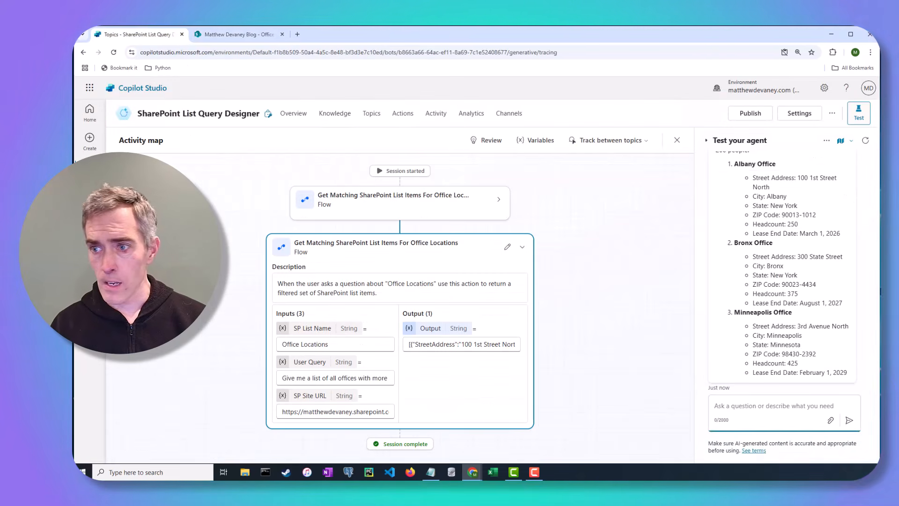
pyautogui.click(773, 416)
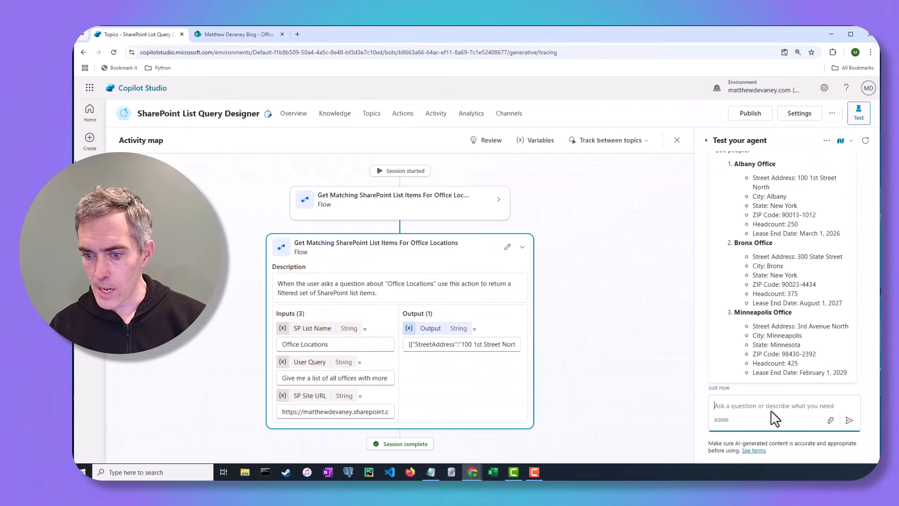
pyautogui.write('Tell me which offices have a lease end date in 2026')
pyautogui.click(849, 421)
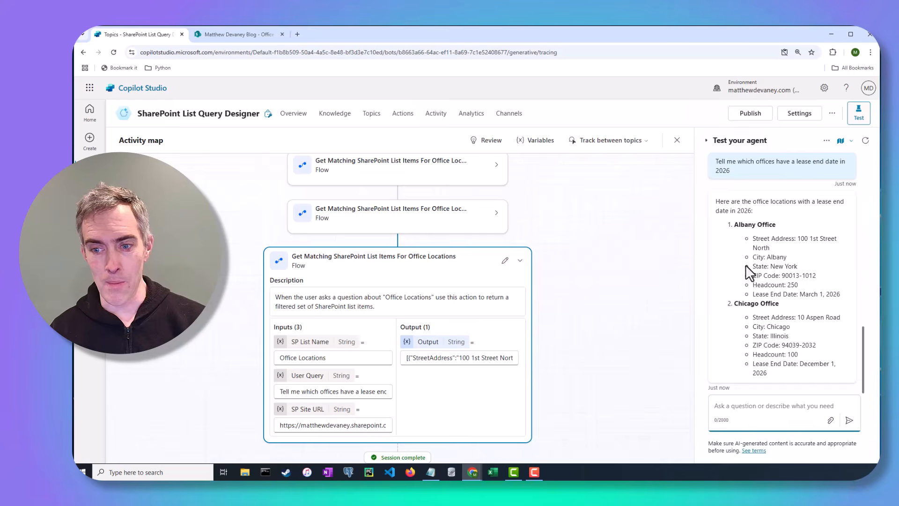
# Step: Check the lease end dates of the Albany and Chicago rows in the SharePoint list by marking them and clearing the marks
pyautogui.click(237, 34)
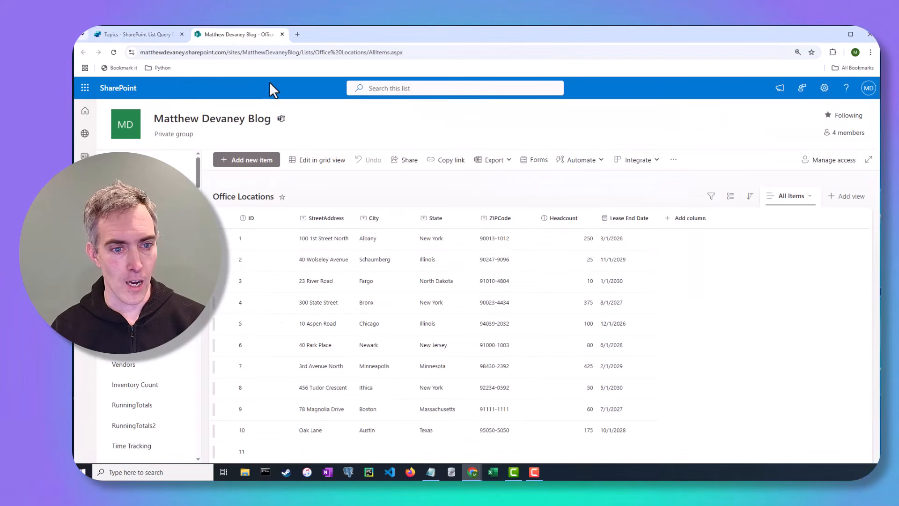
pyautogui.click(226, 240)
pyautogui.click(229, 327)
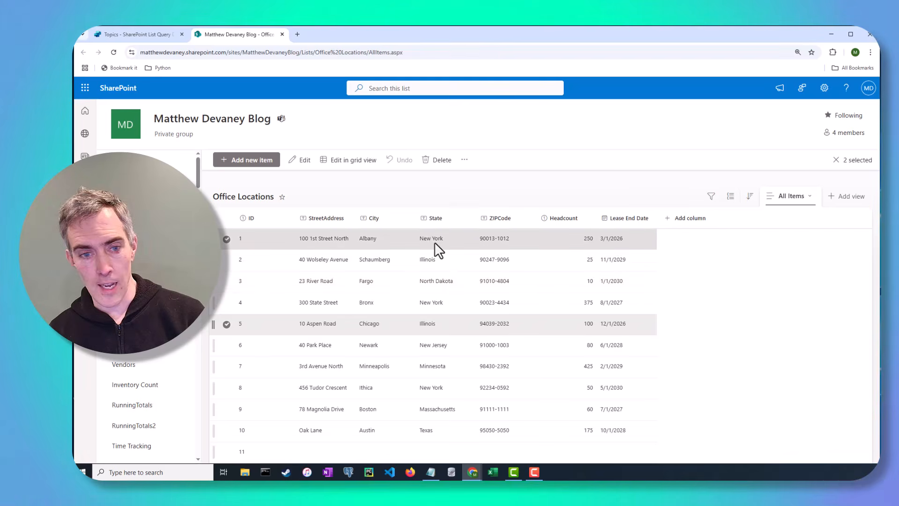
pyautogui.click(227, 238)
pyautogui.click(226, 324)
# Step: Start a new blank agent in Copilot Studio and skip the conversational setup to configure it manually
pyautogui.click(154, 36)
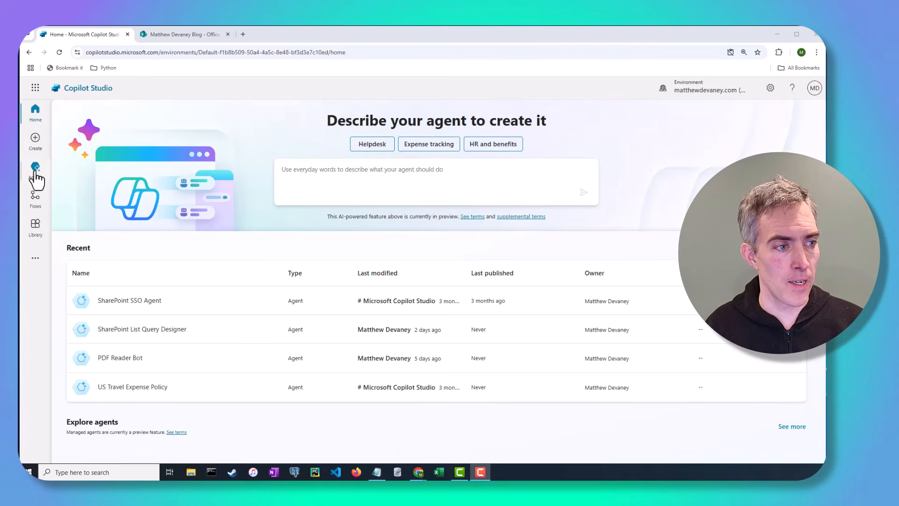
pyautogui.click(34, 151)
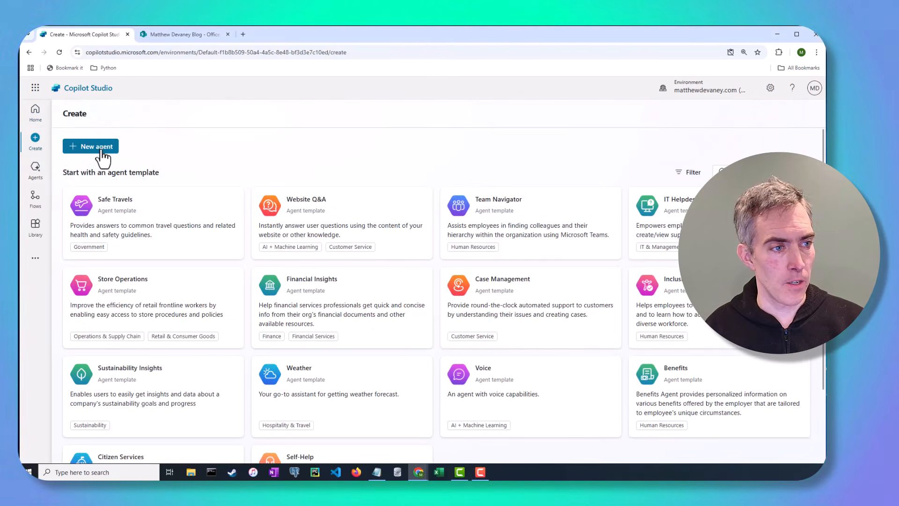
pyautogui.click(96, 148)
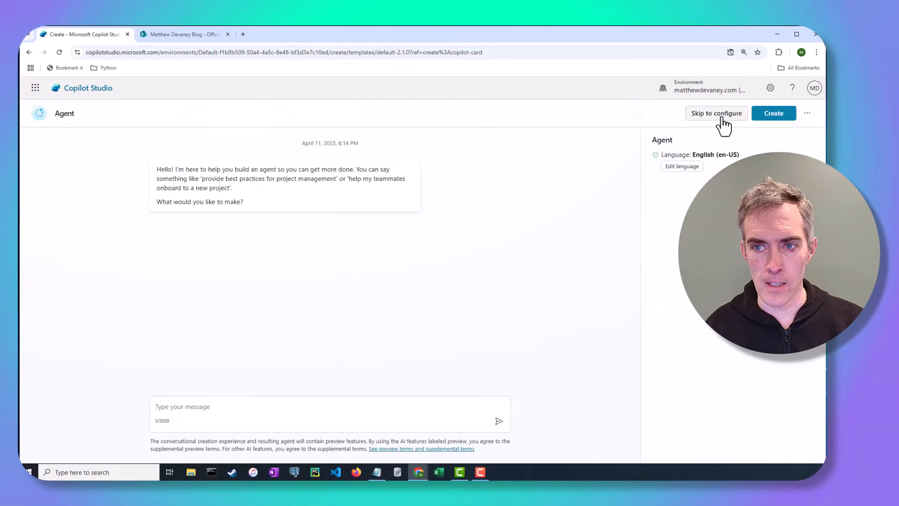
pyautogui.click(702, 115)
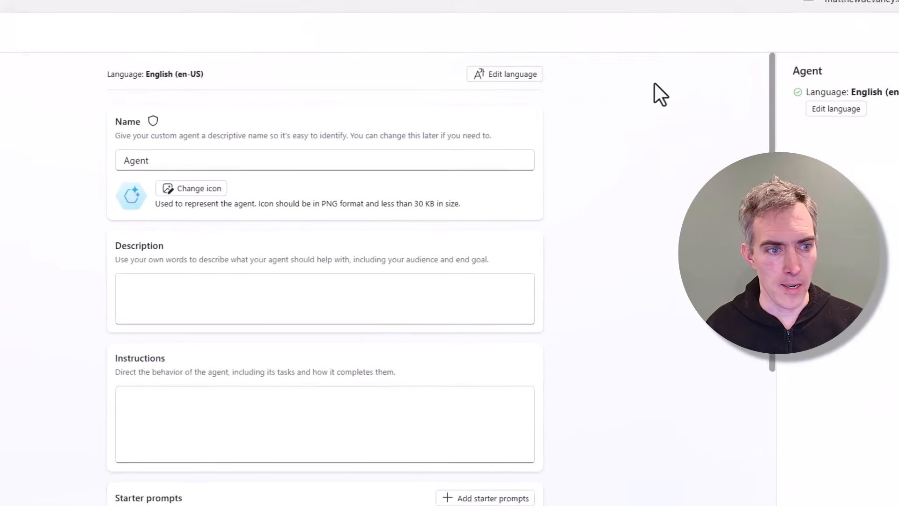
# Step: Name the agent "SharePoint List Query Agent" and describe it as returning matching SharePoint list items, filtered per the User's specifications, as a bulleted list
pyautogui.moveTo(261, 114); pyautogui.dragTo(19, 120)
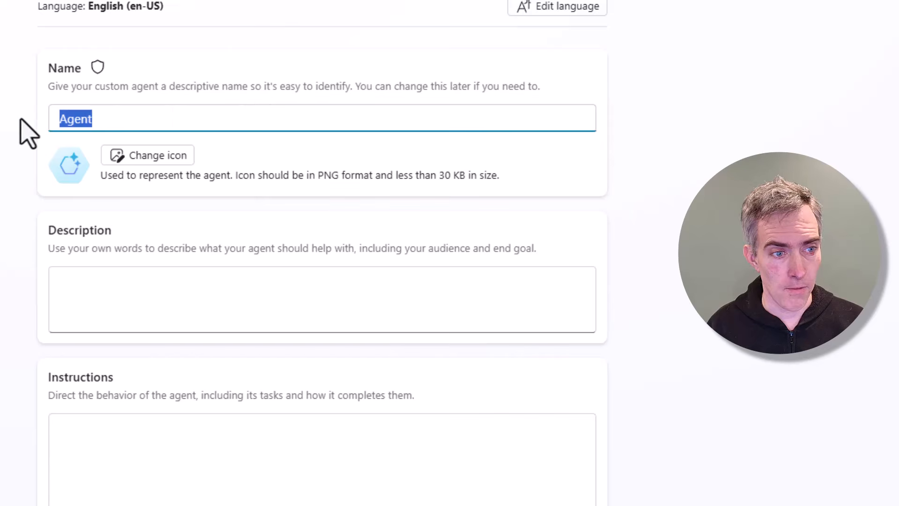
pyautogui.write('SharePoint List Query')
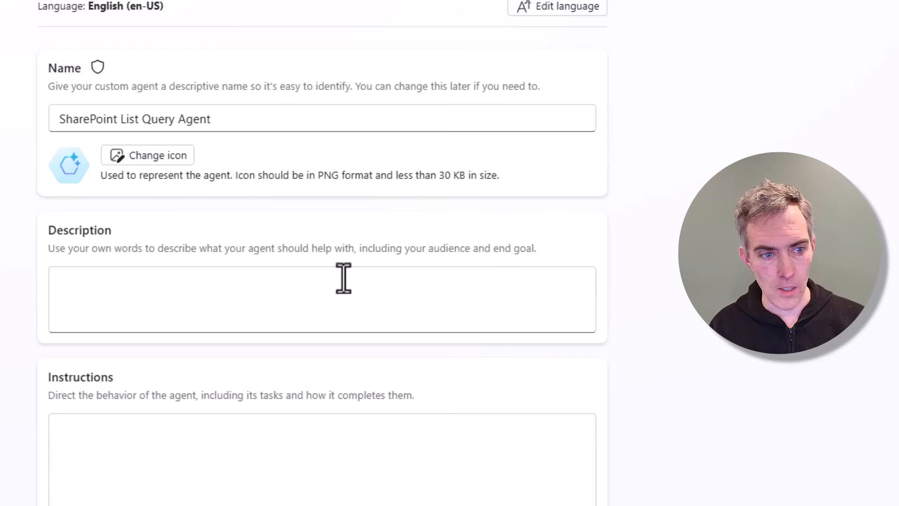
pyautogui.click(246, 294)
pyautogui.write('The Agent should return a list of matching SharePoint list items from a specified SharePoint list and filter the results per the User’s specifications. The results should be returned as a bulleted list of items.')
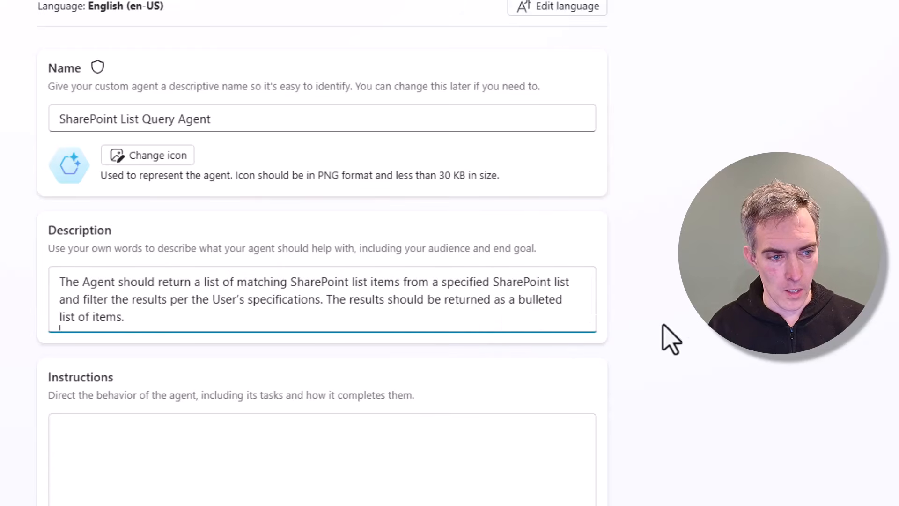
pyautogui.click(720, 335)
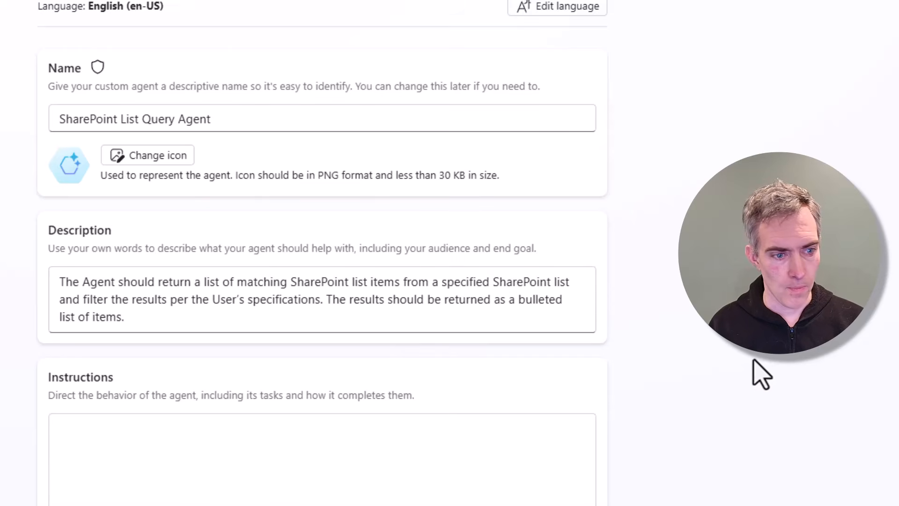
# Step: Enter agent instructions to ask for and verify a SharePoint list, convert natural language criteria into a REST API filter query, and return matches in chat
pyautogui.scroll(-3, 756, 371)
pyautogui.click(327, 315)
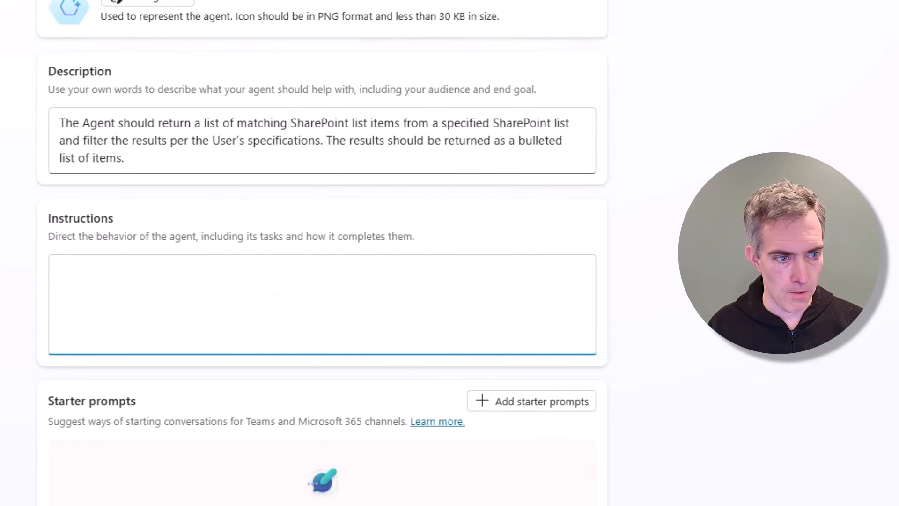
pyautogui.hotkey('alt', 'Tab')
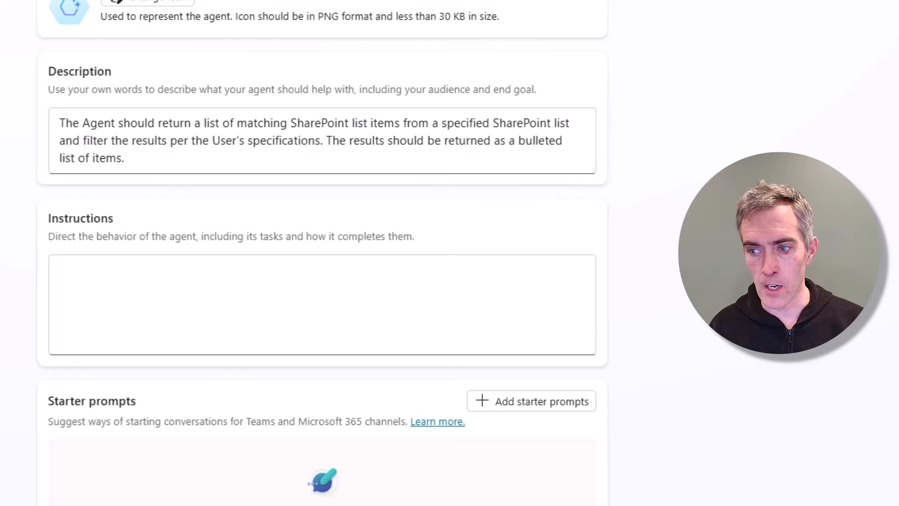
pyautogui.click(306, 291)
pyautogui.write('The Agent will ask the User to choose a SharePoint list. When the User responds the Agent will verify that the SharePoint list exists. If the SharePoint list exists the Agent will ask user to input search criteria as natural language. The natural language search criteria will be converted into a SharePoint REST API filter query by the Agent. Any results matching the SharePoint REST API filter query will be returned to the User in chat.')
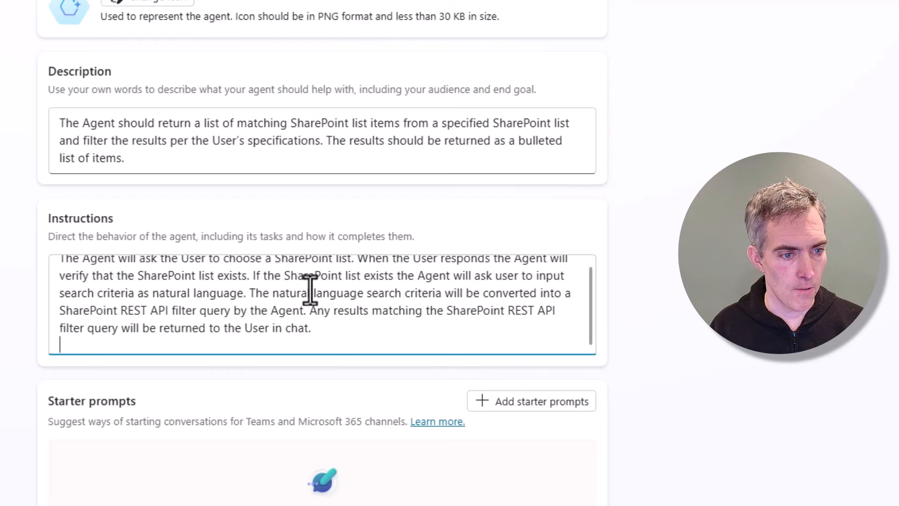
# Step: Review the agent's name, description and instructions, and create the agent
pyautogui.scroll(1, 302, 295)
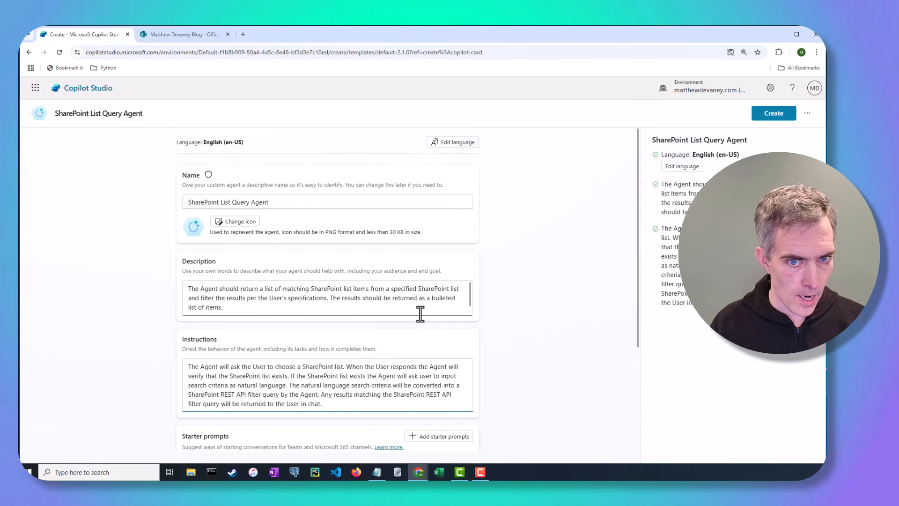
pyautogui.scroll(-3, 534, 299)
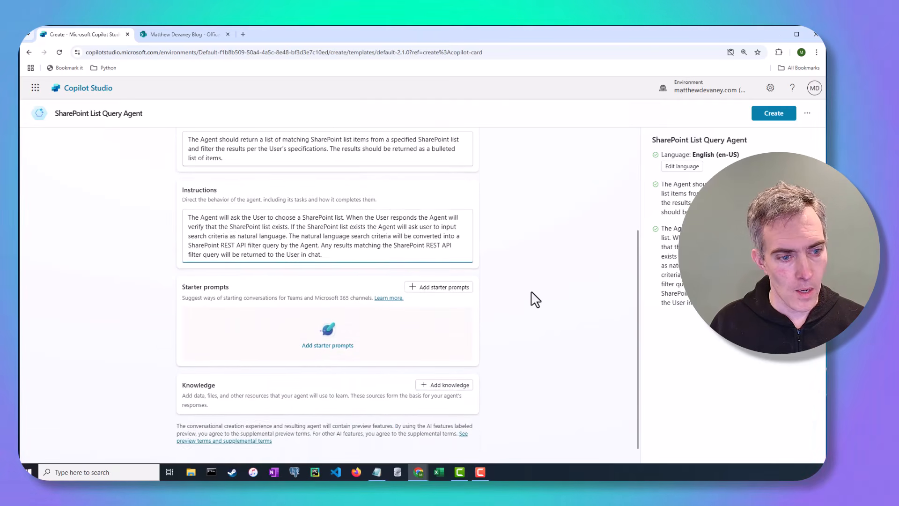
pyautogui.scroll(-1, 534, 300)
pyautogui.scroll(4, 525, 301)
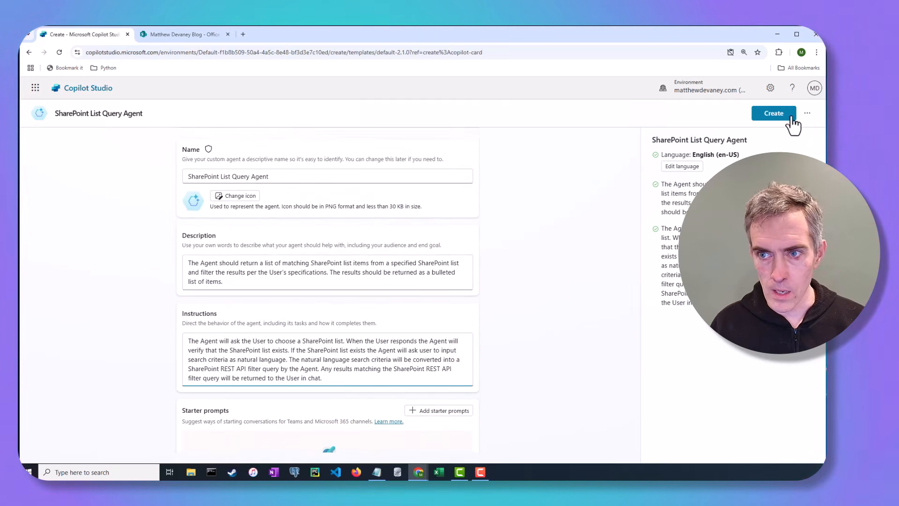
pyautogui.click(791, 117)
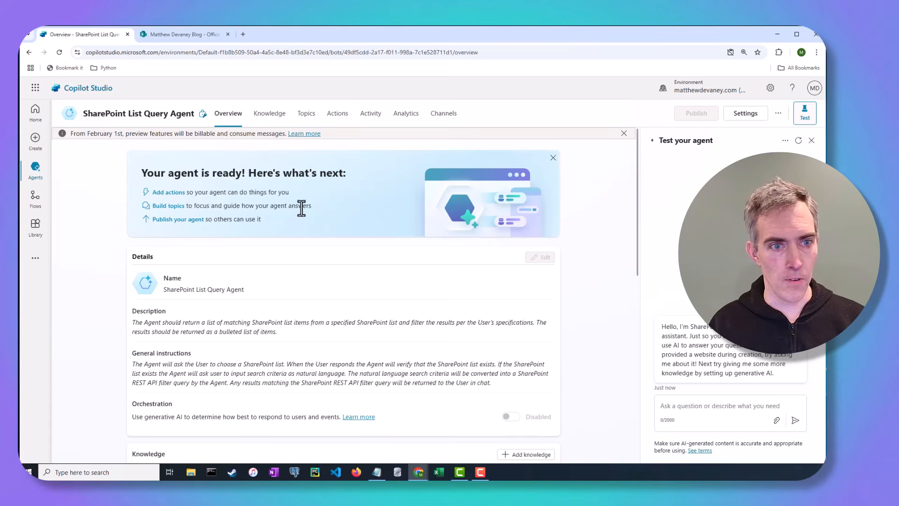
# Step: Add a new Power Automate flow as an action for the agent and switch it to the classic designer without saving
pyautogui.click(345, 121)
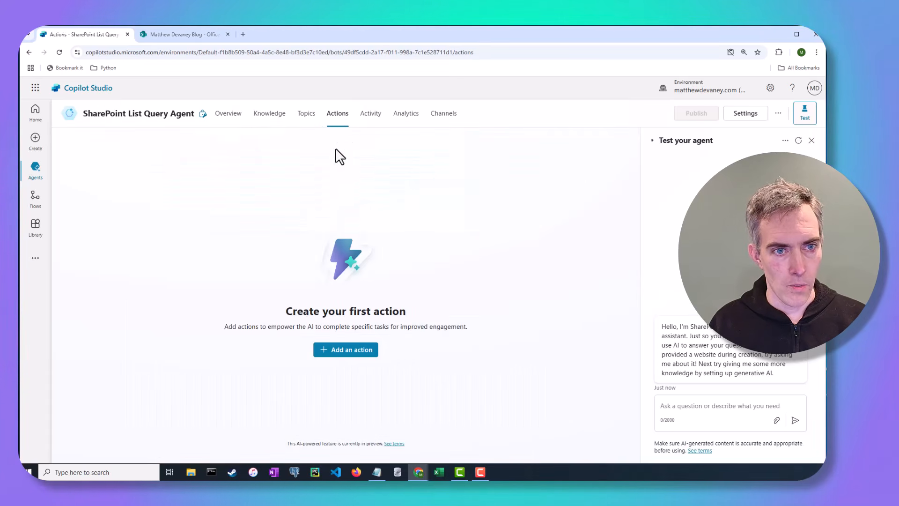
pyautogui.click(352, 353)
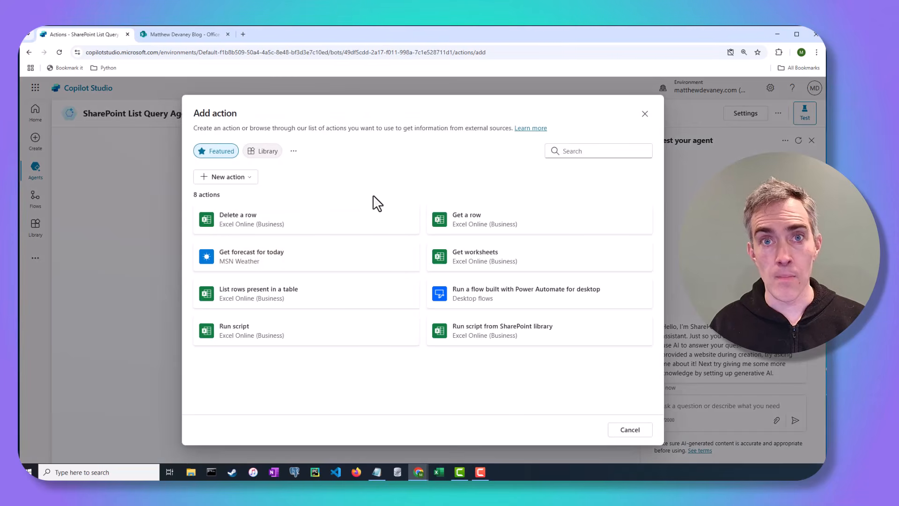
pyautogui.click(242, 178)
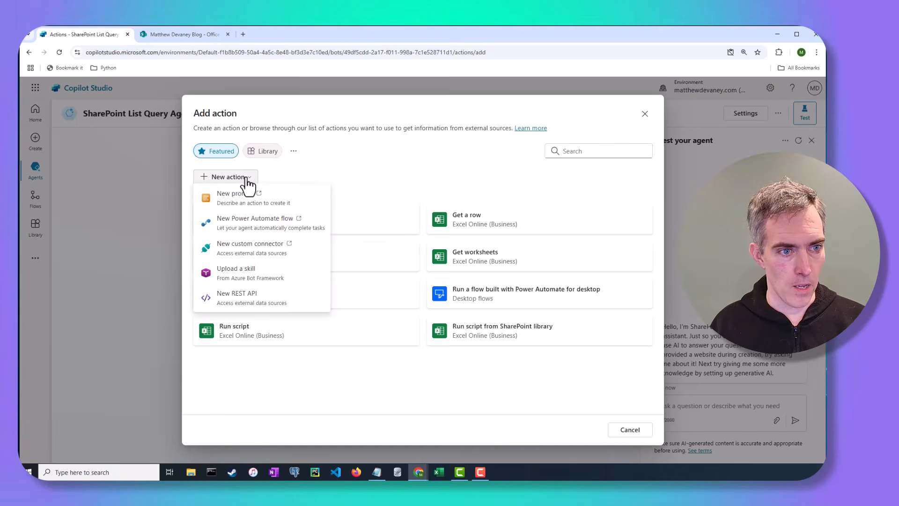
pyautogui.click(257, 224)
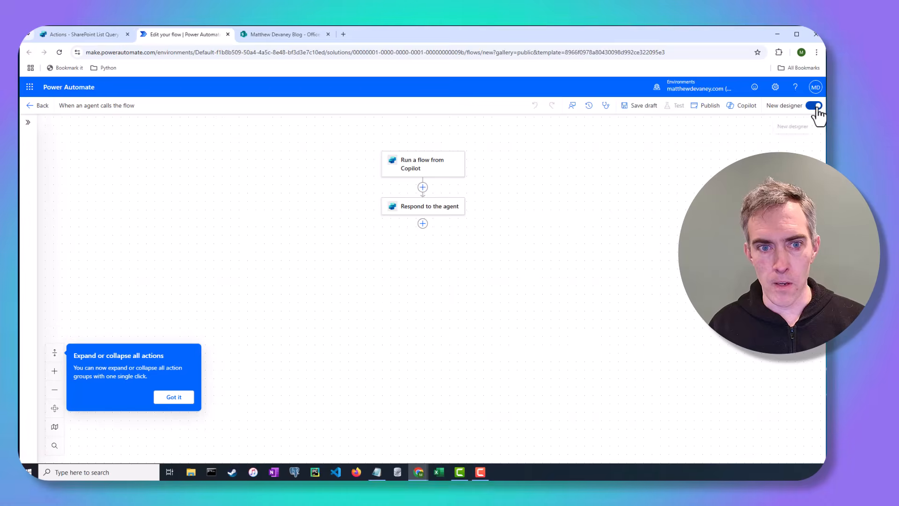
pyautogui.click(815, 106)
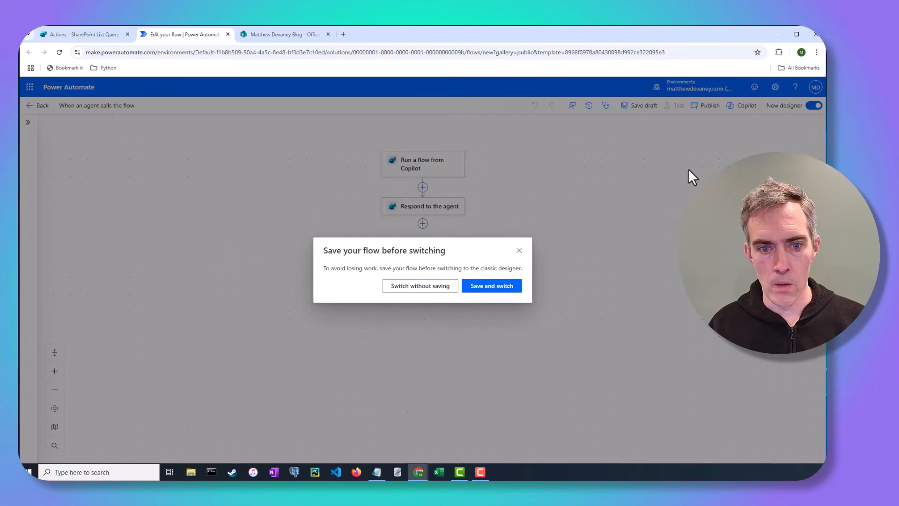
pyautogui.click(451, 287)
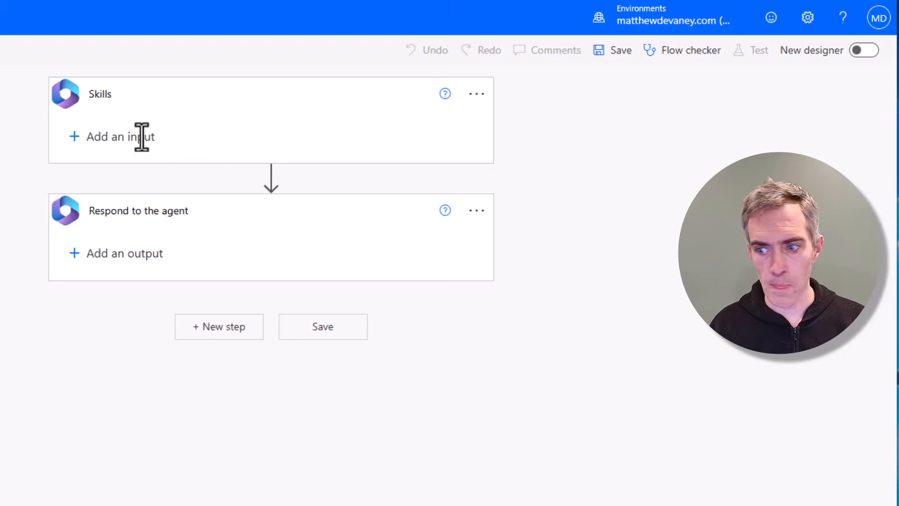
# Step: Add a text input named "SP Site URL" to the flow's Skills trigger
pyautogui.click(142, 136)
pyautogui.click(111, 175)
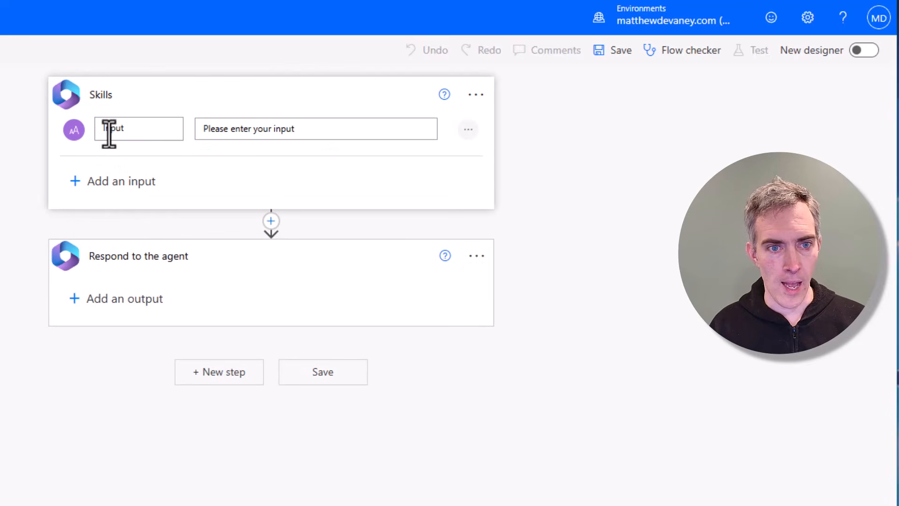
pyautogui.doubleClick(114, 131)
pyautogui.write('Sp Site URL')
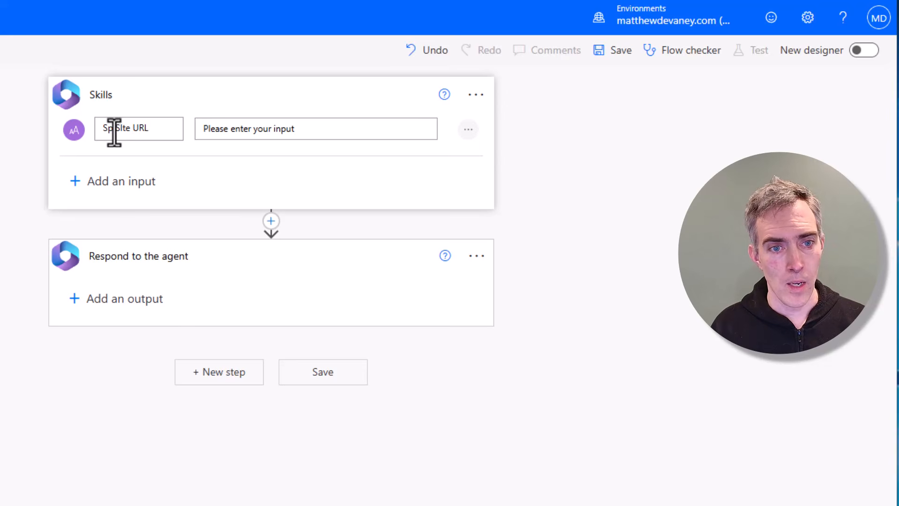
pyautogui.moveTo(108, 132); pyautogui.dragTo(116, 130)
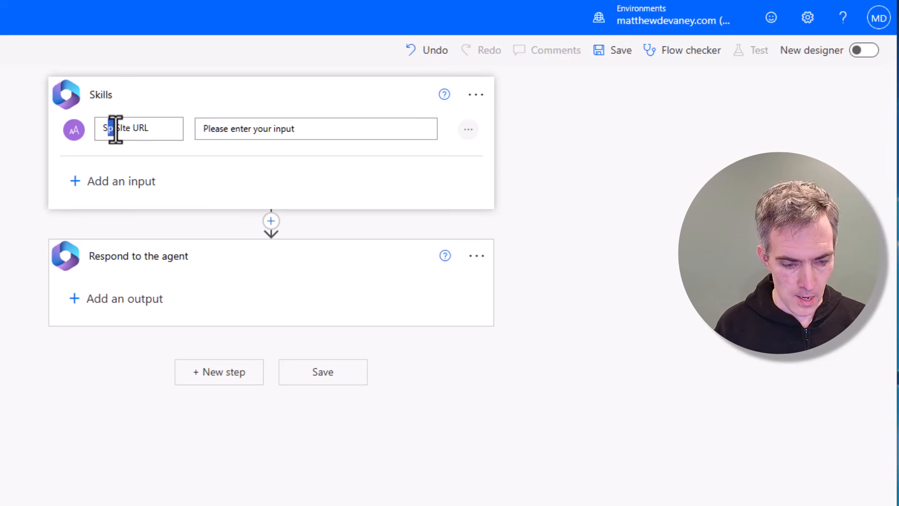
pyautogui.write('P')
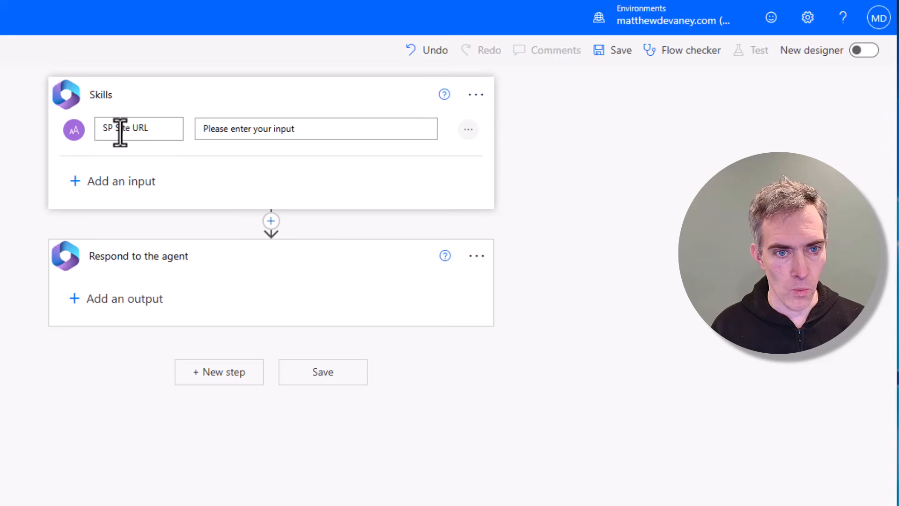
pyautogui.moveTo(122, 132); pyautogui.dragTo(119, 132)
pyautogui.write('i')
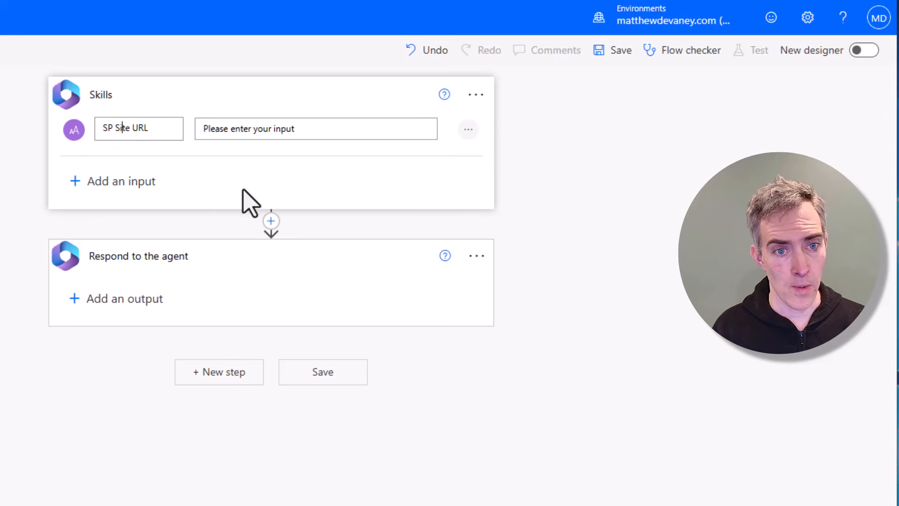
# Step: Add a second text input named "SP List Name" to the Skills trigger
pyautogui.click(126, 190)
pyautogui.click(91, 220)
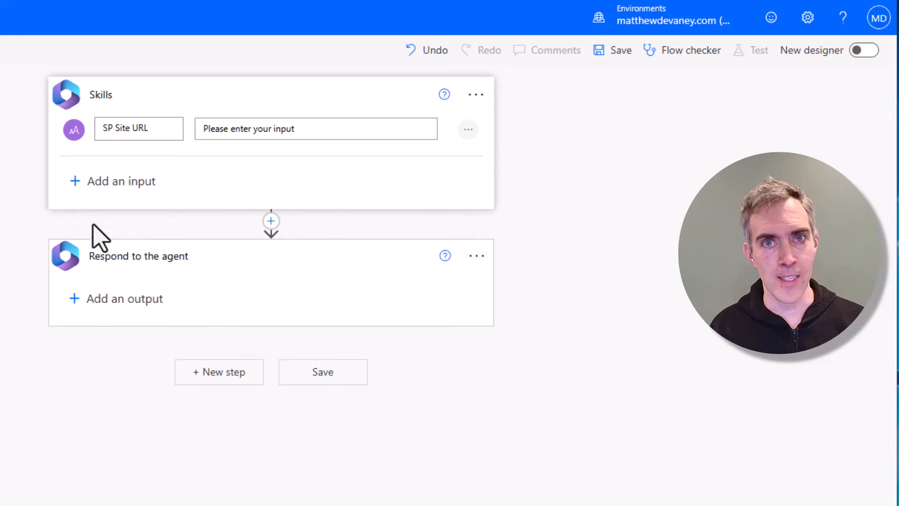
pyautogui.moveTo(142, 185); pyautogui.dragTo(40, 194)
pyautogui.write('S')
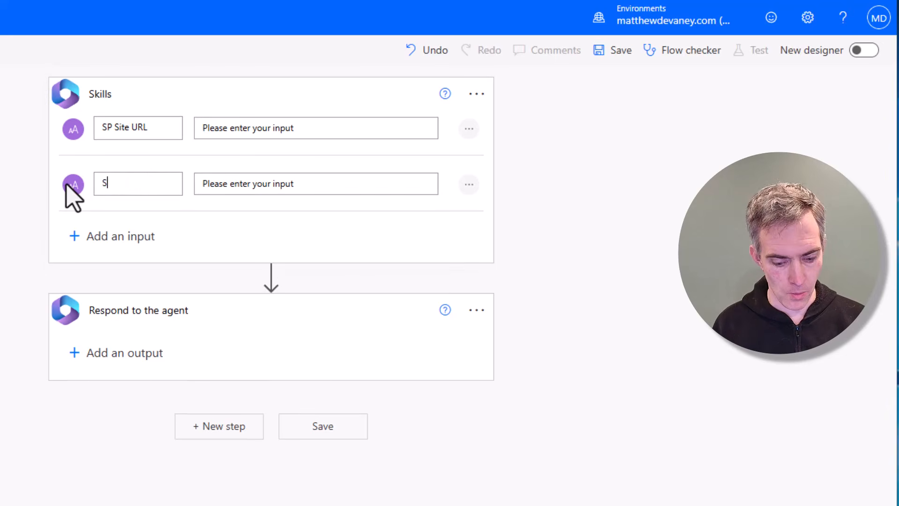
pyautogui.write('P List ')
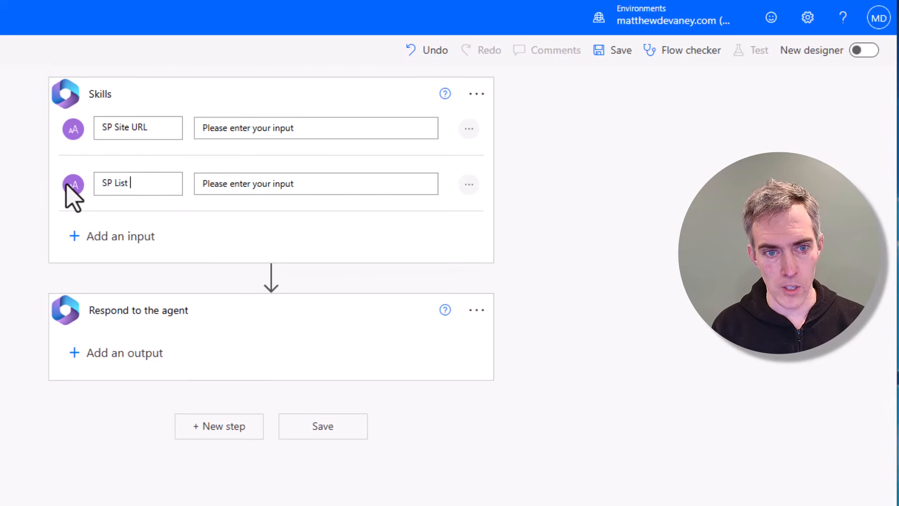
pyautogui.write('Name')
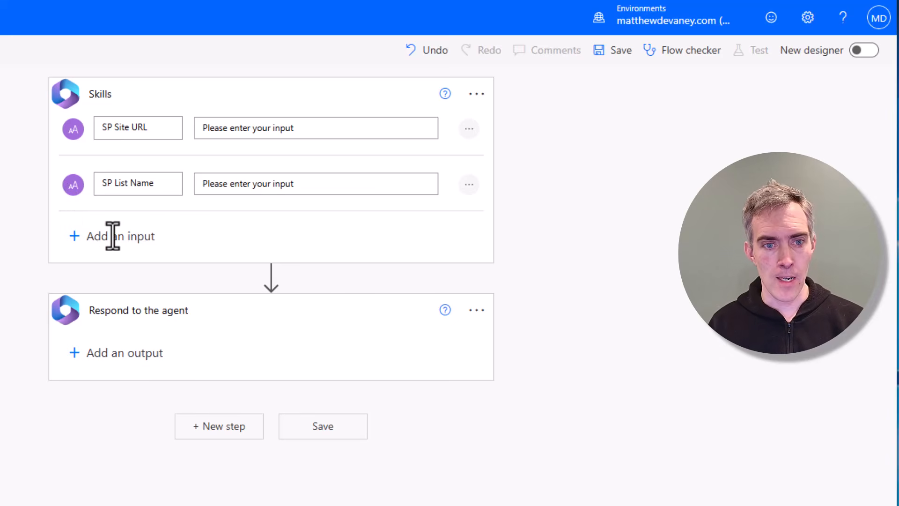
# Step: Add a third text input named "User Query" to the Skills trigger
pyautogui.click(111, 239)
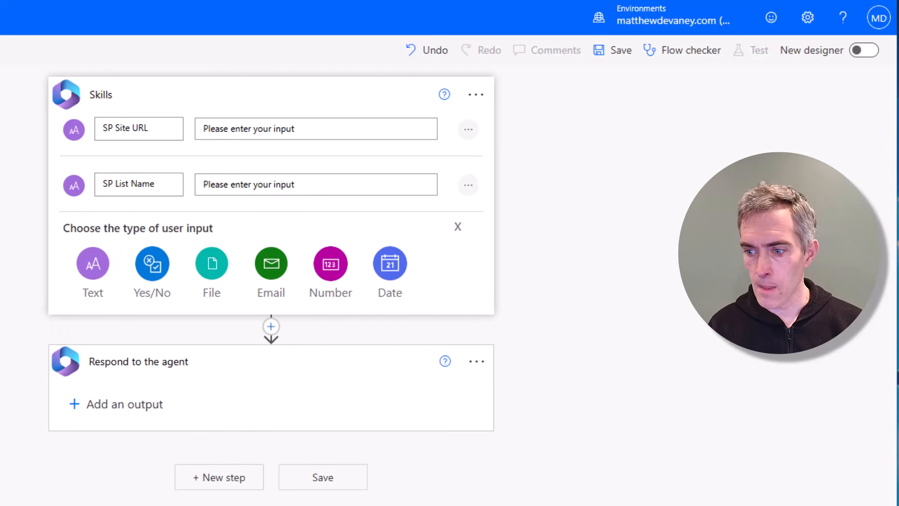
pyautogui.click(93, 284)
pyautogui.tripleClick(119, 239)
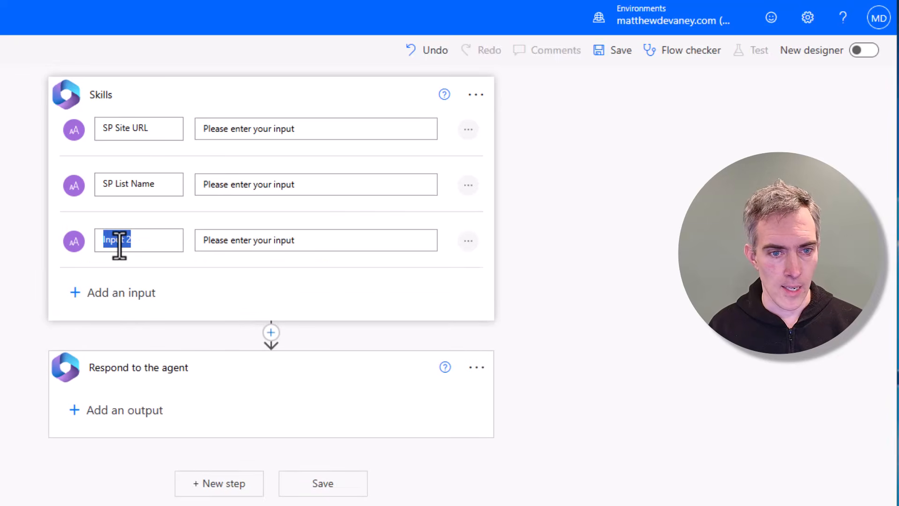
pyautogui.write('User Query')
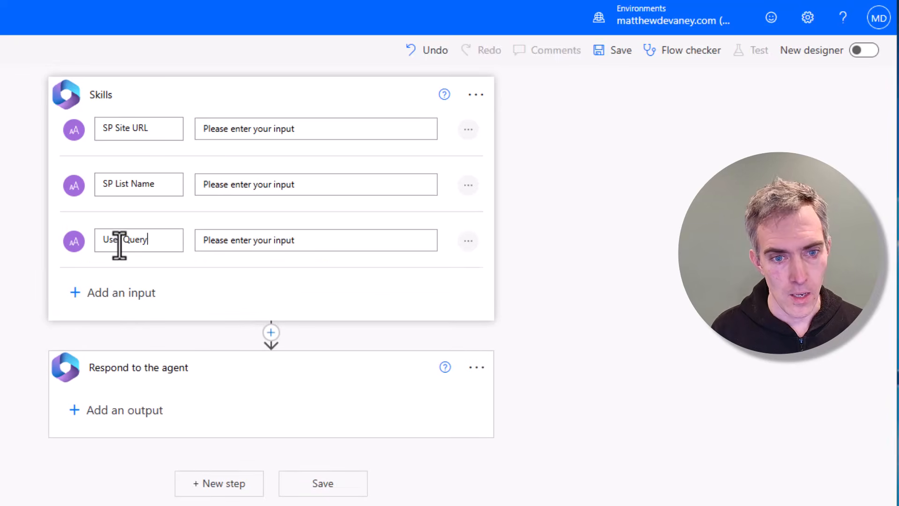
pyautogui.click(325, 247)
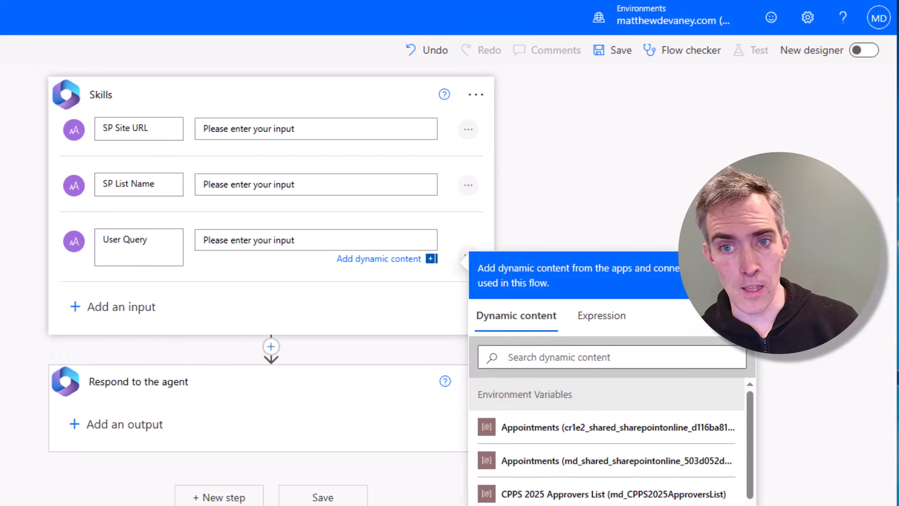
pyautogui.click(658, 174)
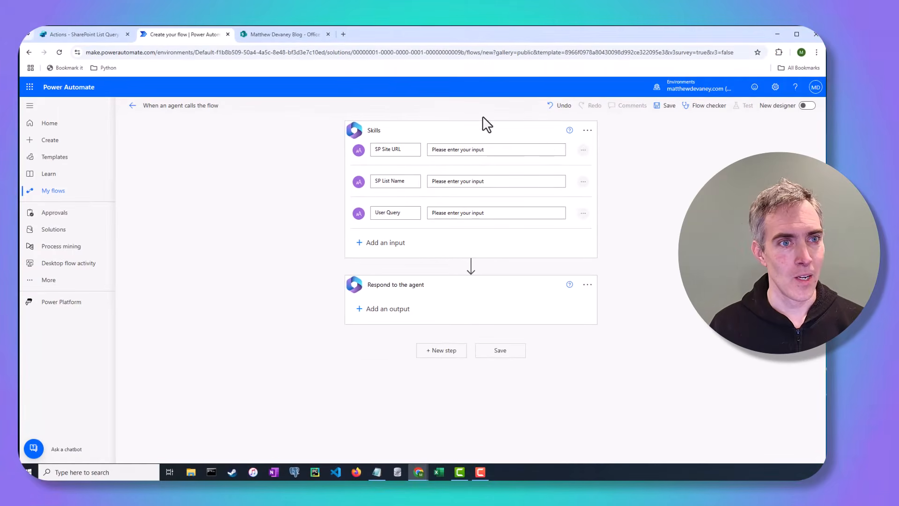
# Step: Insert a SharePoint "Send an HTTP request to SharePoint" action between the Skills trigger and the response to the agent
pyautogui.click(291, 33)
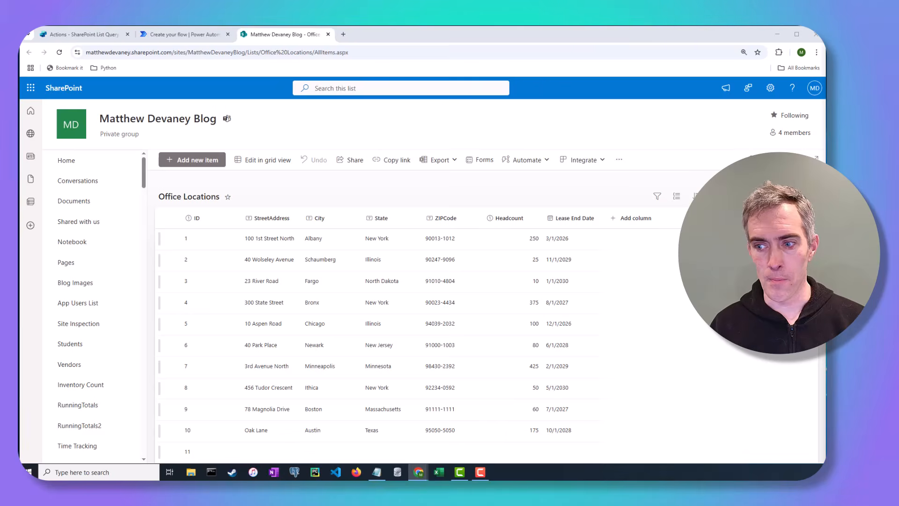
pyautogui.click(178, 34)
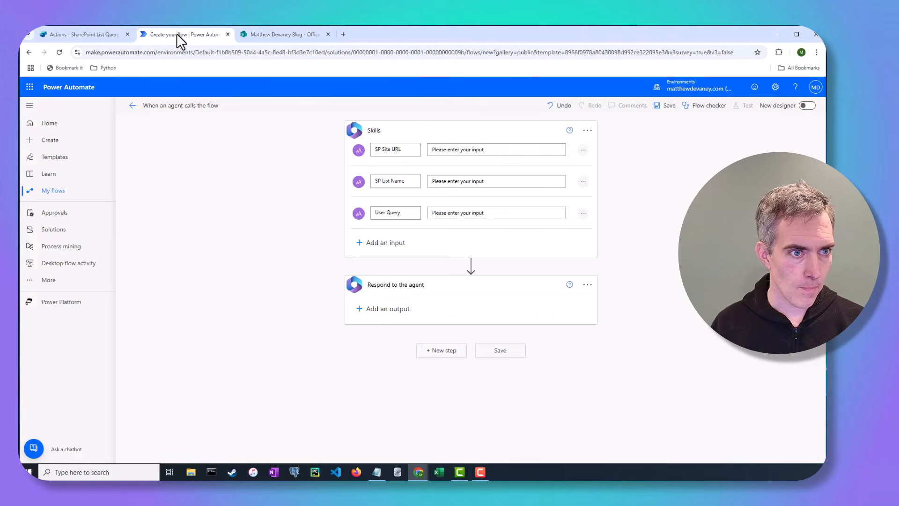
pyautogui.click(470, 267)
pyautogui.click(466, 280)
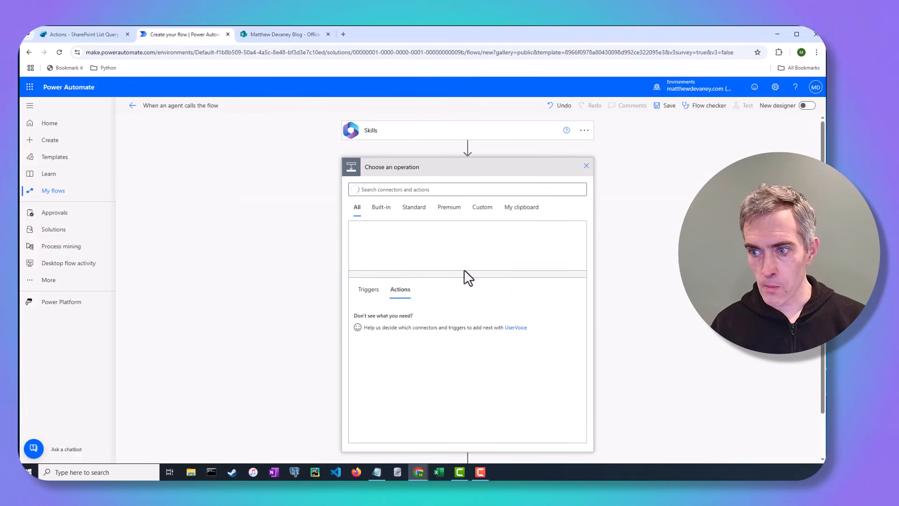
pyautogui.click(414, 190)
pyautogui.write('Se')
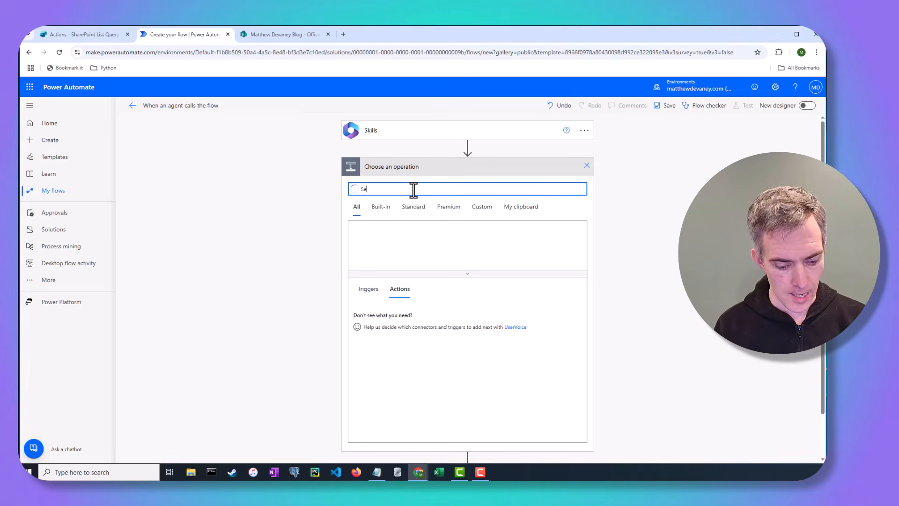
pyautogui.write('nd HTTP')
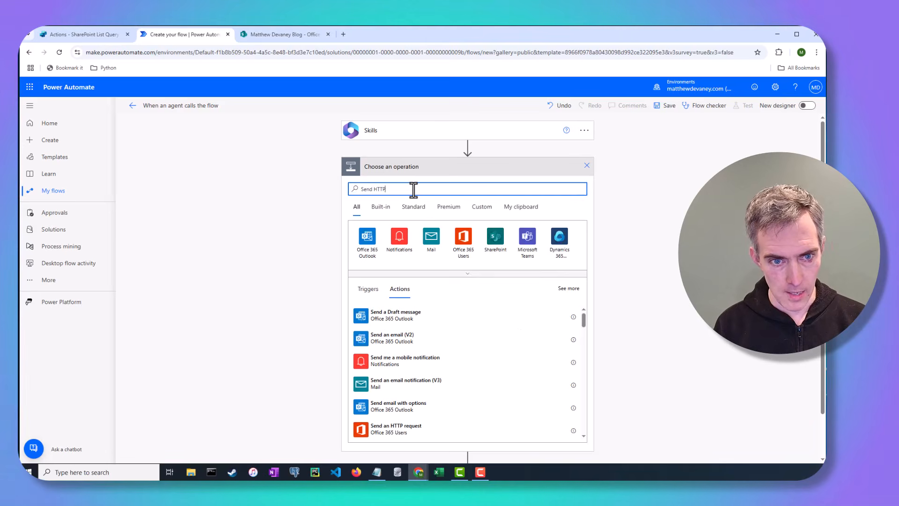
pyautogui.write(' SHare')
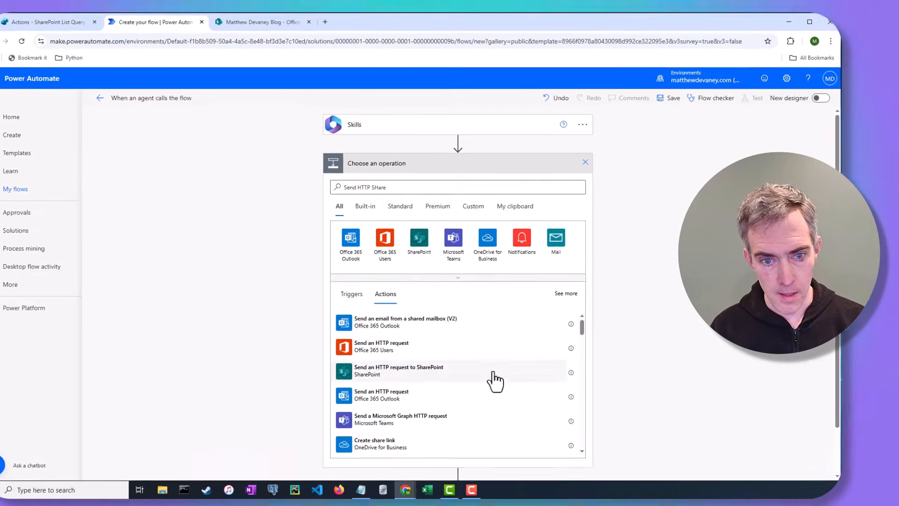
pyautogui.click(493, 372)
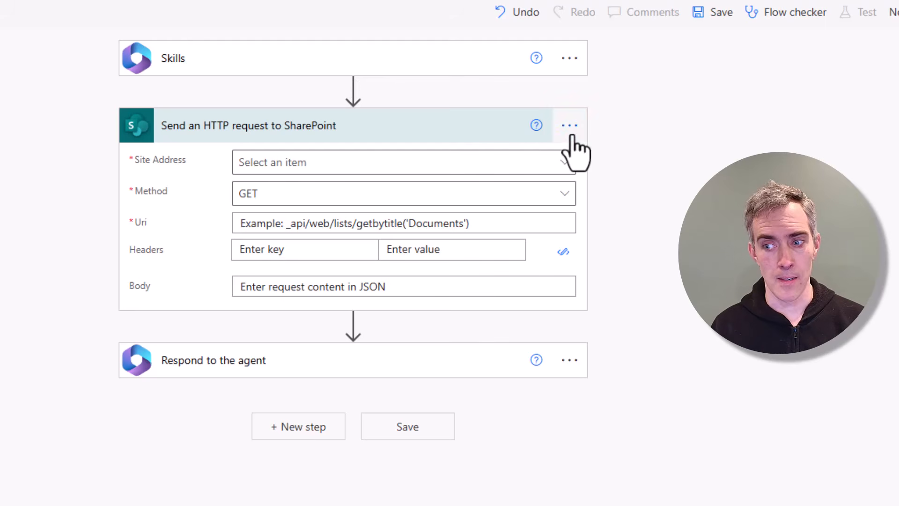
# Step: Set the HTTP request's Site Address to a custom item using the trigger's SP Site URL dynamic value
pyautogui.click(379, 164)
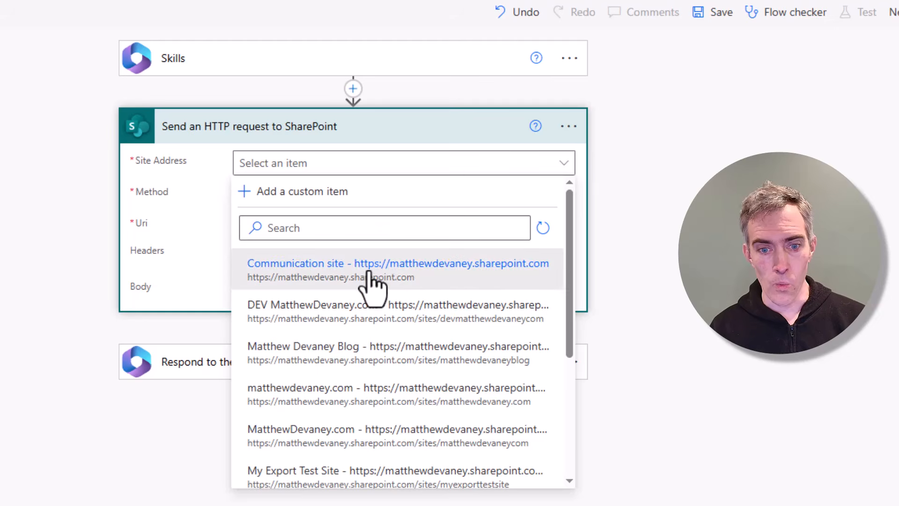
pyautogui.click(311, 193)
pyautogui.click(372, 326)
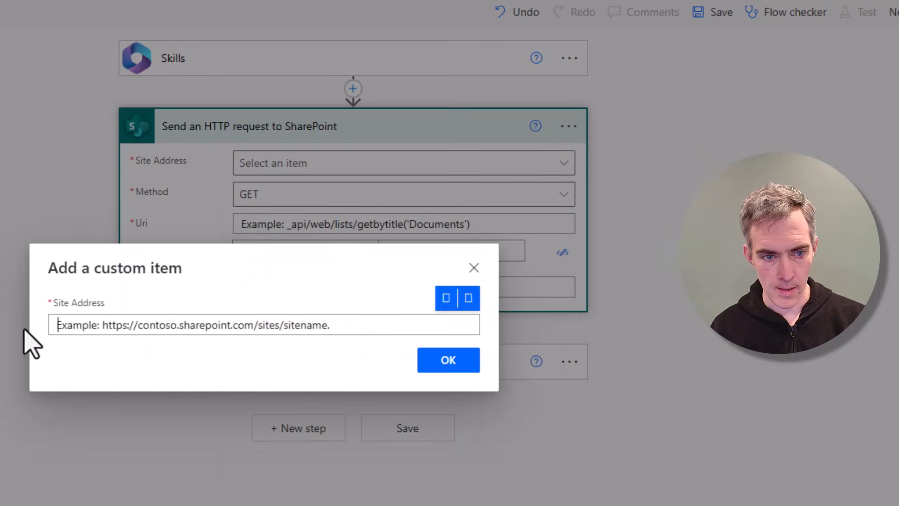
pyautogui.click(441, 297)
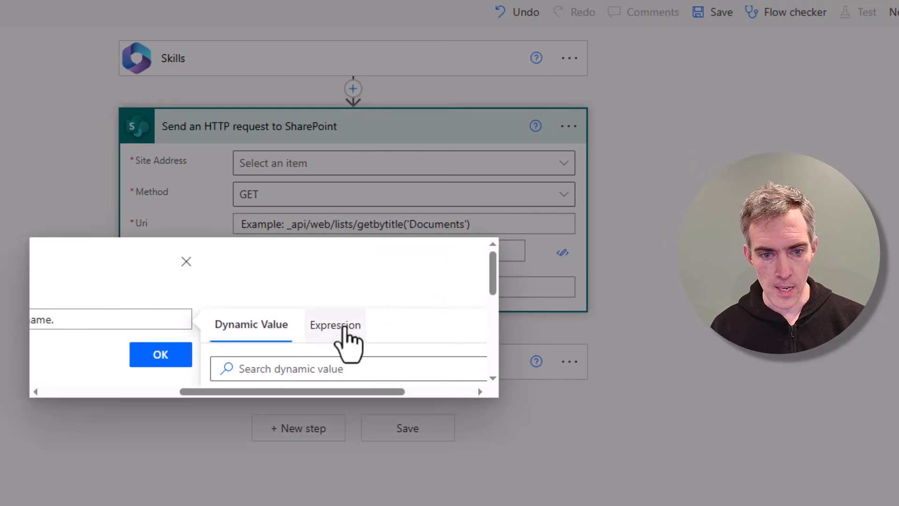
pyautogui.scroll(-5, 351, 327)
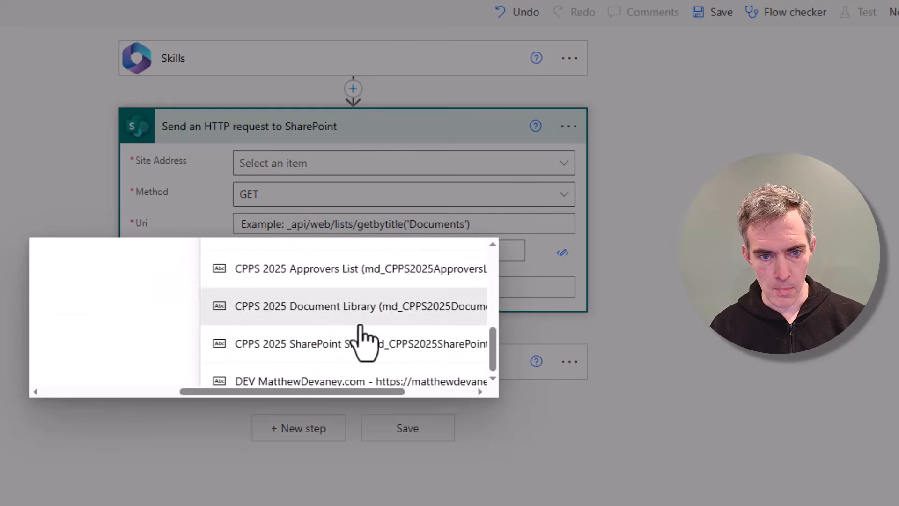
pyautogui.scroll(-10, 344, 323)
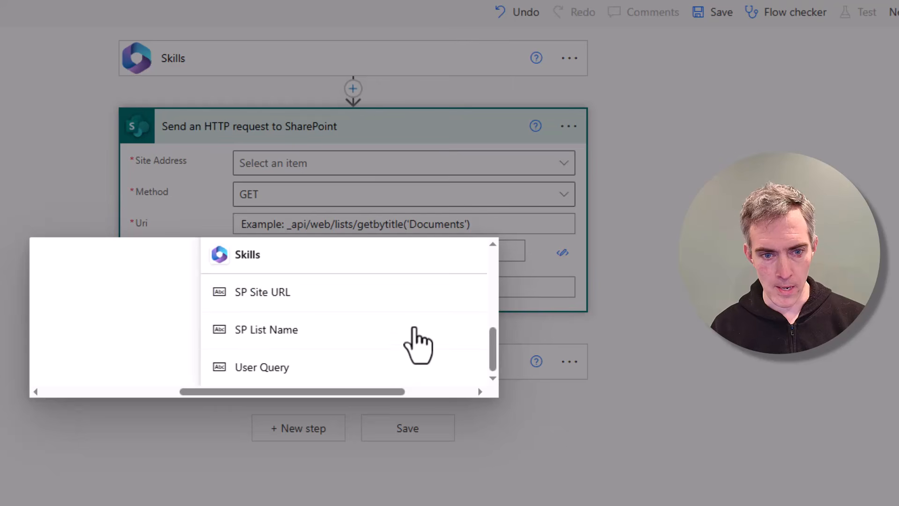
pyautogui.click(319, 295)
pyautogui.click(461, 367)
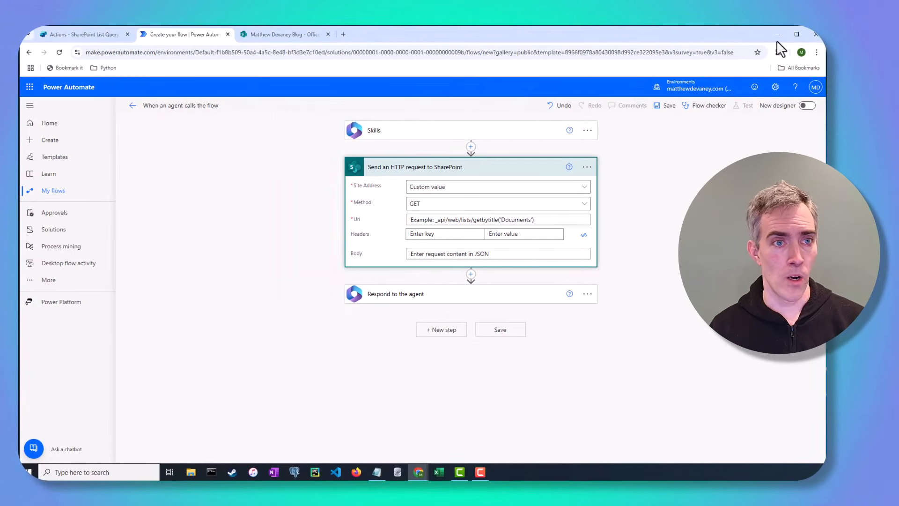
# Step: Set the HTTP request's Uri to _api/web/lists/getbytitle('[SP List Name]')/fields?$select=Title,InternalName,TypeAsString&$filter=CanBeDeleted eq true, with SP List Name as the dynamic value
pyautogui.click(275, 34)
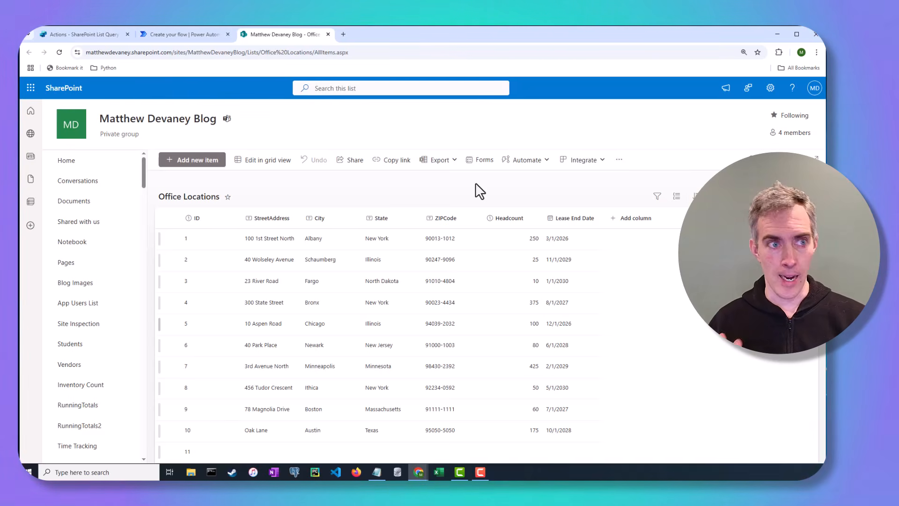
pyautogui.click(211, 37)
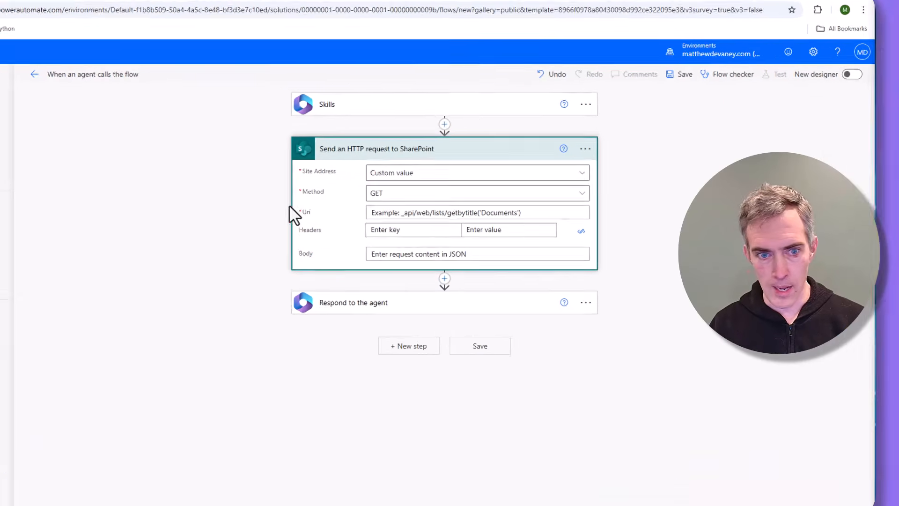
pyautogui.click(419, 219)
pyautogui.hotkey('ctrl', 'v')
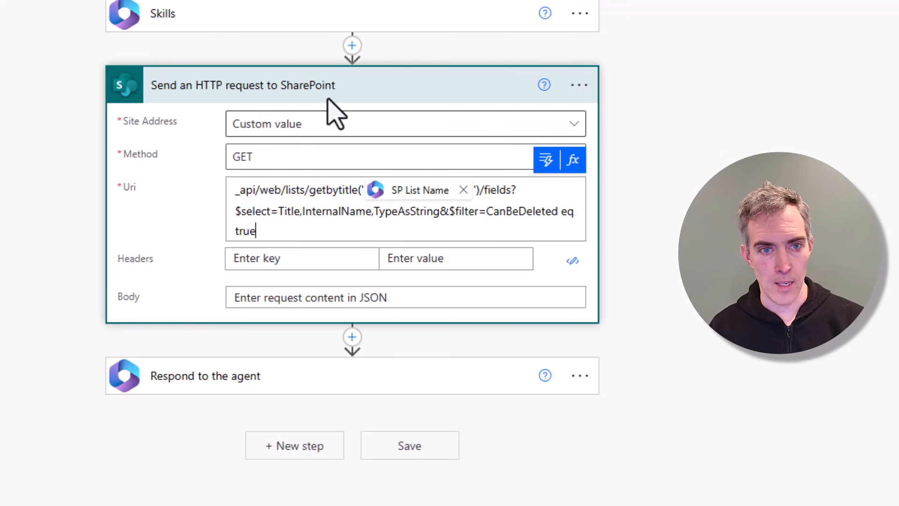
# Step: Examine the Skills trigger's inputs and the fields, $select and $filter parts of the HTTP request's Uri
pyautogui.click(237, 21)
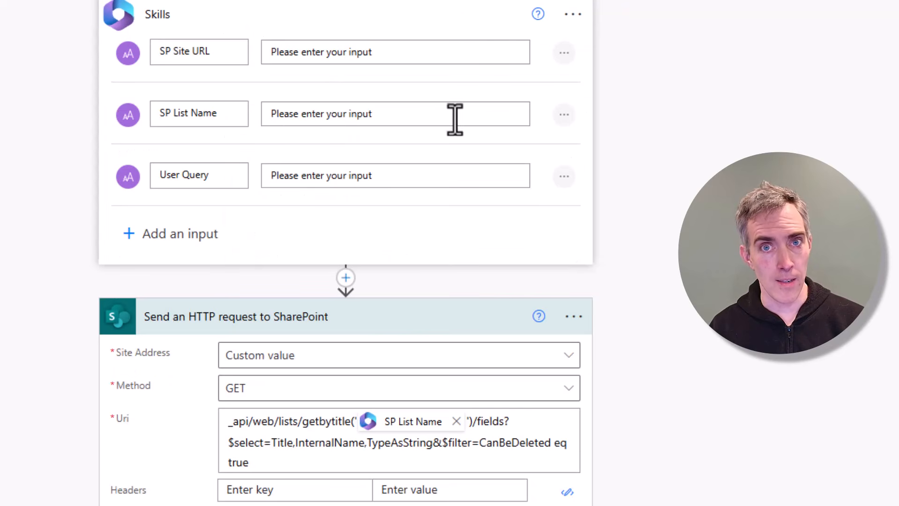
pyautogui.scroll(-4, 526, 267)
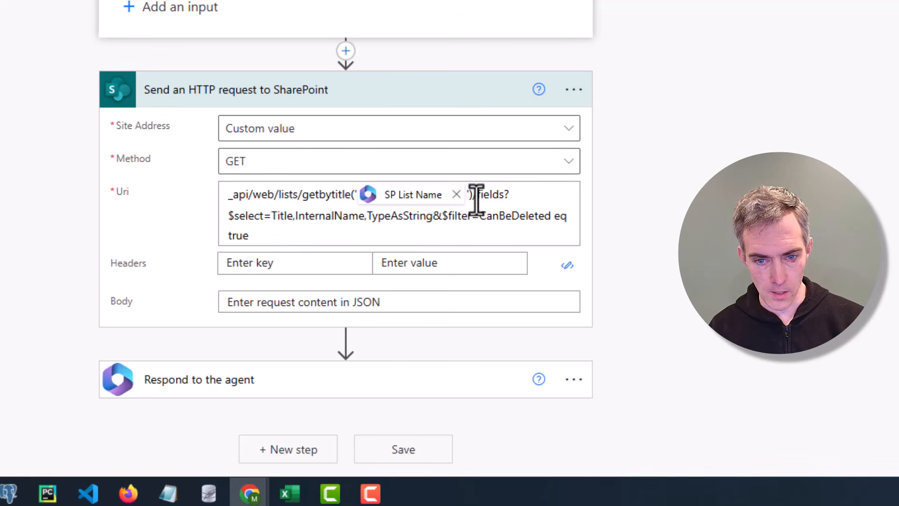
pyautogui.moveTo(475, 194); pyautogui.dragTo(506, 195)
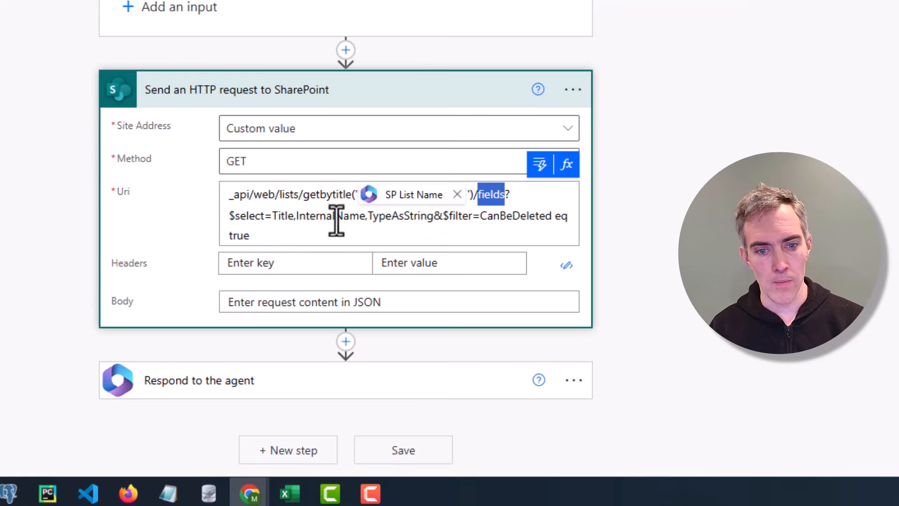
pyautogui.click(277, 219)
pyautogui.moveTo(277, 219); pyautogui.dragTo(433, 216)
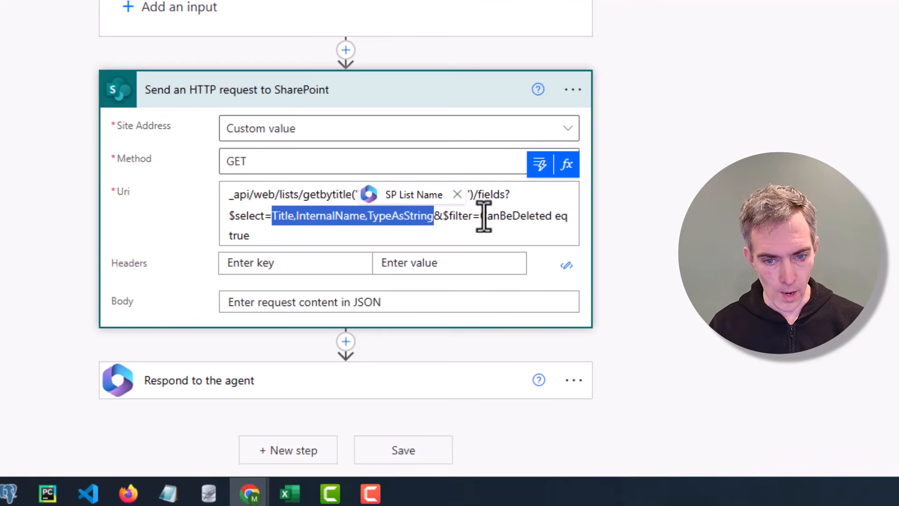
pyautogui.click(482, 217)
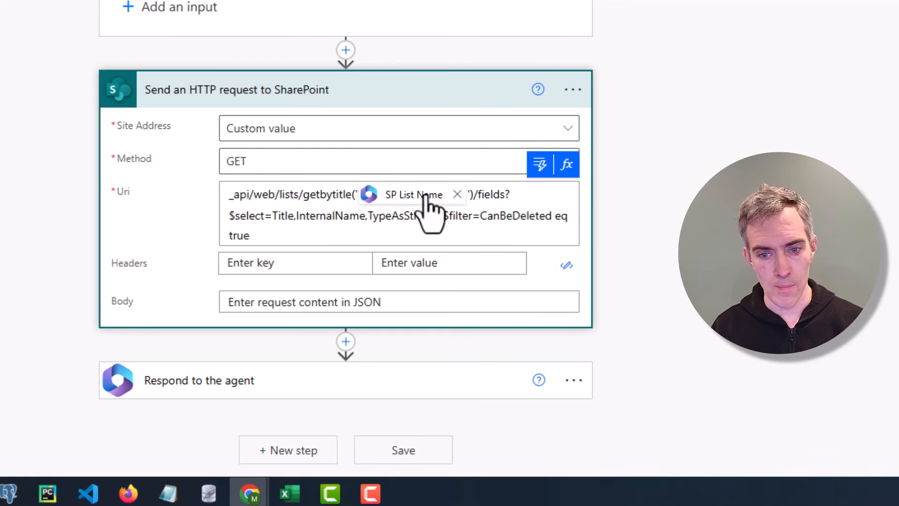
pyautogui.click(480, 220)
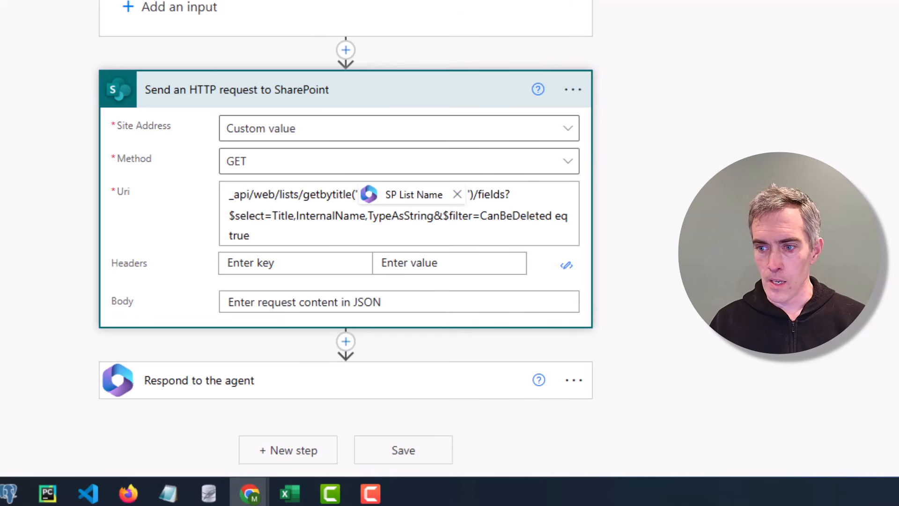
# Step: Add an Accept header with the value application/json to the SharePoint HTTP request
pyautogui.click(240, 271)
pyautogui.write('Accept')
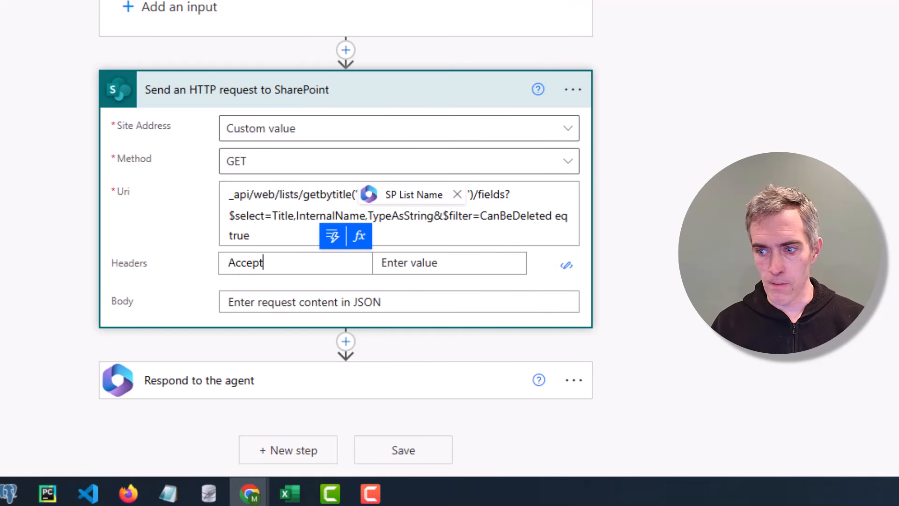
pyautogui.press('Tab')
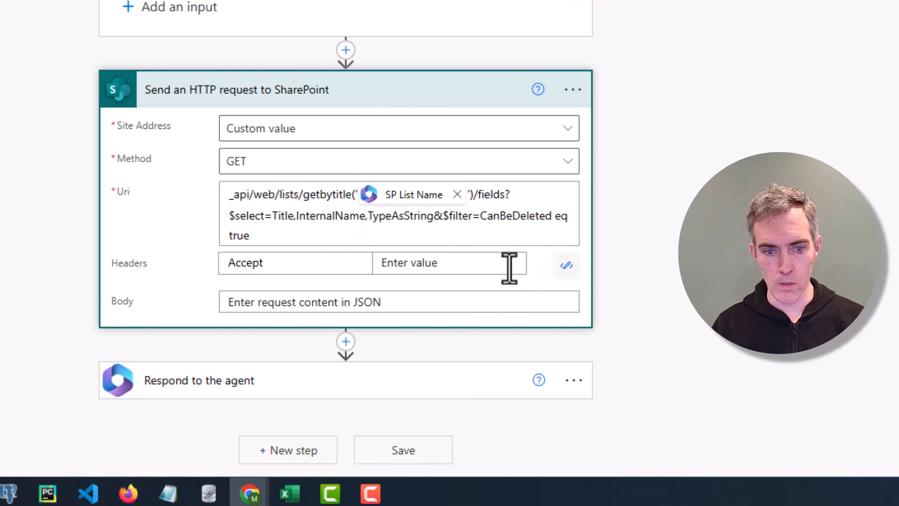
pyautogui.click(437, 261)
pyautogui.write('application/json')
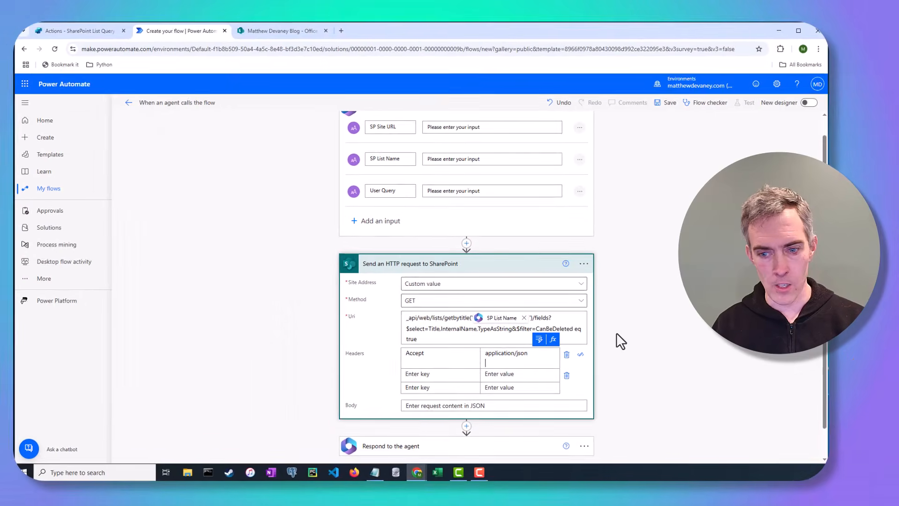
pyautogui.press('BackSpace')
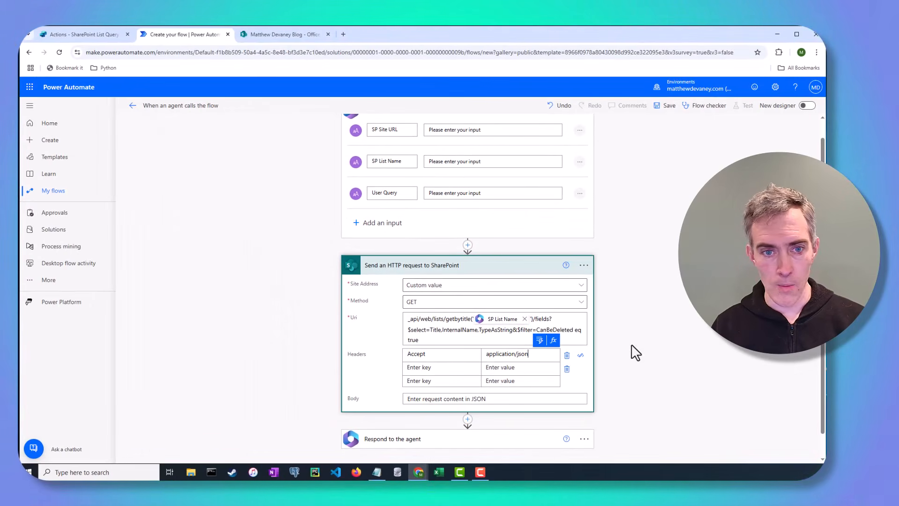
# Step: Rename the flow to "Get SharePoint List Items Using Natural Language MD" and save it
pyautogui.scroll(1, 635, 353)
pyautogui.click(191, 106)
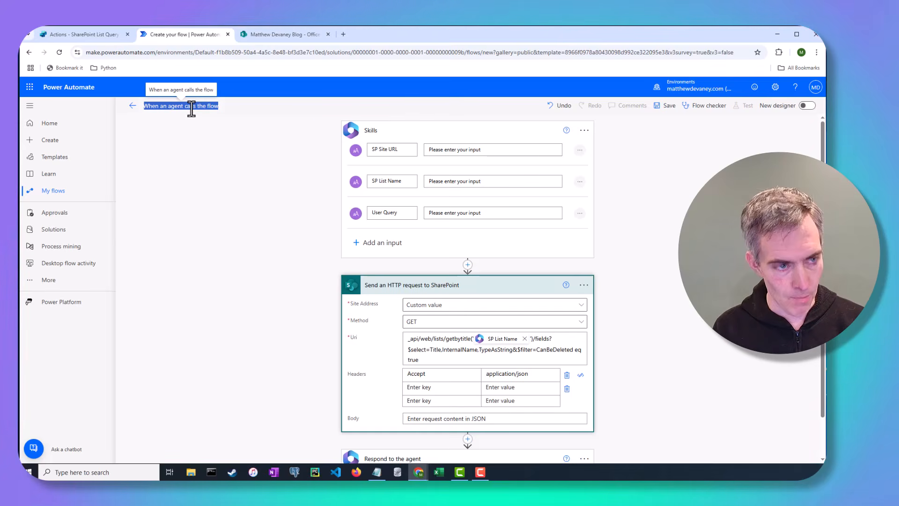
pyautogui.write('Get Share')
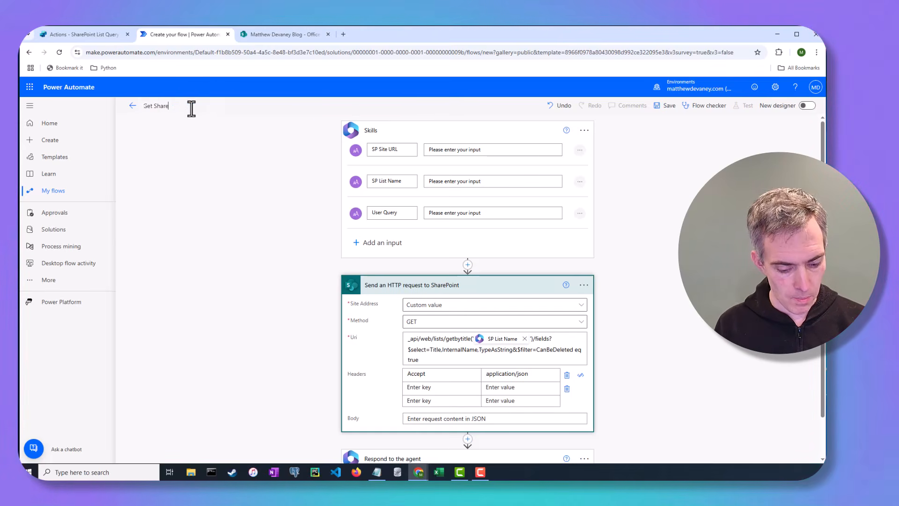
pyautogui.write('Point Lis')
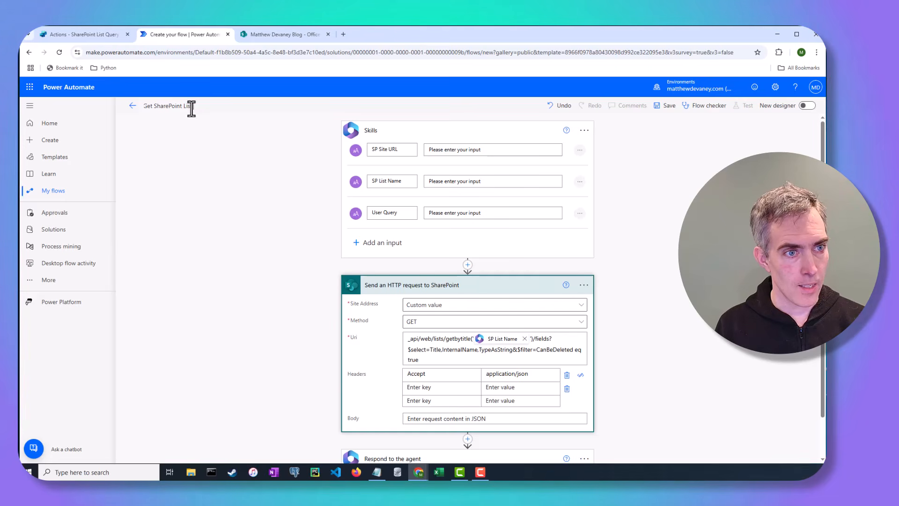
pyautogui.write('t Items Using')
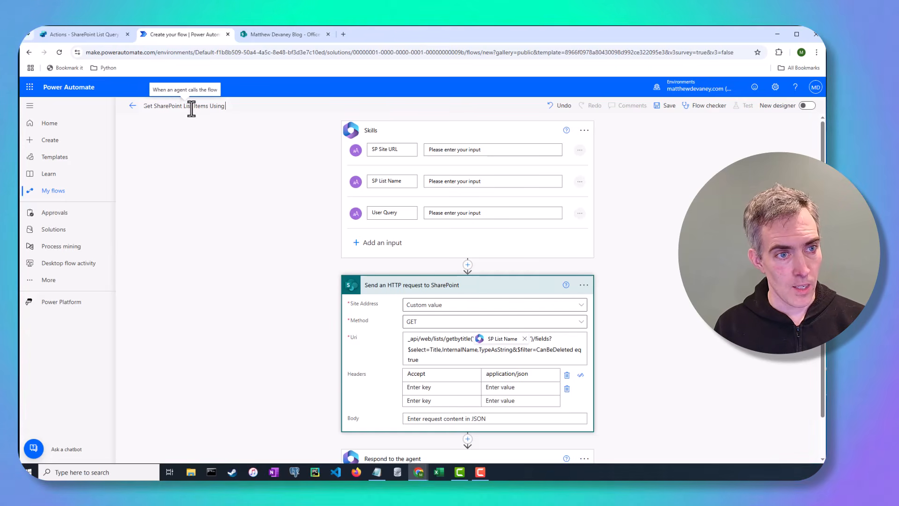
pyautogui.write(' Natrual')
pyautogui.press('BackSpace')
pyautogui.press('BackSpace')
pyautogui.press('BackSpace')
pyautogui.press('BackSpace')
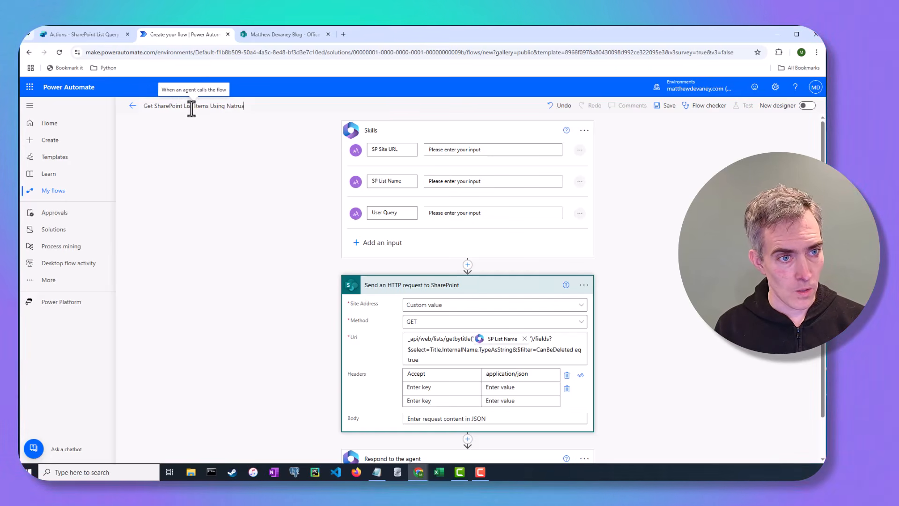
pyautogui.write('u')
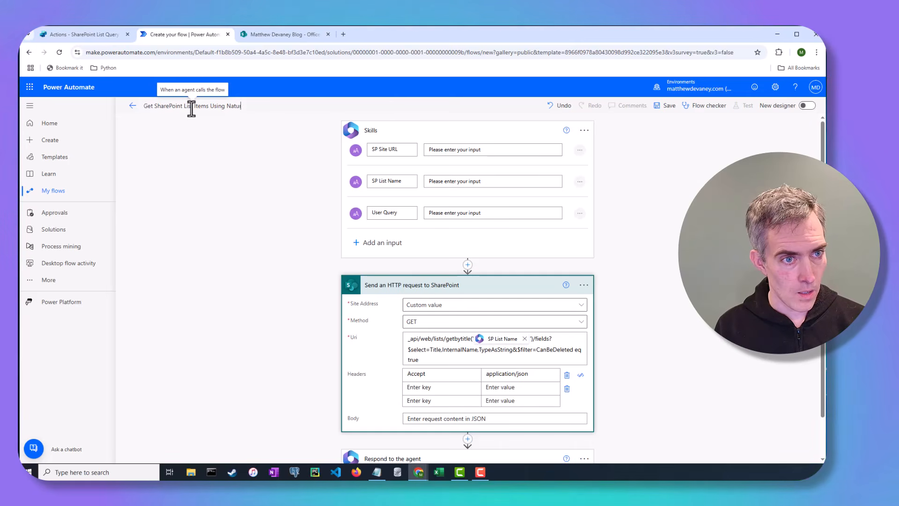
pyautogui.write('ral Language MD')
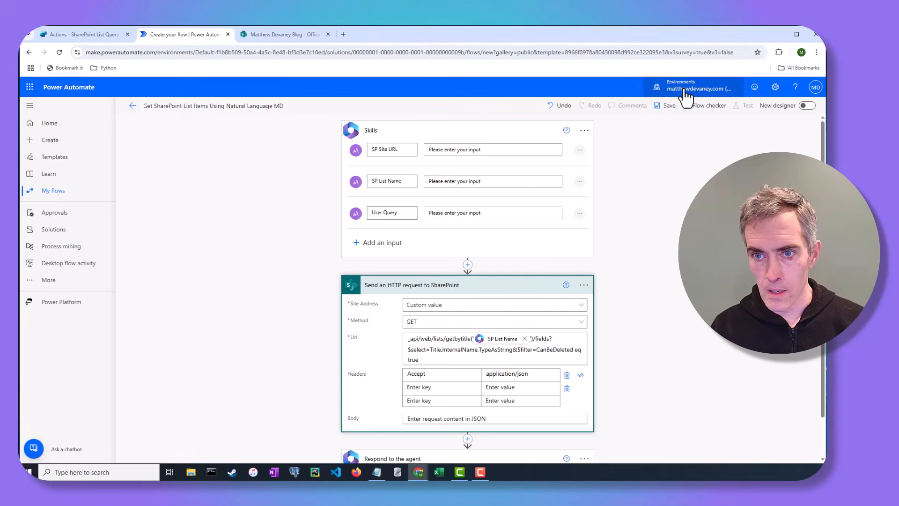
pyautogui.click(674, 107)
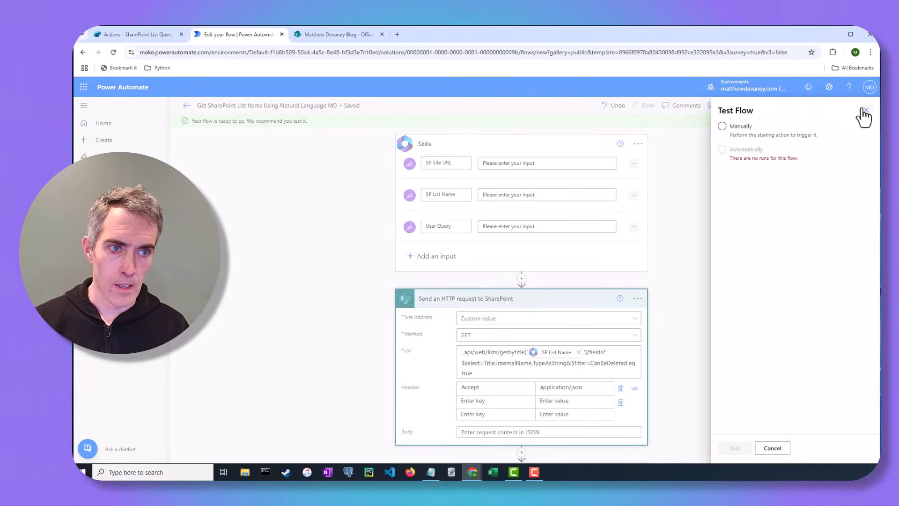
# Step: Start a manual test of the flow and continue past the SharePoint connection sign-in to the run inputs
pyautogui.click(733, 129)
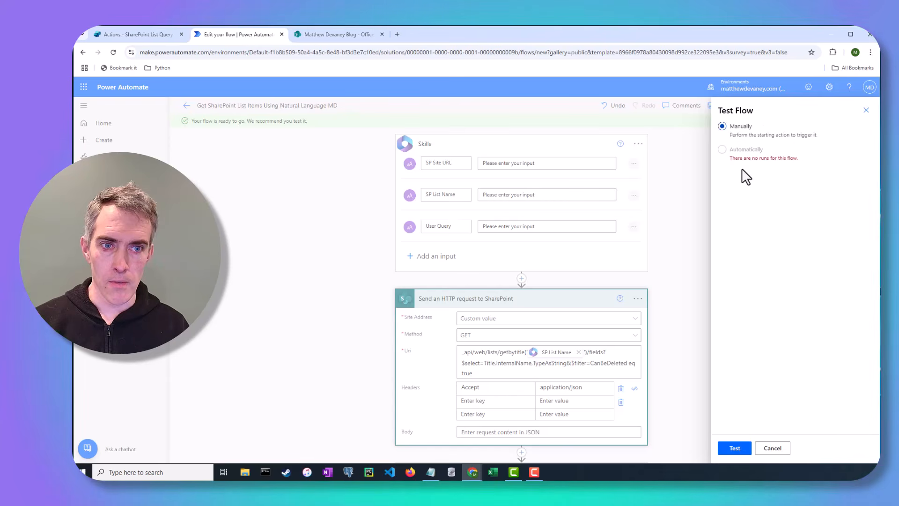
pyautogui.click(734, 448)
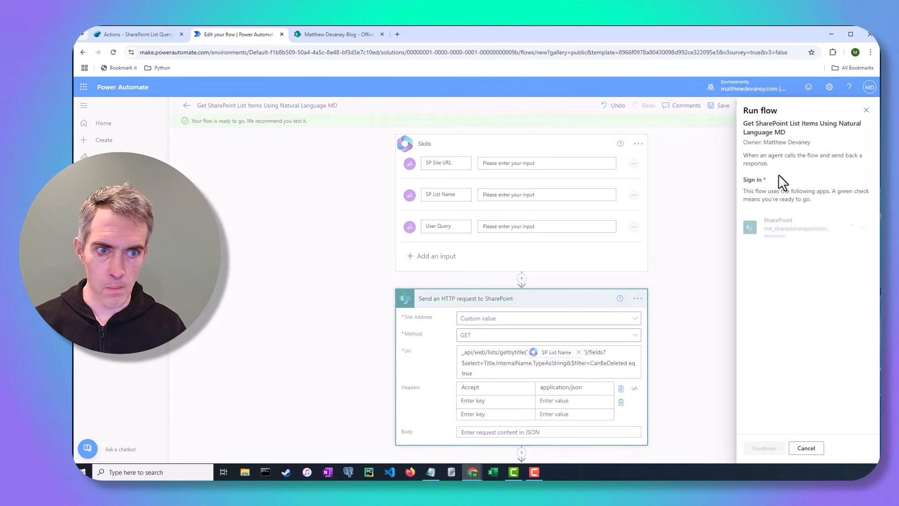
pyautogui.click(759, 449)
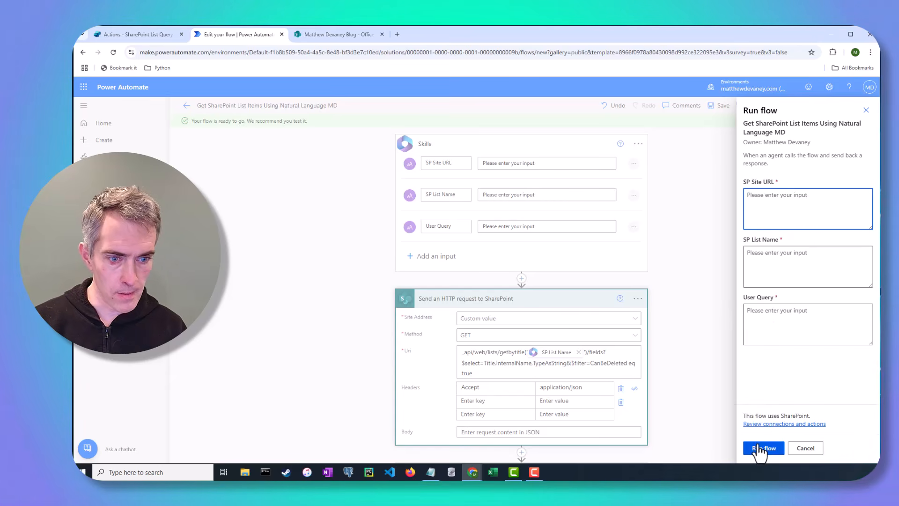
# Step: Copy the site portion of the Office Locations list's web address and paste it as the test run's SP Site URL
pyautogui.click(326, 34)
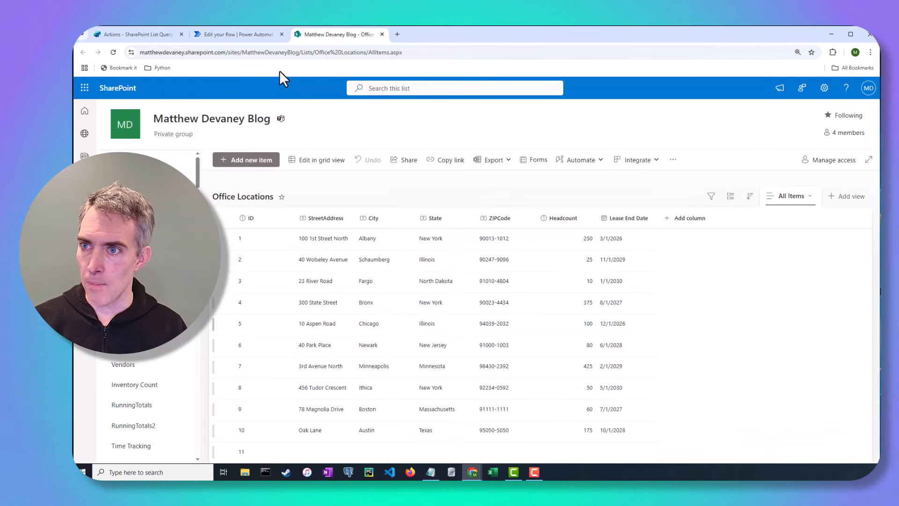
pyautogui.click(243, 52)
pyautogui.click(328, 52)
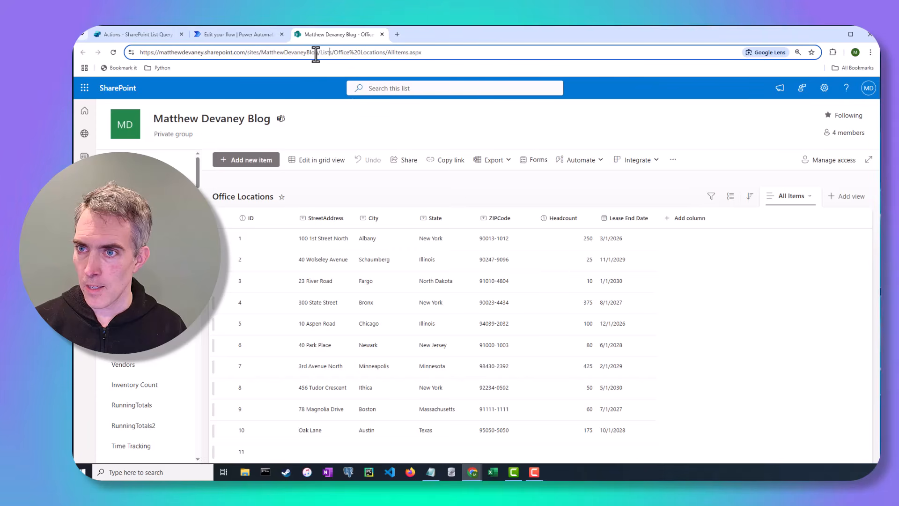
pyautogui.moveTo(317, 53); pyautogui.dragTo(114, 53)
pyautogui.hotkey('ctrl', 'c')
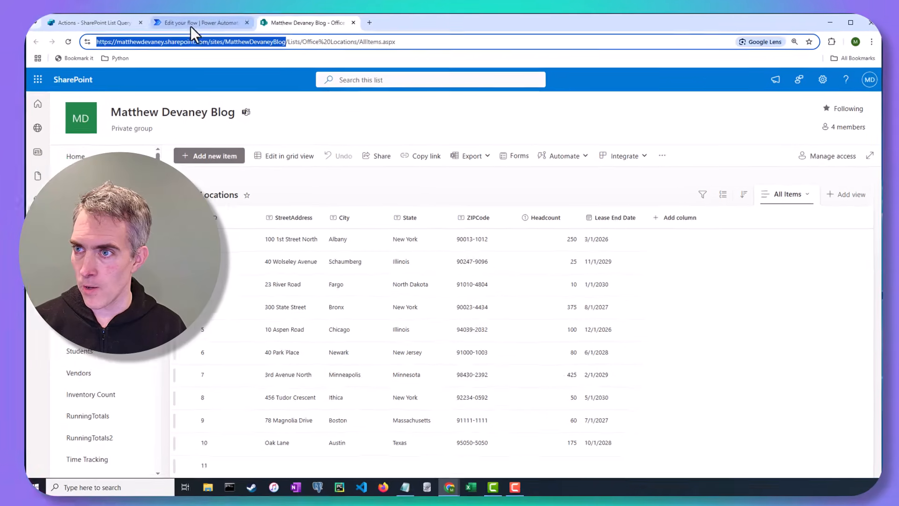
pyautogui.click(192, 22)
pyautogui.click(692, 177)
pyautogui.hotkey('ctrl', 'v')
# Step: Enter Office Locations as the test run's SP List Name
pyautogui.click(773, 292)
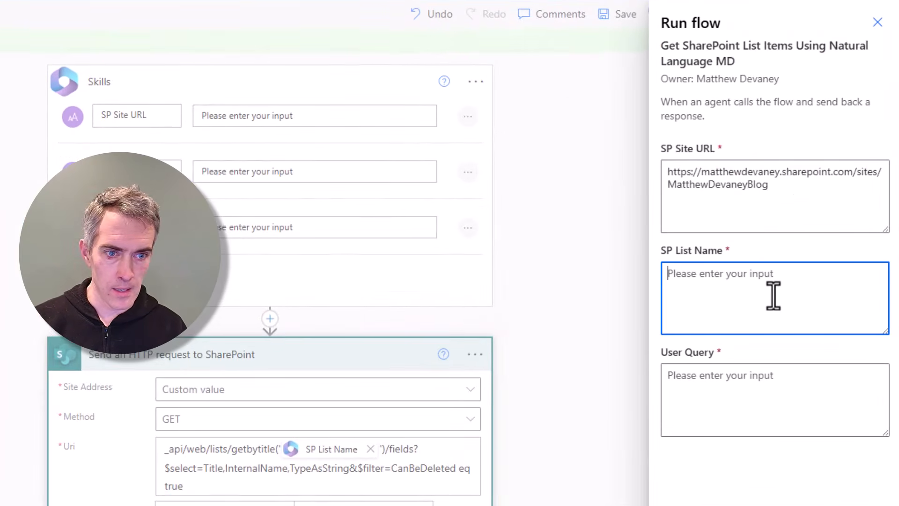
pyautogui.write('Office ')
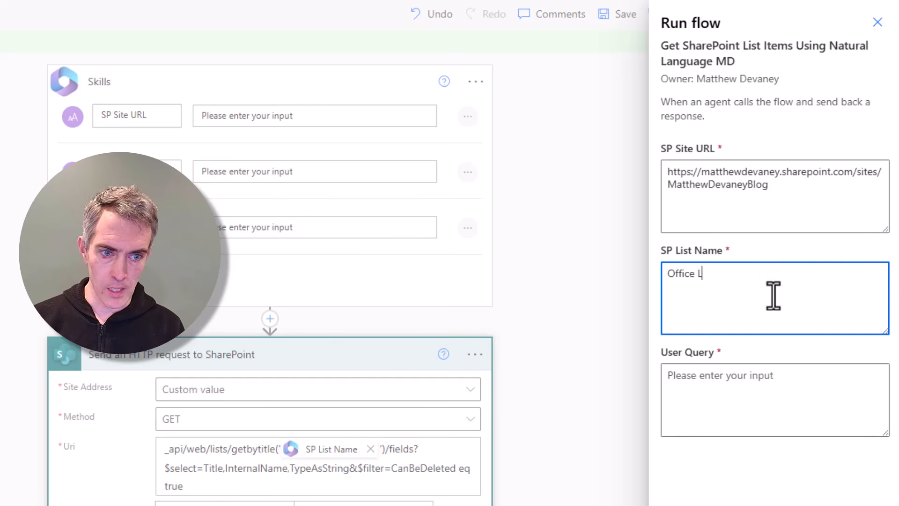
pyautogui.write('Locations')
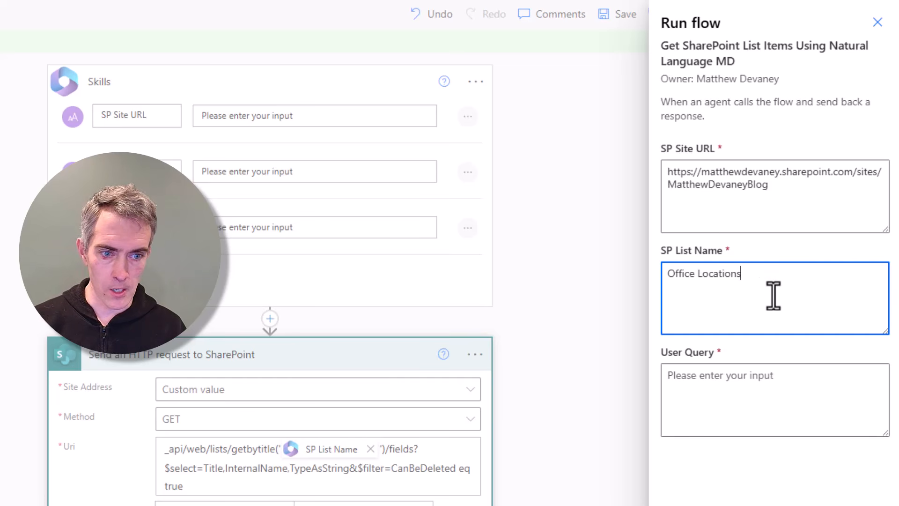
# Step: Enter "Give me all the offices in the state of Illinois" as the User Query and run the flow
pyautogui.click(812, 398)
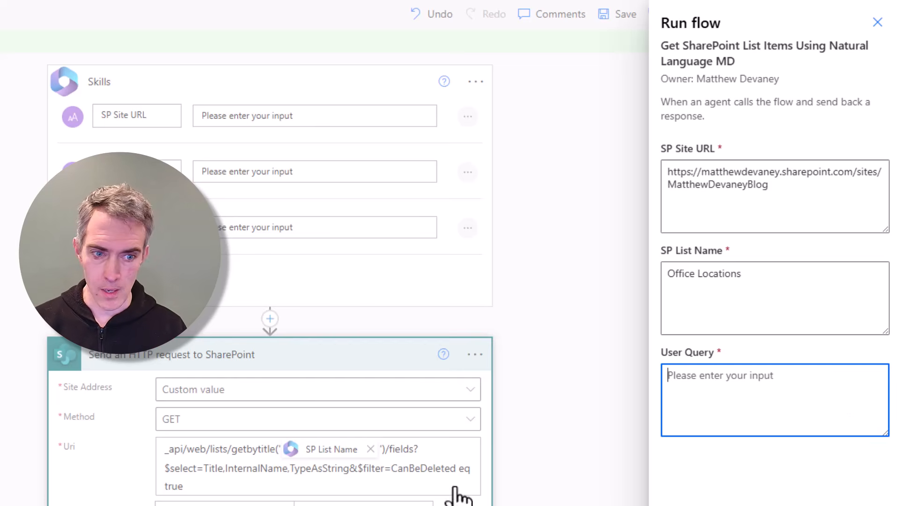
pyautogui.write('Give me all the offices in')
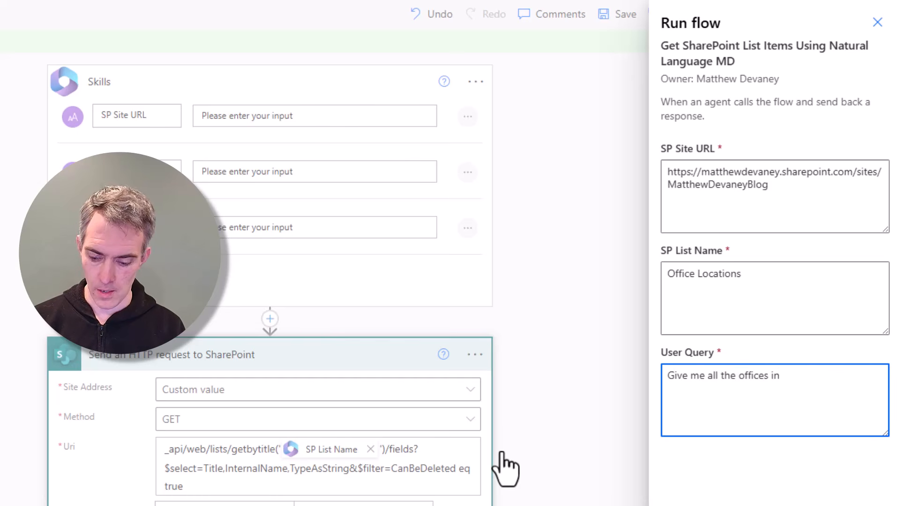
pyautogui.write(' the sta')
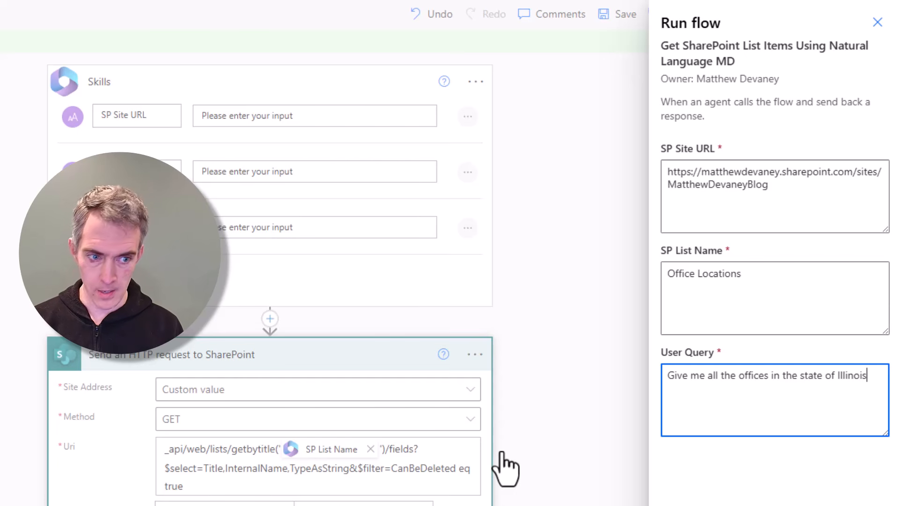
pyautogui.write('te of Illinois')
pyautogui.click(748, 445)
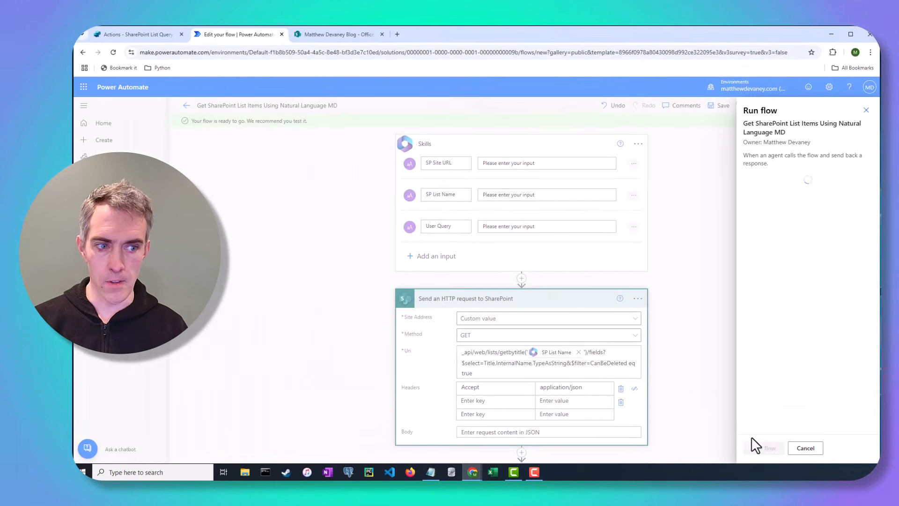
pyautogui.click(756, 447)
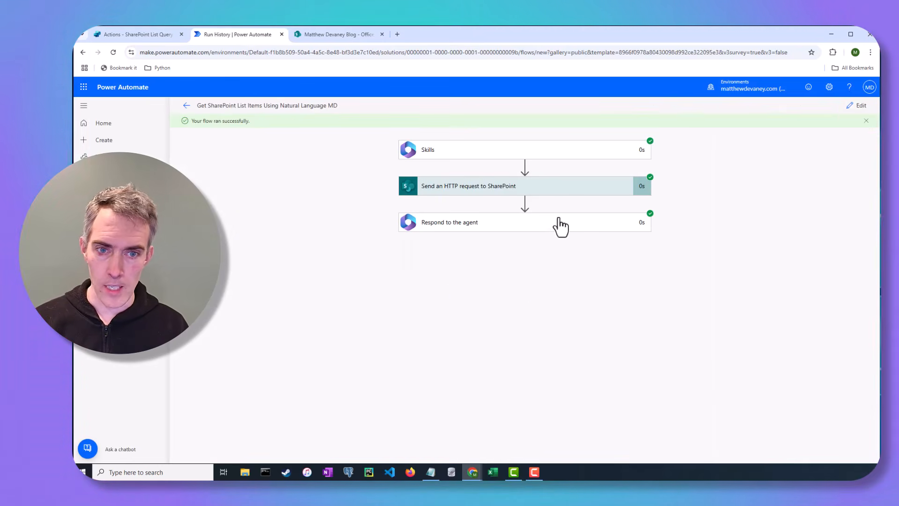
# Step: Open the raw outputs of the Send an HTTP request to SharePoint action in the run results
pyautogui.click(539, 193)
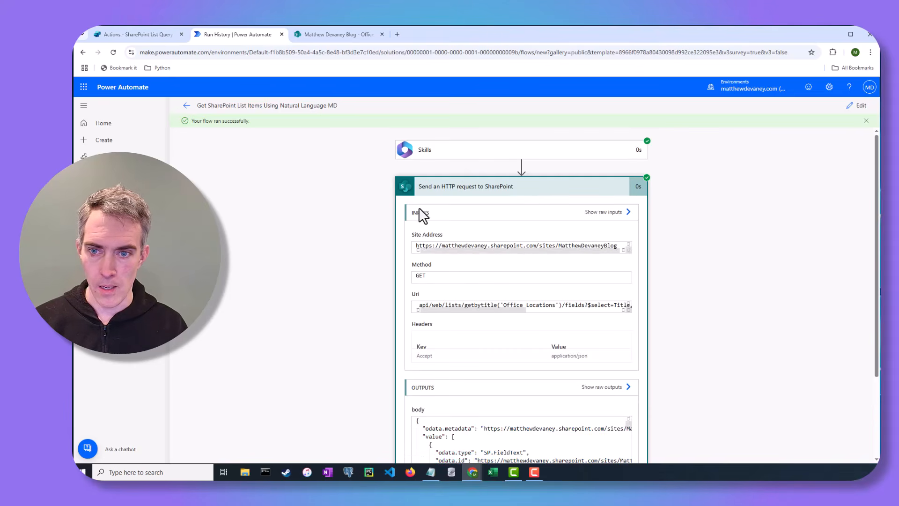
pyautogui.scroll(-3, 681, 267)
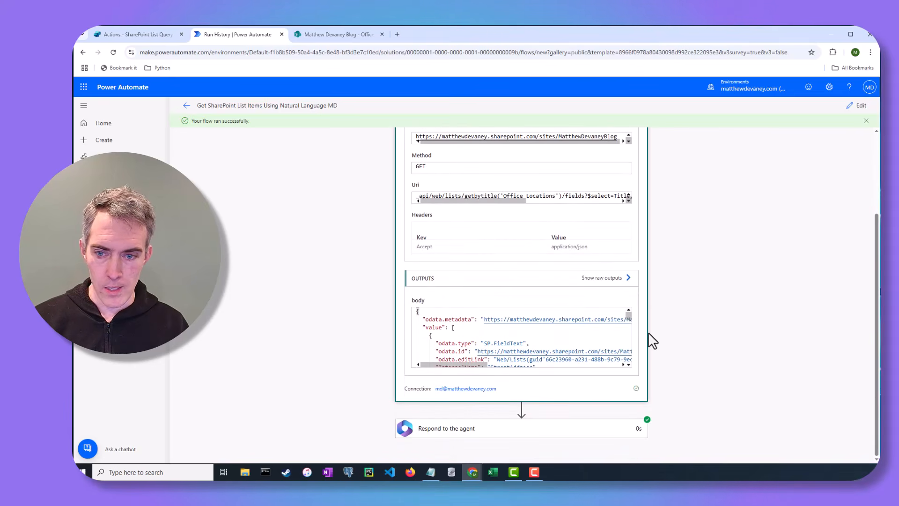
pyautogui.click(618, 278)
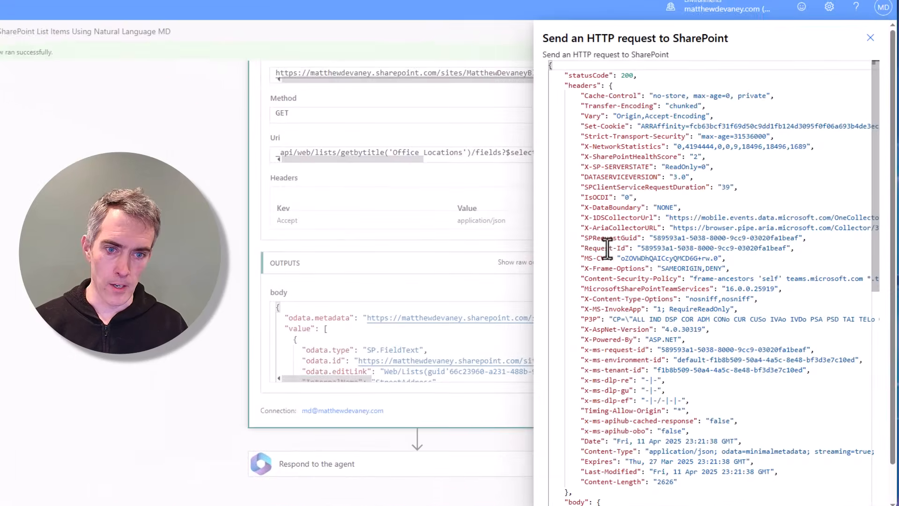
pyautogui.scroll(-3, 673, 264)
pyautogui.scroll(-8, 605, 238)
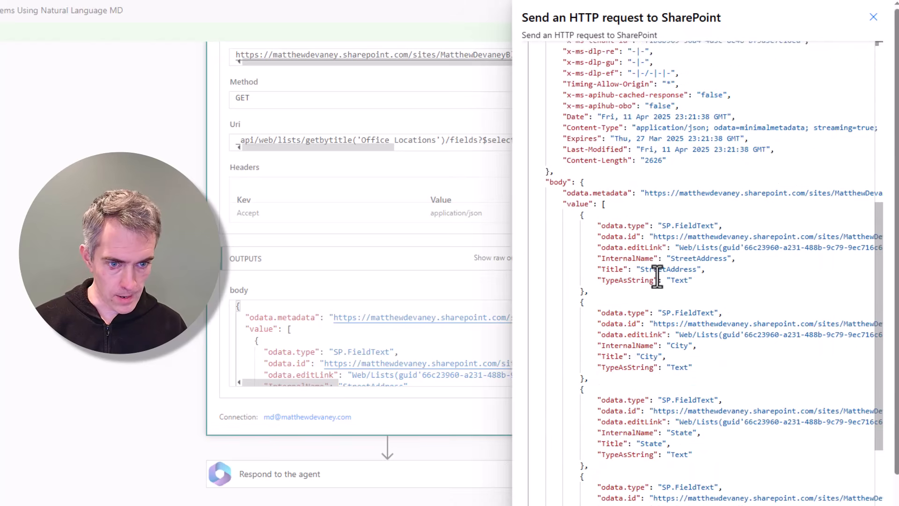
# Step: Examine the internal name and type of each returned list column in the response body, and close the raw outputs
pyautogui.click(707, 171)
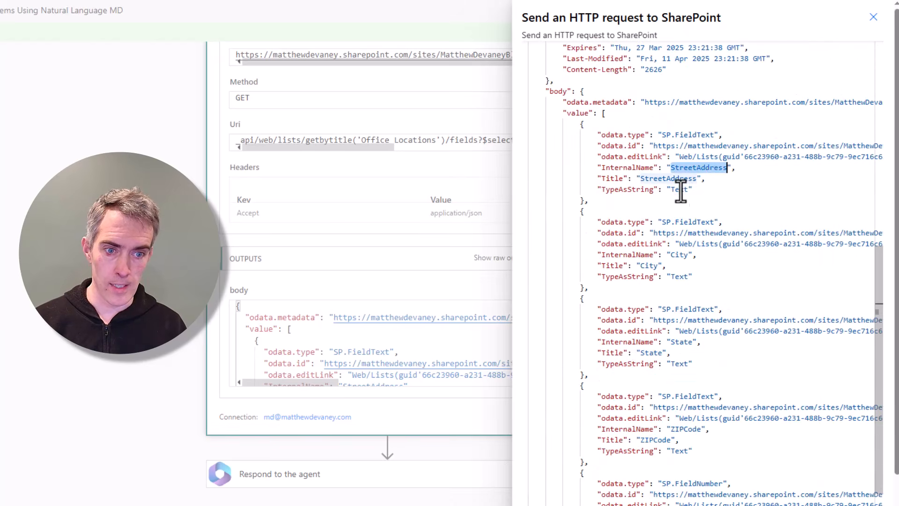
pyautogui.doubleClick(679, 190)
pyautogui.click(679, 254)
pyautogui.doubleClick(678, 276)
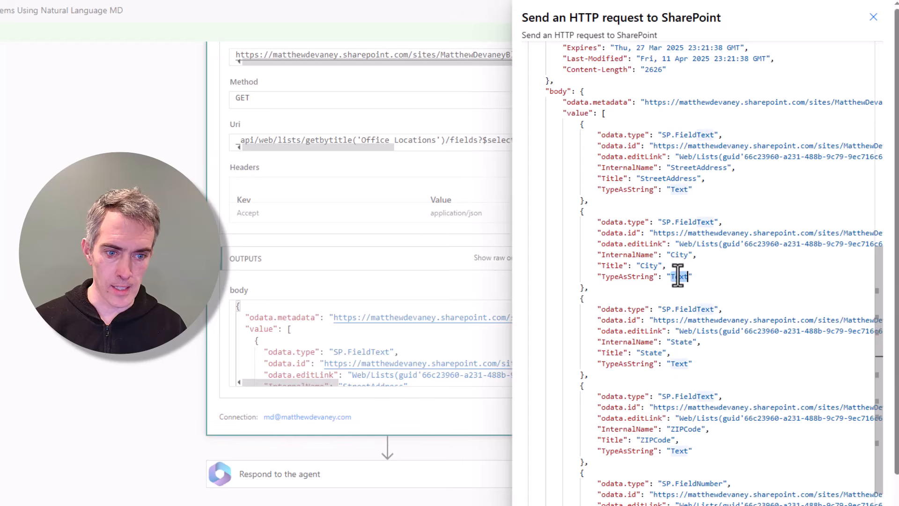
pyautogui.scroll(-3, 677, 276)
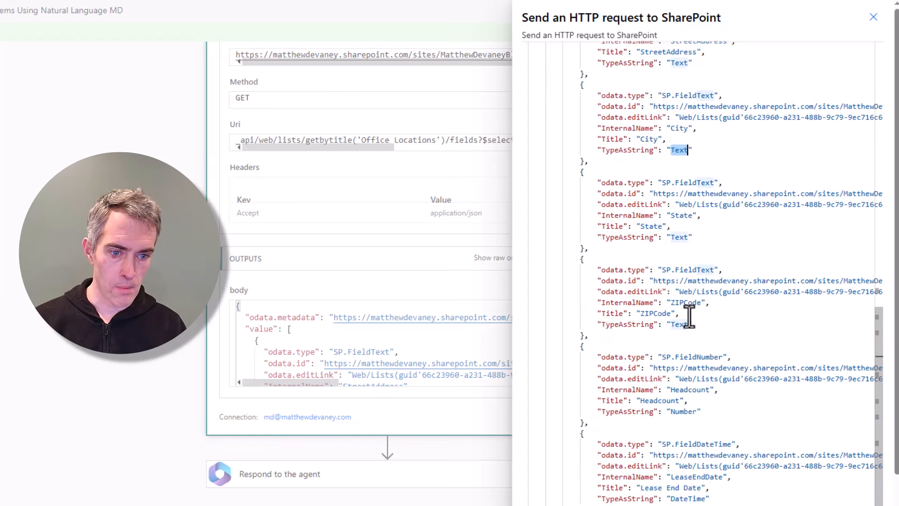
pyautogui.doubleClick(689, 389)
pyautogui.doubleClick(683, 411)
pyautogui.click(684, 505)
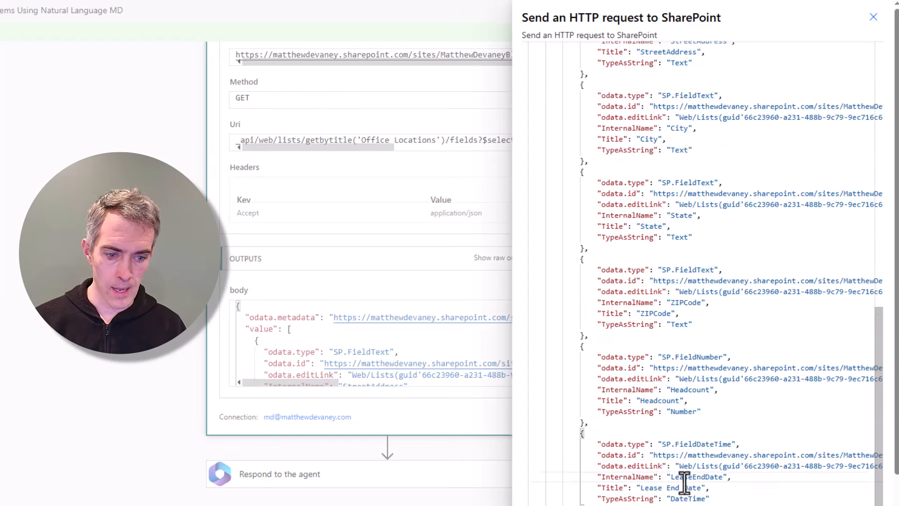
pyautogui.doubleClick(684, 478)
pyautogui.click(684, 505)
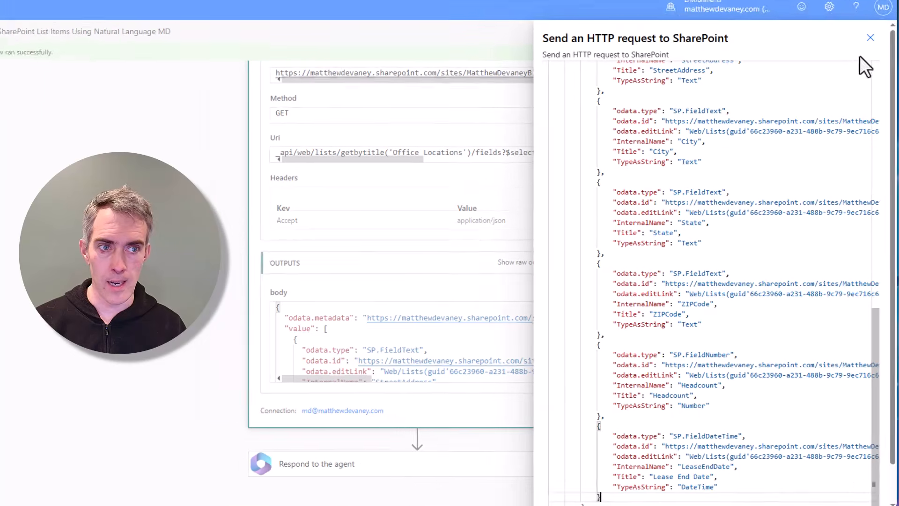
pyautogui.click(870, 38)
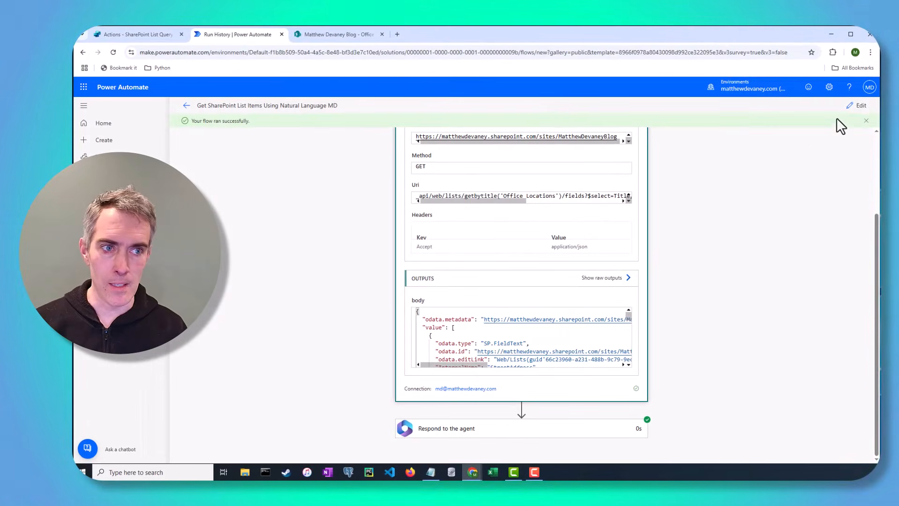
# Step: Return to editing the flow and rename the HTTP request action to "Send an HTTP request to SharePoint: SP List Columns"
pyautogui.click(851, 107)
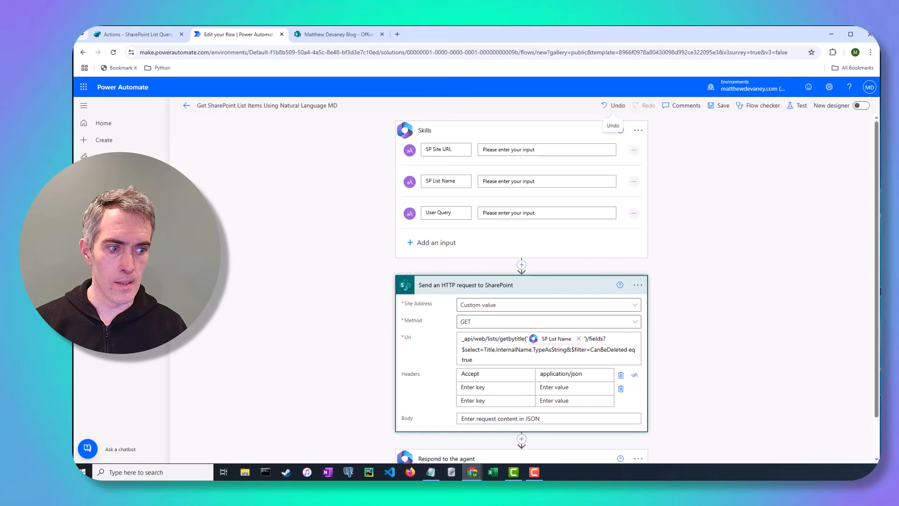
pyautogui.click(638, 285)
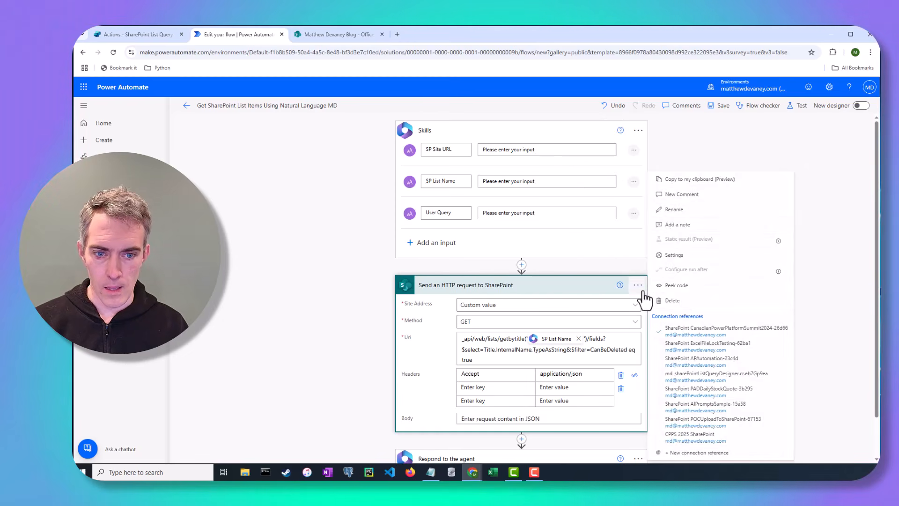
pyautogui.click(669, 223)
pyautogui.click(548, 285)
pyautogui.write(': SP L')
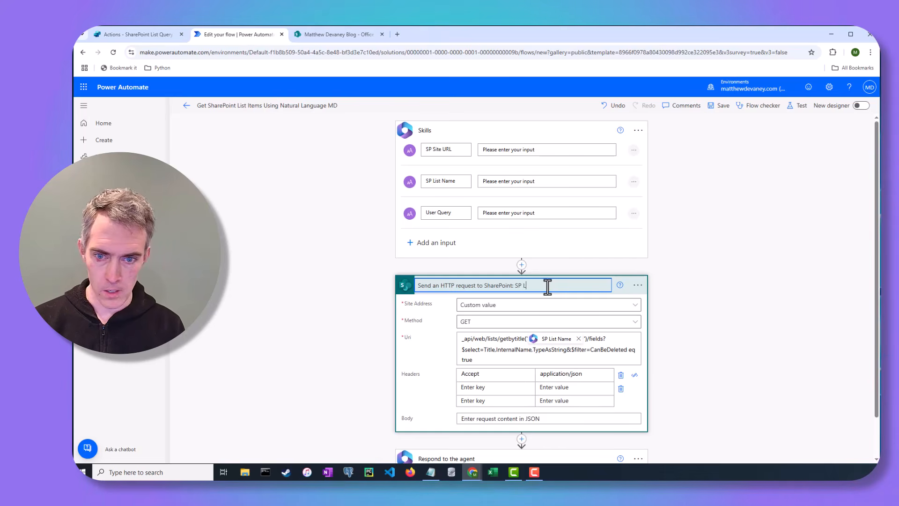
pyautogui.write('ist Columns')
pyautogui.press('Return')
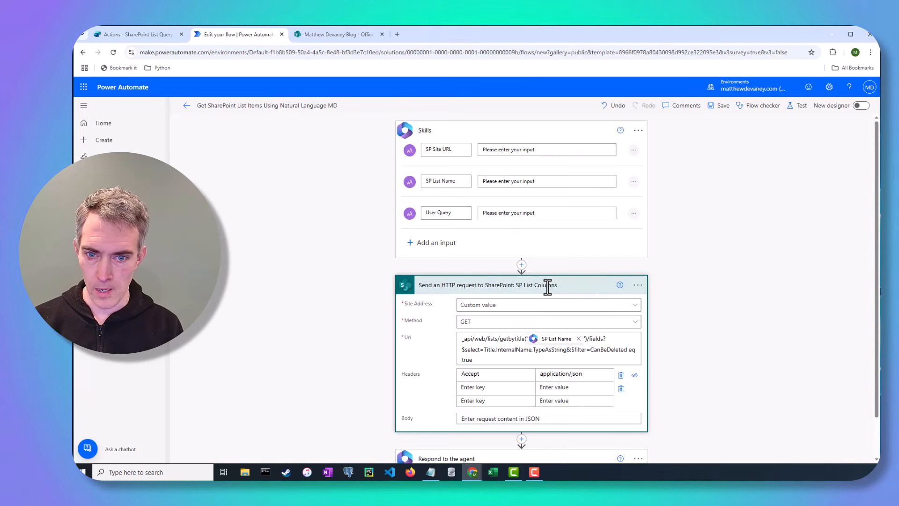
# Step: Add a Parse JSON data operation between the SP List Columns request and Respond to the agent
pyautogui.scroll(-1, 607, 271)
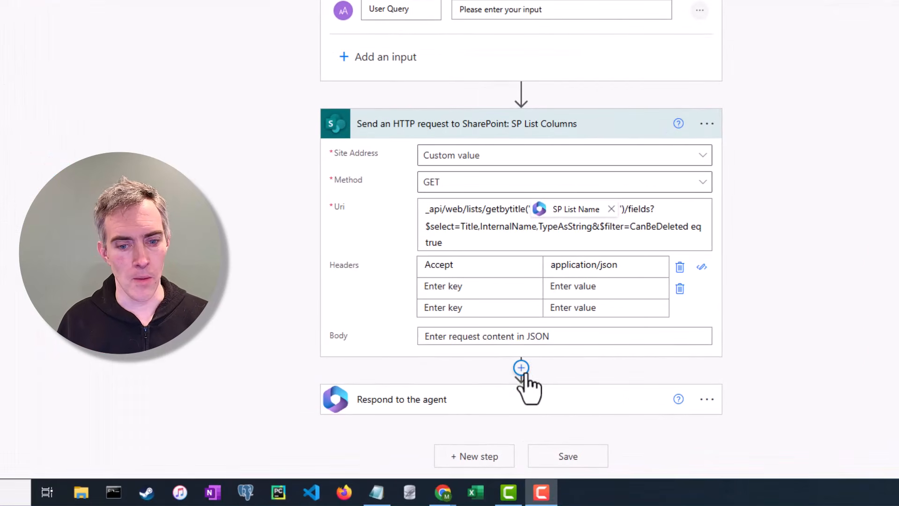
pyautogui.click(522, 393)
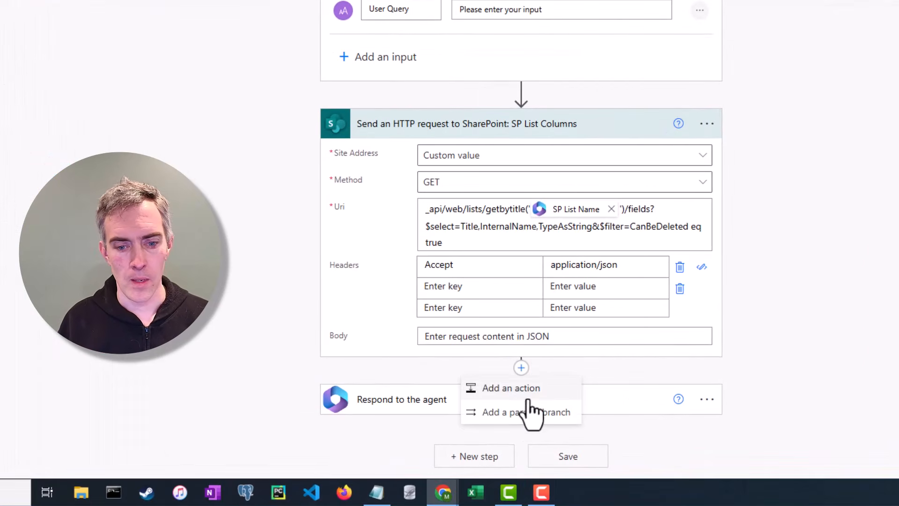
pyautogui.click(527, 392)
pyautogui.scroll(-1, 568, 280)
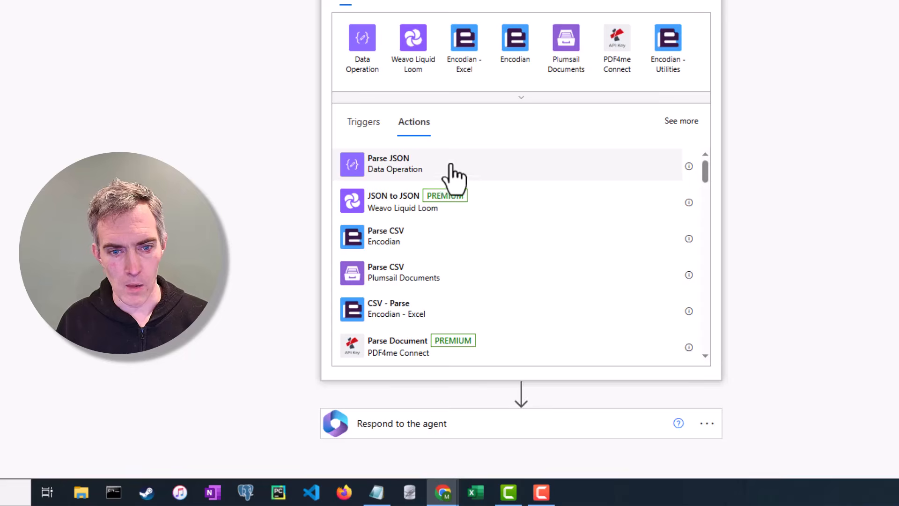
pyautogui.click(447, 170)
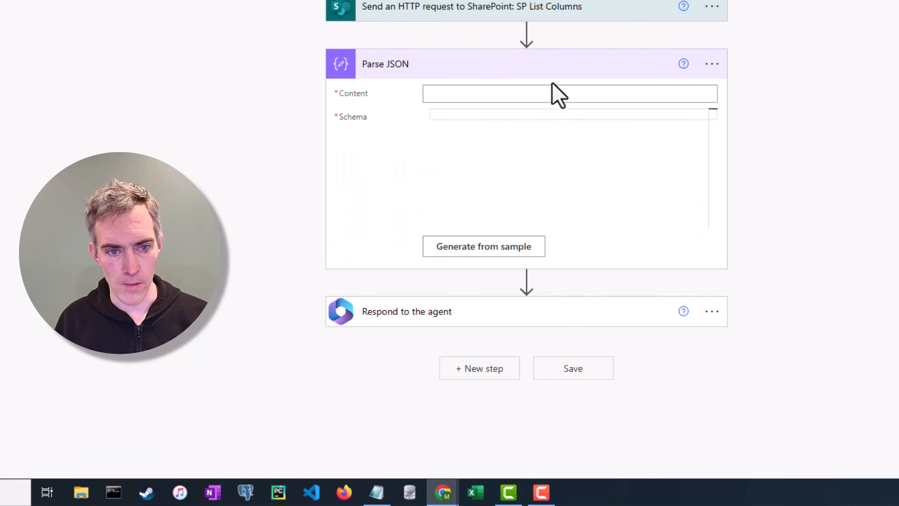
# Step: Insert the SP List Columns request's body value in the Parse JSON Content, copy its reference, and remove it from the field
pyautogui.click(512, 94)
pyautogui.click(684, 75)
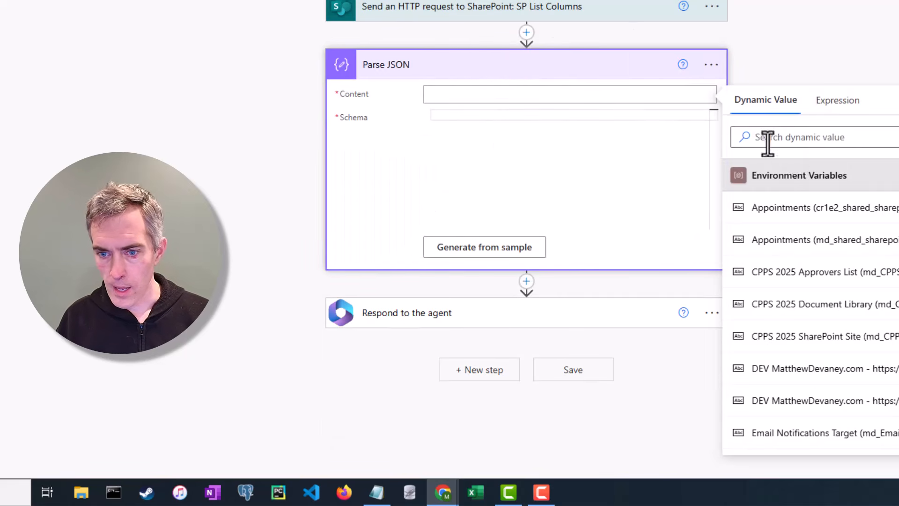
pyautogui.scroll(-12, 796, 281)
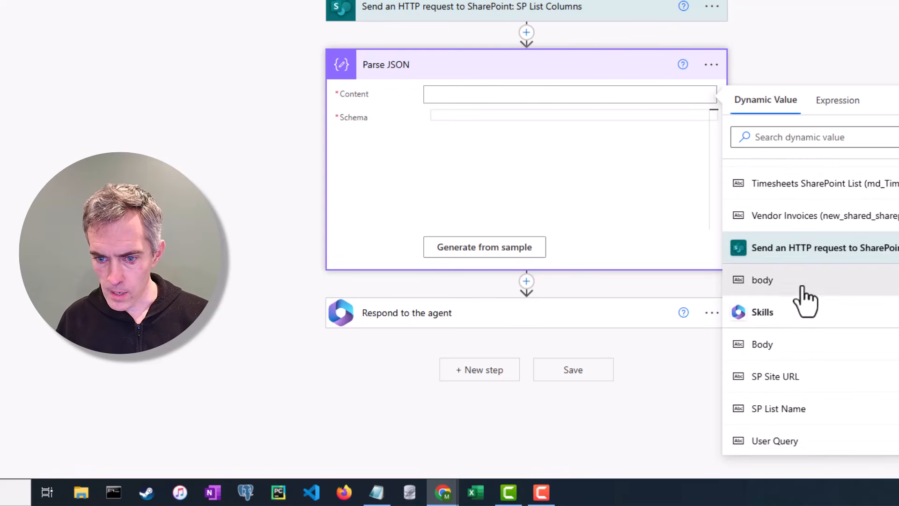
pyautogui.click(775, 287)
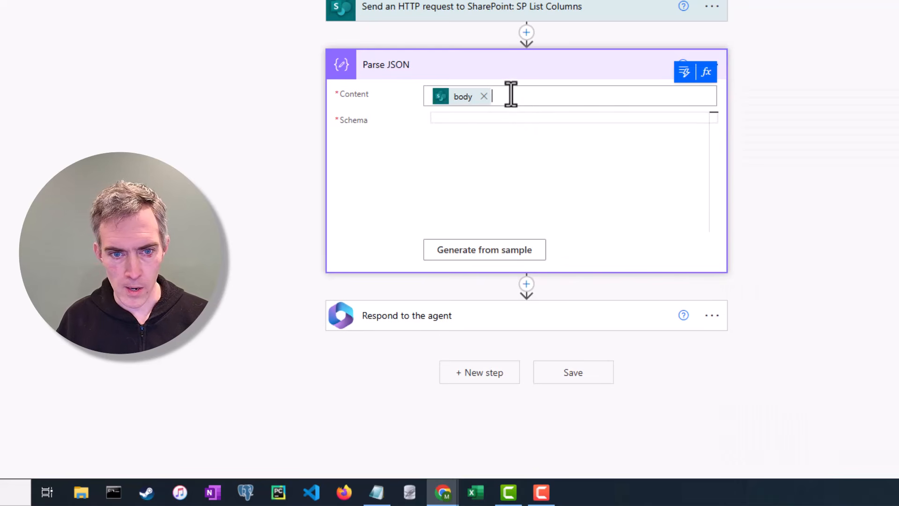
pyautogui.moveTo(526, 94); pyautogui.dragTo(487, 105)
pyautogui.click(485, 96)
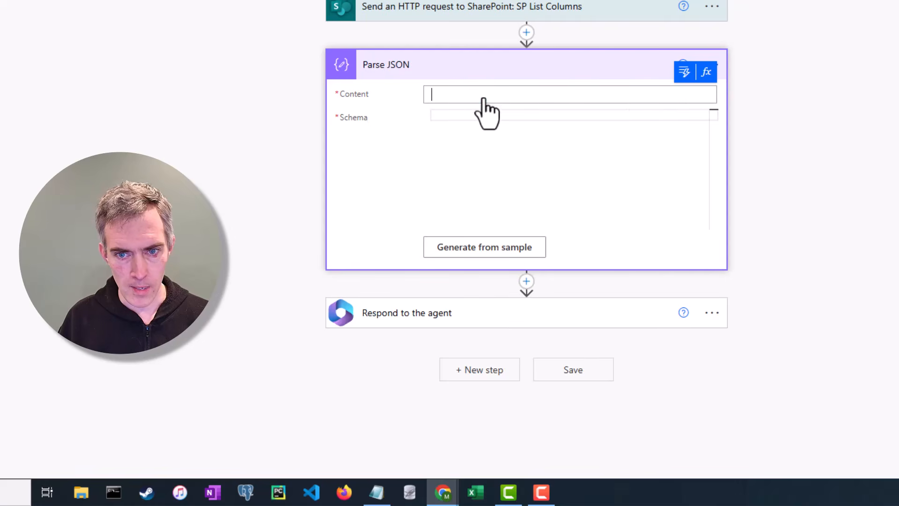
# Step: Set the Parse JSON Content to the expression body('Send_an_HTTP_request_to_SharePoint:_SP_List_Columns')?['value']
pyautogui.click(562, 99)
pyautogui.write("@{body('Send_an_HTTP_request_to_SharePoint:_SP_List_Columns')}")
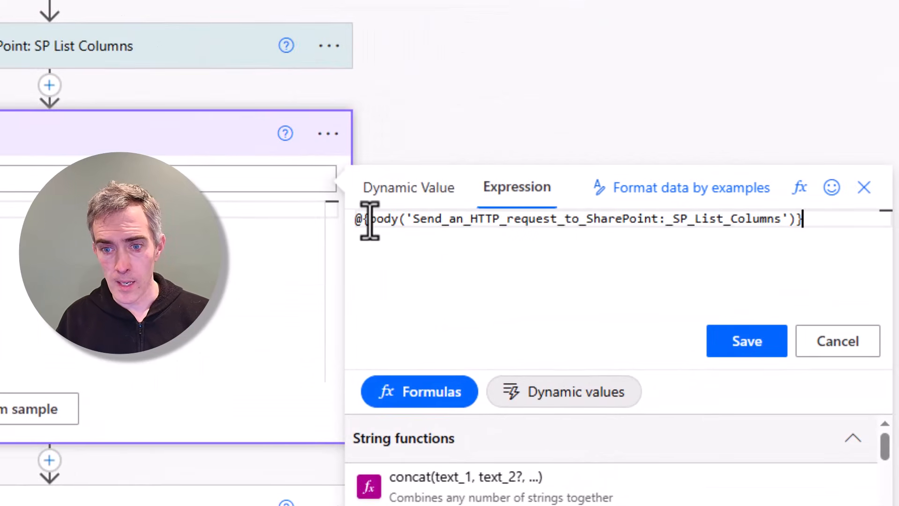
pyautogui.click(370, 220)
pyautogui.press('BackSpace')
pyautogui.press('BackSpace')
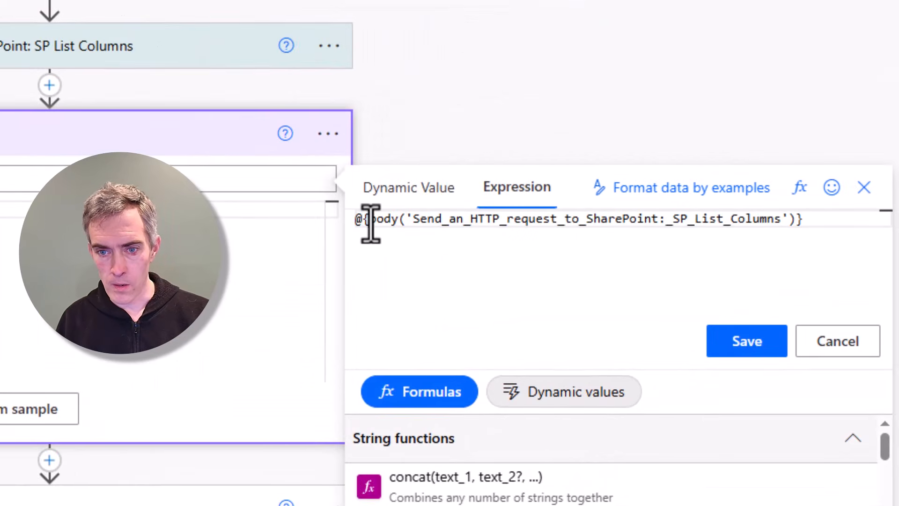
pyautogui.click(802, 220)
pyautogui.press('BackSpace')
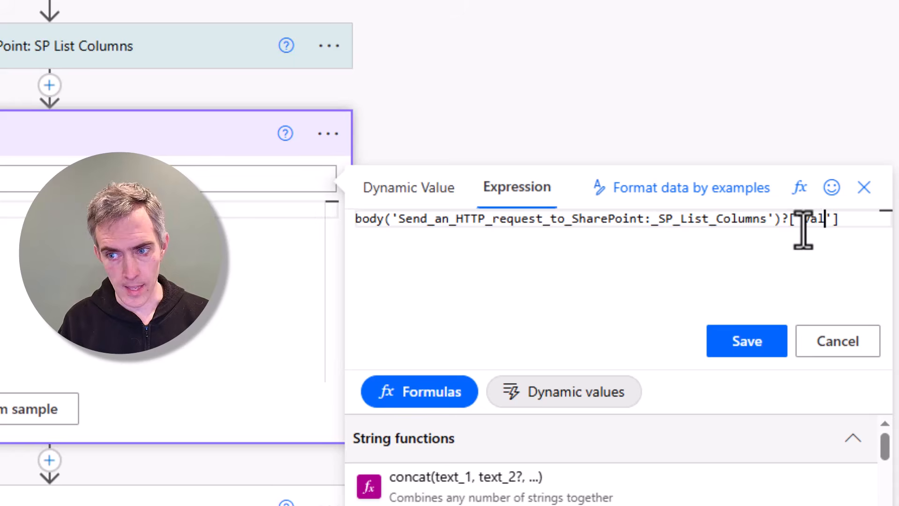
pyautogui.write("?['value")
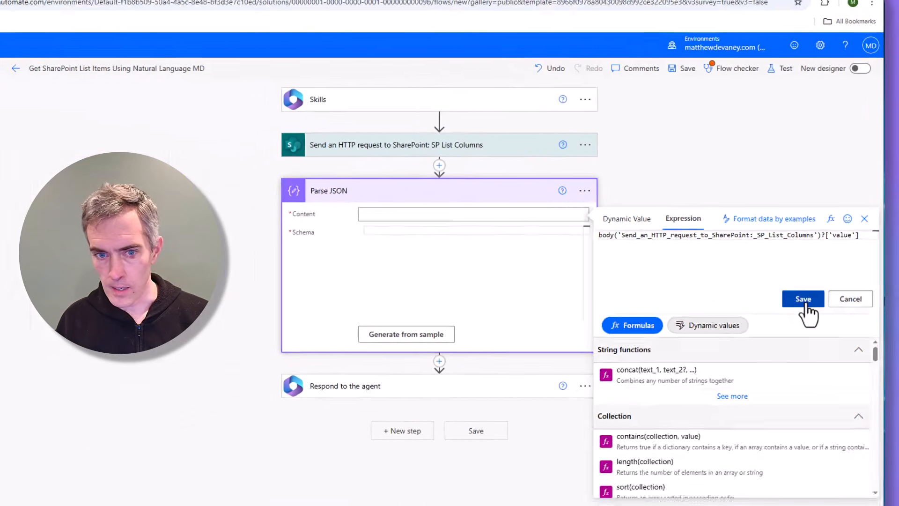
pyautogui.click(747, 341)
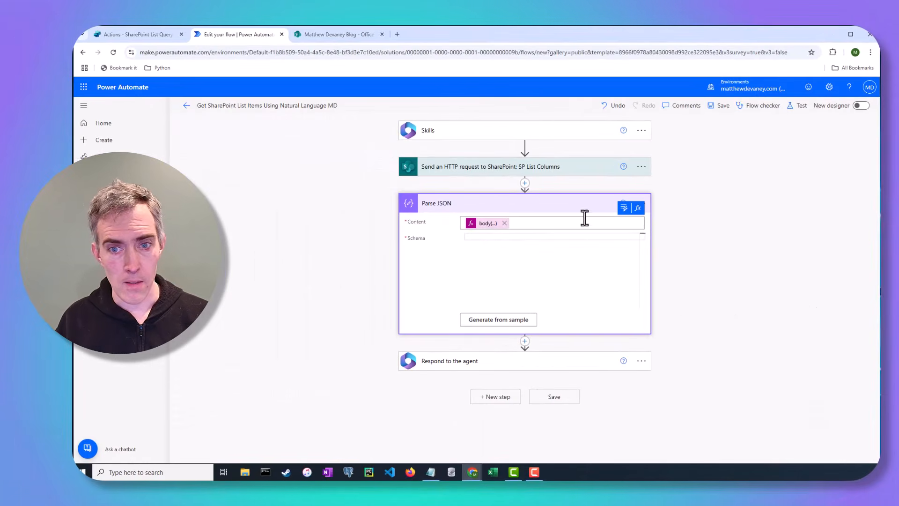
# Step: Rename the Parse JSON action to "Parse JSON: SP List Columns"
pyautogui.click(642, 202)
pyautogui.click(675, 232)
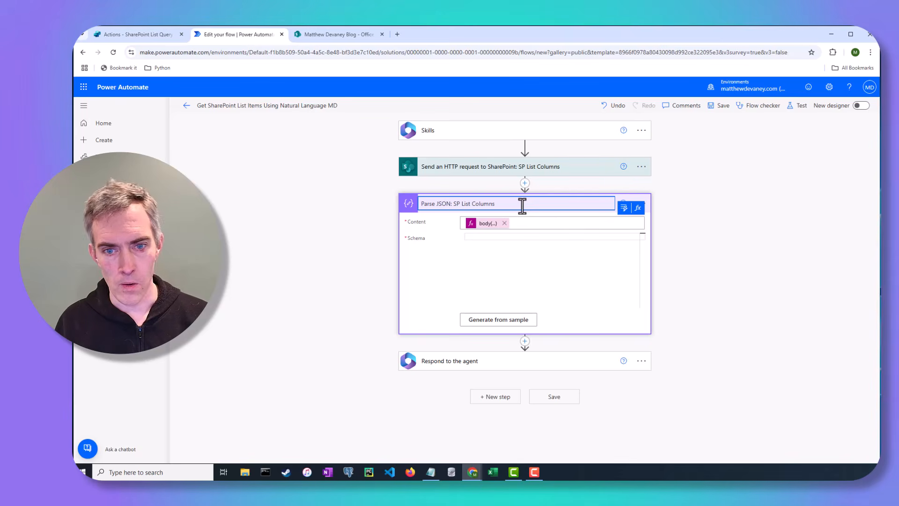
pyautogui.click(681, 205)
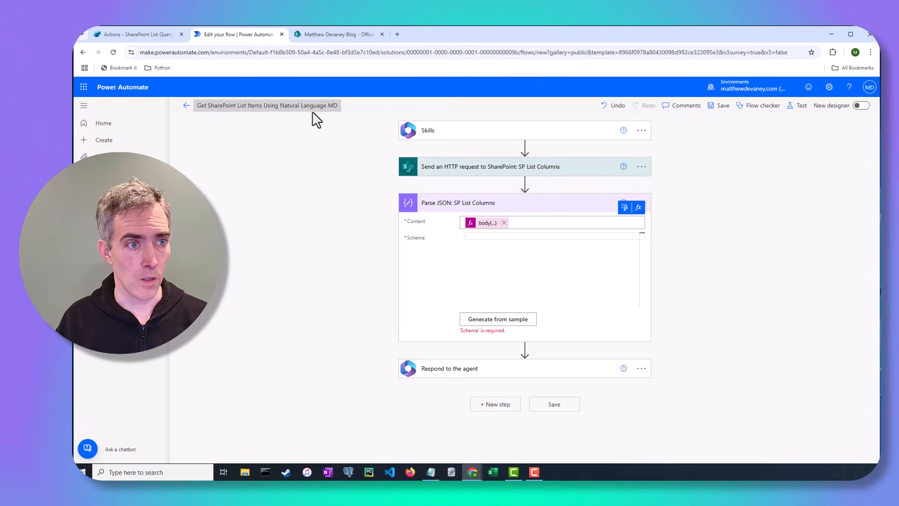
# Step: Open the flow's details in a separate tab and show its Apr 11, 06:21 PM test run in the classic view
pyautogui.click(186, 106)
pyautogui.click(313, 35)
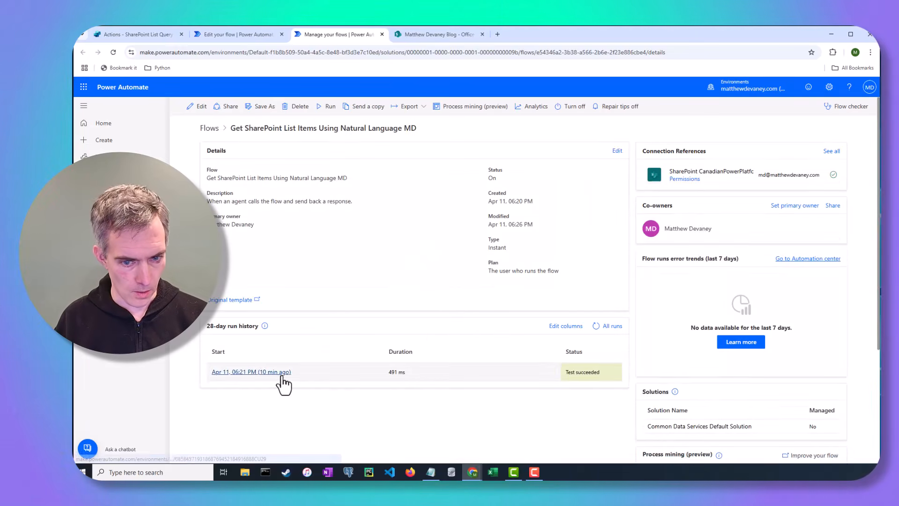
pyautogui.click(281, 373)
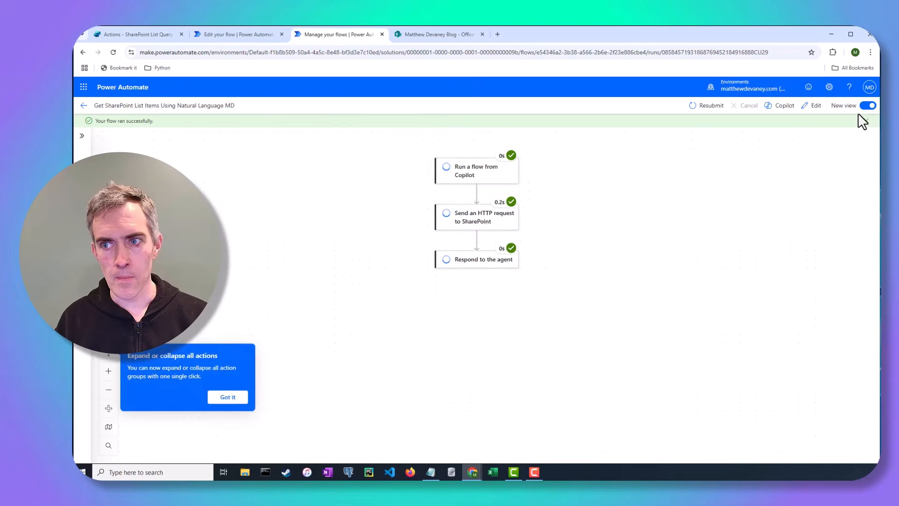
pyautogui.click(865, 106)
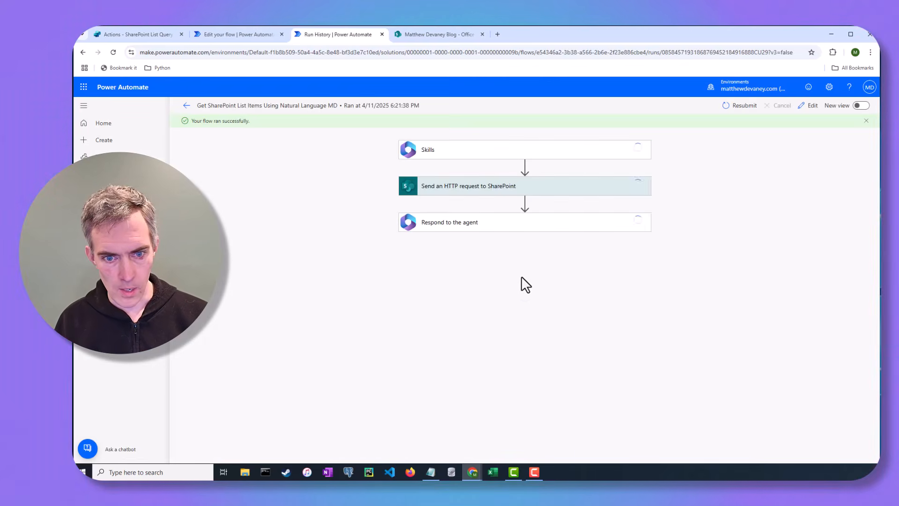
# Step: Show the raw outputs of the Send an HTTP request to SharePoint action and copy the full value array from the body
pyautogui.click(498, 197)
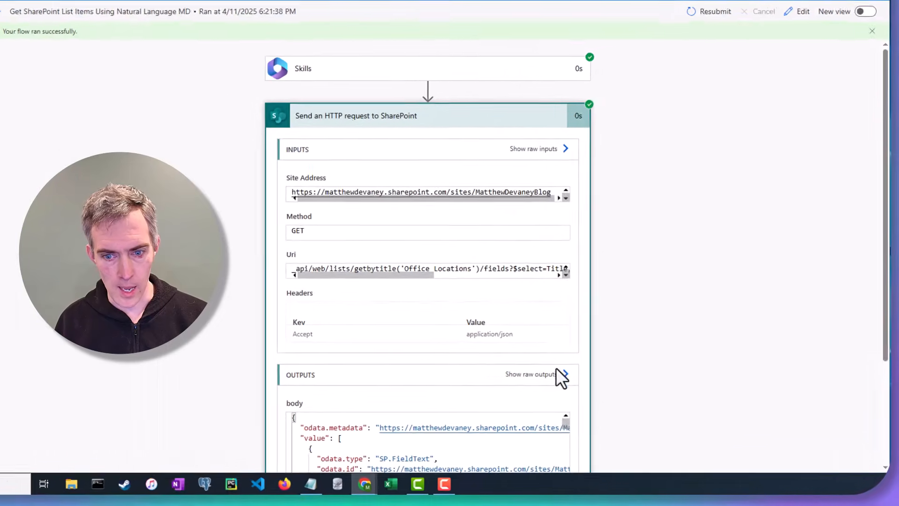
pyautogui.click(625, 387)
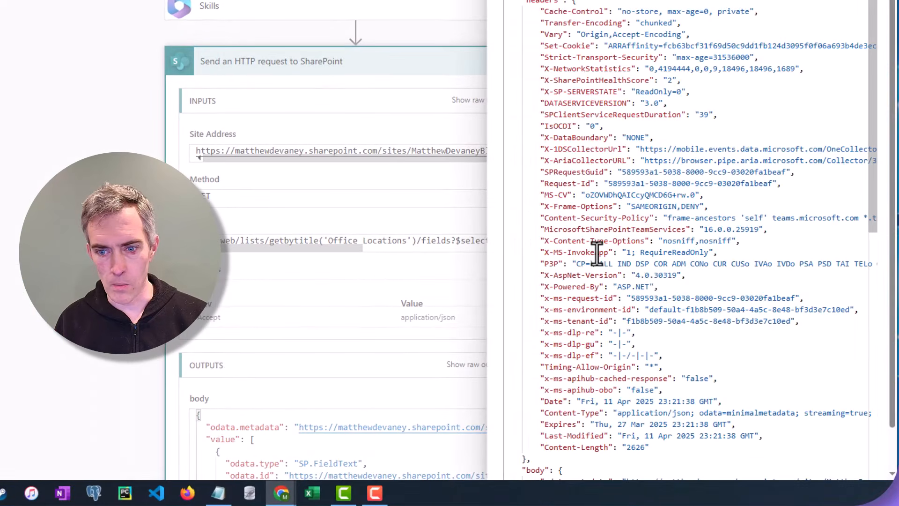
pyautogui.scroll(-5, 597, 253)
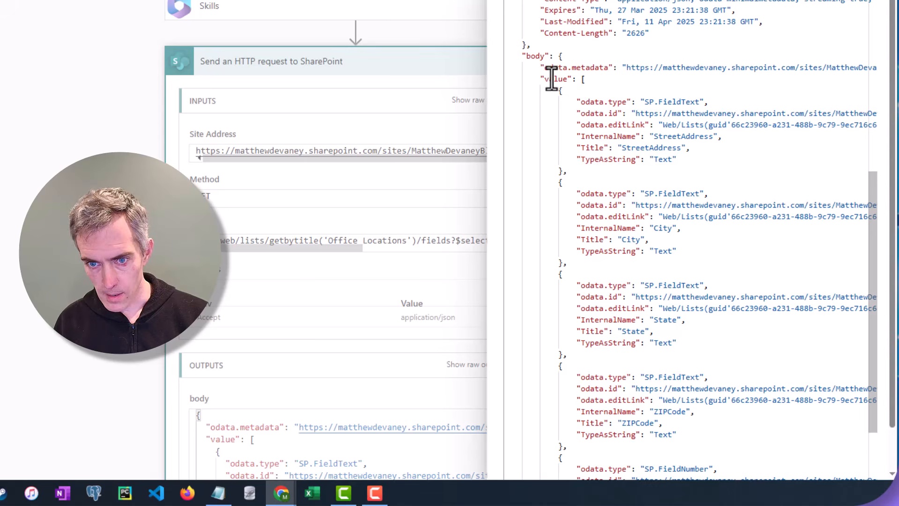
pyautogui.click(581, 81)
pyautogui.moveTo(582, 81); pyautogui.dragTo(558, 471)
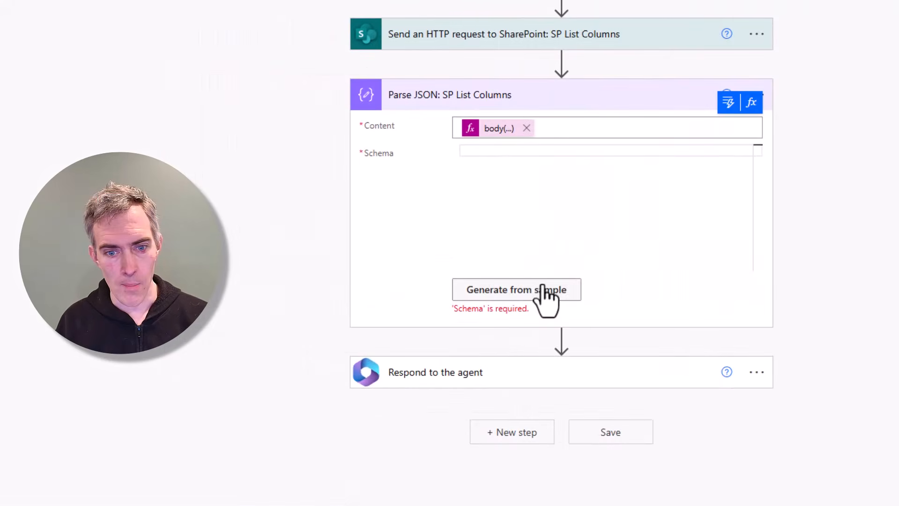
# Step: Generate the Parse JSON schema from the copied value array and review the resulting properties and required fields
pyautogui.click(542, 296)
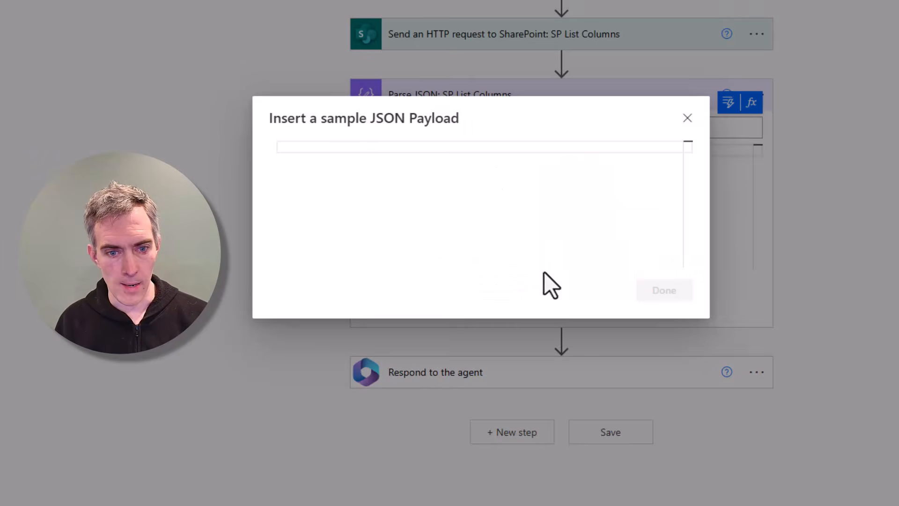
pyautogui.hotkey('ctrl', 'v')
pyautogui.click(667, 304)
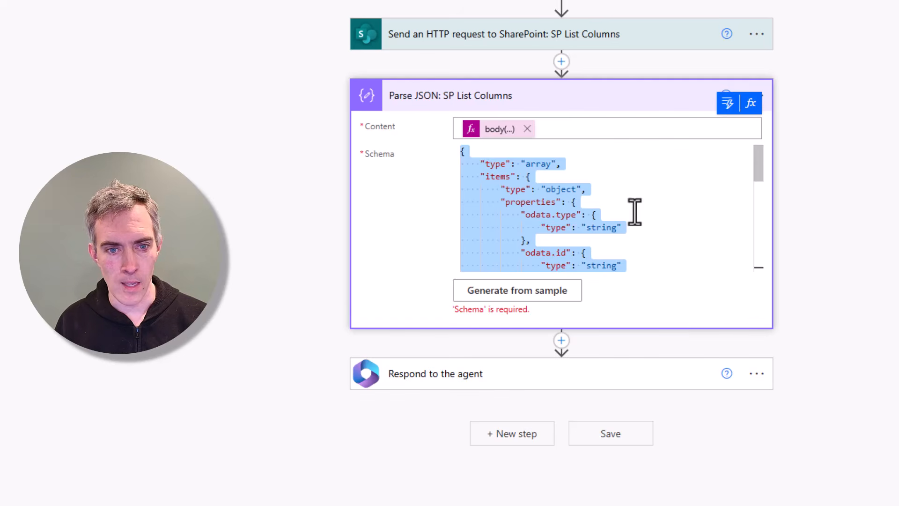
pyautogui.click(664, 225)
pyautogui.scroll(-5, 609, 244)
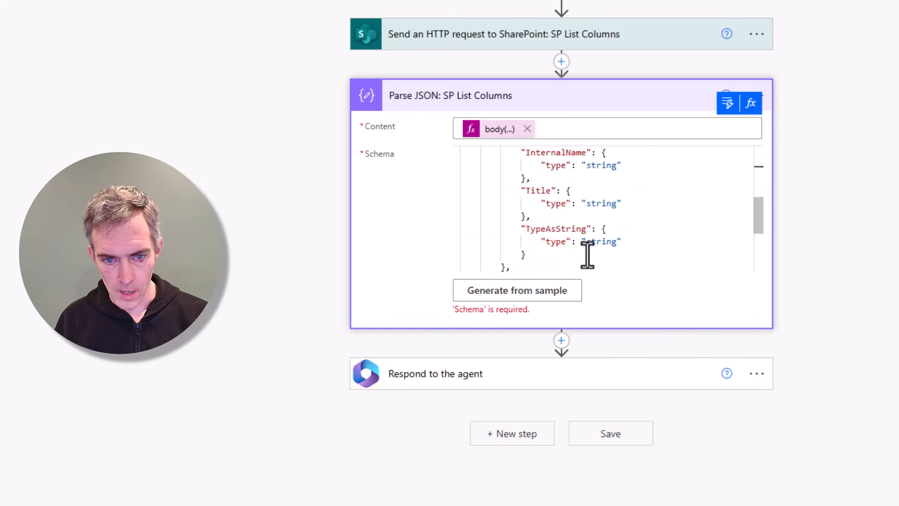
pyautogui.scroll(-3, 538, 253)
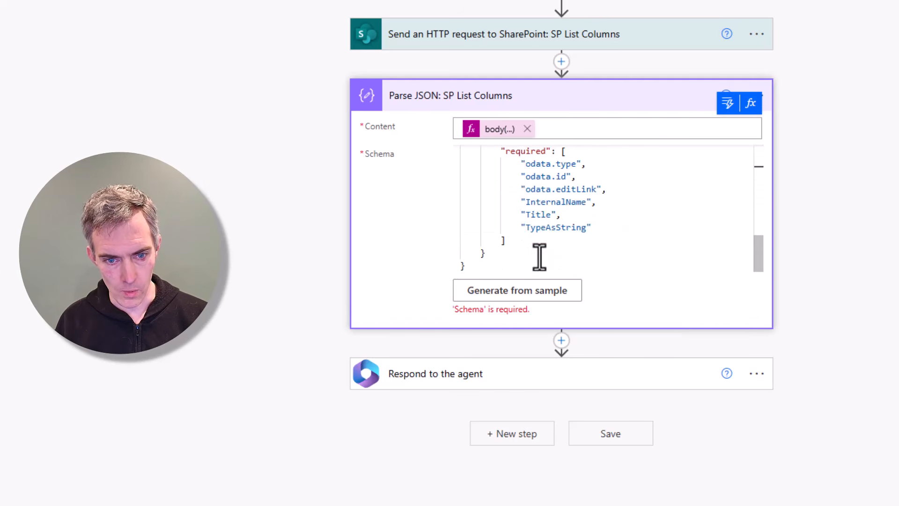
pyautogui.scroll(10, 539, 257)
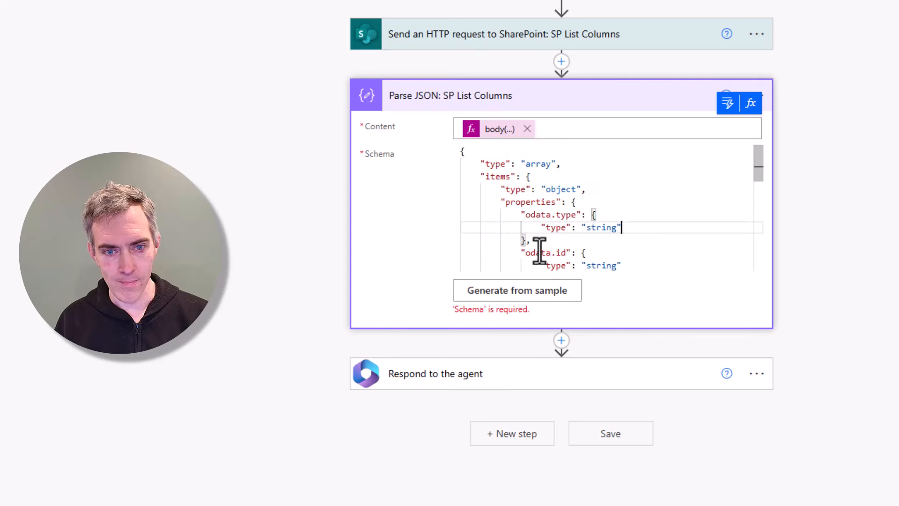
# Step: Generate the Parse JSON: SP List Columns schema from the copied value array as sample payload, overwriting the current schema
pyautogui.click(559, 291)
pyautogui.hotkey('ctrl', 'a')
pyautogui.hotkey('ctrl', 'v')
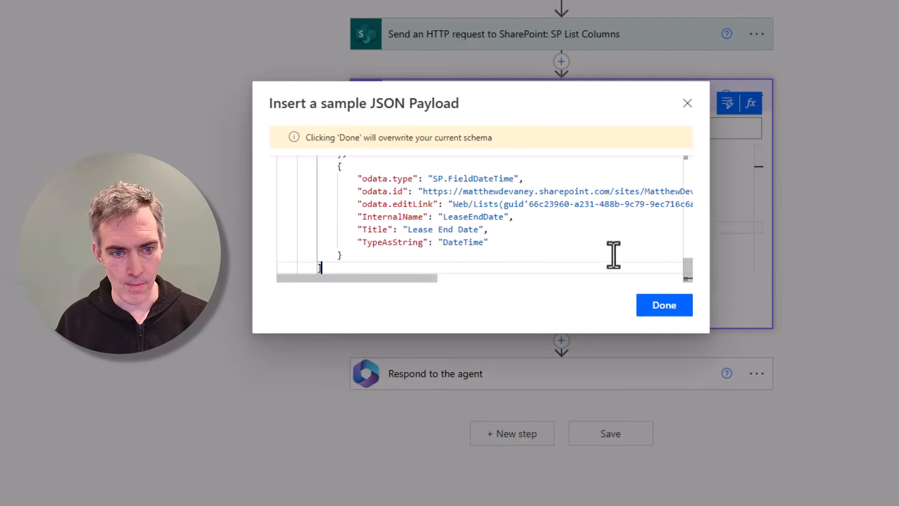
pyautogui.click(667, 293)
pyautogui.click(665, 240)
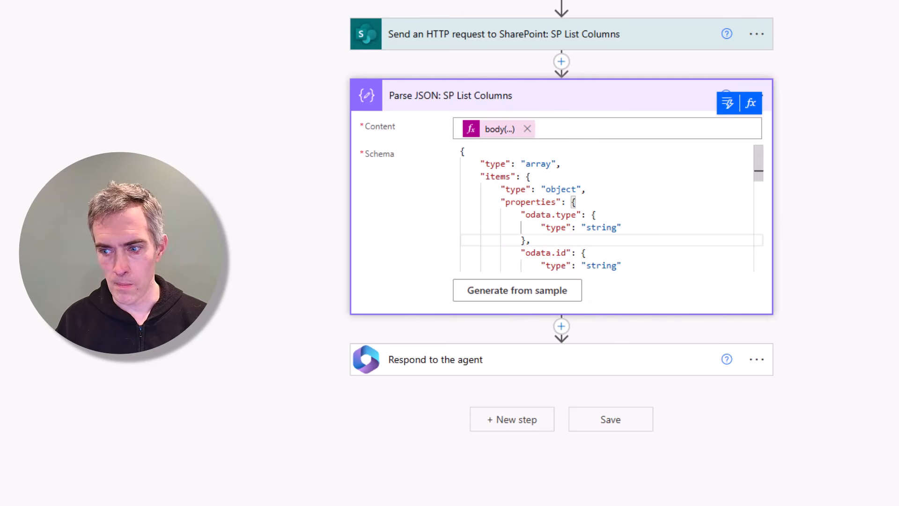
# Step: Add a Select data operation between Parse JSON: SP List Columns and Respond to the agent
pyautogui.click(562, 327)
pyautogui.click(564, 347)
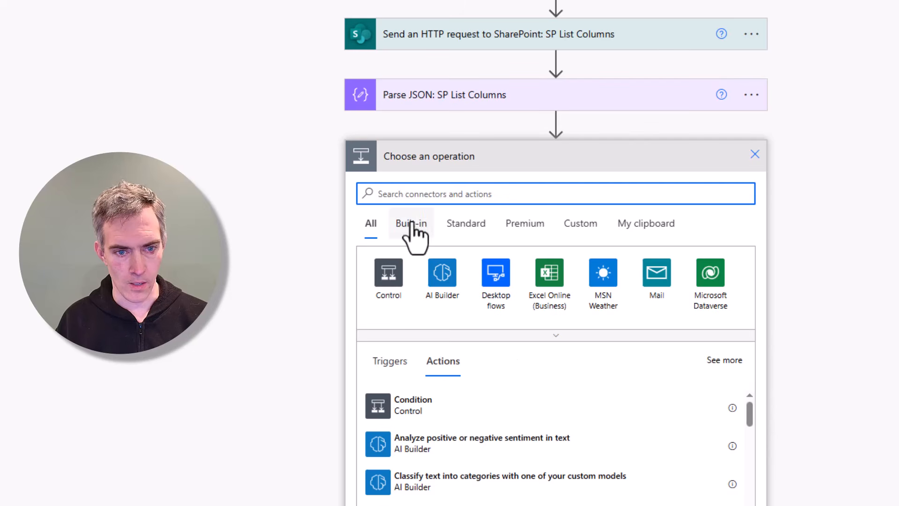
pyautogui.write('Select')
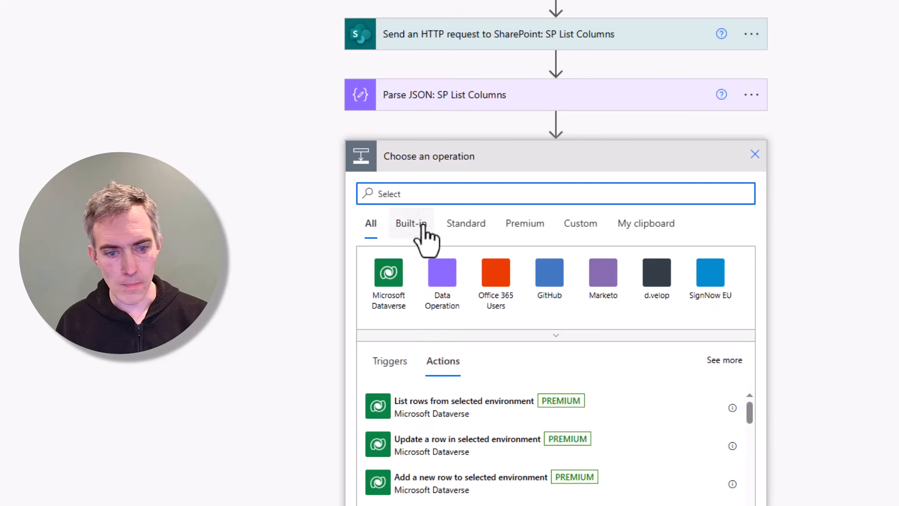
pyautogui.click(446, 287)
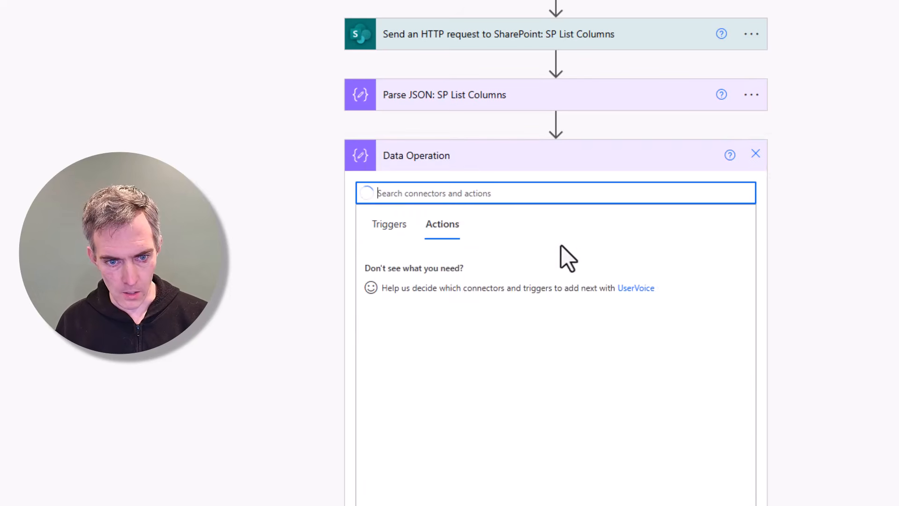
pyautogui.scroll(-2, 450, 374)
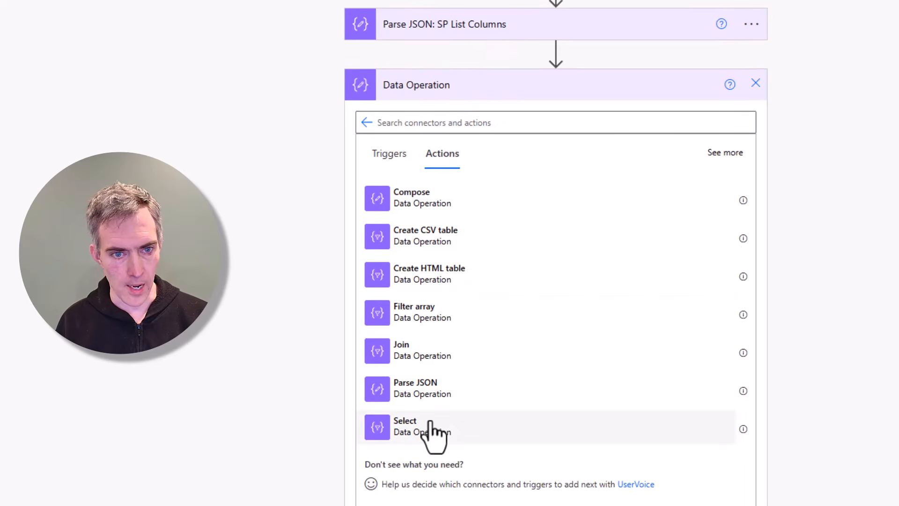
pyautogui.click(430, 424)
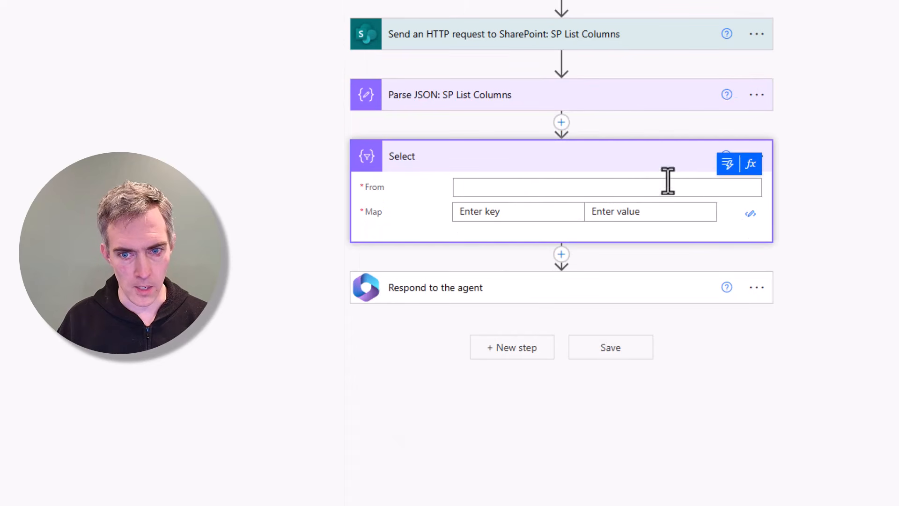
# Step: Set the Select action's From field to the Body dynamic value of Parse JSON: SP List Columns
pyautogui.click(727, 165)
pyautogui.scroll(-10, 857, 351)
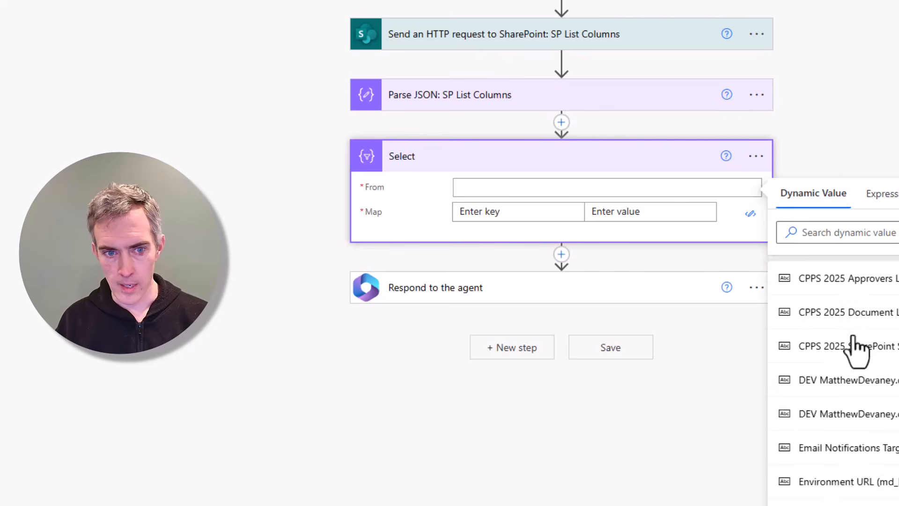
pyautogui.scroll(-5, 857, 351)
pyautogui.click(816, 455)
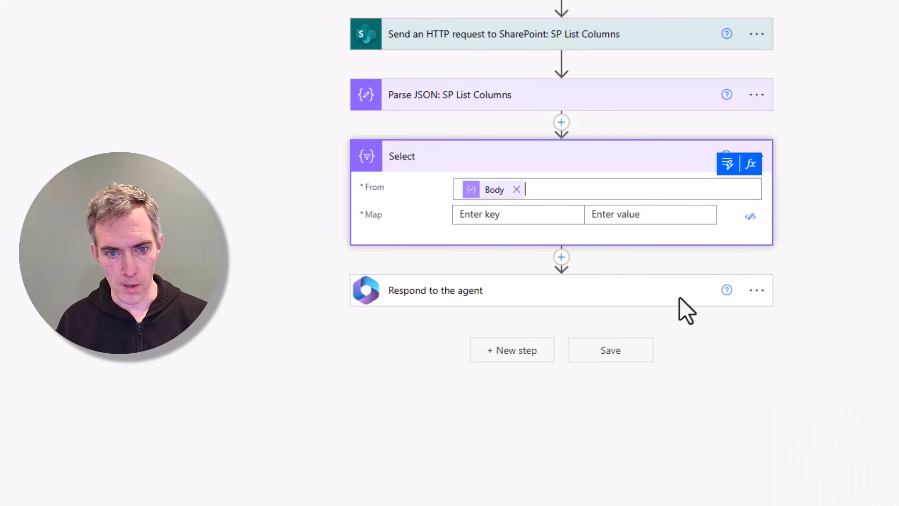
# Step: Rename the Select action to "Select: InternalName Title And TypeAsString Columns"
pyautogui.click(757, 156)
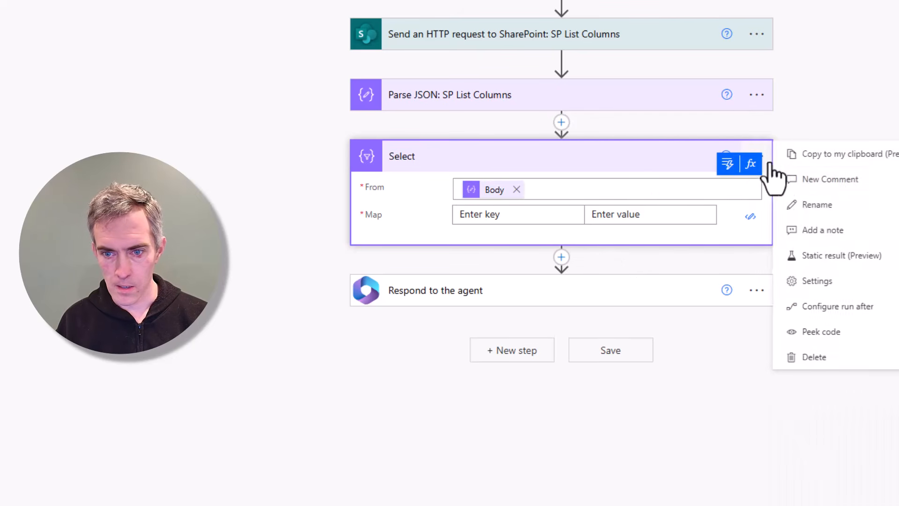
pyautogui.click(808, 205)
pyautogui.click(587, 159)
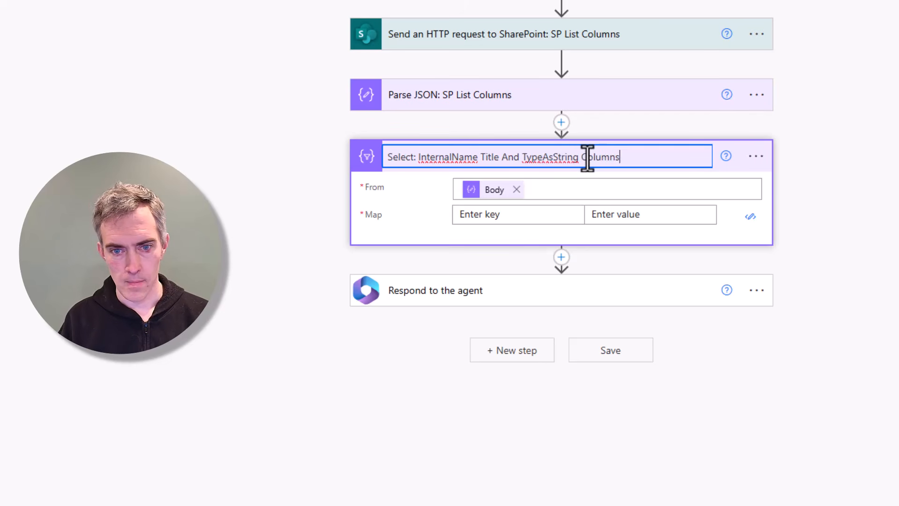
pyautogui.press('Return')
# Step: Enter the Select action's three map keys: Title, InternalName and TypeAsString
pyautogui.click(518, 216)
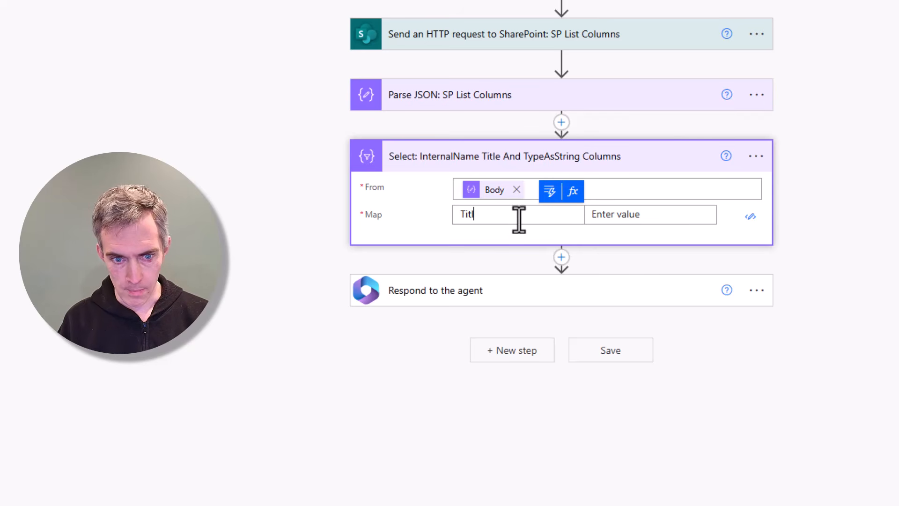
pyautogui.click(598, 217)
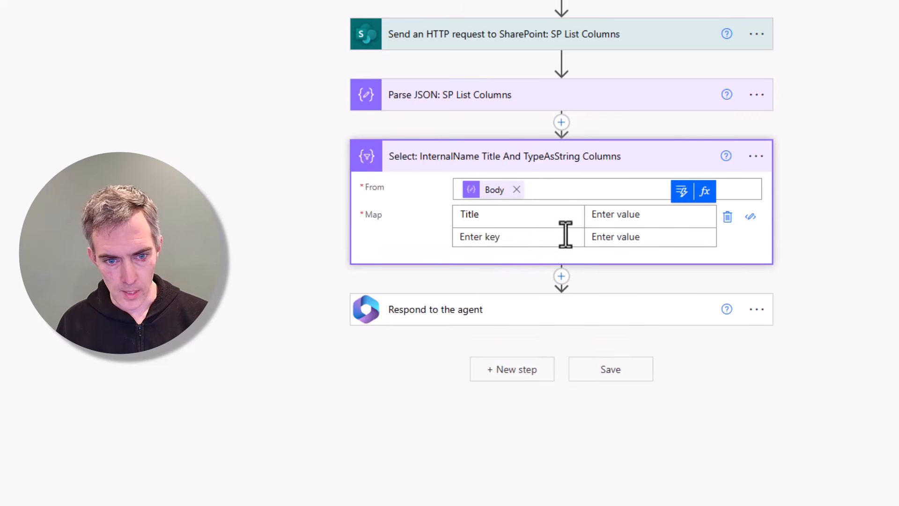
pyautogui.click(546, 242)
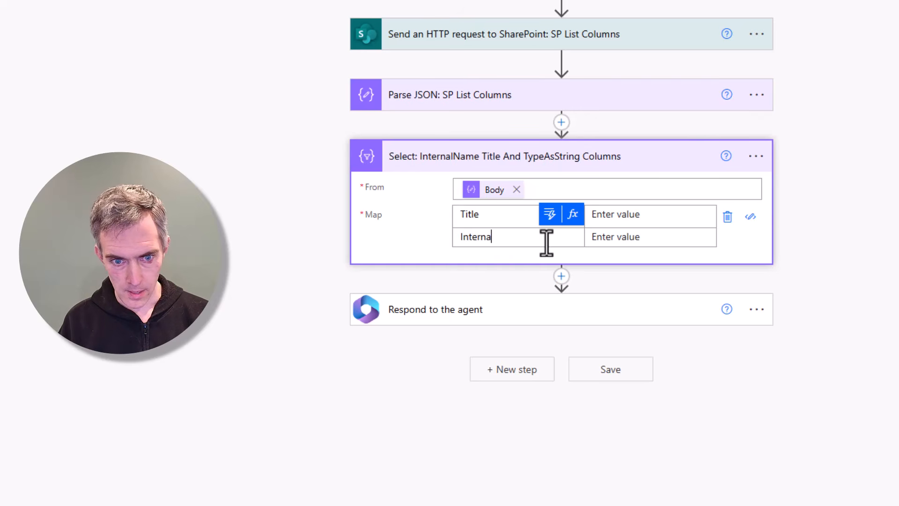
pyautogui.write('InternalName')
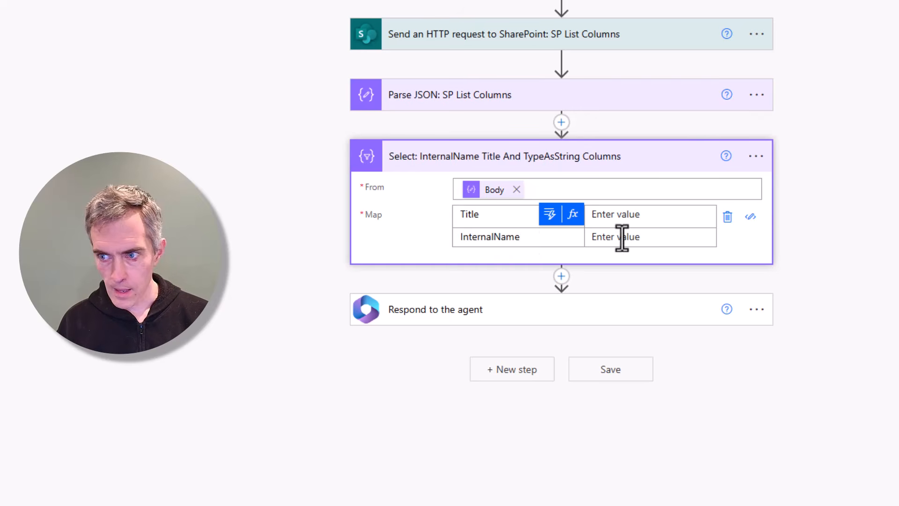
pyautogui.click(622, 237)
pyautogui.click(538, 262)
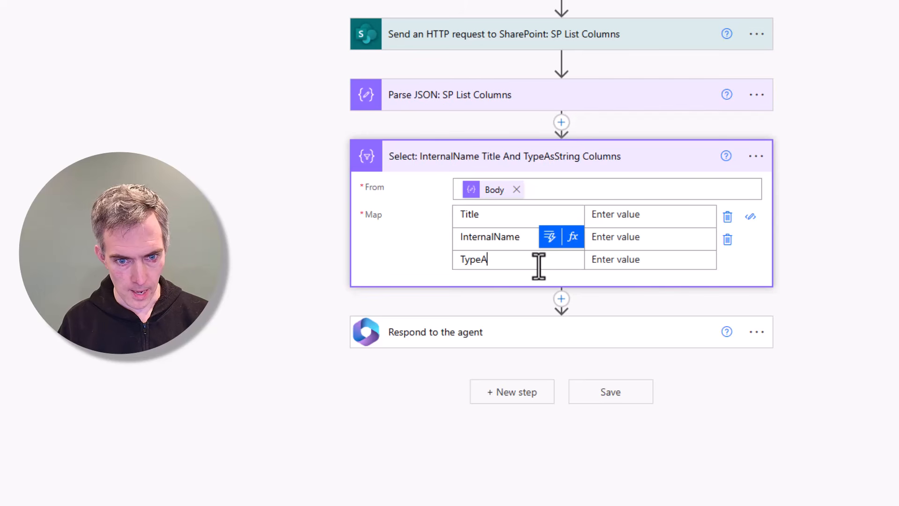
pyautogui.write('TypeAsString')
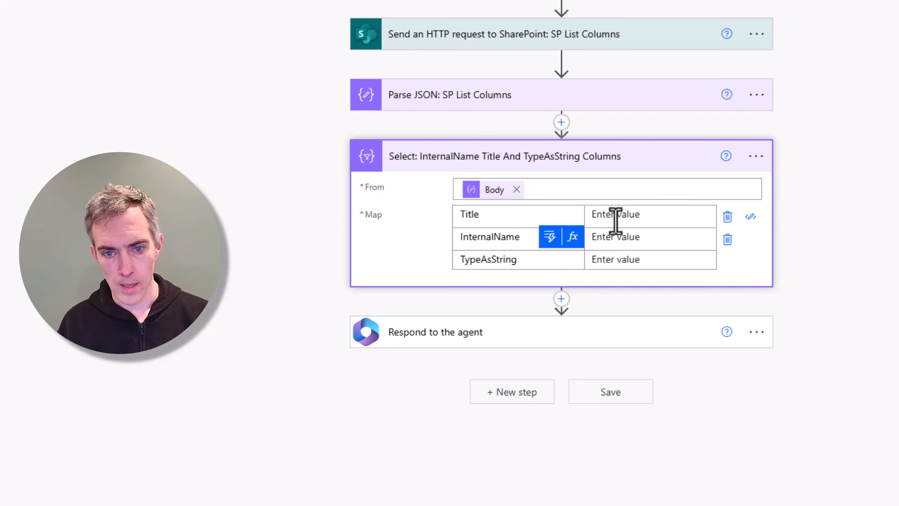
# Step: Set the Title key's map value to the Title dynamic value from the parsed JSON
pyautogui.click(614, 217)
pyautogui.click(674, 193)
pyautogui.scroll(-10, 872, 368)
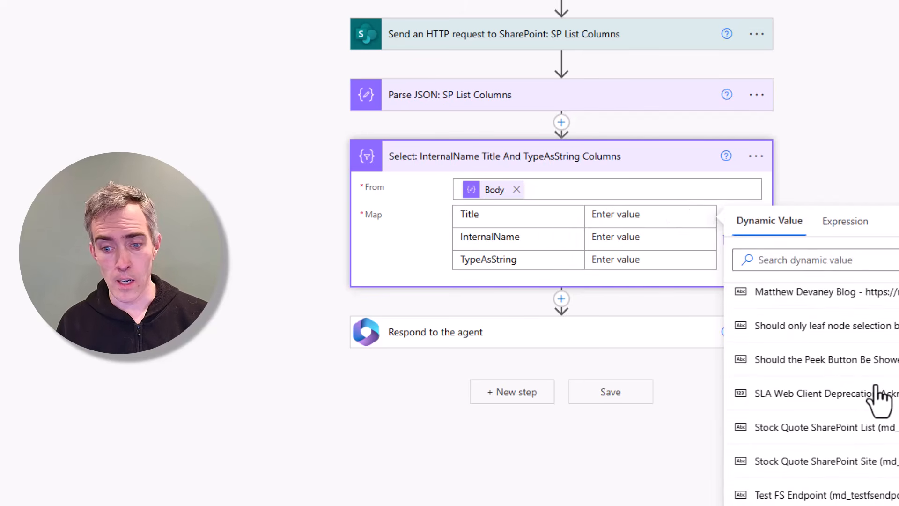
pyautogui.scroll(-3, 878, 398)
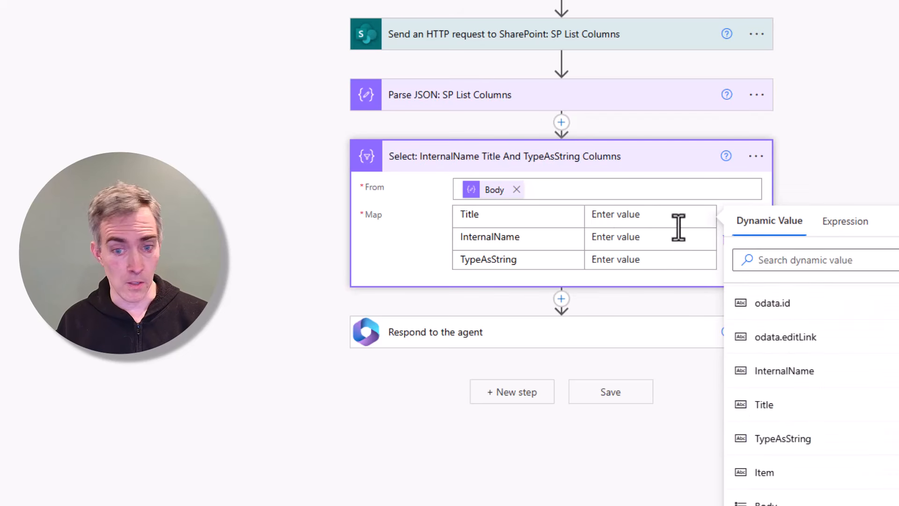
pyautogui.click(805, 410)
# Step: Set the InternalName key's map value to the InternalName dynamic value from the parsed JSON
pyautogui.click(682, 236)
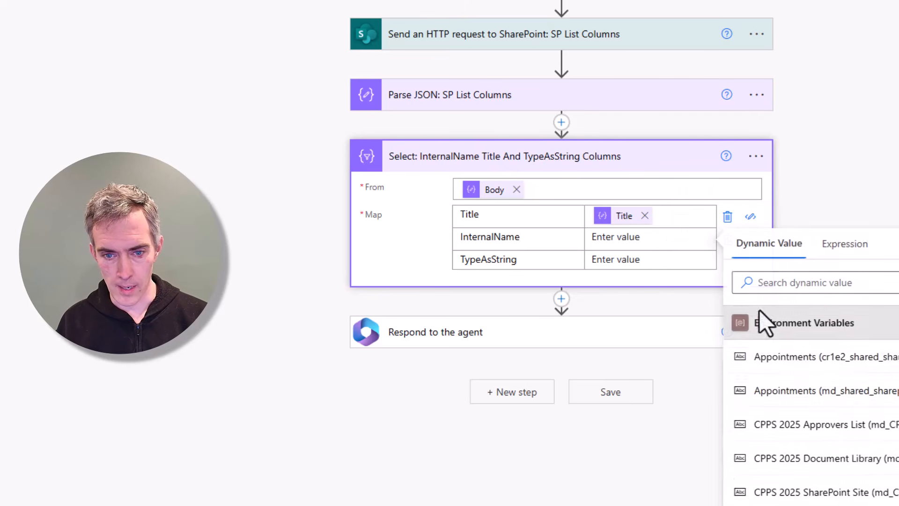
pyautogui.scroll(-2, 841, 410)
pyautogui.scroll(-6, 841, 412)
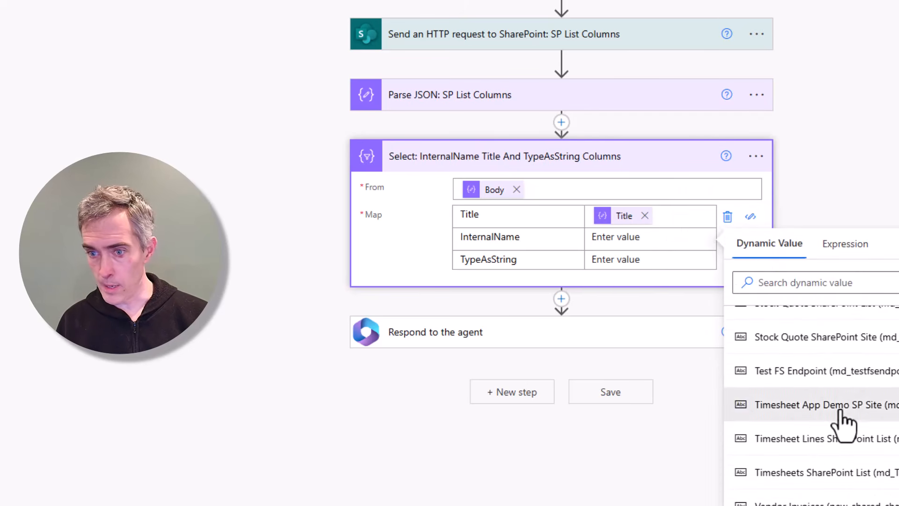
pyautogui.scroll(-5, 841, 424)
pyautogui.click(827, 412)
# Step: Set the TypeAsString key's map value to the TypeAsString dynamic value of Parse JSON: SP List Columns
pyautogui.click(695, 263)
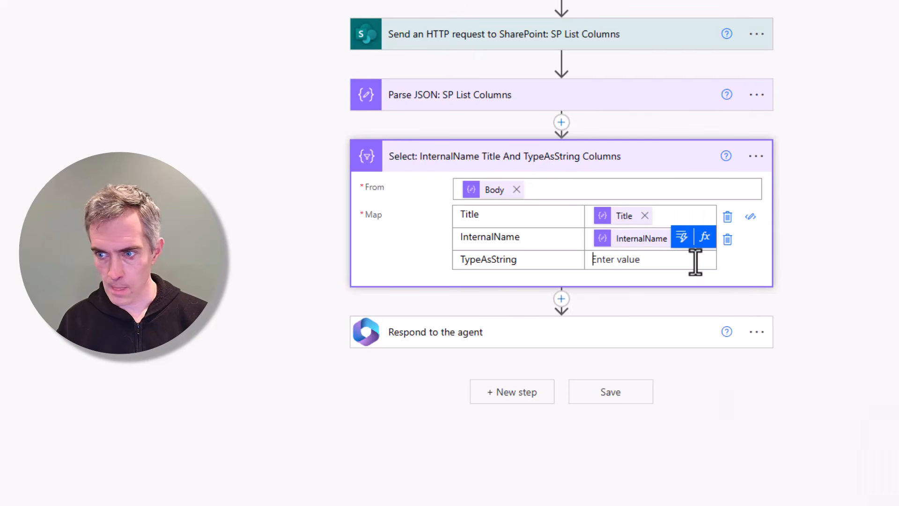
pyautogui.click(684, 238)
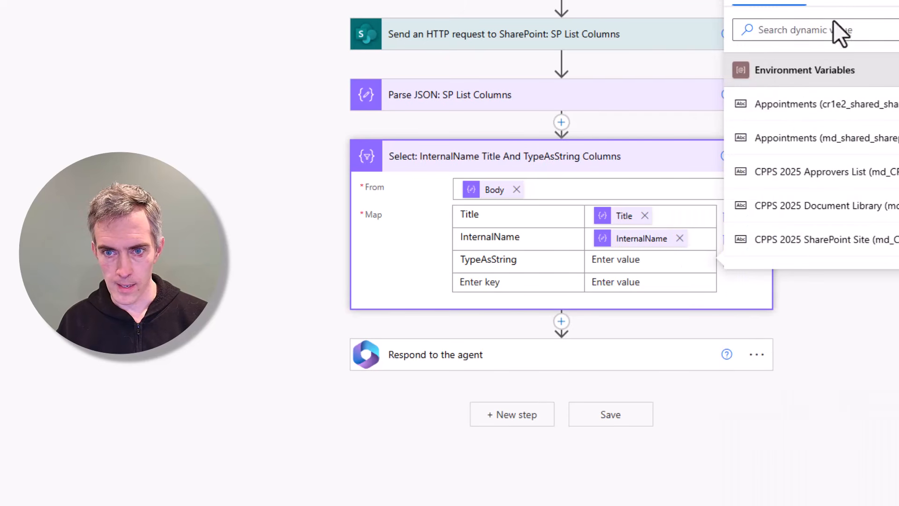
pyautogui.click(821, 32)
pyautogui.write('TypeAs')
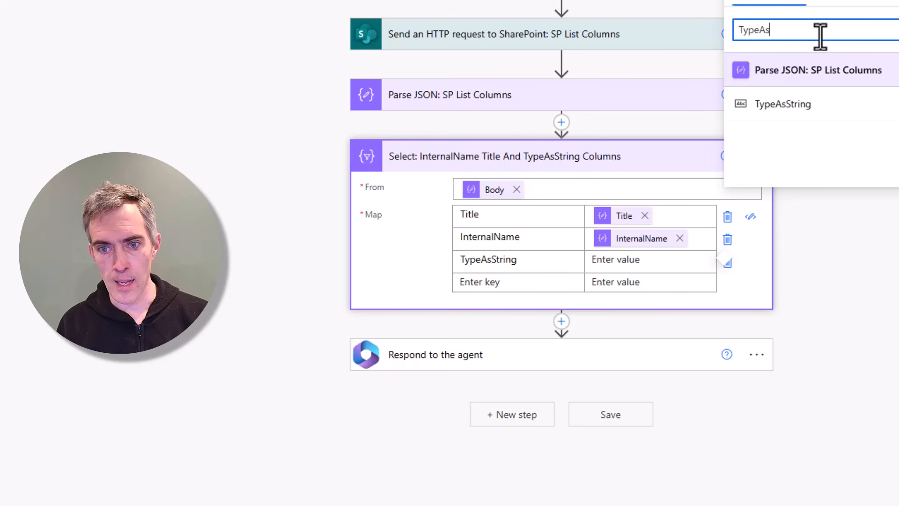
pyautogui.click(787, 104)
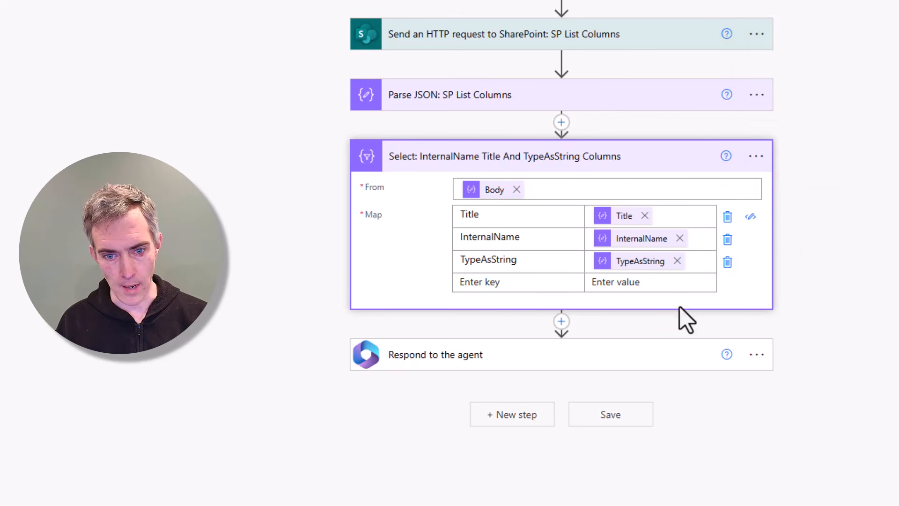
# Step: Add a Compose data operation between the Select action and Respond to the agent
pyautogui.click(562, 320)
pyautogui.click(564, 340)
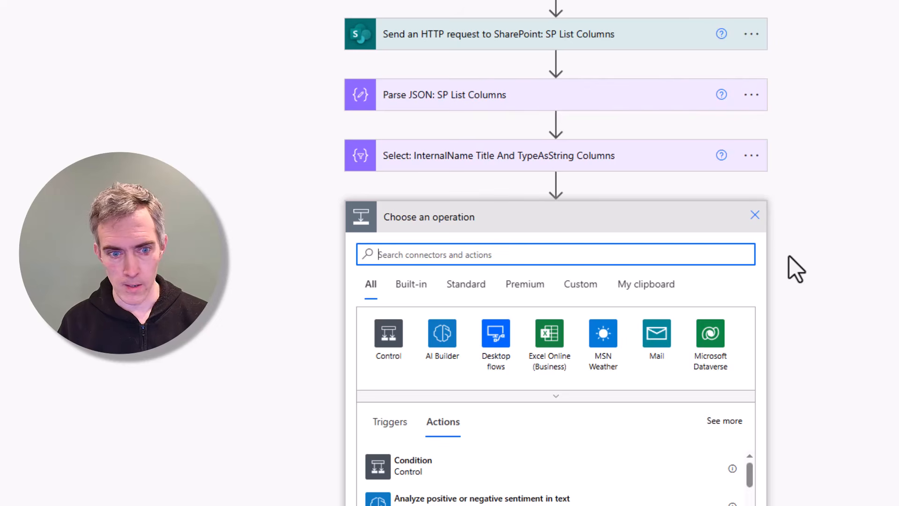
pyautogui.write('Compose')
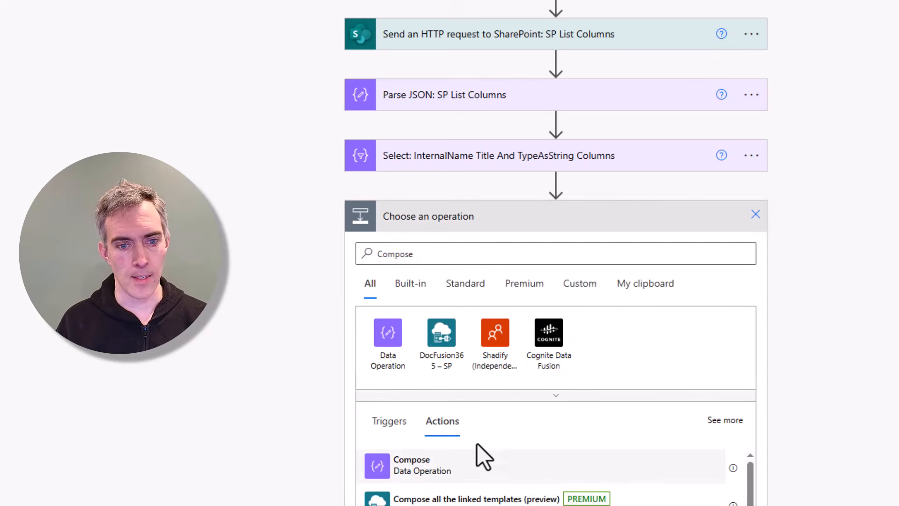
pyautogui.click(477, 443)
# Step: Rename the new Compose action to "Compose: SP List Columns"
pyautogui.click(755, 216)
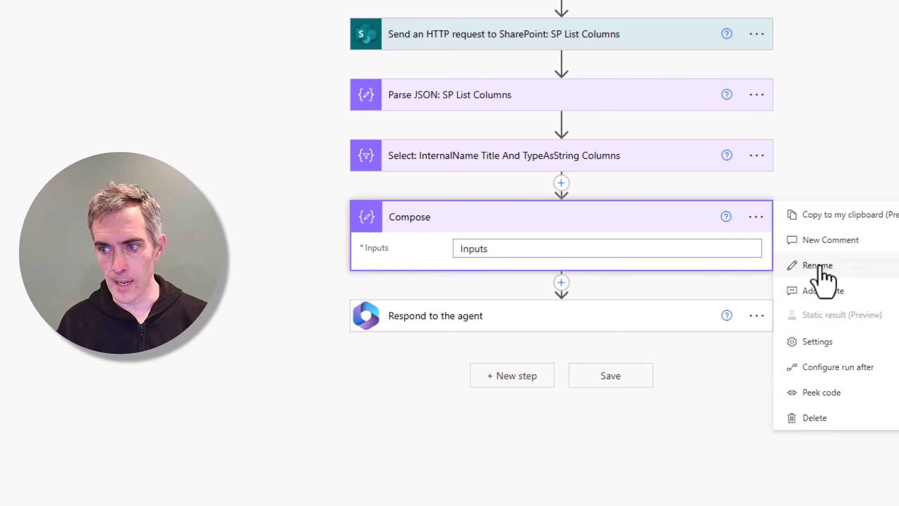
pyautogui.click(819, 267)
pyautogui.click(636, 219)
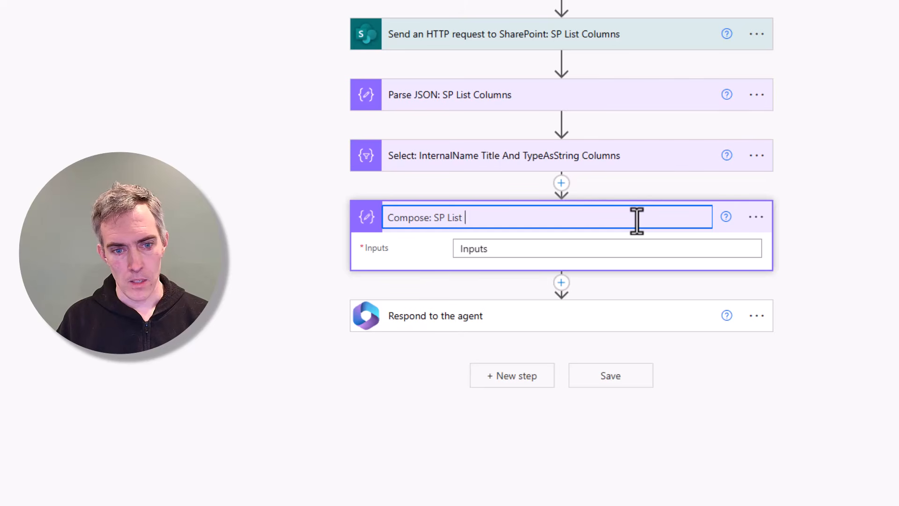
pyautogui.press('Return')
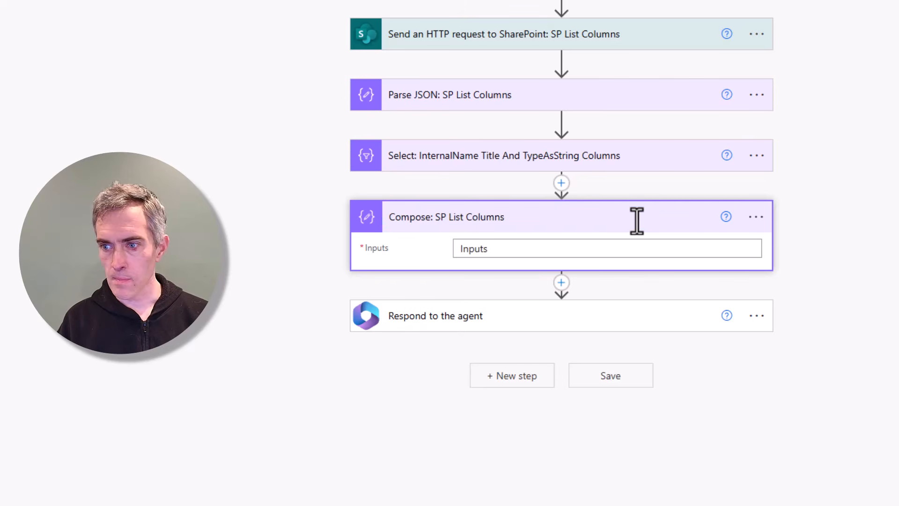
# Step: Set the Inputs of Compose: SP List Columns to the Output dynamic value of the Select action
pyautogui.click(609, 248)
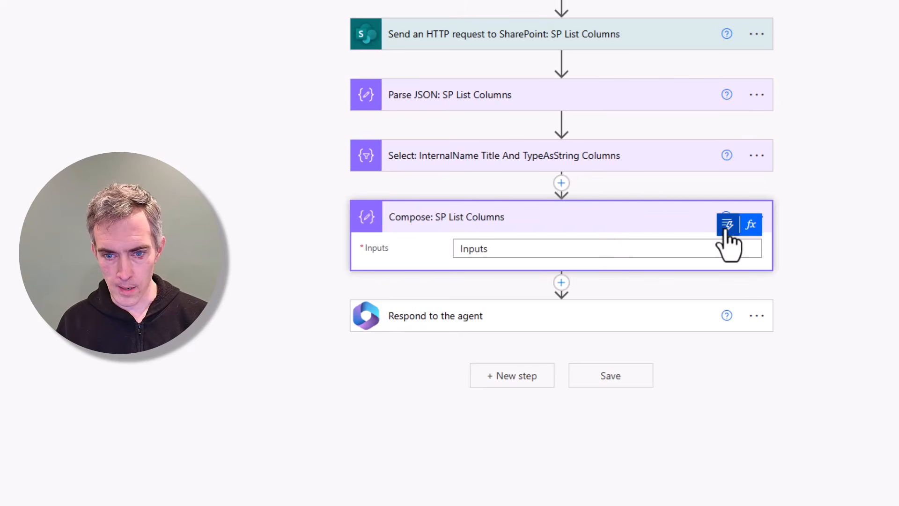
pyautogui.click(726, 224)
pyautogui.click(823, 31)
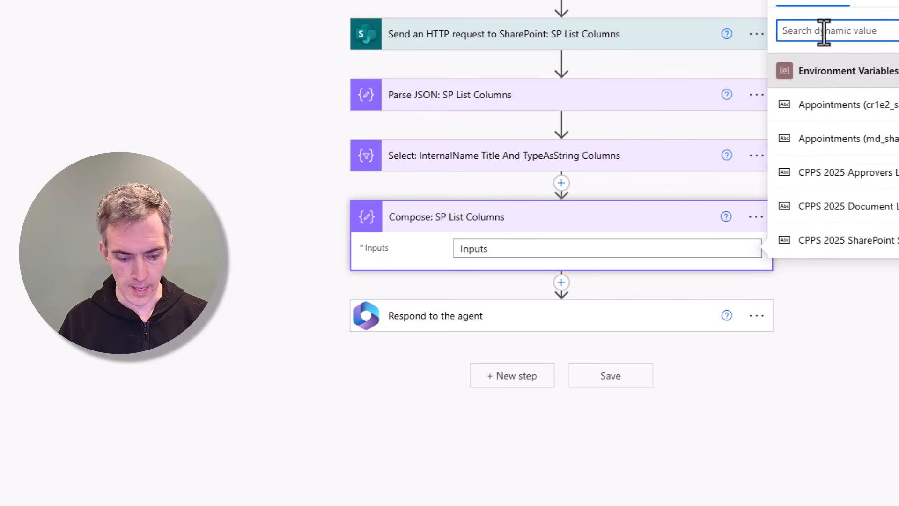
pyautogui.write('Output')
pyautogui.click(815, 104)
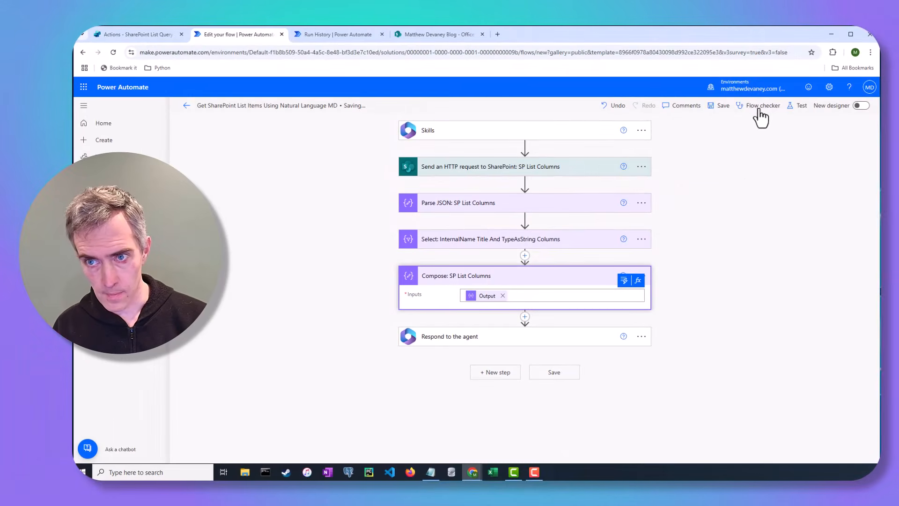
# Step: Save and test the flow automatically, reusing the trigger of the recent succeeded test run
pyautogui.click(797, 105)
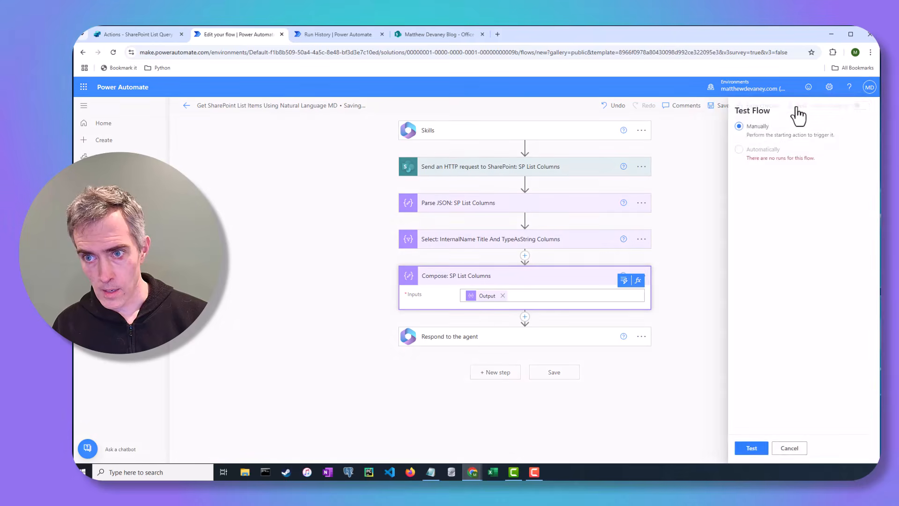
pyautogui.click(729, 150)
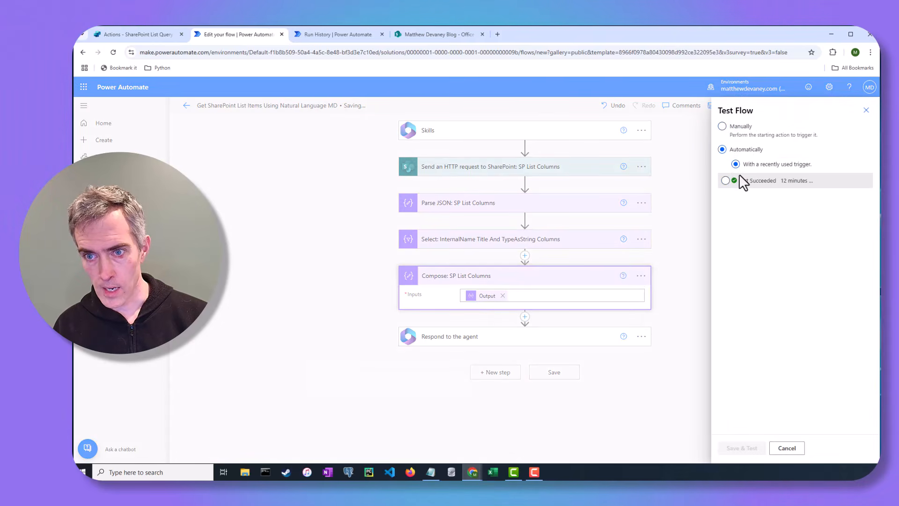
pyautogui.click(738, 181)
pyautogui.click(748, 448)
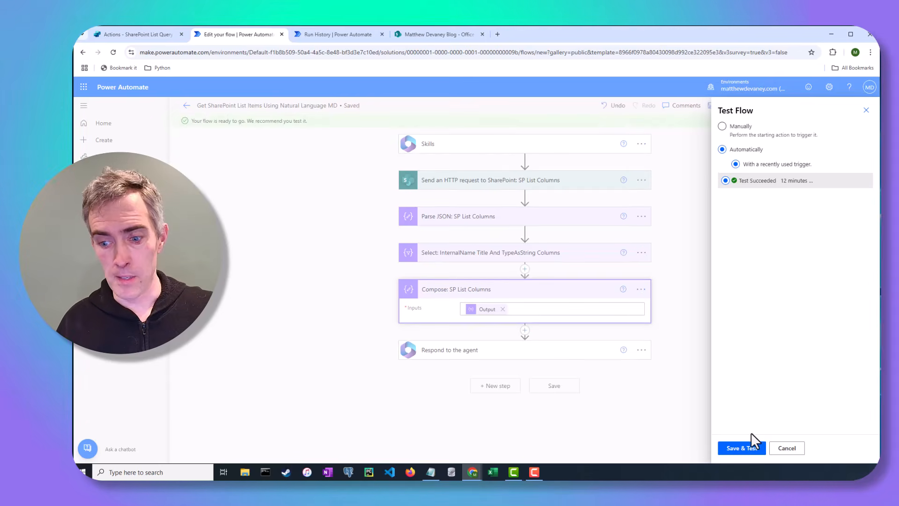
pyautogui.click(740, 451)
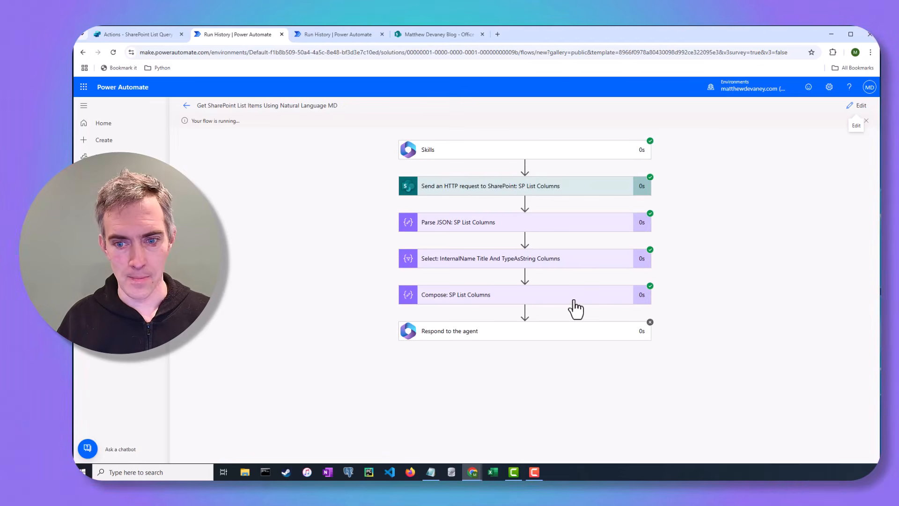
# Step: Examine the run's raw output of Compose: SP List Columns to check each column's Title, InternalName and TypeAsString
pyautogui.click(574, 300)
pyautogui.scroll(-3, 723, 307)
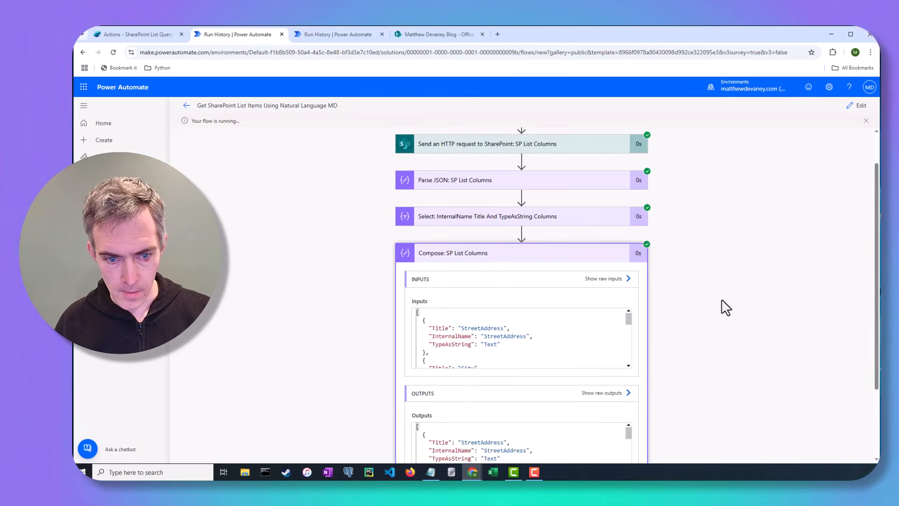
pyautogui.scroll(1, 658, 291)
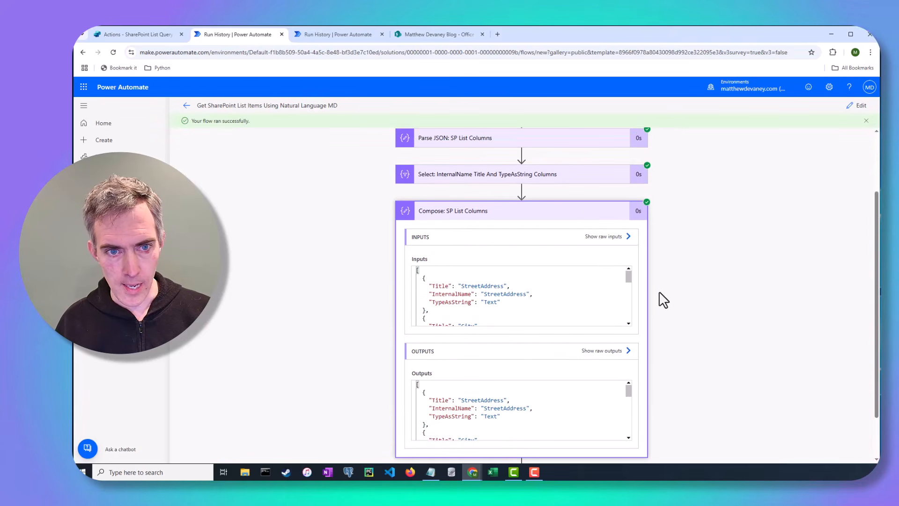
pyautogui.scroll(-1, 536, 363)
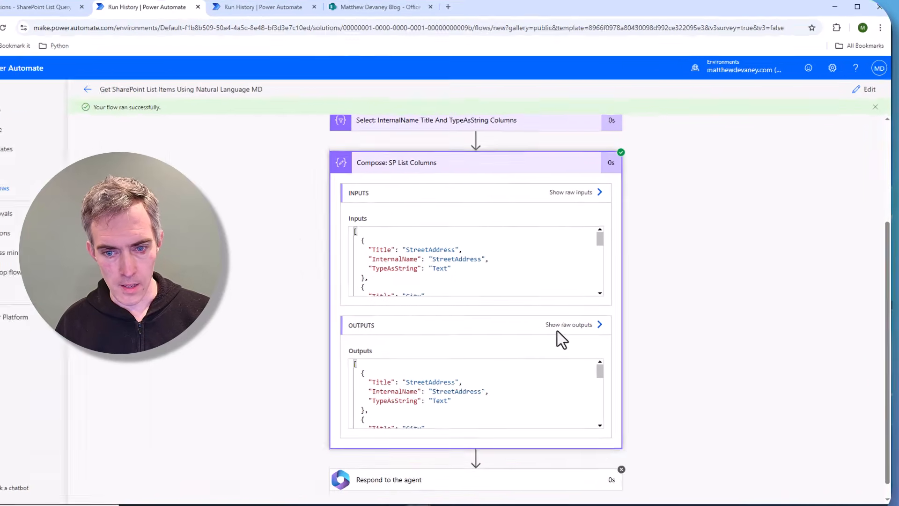
pyautogui.click(602, 299)
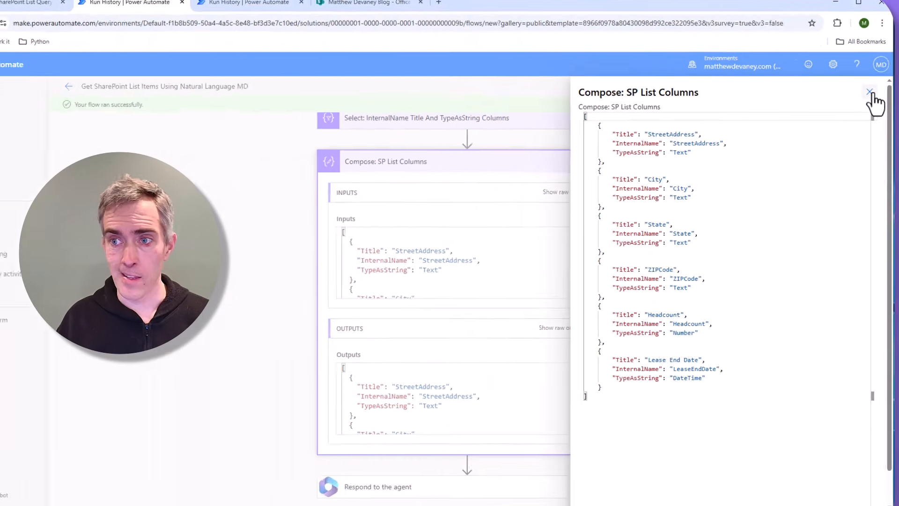
pyautogui.click(870, 92)
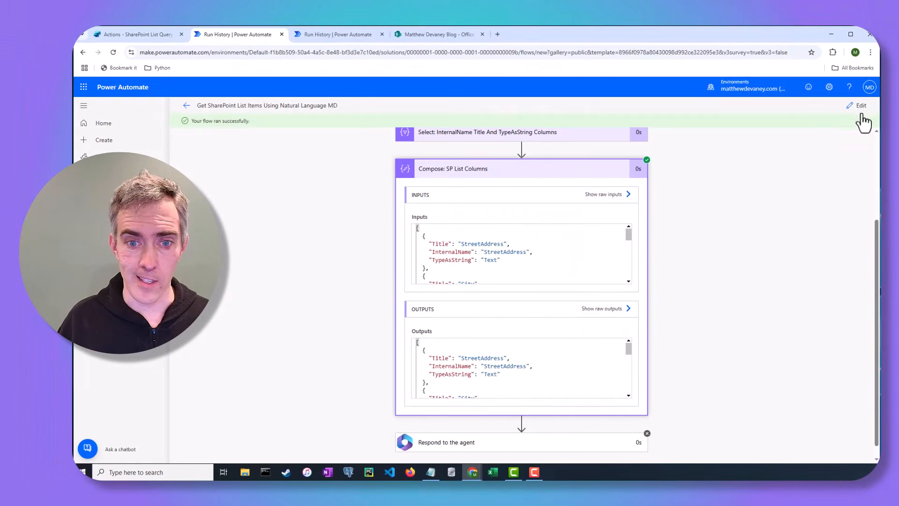
# Step: Return the flow to edit mode and review the Skills trigger's inputs, the Compose action and the Office Locations SharePoint list
pyautogui.click(856, 105)
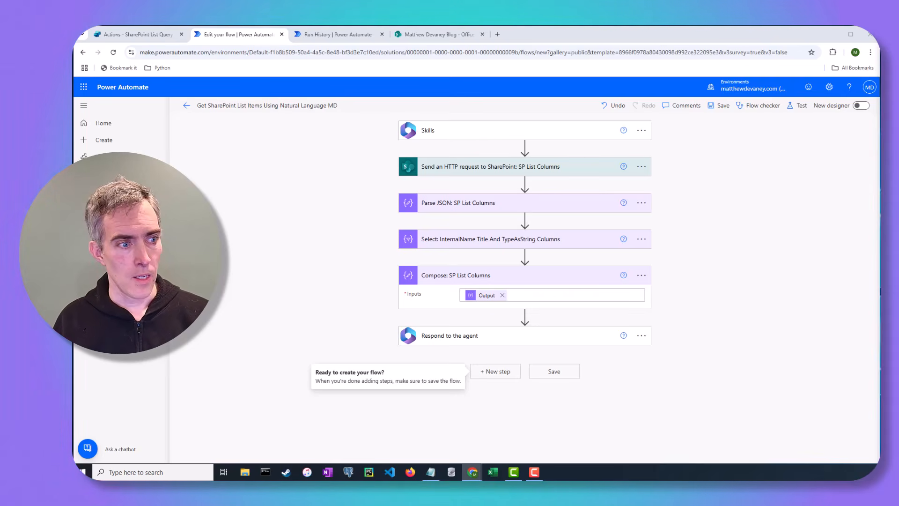
pyautogui.click(103, 275)
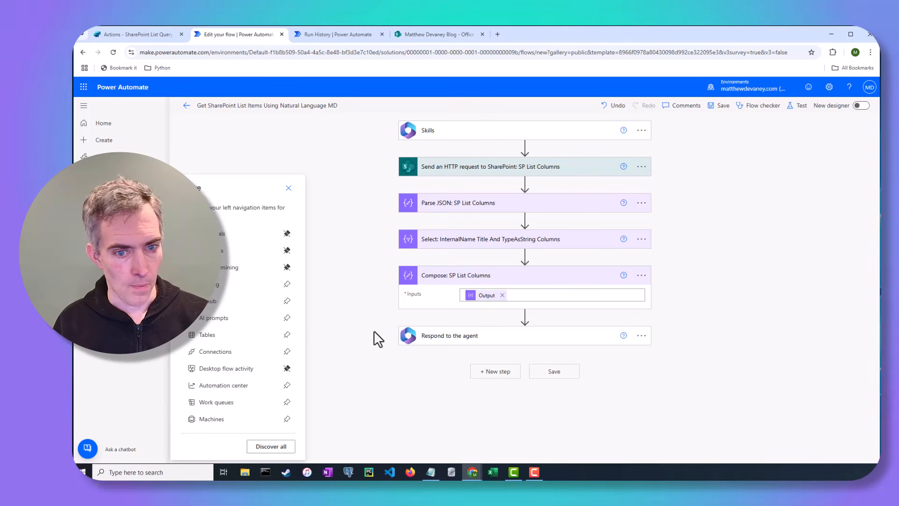
pyautogui.click(432, 133)
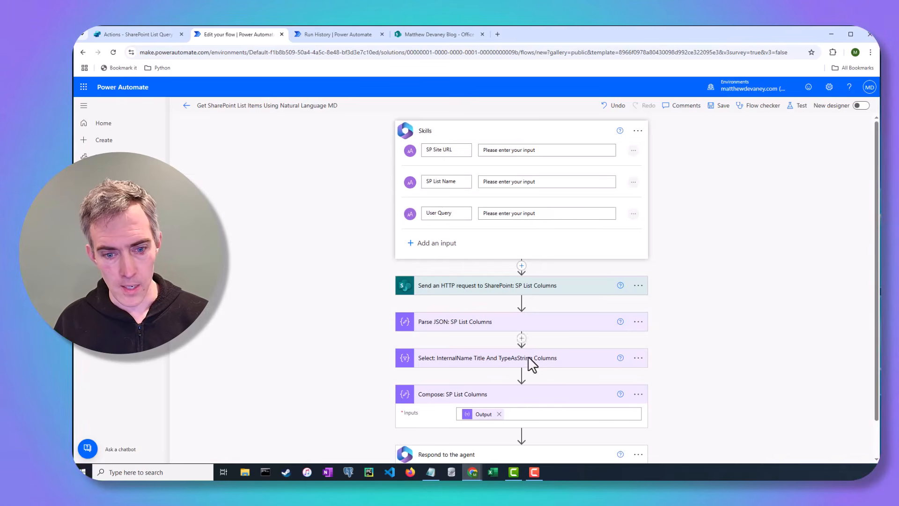
pyautogui.scroll(-1, 528, 356)
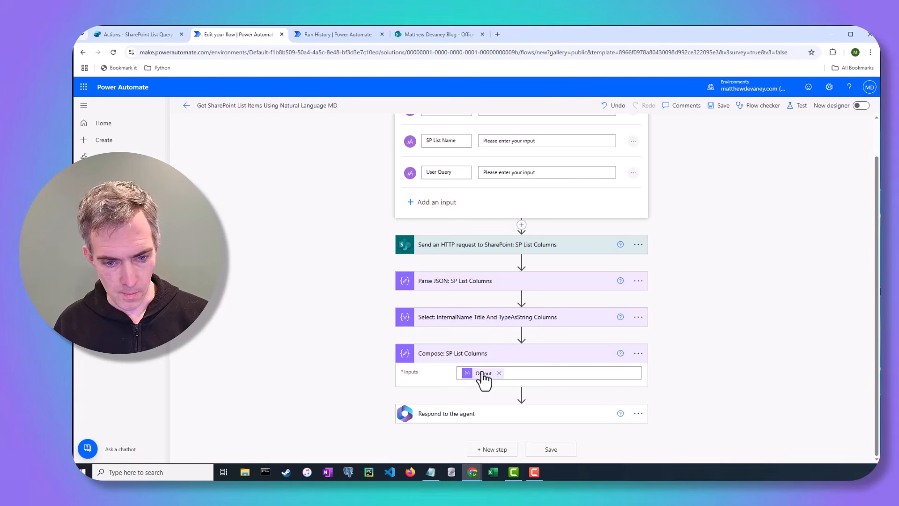
pyautogui.scroll(1, 681, 327)
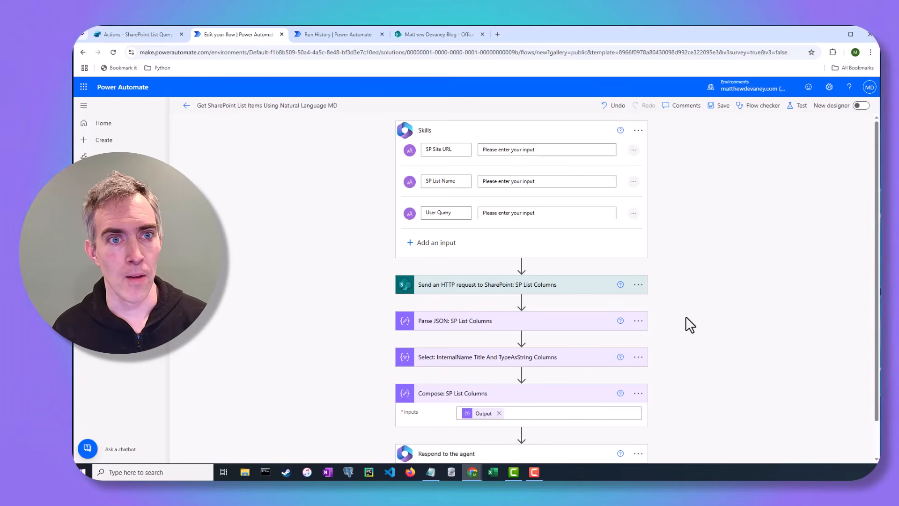
pyautogui.click(431, 34)
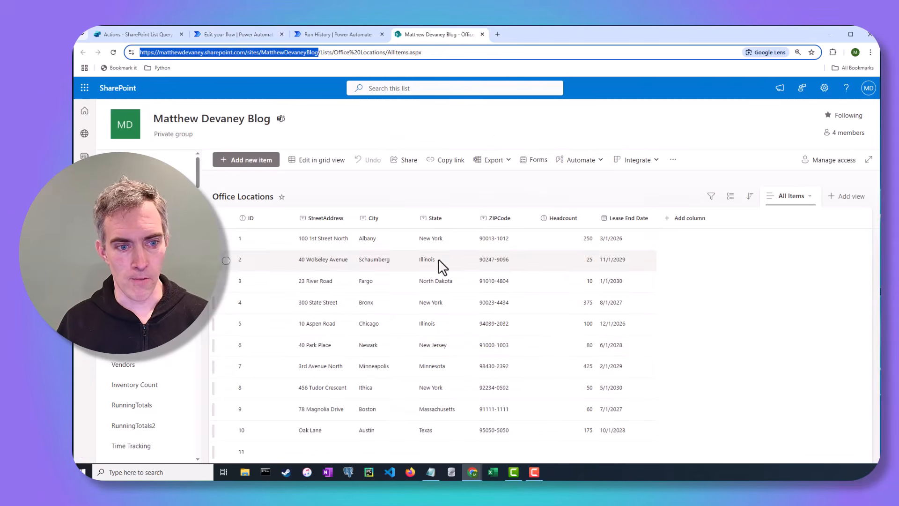
pyautogui.click(238, 34)
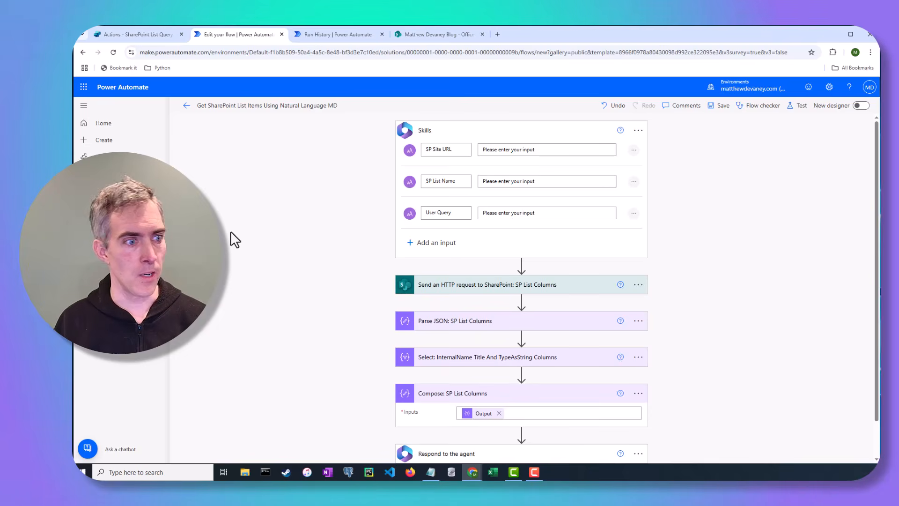
# Step: Go to the AI prompts area and create a new blank custom prompt
pyautogui.click(102, 279)
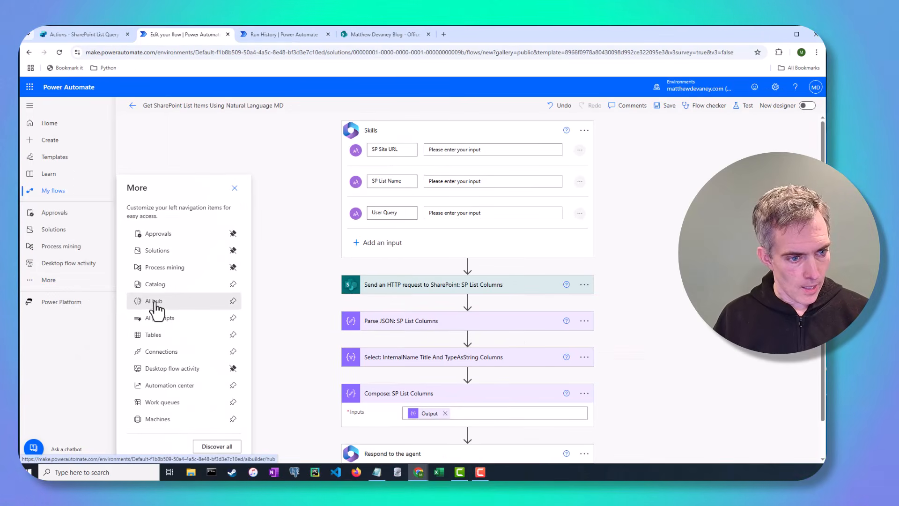
pyautogui.click(157, 317)
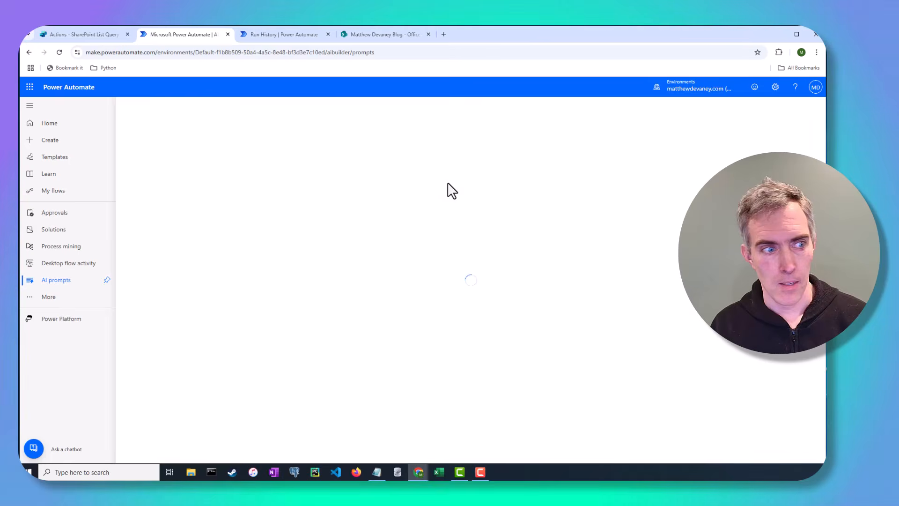
pyautogui.click(180, 153)
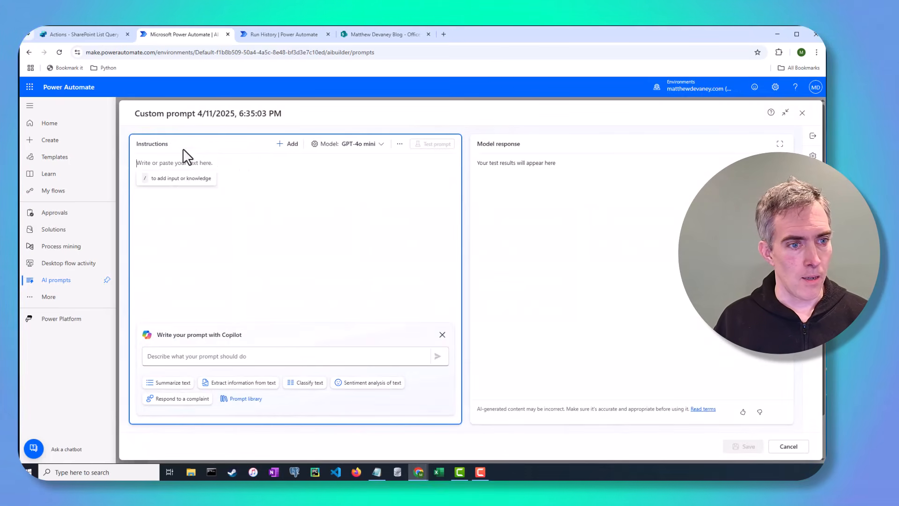
# Step: Rename the custom prompt "Generate URI To Get List Items From SharePoint REST API" and set its model to Standard GPT-4o
pyautogui.click(242, 114)
pyautogui.tripleClick(243, 114)
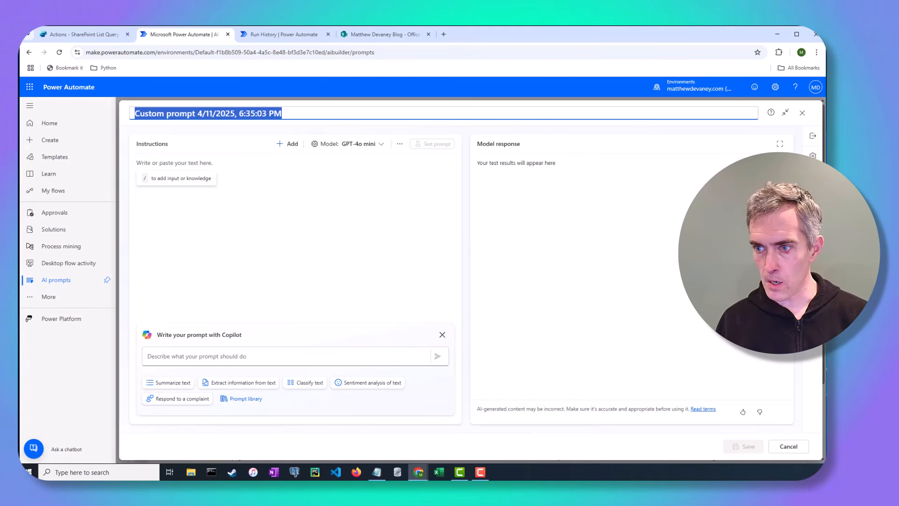
pyautogui.write('G')
pyautogui.write('enerate')
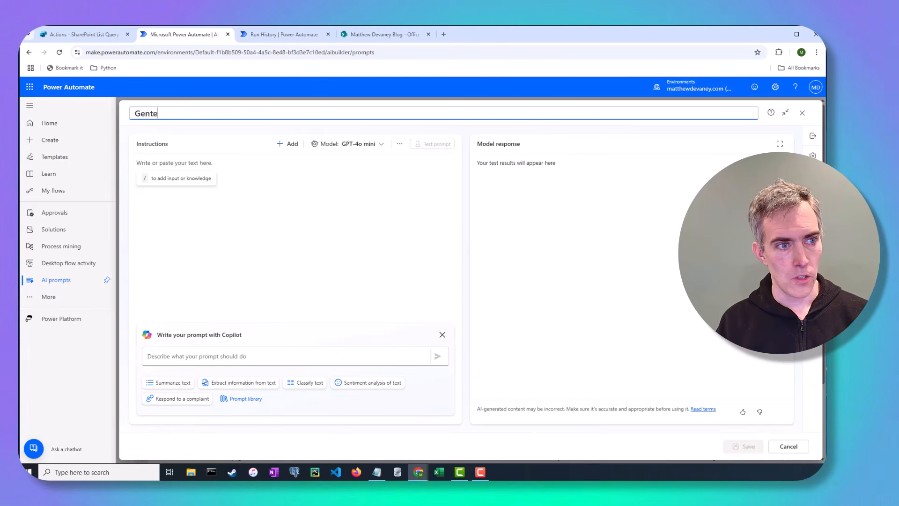
pyautogui.press('BackSpace')
pyautogui.press('BackSpace')
pyautogui.write('erate UR')
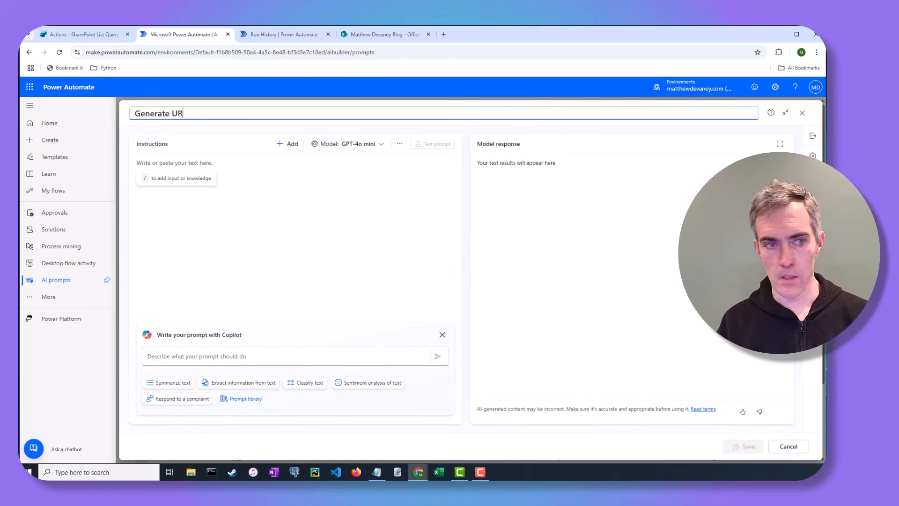
pyautogui.write('I To Get List')
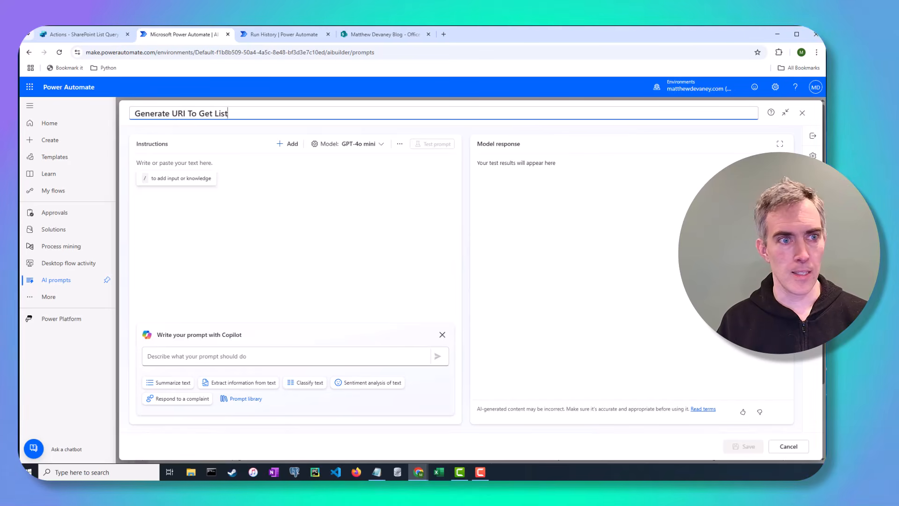
pyautogui.write(' Items From SharePoint REST API')
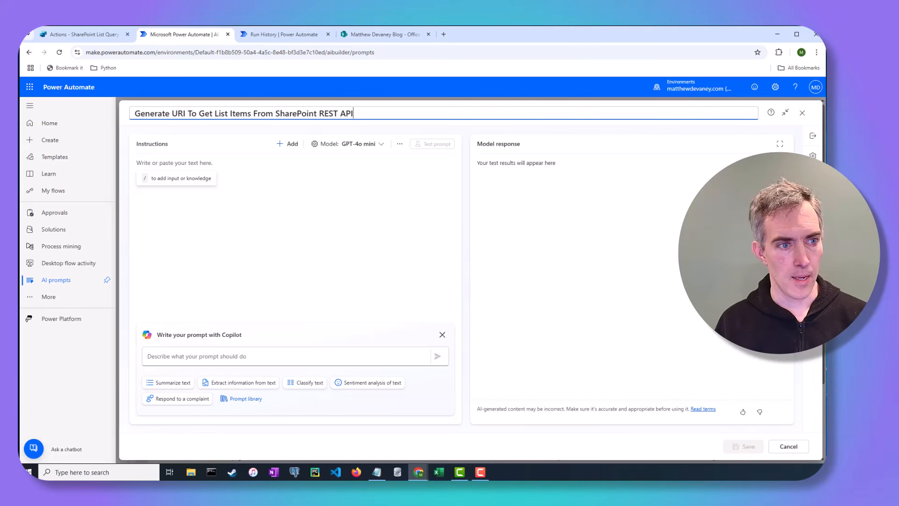
pyautogui.click(300, 199)
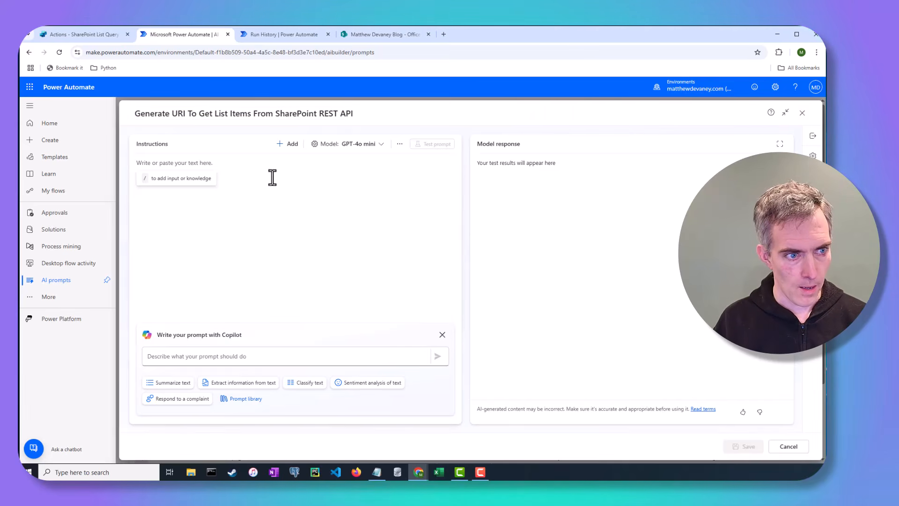
pyautogui.click(368, 145)
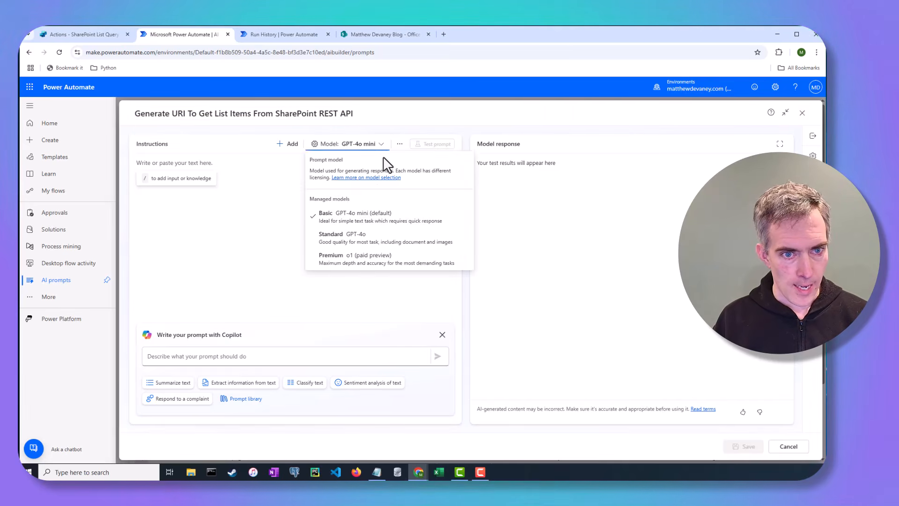
pyautogui.click(340, 240)
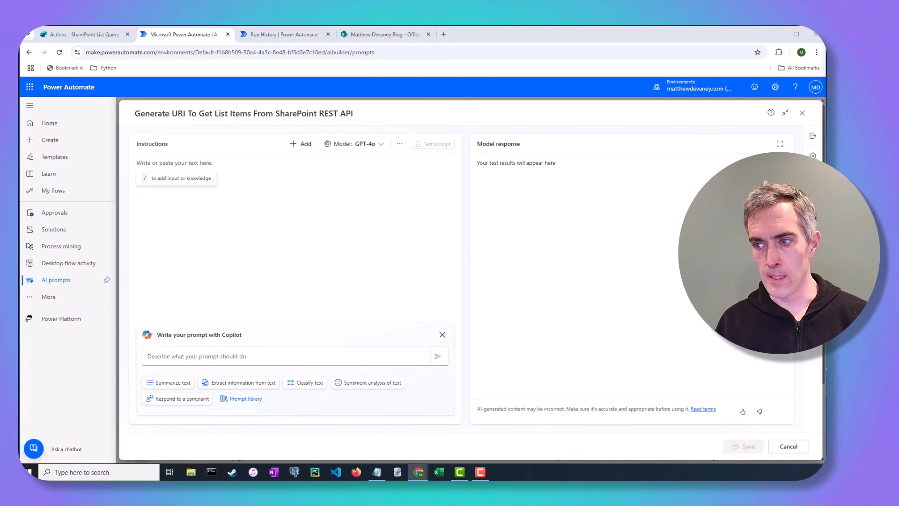
# Step: Fill in the prompt for generating a SharePoint REST API URI, with Objective, Instructions, Requirements and Required Information sections containing three bracketed placeholders
pyautogui.click(248, 163)
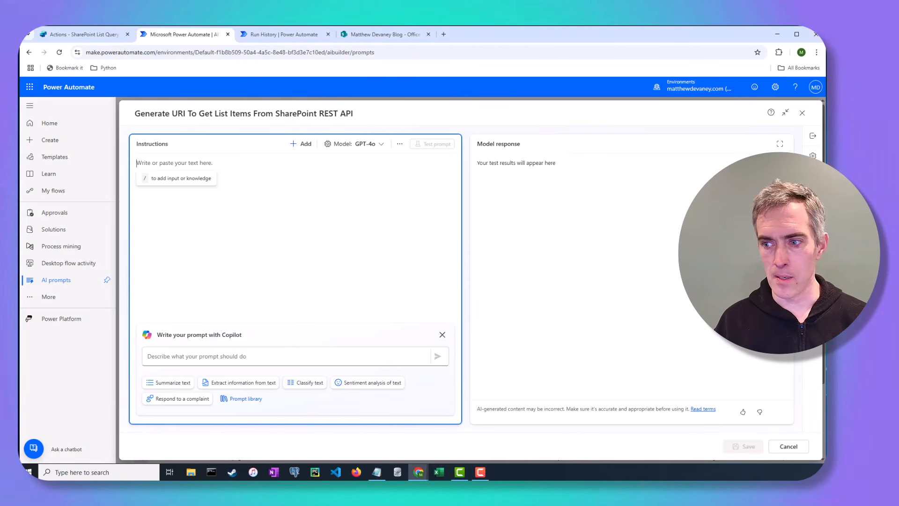
pyautogui.write('Objective: Generate a valid URI for use in the Power Automate action "Send An HTTP request to SharePoint."  Instructions: 1. Base URI: Start with _api/web/lists/getbytitle(‘SharePointListName’). Do not include a leading ‘/’. 2. OData Filter Query: Append an OData filter query based on the user’s input, referred to as UserFilterQuery. This should filter the list items according to the user’s criteria. 3. Select Query Options: Include the SharePointListColumns in a $select query option, ensuring all columns are specified using the correct SharePoint list column names and data types. 4. Output: Return a single line of text containing the complete, valid SharePoint REST API URI.  Requirements: – Use valid SharePoint REST API syntax. – Do not include additional text or explanations in the output. – Ensure the URI is properly encoded if necessary. – Compare columns in the filter query to data of the same type – Do not use the year function, month function or day function to query dates in the OData filter. Use a date range comparison instead.  Required Information: SharePointListName: [SharePointListName] UserFilterQuery : [UserFilterQuery] SharePointListColumns: [SharePointListColumns]')
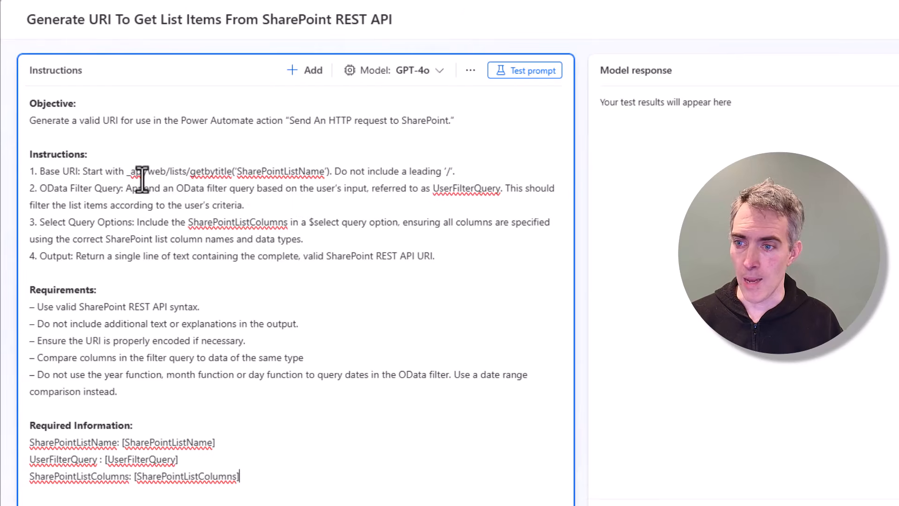
# Step: Review the prompt's base URI, OData filter query instruction, UserFilterQuery placeholder and date range requirement
pyautogui.moveTo(127, 172); pyautogui.dragTo(329, 173)
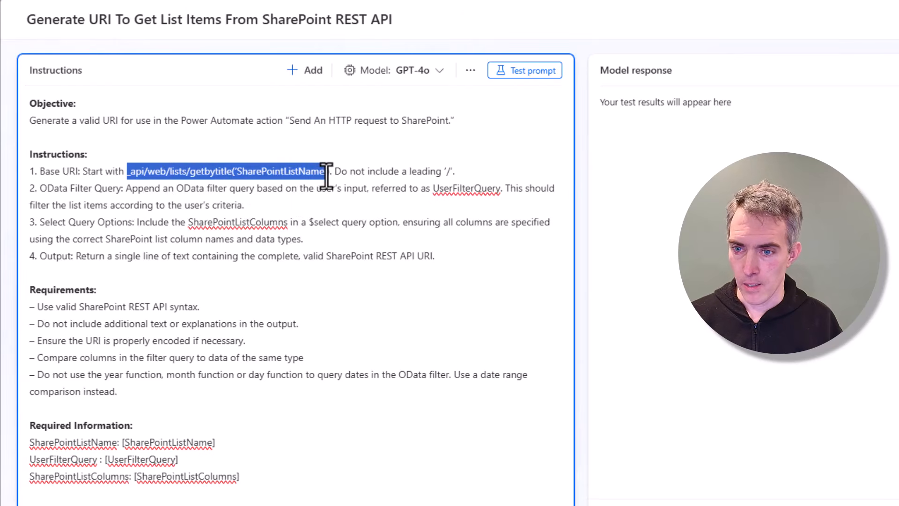
pyautogui.click(279, 173)
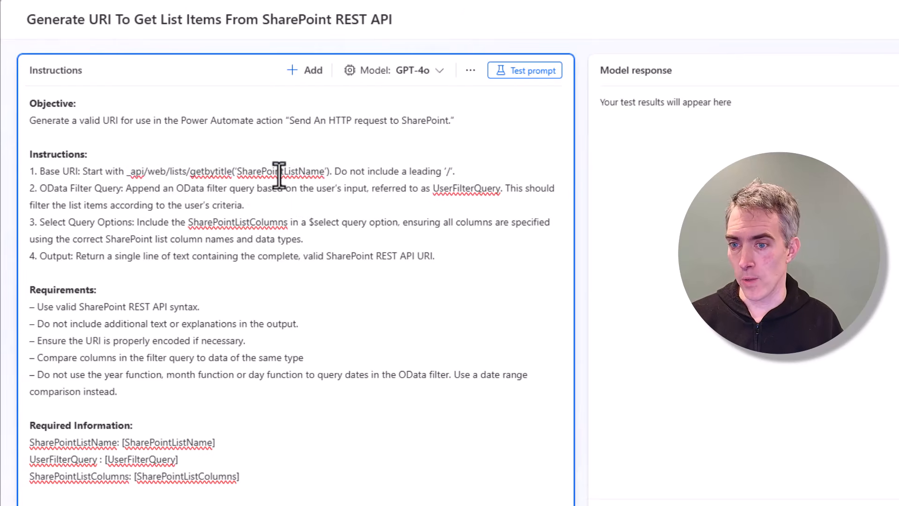
pyautogui.doubleClick(279, 173)
pyautogui.click(240, 195)
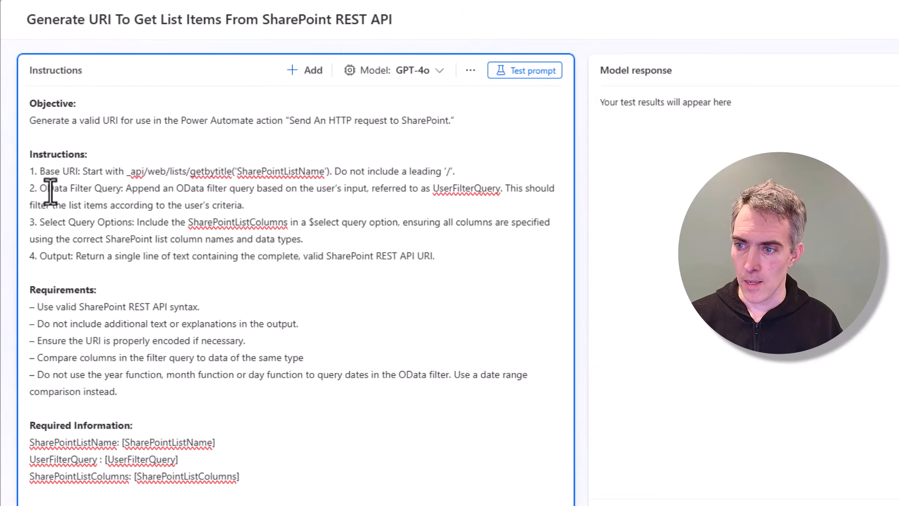
pyautogui.moveTo(40, 187); pyautogui.dragTo(257, 201)
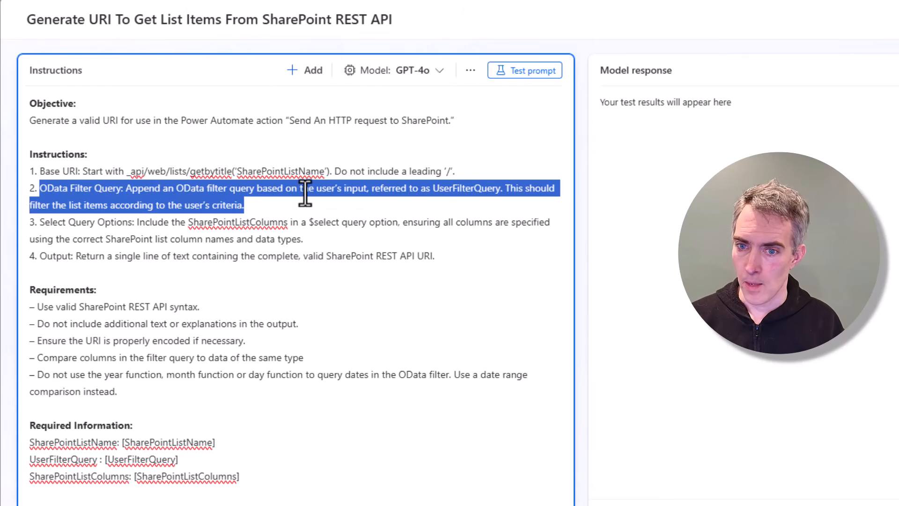
pyautogui.moveTo(179, 459); pyautogui.dragTo(105, 462)
pyautogui.click(84, 227)
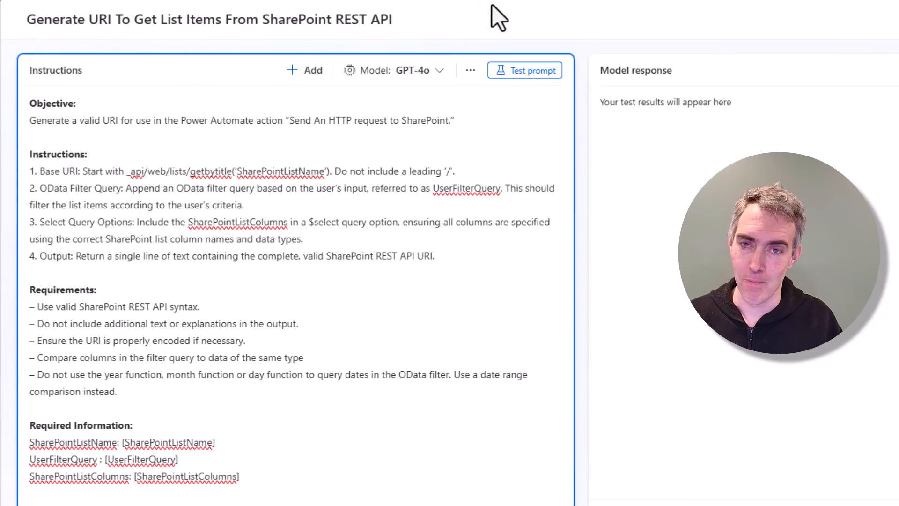
pyautogui.moveTo(117, 391); pyautogui.dragTo(31, 380)
pyautogui.click(130, 391)
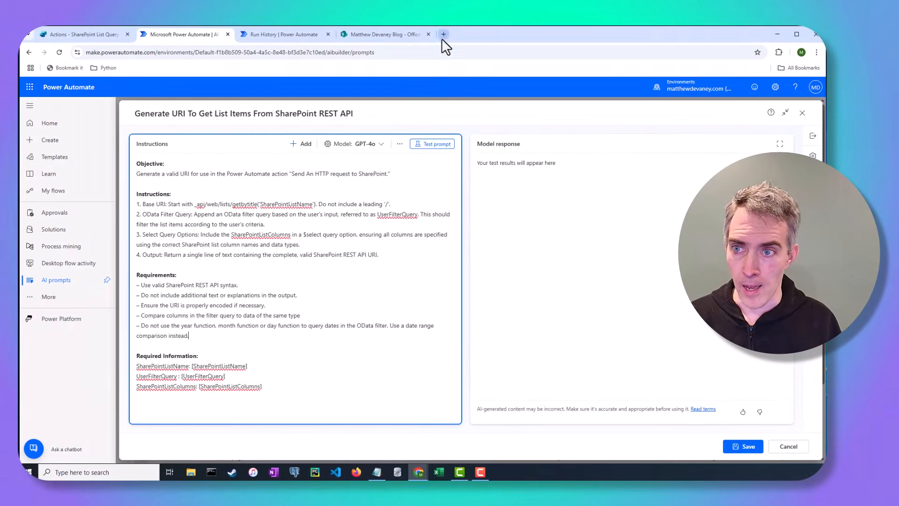
# Step: Search Google in a new browser tab for "SharePoint REST API filter queries" and skim Microsoft's article on OData query operations in SharePoint REST requests
pyautogui.click(443, 35)
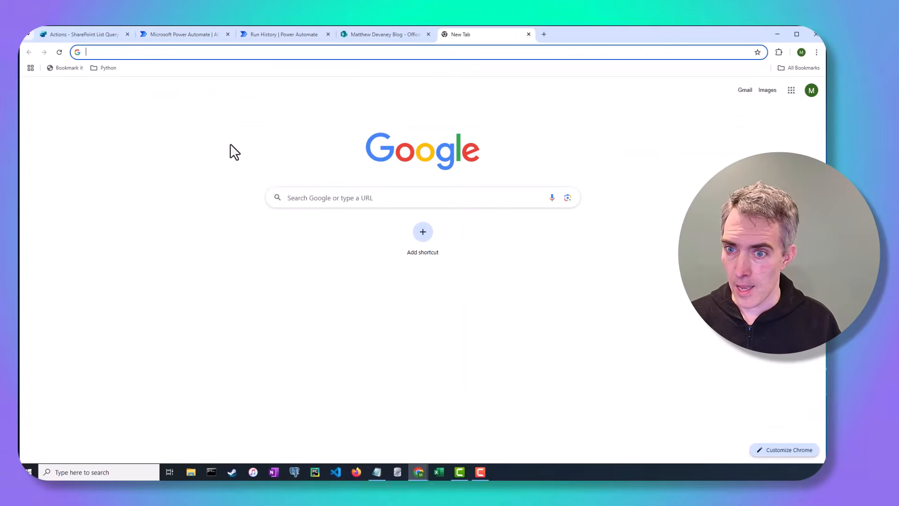
pyautogui.click(340, 195)
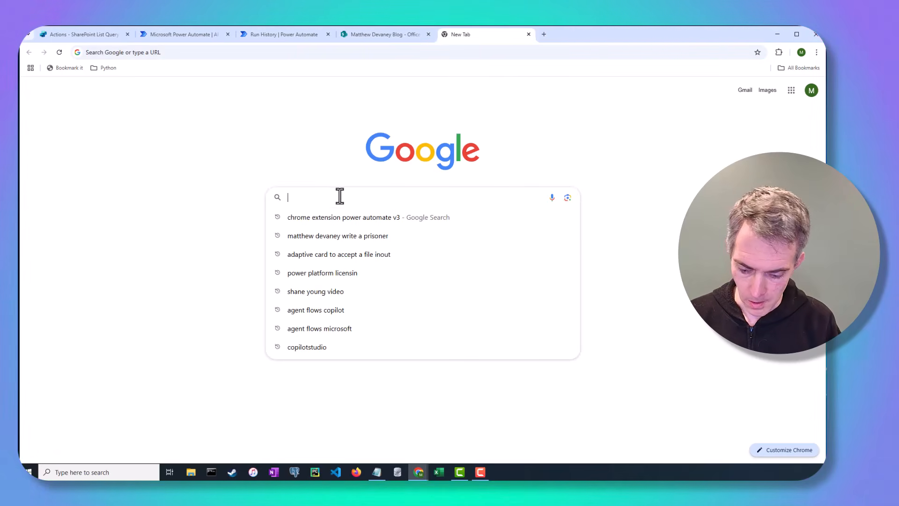
pyautogui.write('Share')
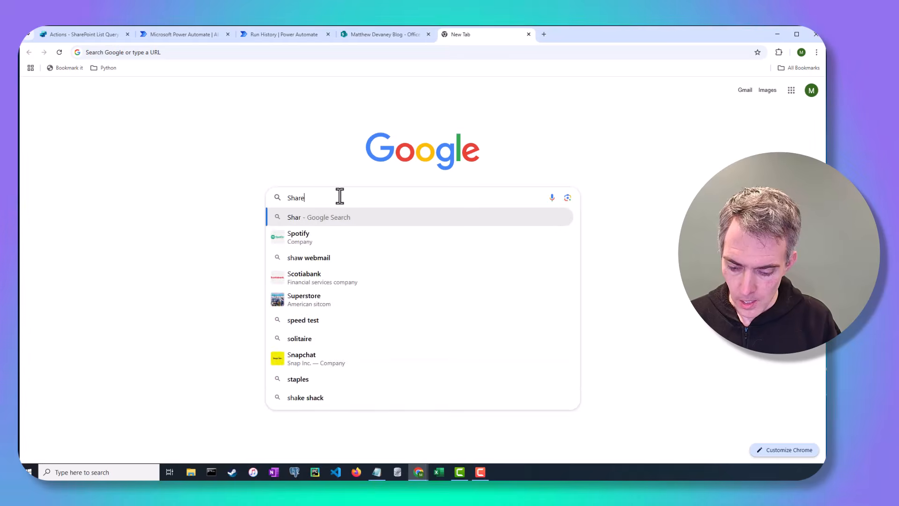
pyautogui.write('Point REST ')
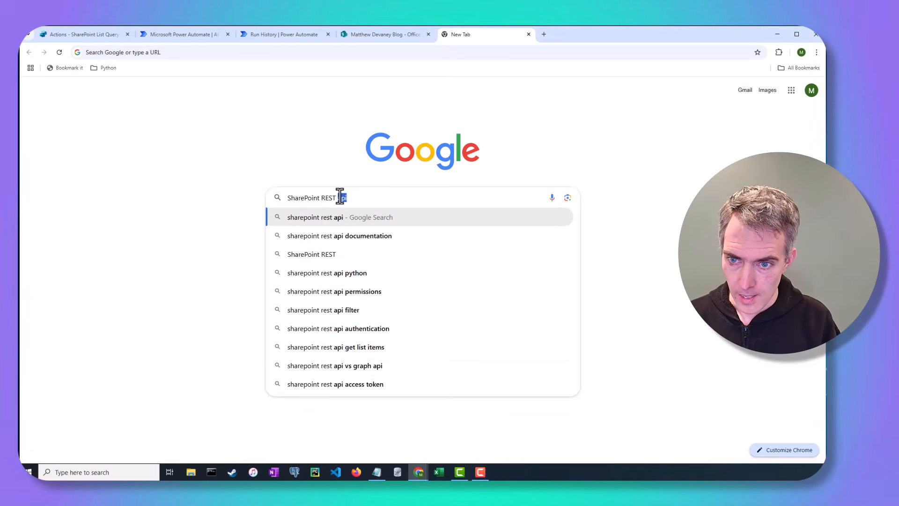
pyautogui.write('API fi')
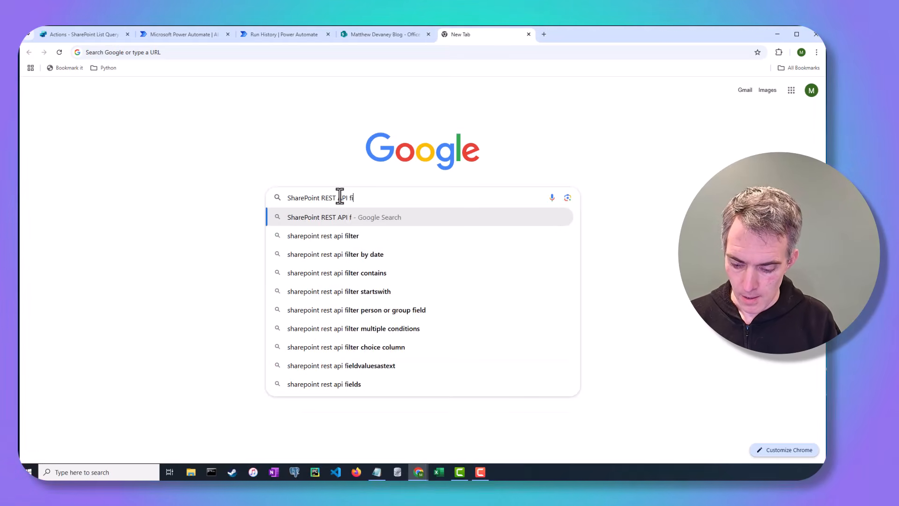
pyautogui.write('lter queries')
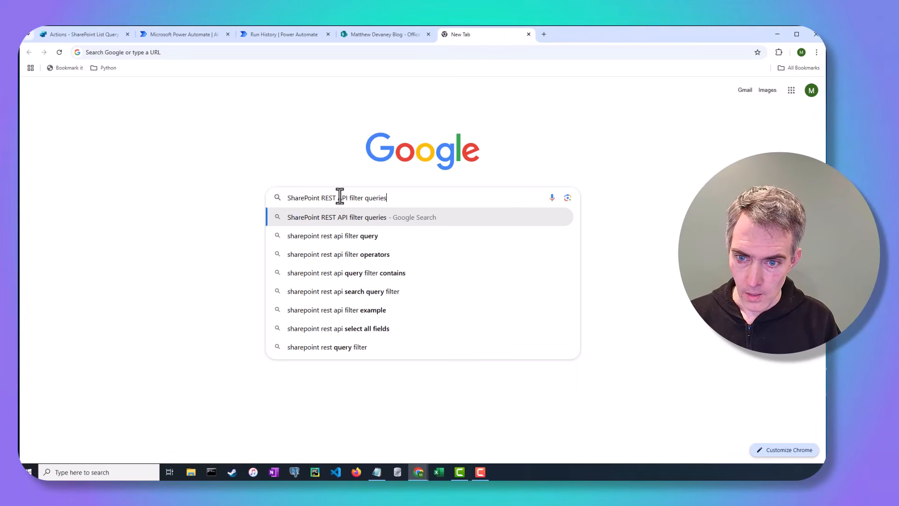
pyautogui.press('Return')
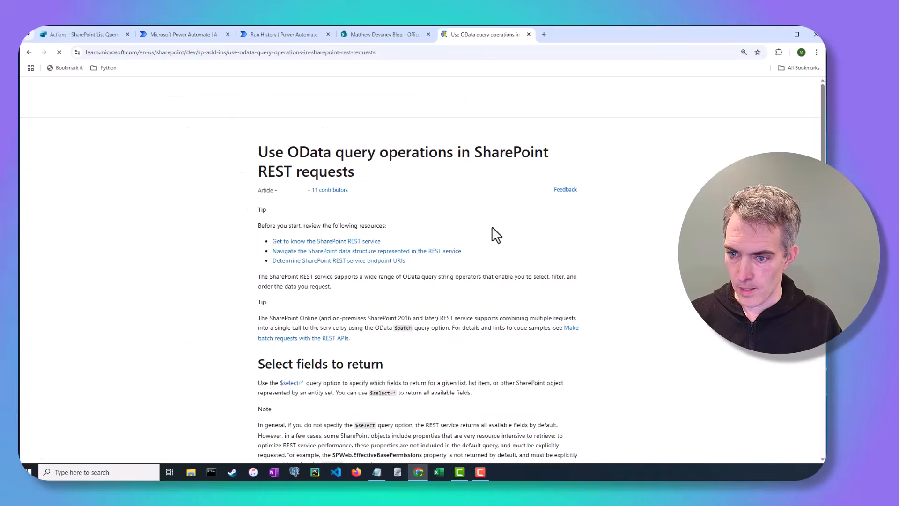
pyautogui.scroll(-10, 381, 239)
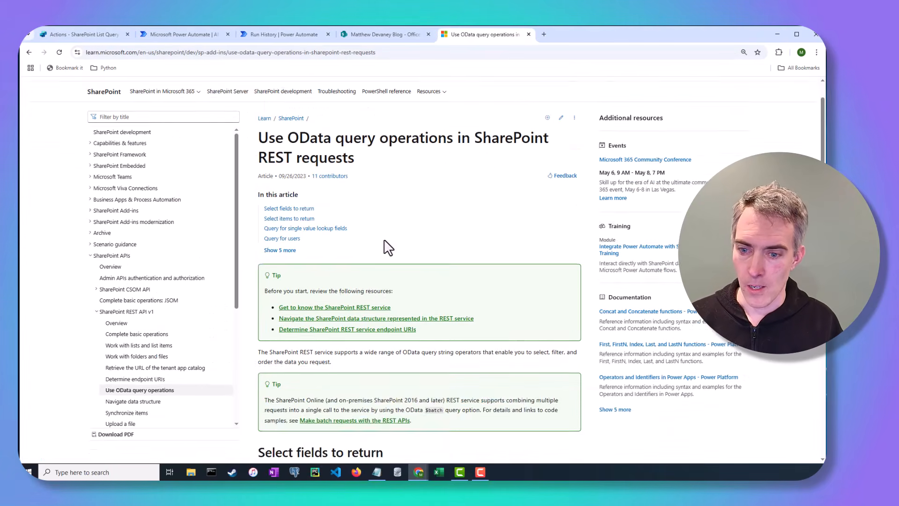
pyautogui.scroll(-12, 384, 240)
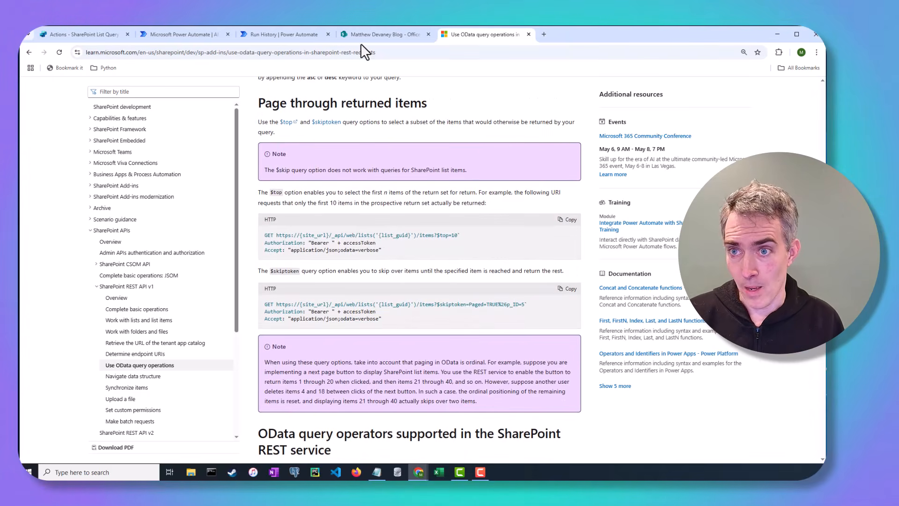
# Step: Return to the Power Automate prompt and replace the [SharePointListName] placeholder with a text input named SharePointListName
pyautogui.click(209, 37)
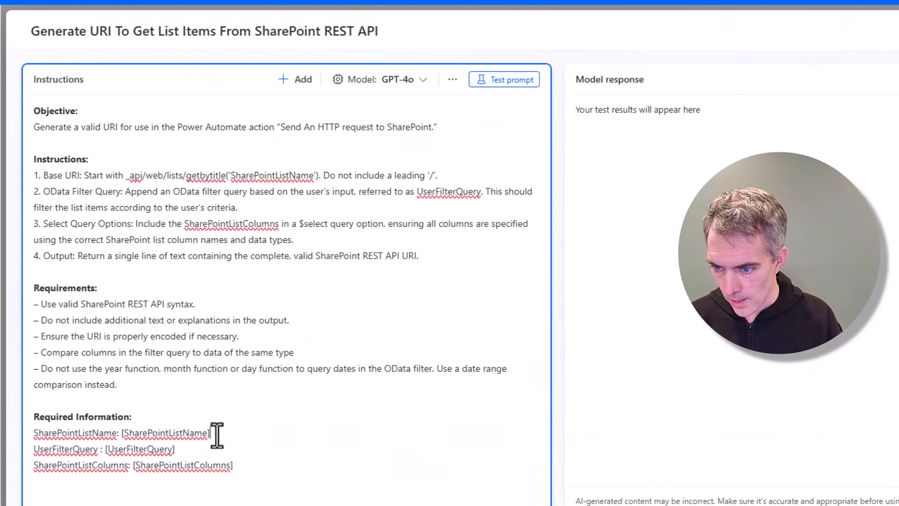
pyautogui.moveTo(216, 433); pyautogui.dragTo(132, 436)
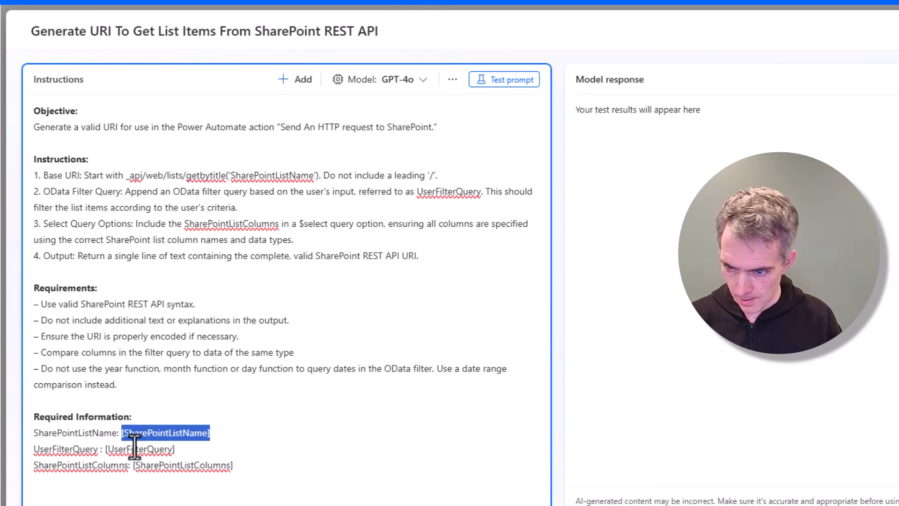
pyautogui.press('BackSpace')
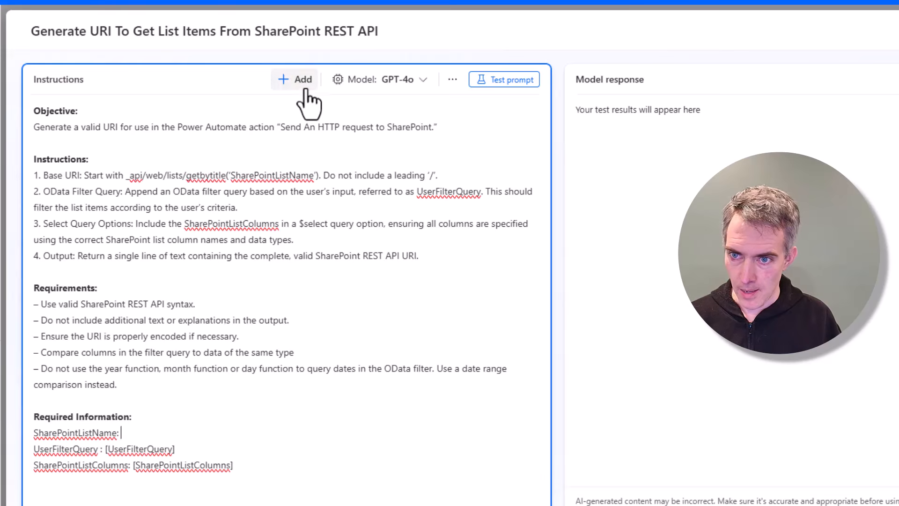
pyautogui.write('/')
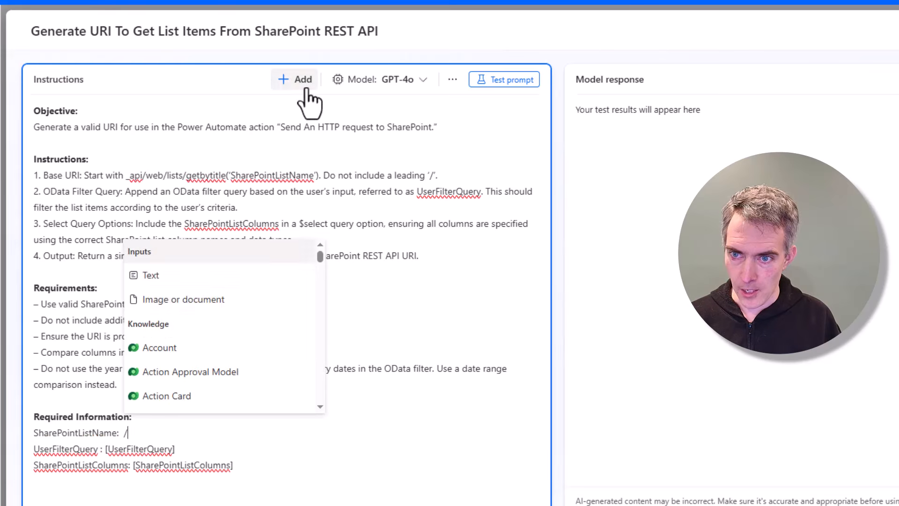
pyautogui.click(198, 285)
pyautogui.tripleClick(191, 293)
pyautogui.write('S')
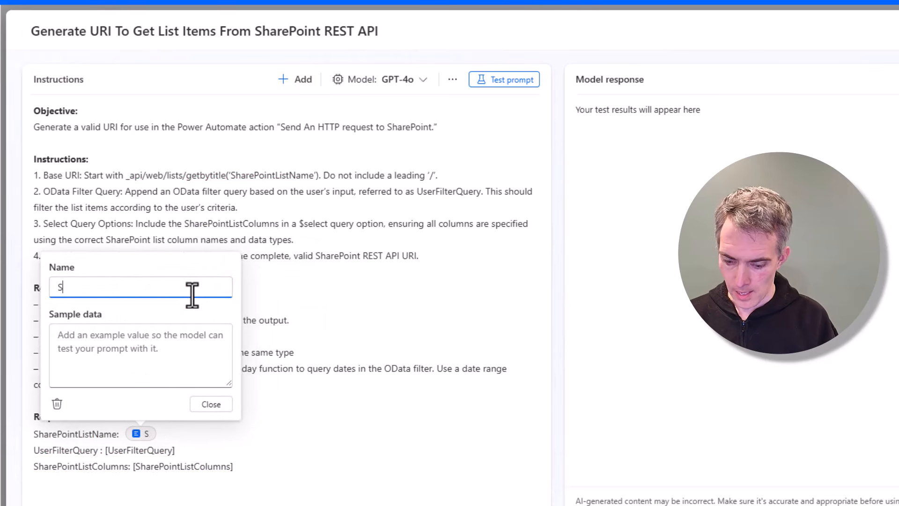
pyautogui.write('harePoint ')
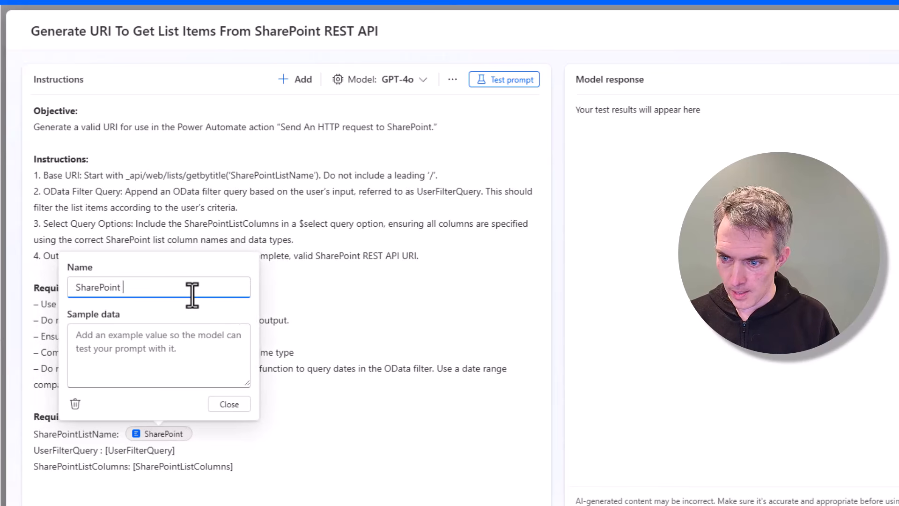
pyautogui.write('ListName')
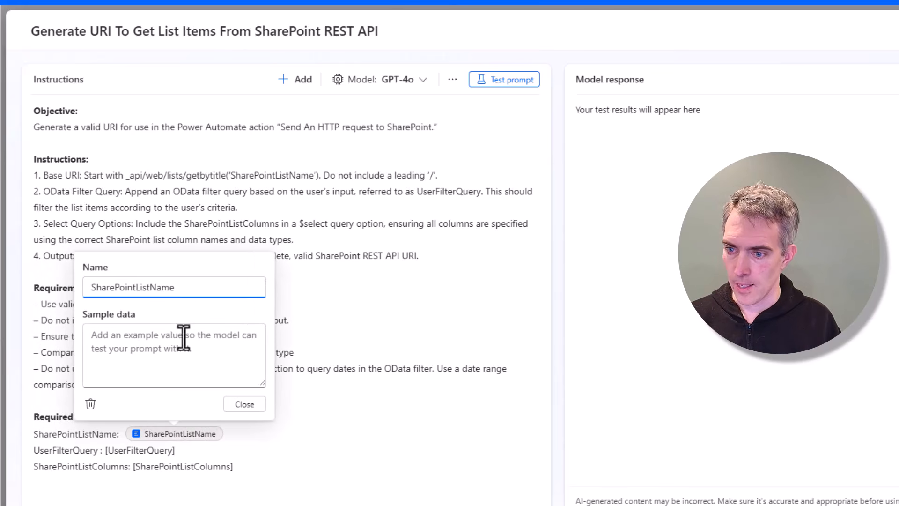
# Step: Set the sample data of the SharePointListName input to "Office Locations" and close its settings
pyautogui.click(183, 338)
pyautogui.write('Office Lo')
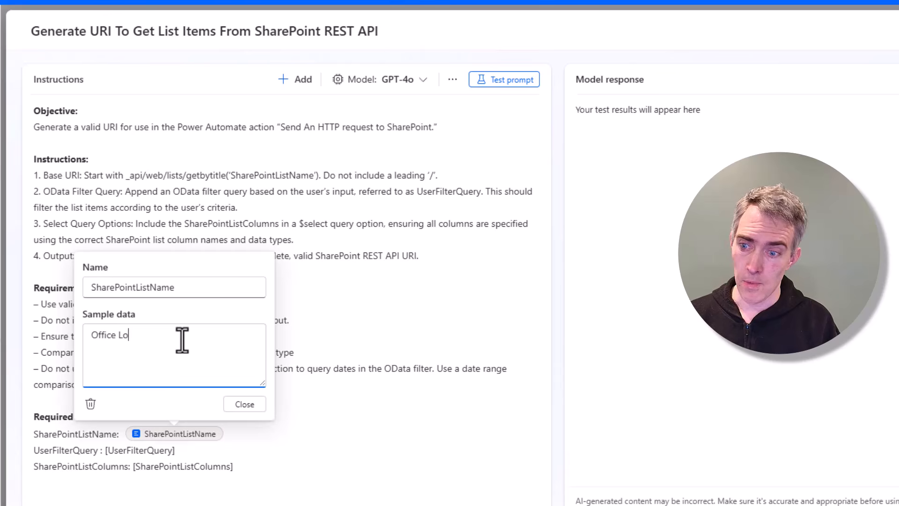
pyautogui.write('cations')
pyautogui.click(257, 405)
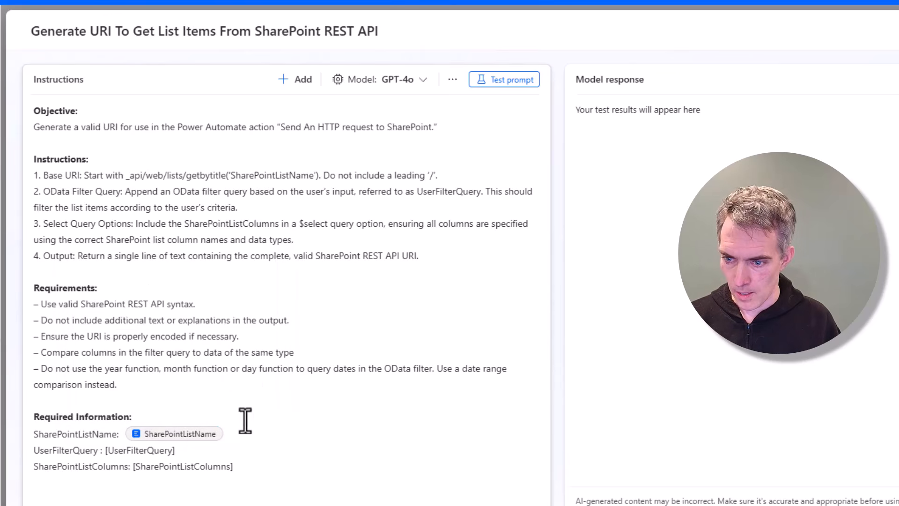
# Step: Replace the [UserFilterQuery] placeholder under Required Information with a text input named UserFilterQuery
pyautogui.moveTo(176, 450); pyautogui.dragTo(104, 451)
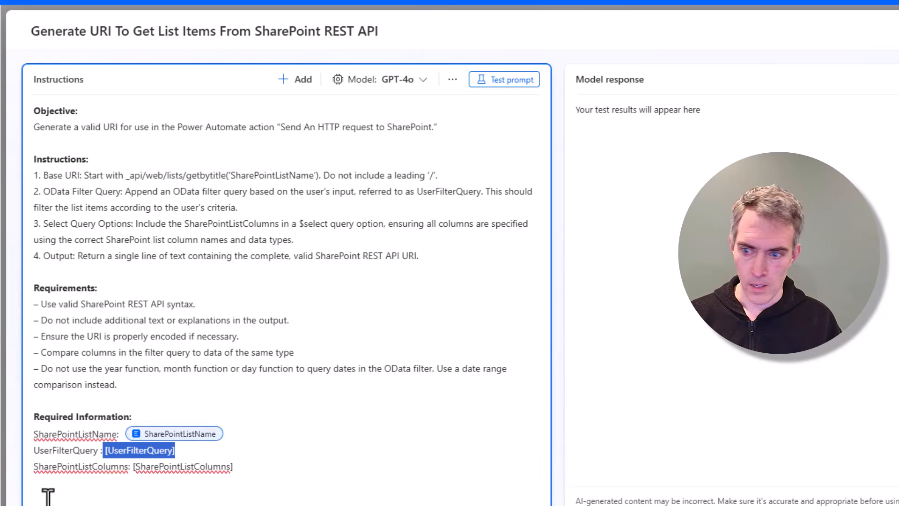
pyautogui.moveTo(183, 452); pyautogui.dragTo(112, 457)
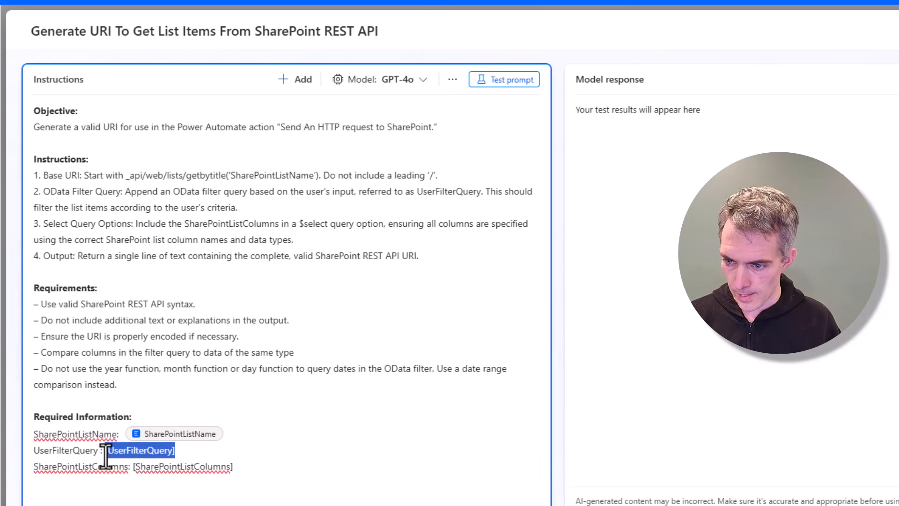
pyautogui.write('/')
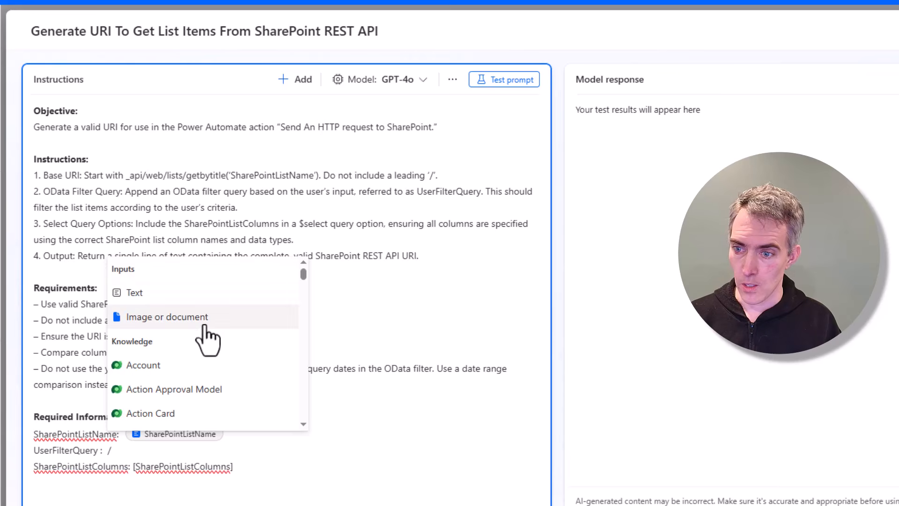
pyautogui.click(196, 302)
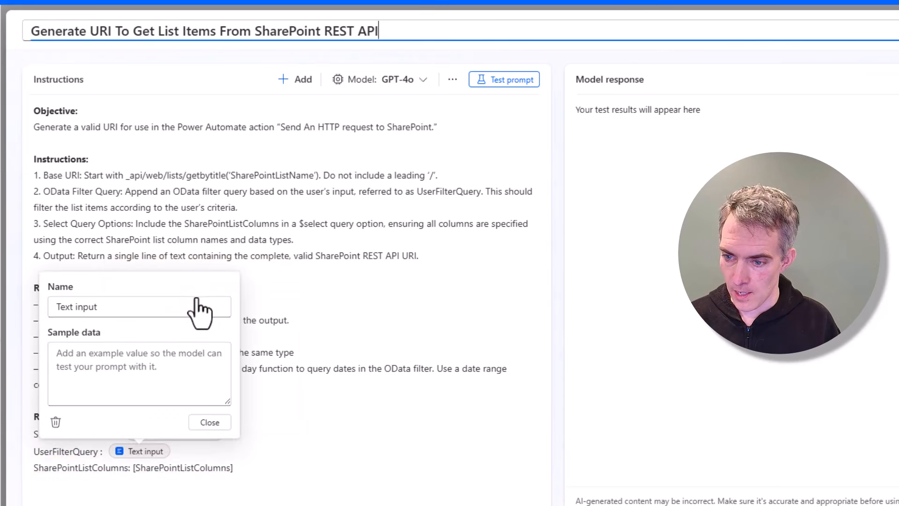
pyautogui.doubleClick(157, 311)
pyautogui.write('UserF')
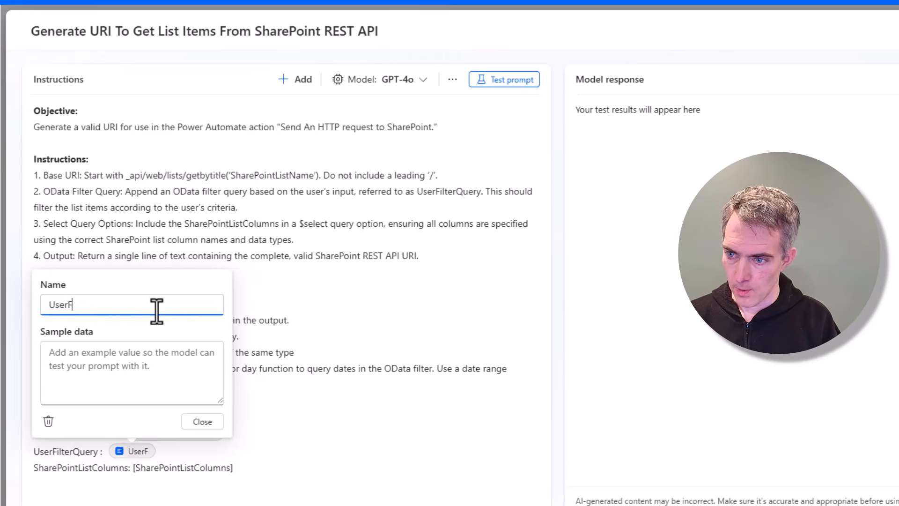
pyautogui.write('ilterQuery')
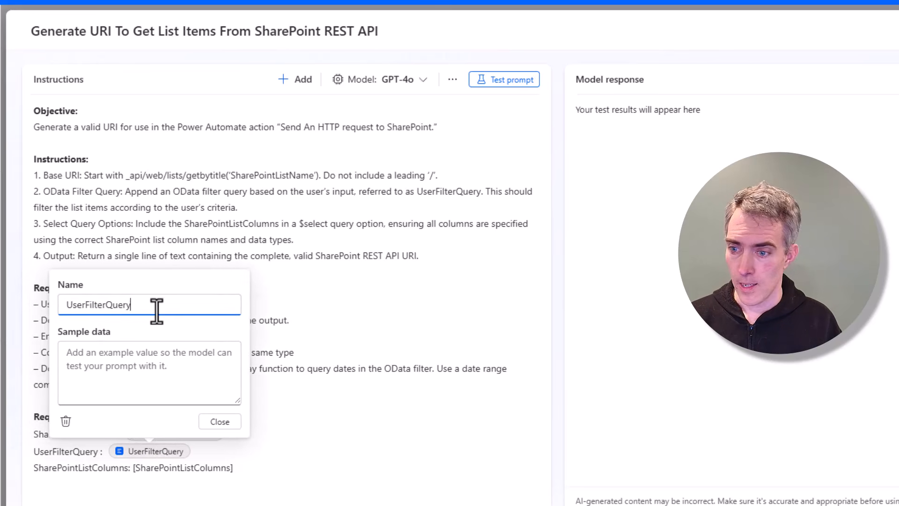
# Step: Set the UserFilterQuery input's sample data to "Get me all of the offices in the State of Illinois" and close its settings
pyautogui.click(99, 376)
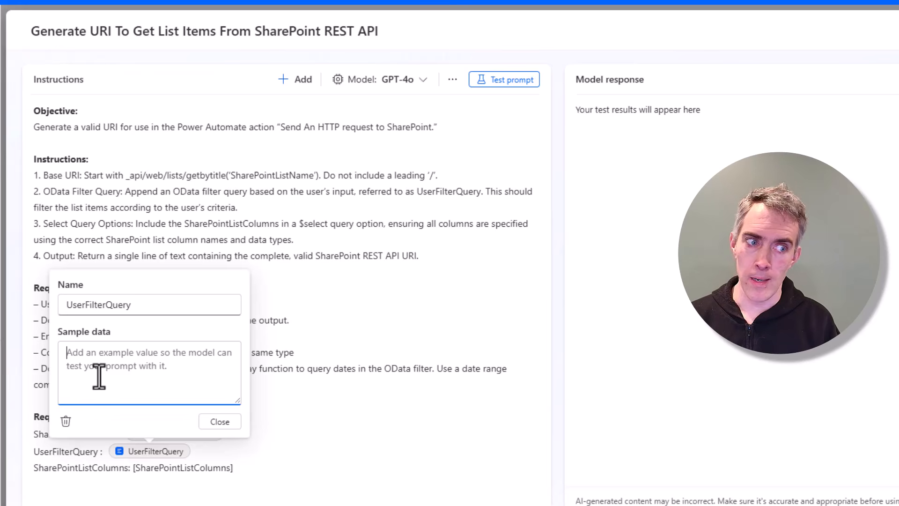
pyautogui.write('Get')
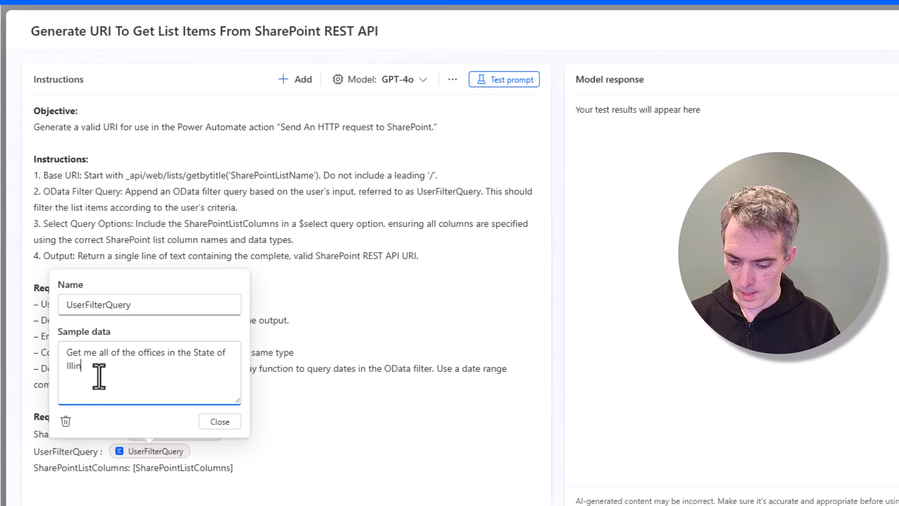
pyautogui.click(216, 422)
# Step: Replace the [SharePointListColumns] placeholder under Required Information with a text input named SharePointListColumns
pyautogui.moveTo(249, 463); pyautogui.dragTo(133, 467)
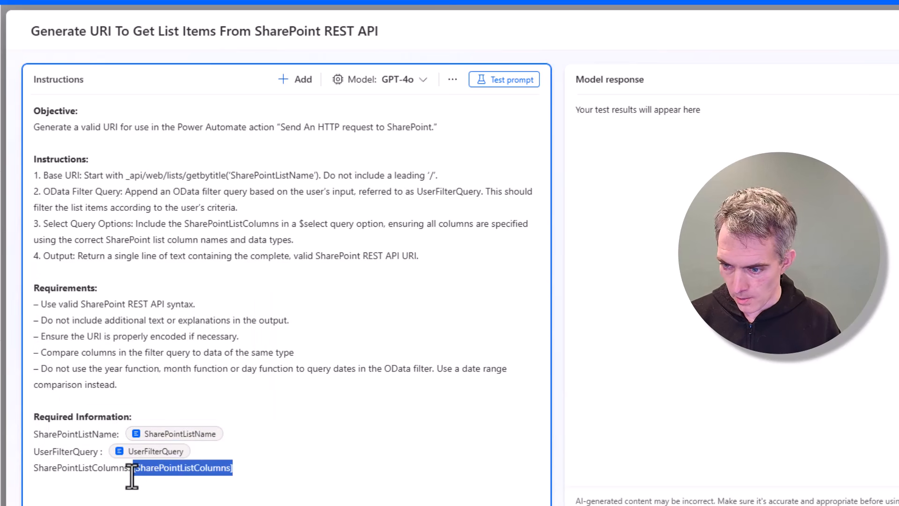
pyautogui.click(290, 89)
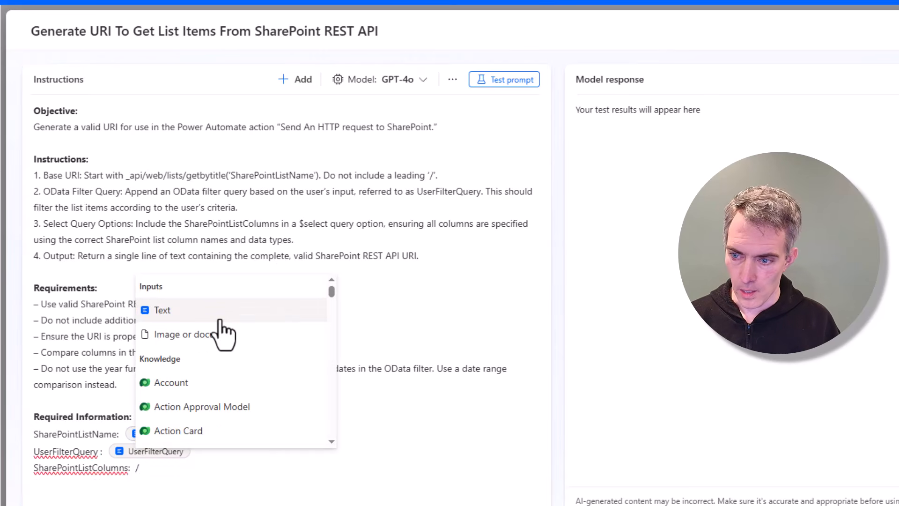
pyautogui.click(220, 318)
pyautogui.tripleClick(141, 324)
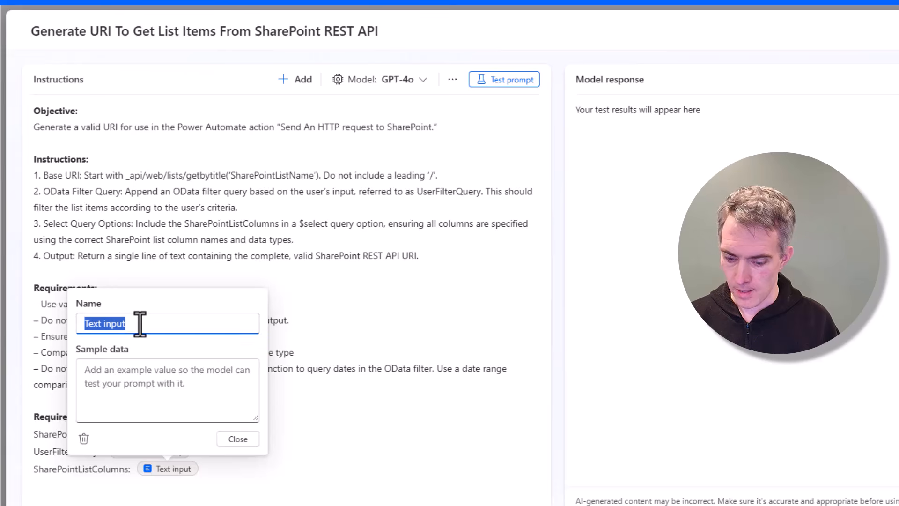
pyautogui.write('SharePointL')
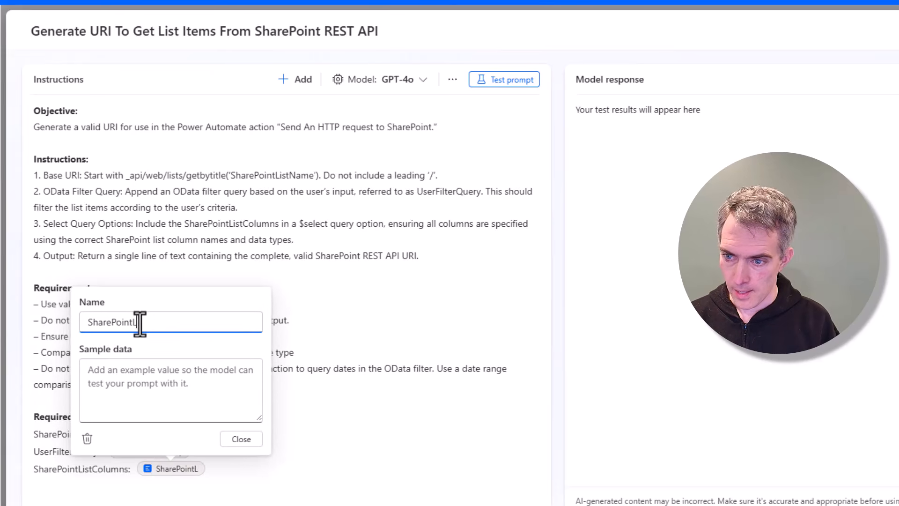
pyautogui.write('istColumns')
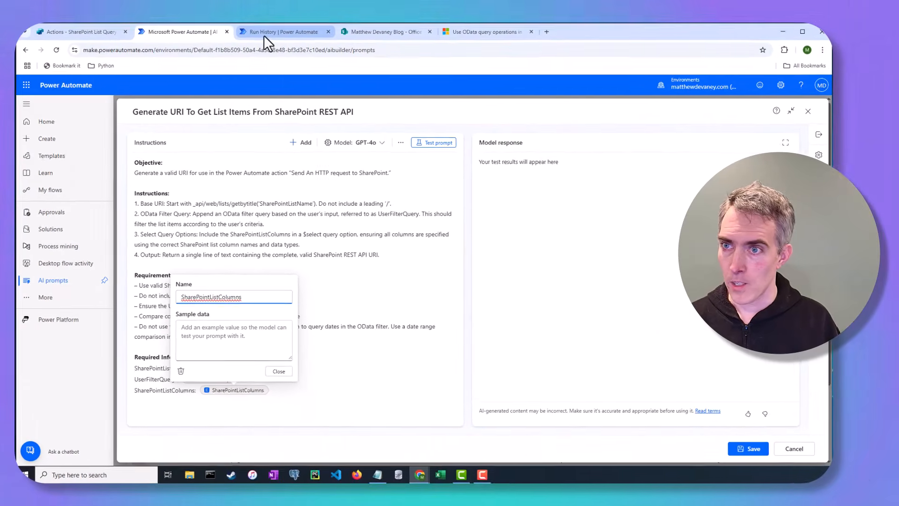
# Step: Open the flow's Apr 11, 06:34 PM run and copy the full raw outputs of the Compose: SP List Columns action
pyautogui.click(265, 37)
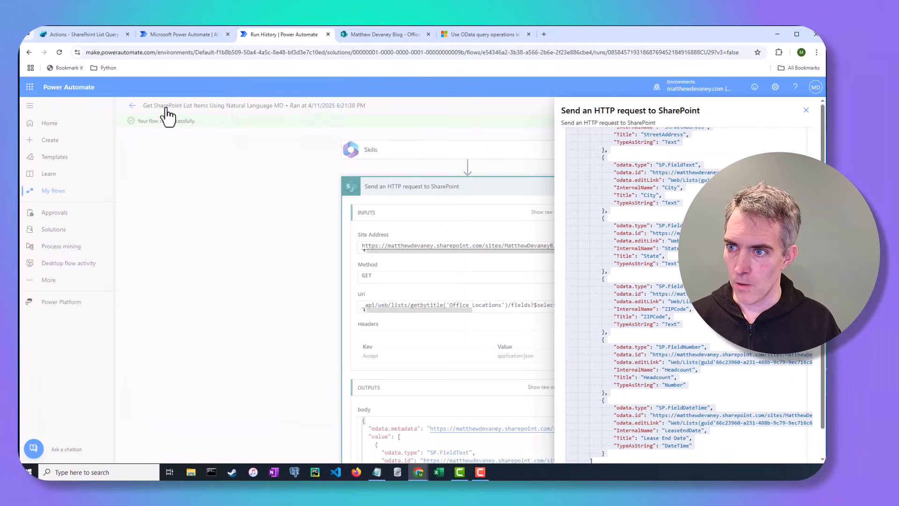
pyautogui.click(133, 107)
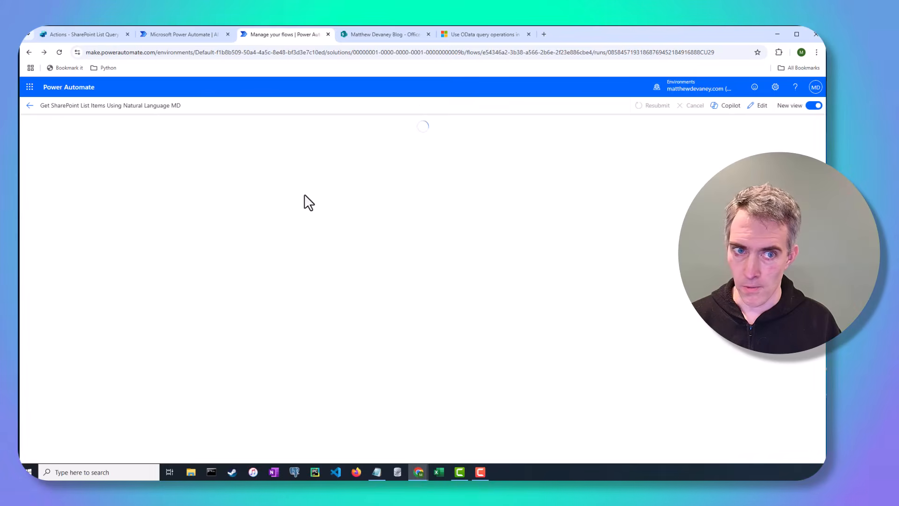
pyautogui.click(29, 108)
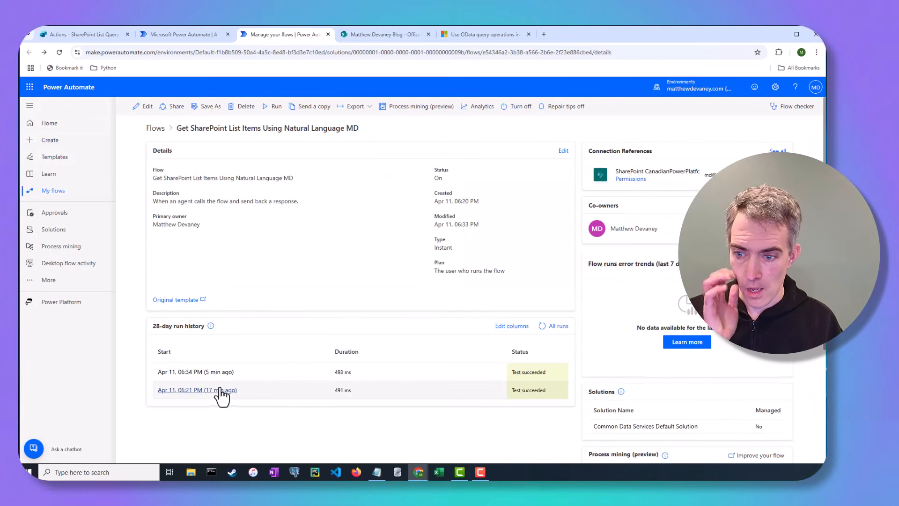
pyautogui.click(218, 373)
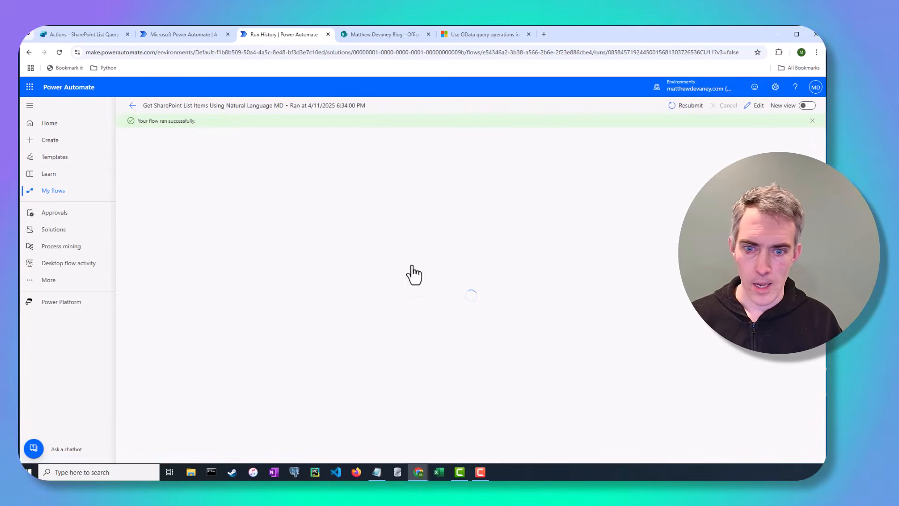
pyautogui.click(506, 295)
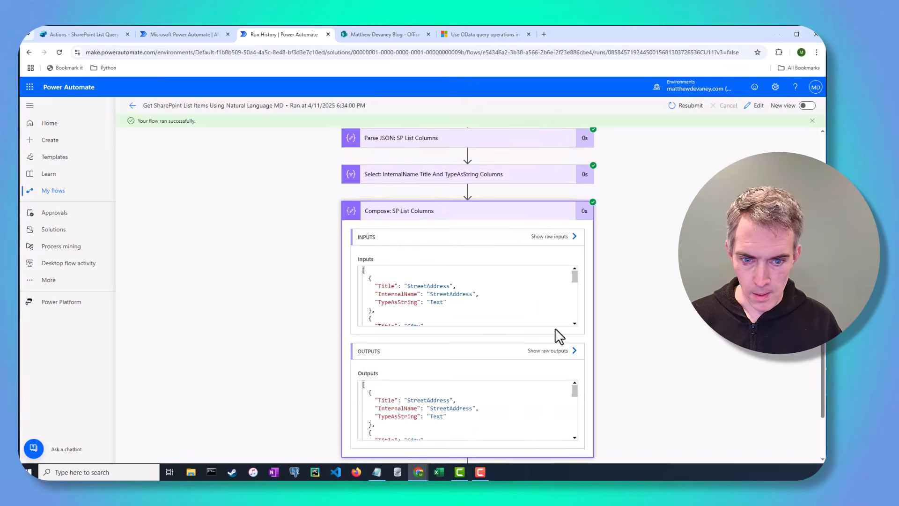
pyautogui.click(555, 348)
pyautogui.moveTo(626, 371); pyautogui.dragTo(558, 130)
pyautogui.hotkey('ctrl', 'c')
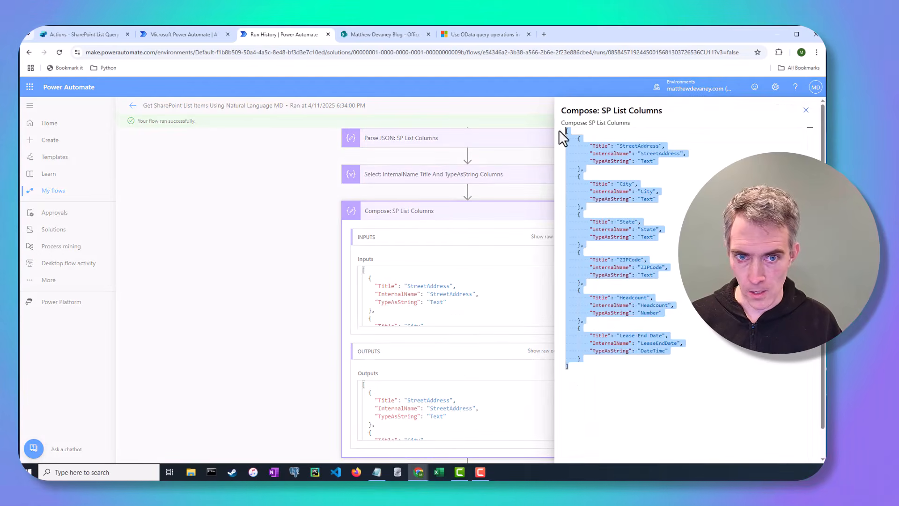
# Step: Return to the prompt, paste the copied column JSON as the SharePointListColumns input's sample data and close its settings
pyautogui.click(208, 33)
pyautogui.click(241, 333)
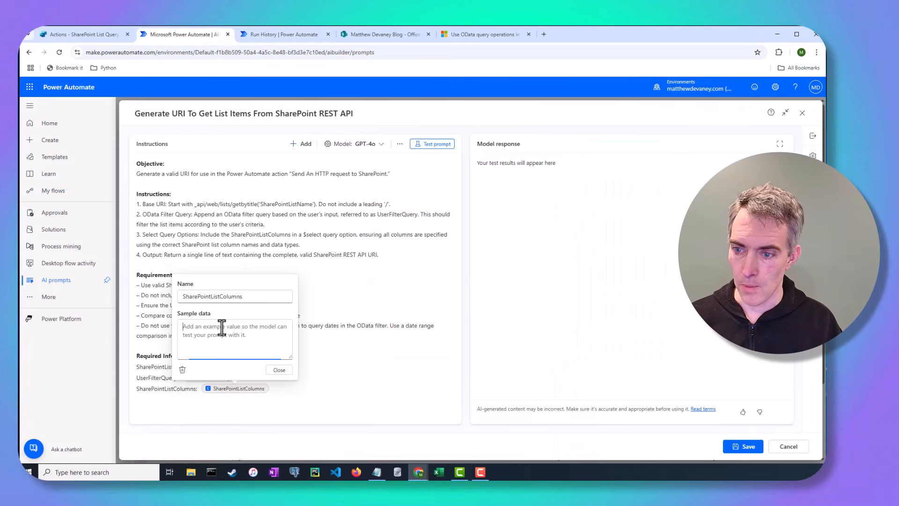
pyautogui.hotkey('ctrl', 'v')
pyautogui.click(279, 370)
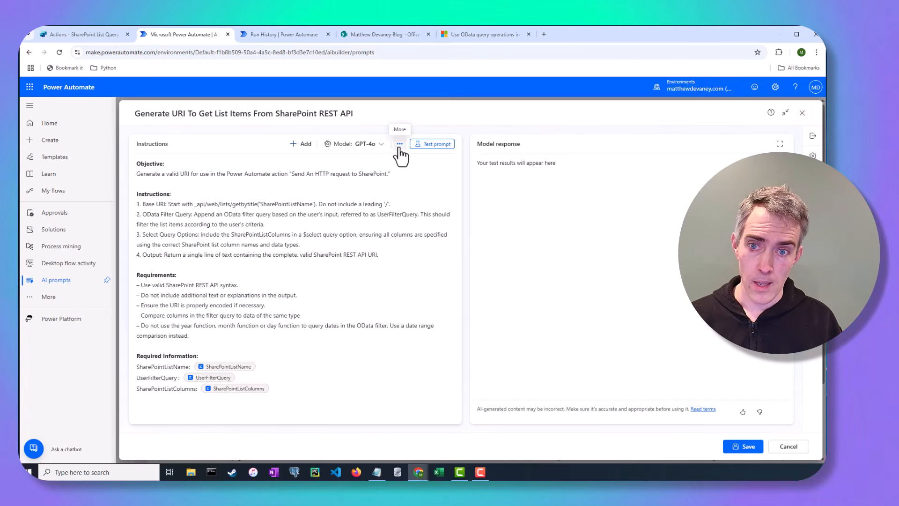
# Step: Test the prompt with the sample data, then save and close it
pyautogui.click(427, 149)
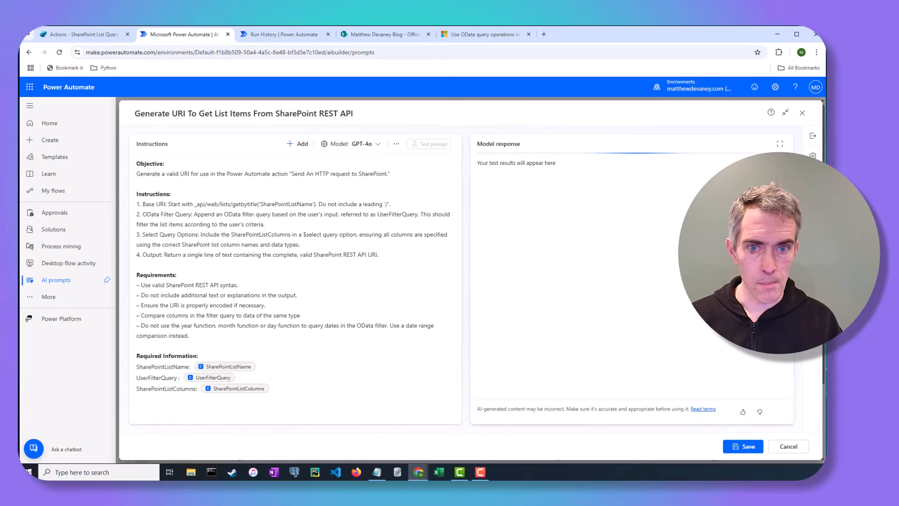
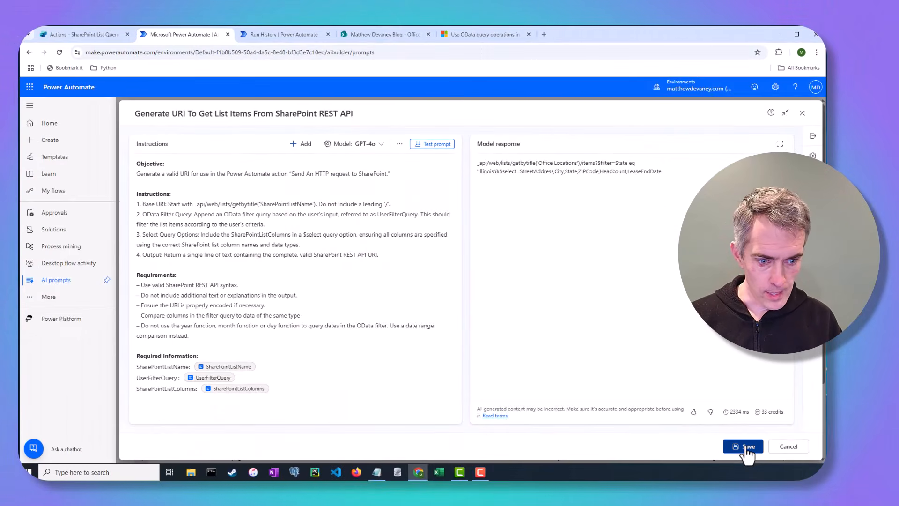
pyautogui.click(745, 448)
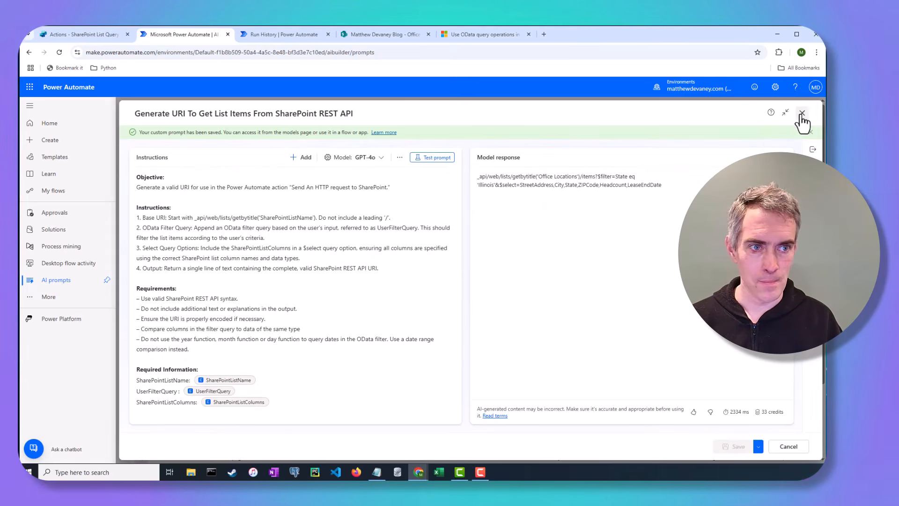
pyautogui.click(802, 114)
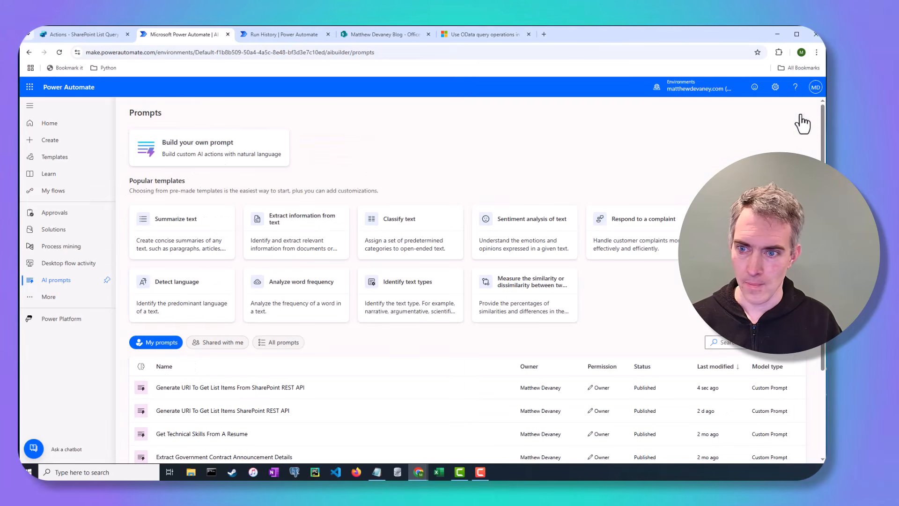
# Step: In the Get SharePoint List Items Using Natural Language MD flow, add a Create text with GPT using a prompt action after Compose: SP List Columns
pyautogui.click(55, 204)
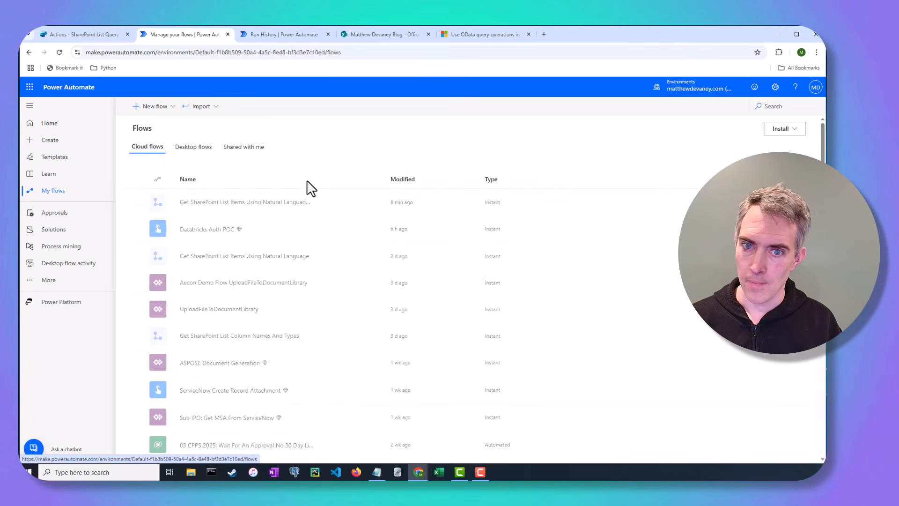
pyautogui.click(347, 204)
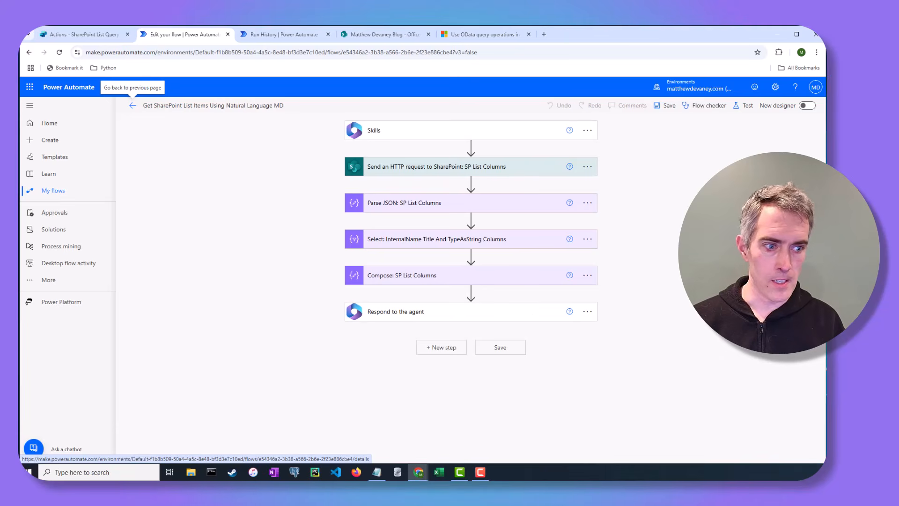
pyautogui.click(470, 291)
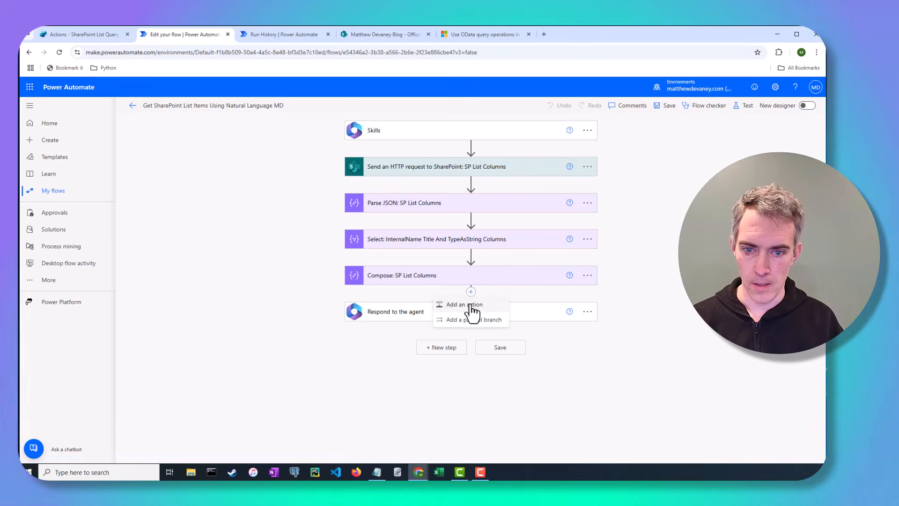
pyautogui.click(470, 303)
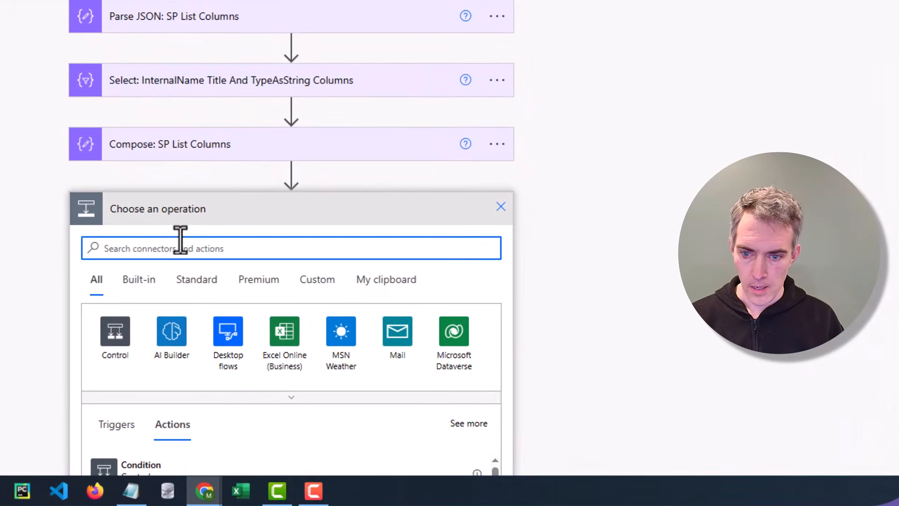
pyautogui.write('ai builder')
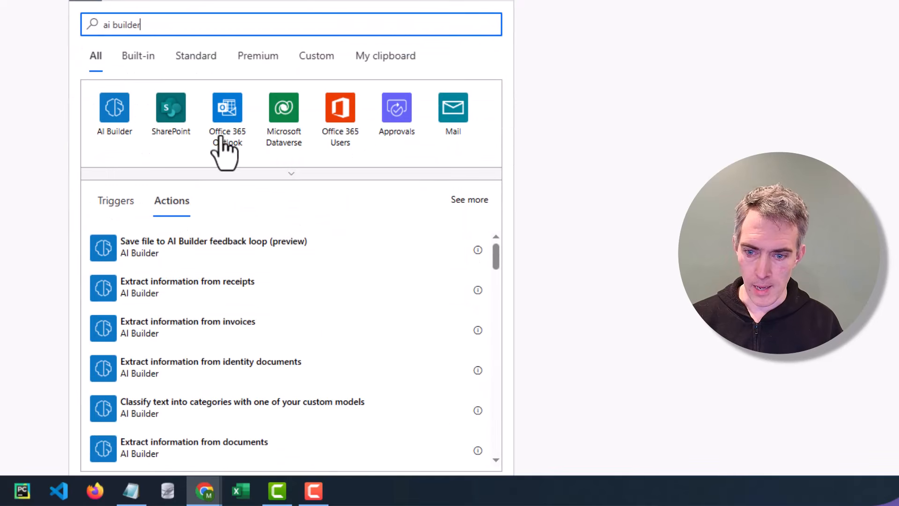
pyautogui.scroll(-5, 201, 196)
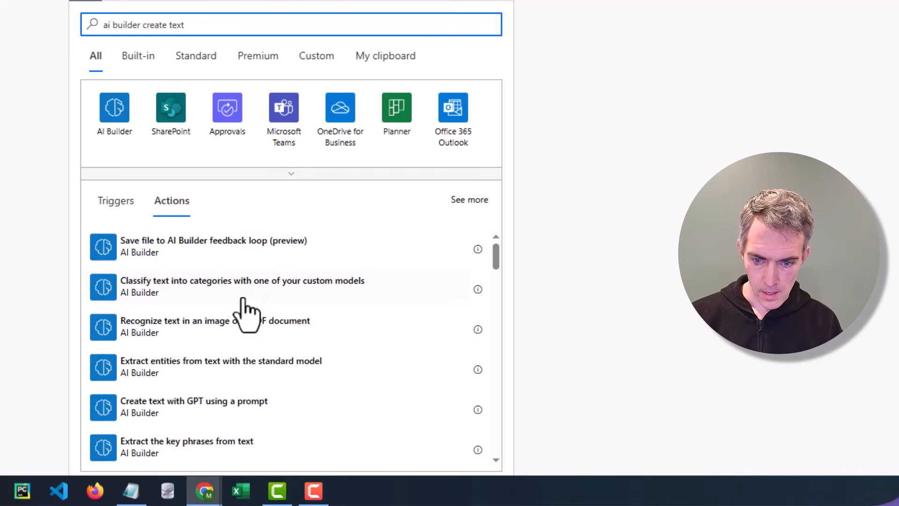
pyautogui.scroll(-3, 243, 309)
pyautogui.click(236, 263)
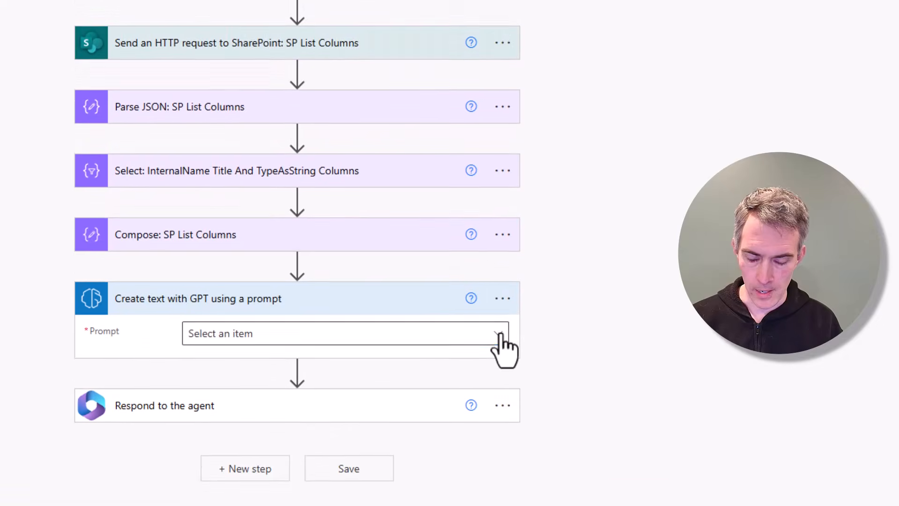
# Step: Set the new action's prompt to Generate URI To Get List Items From SharePoint REST API
pyautogui.click(499, 333)
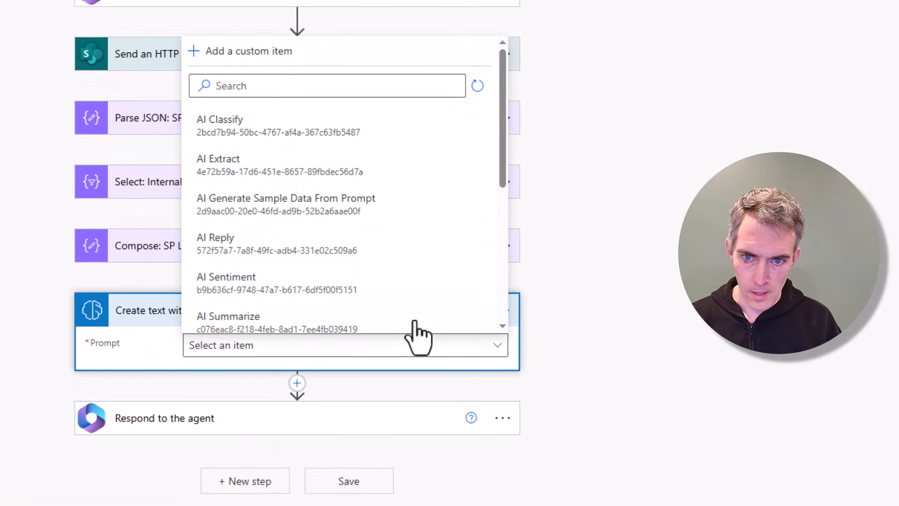
pyautogui.click(273, 87)
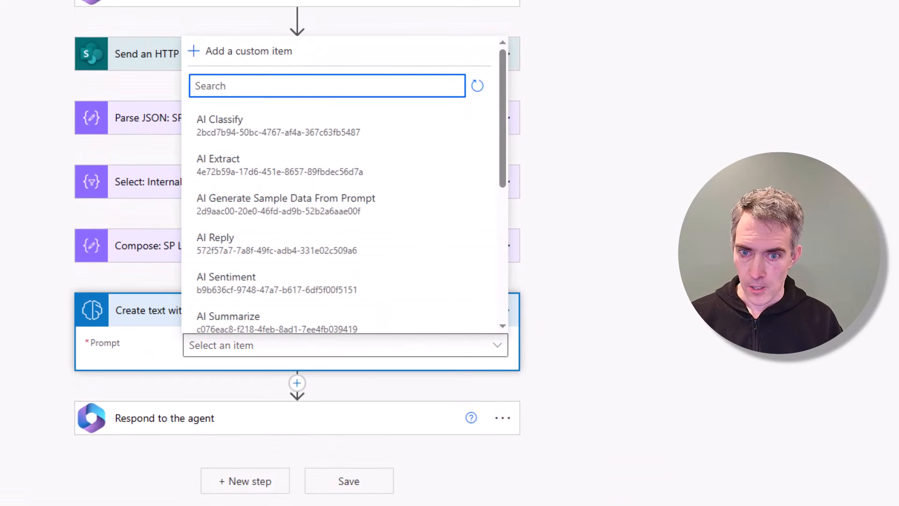
pyautogui.write('Generate')
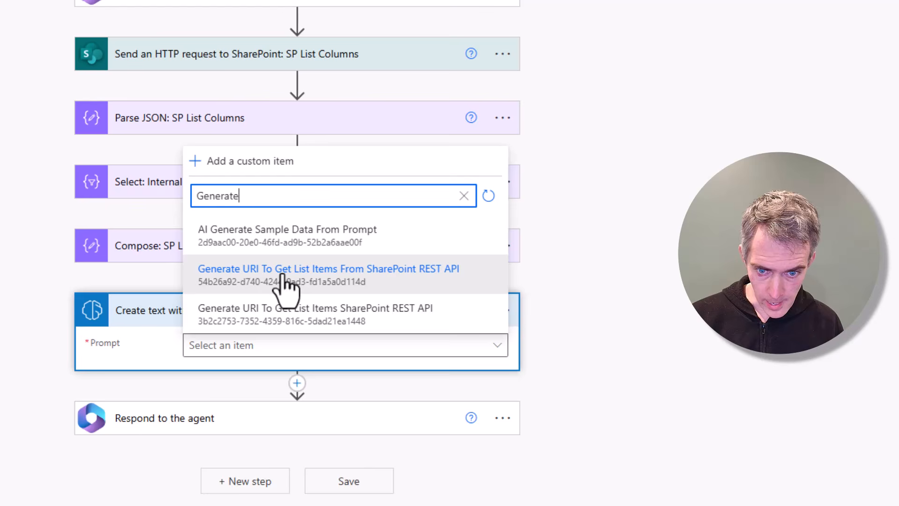
pyautogui.click(344, 283)
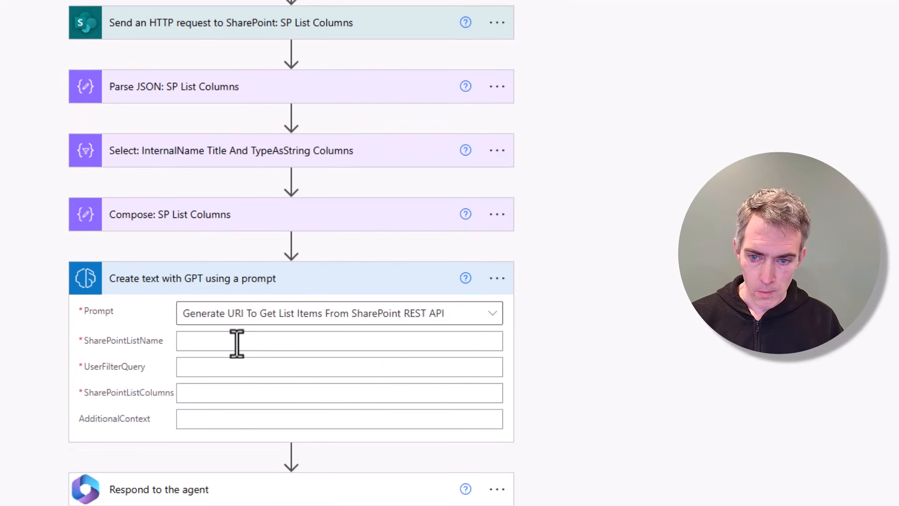
# Step: Fill the action's SharePointListName field with the SP List Name dynamic value from the Skills trigger
pyautogui.click(236, 344)
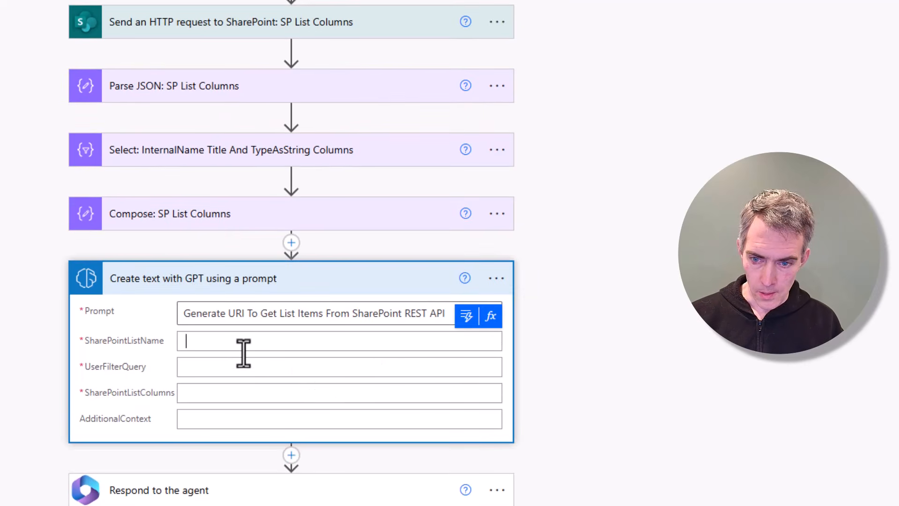
pyautogui.click(467, 316)
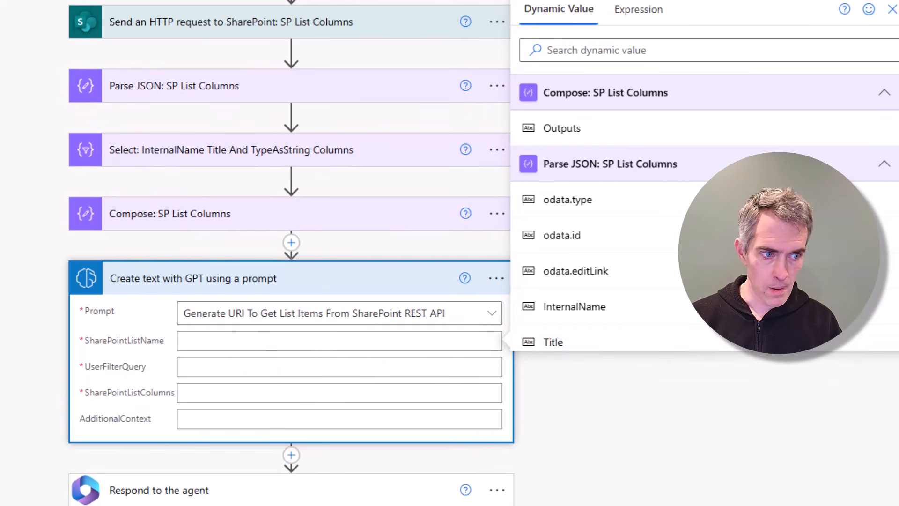
pyautogui.click(566, 53)
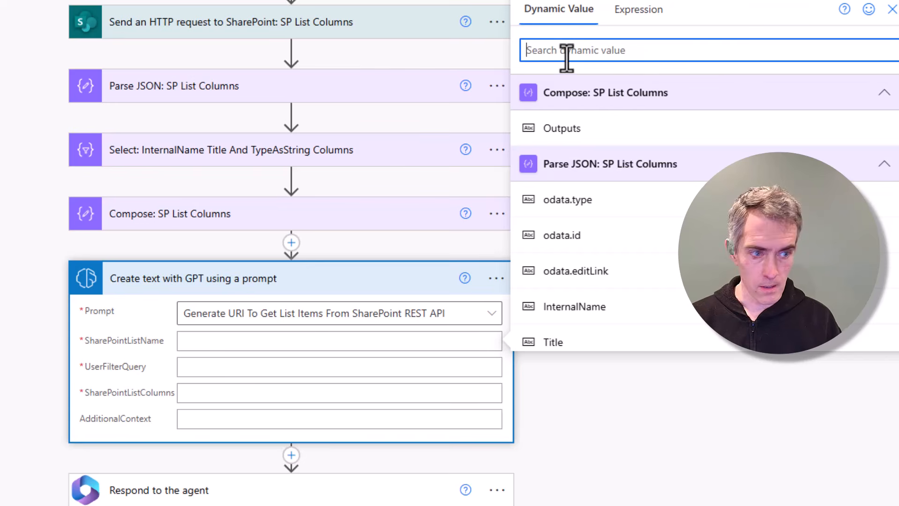
pyautogui.write('SP LIst')
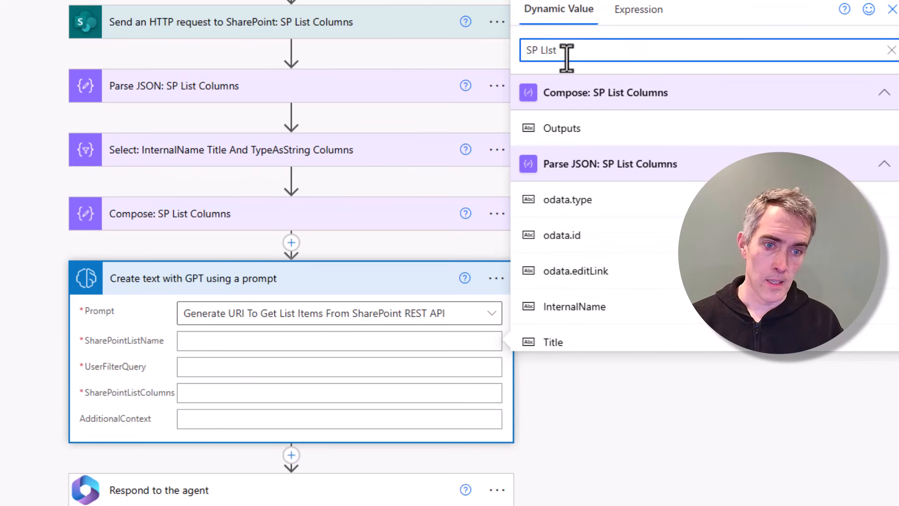
pyautogui.write(' name')
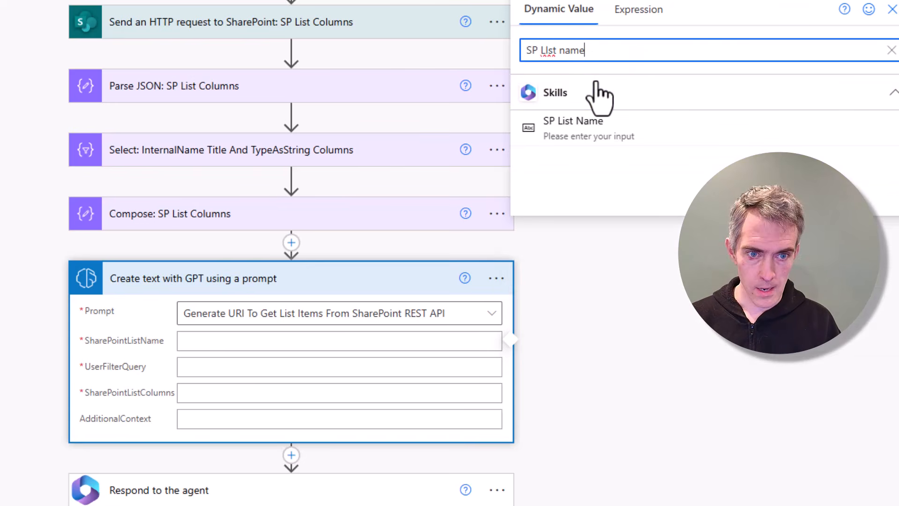
pyautogui.click(582, 123)
# Step: Fill the prompt action's UserFilterQuery field with the User Query dynamic value from the Skills trigger
pyautogui.click(237, 370)
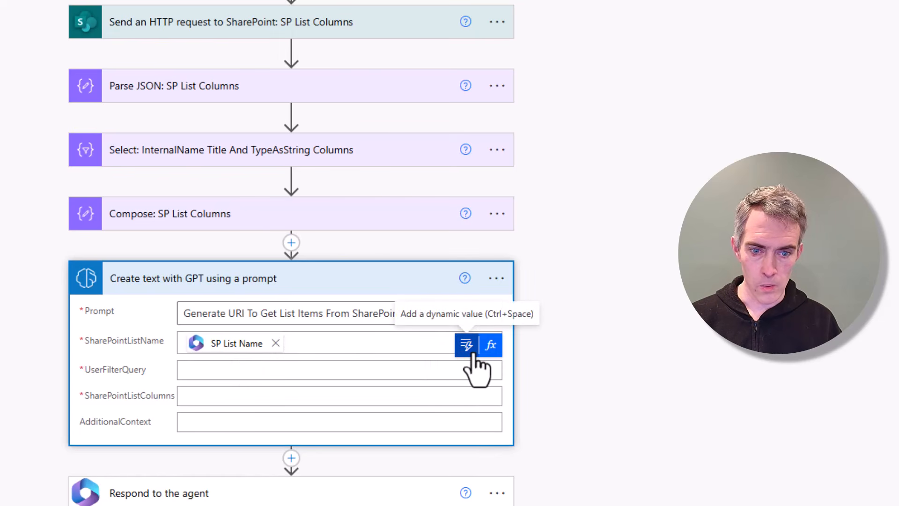
pyautogui.click(466, 355)
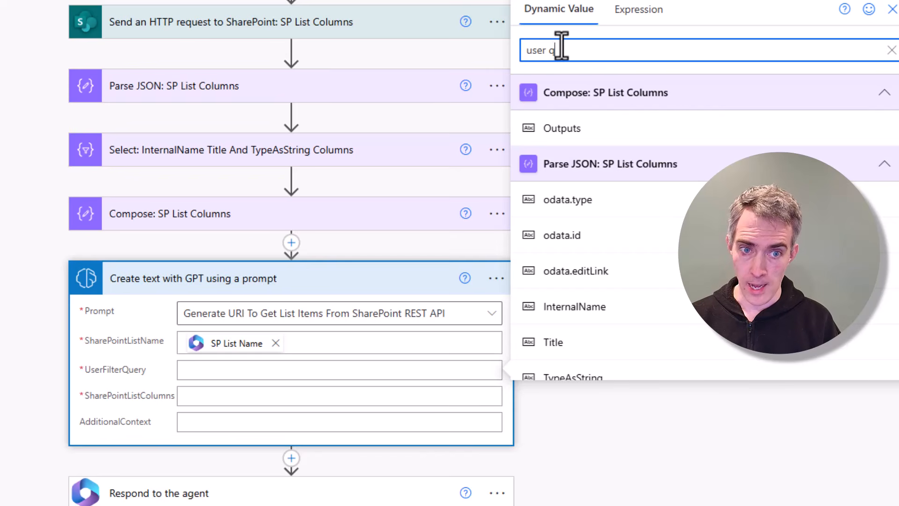
pyautogui.write('user query')
pyautogui.click(579, 126)
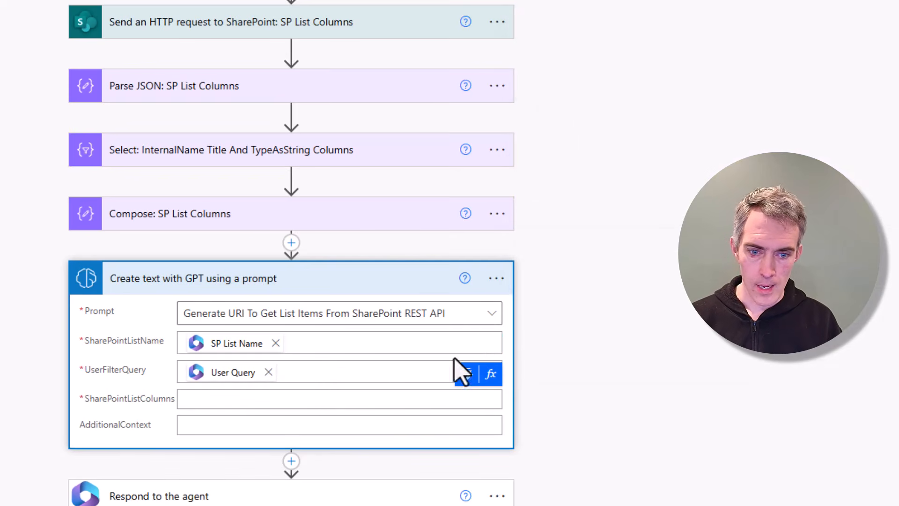
# Step: Fill the SharePointListColumns field with the Outputs of Compose: SP List Columns, then save the flow and dismiss the Flow checker
pyautogui.click(467, 395)
pyautogui.click(590, 47)
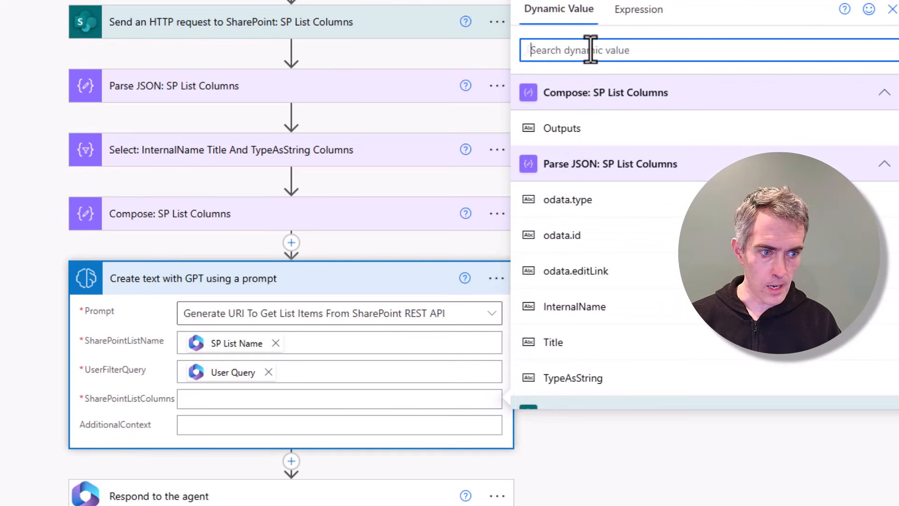
pyautogui.click(592, 130)
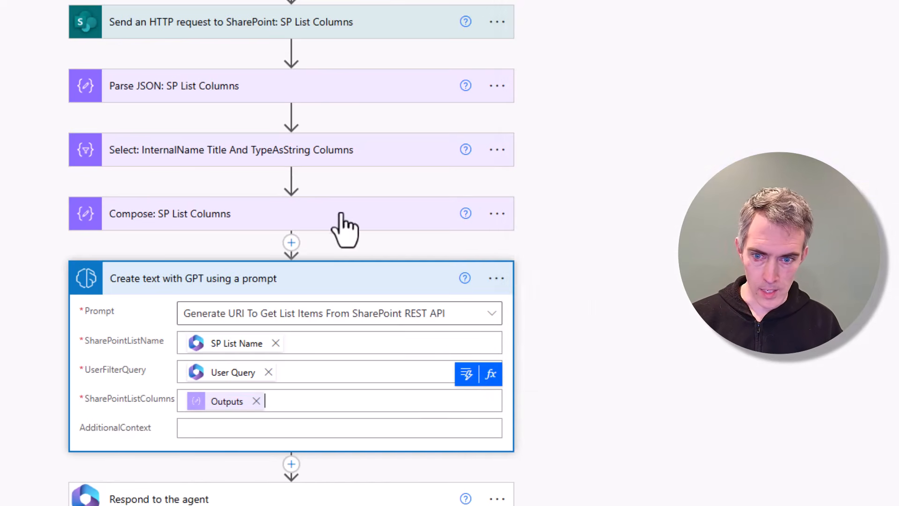
pyautogui.click(679, 133)
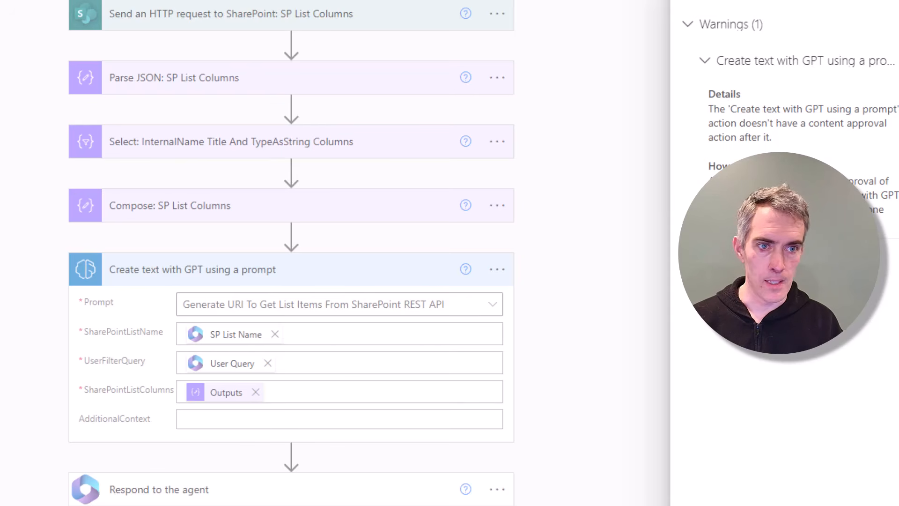
pyautogui.click(881, 2)
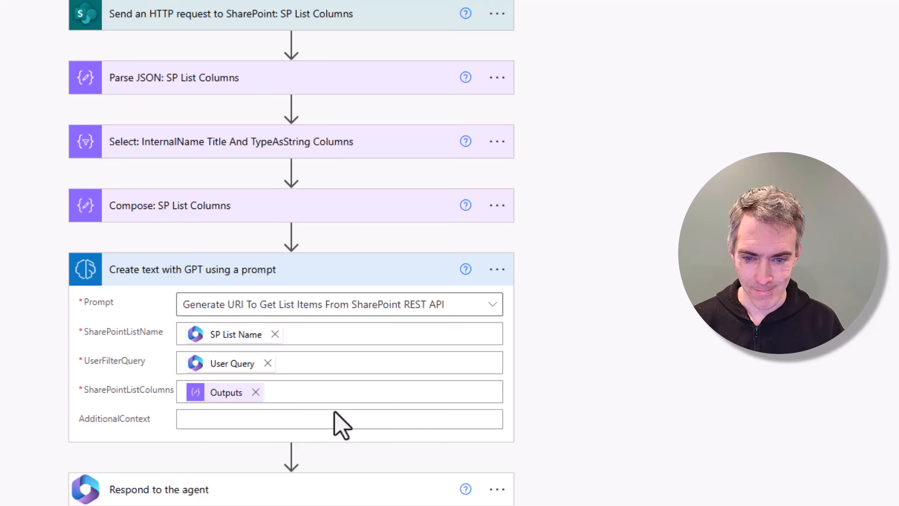
# Step: Add a Send an HTTP request to SharePoint action after Create text with GPT using a prompt
pyautogui.click(290, 454)
pyautogui.click(297, 477)
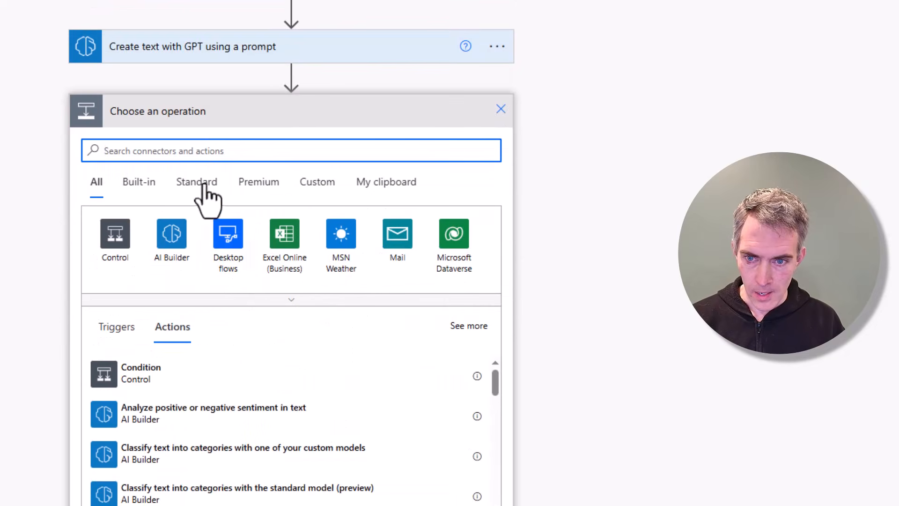
pyautogui.write('sharepoint http')
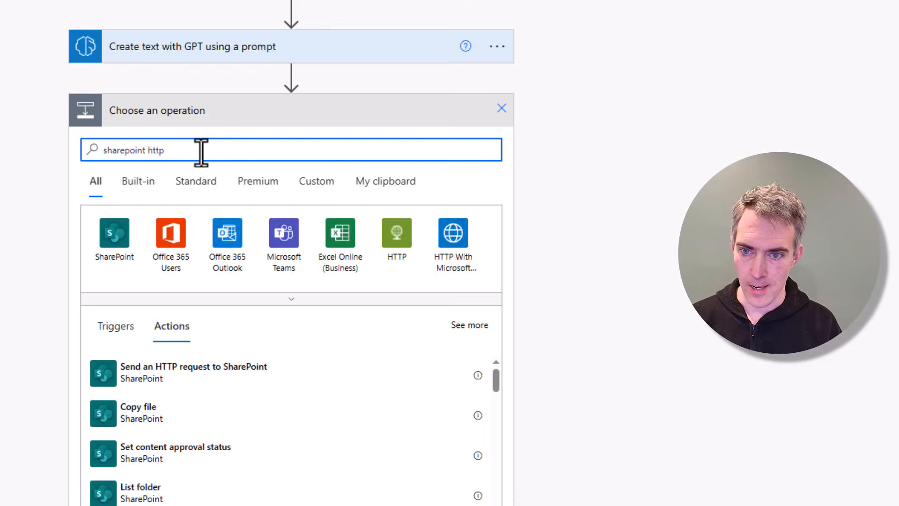
pyautogui.click(167, 369)
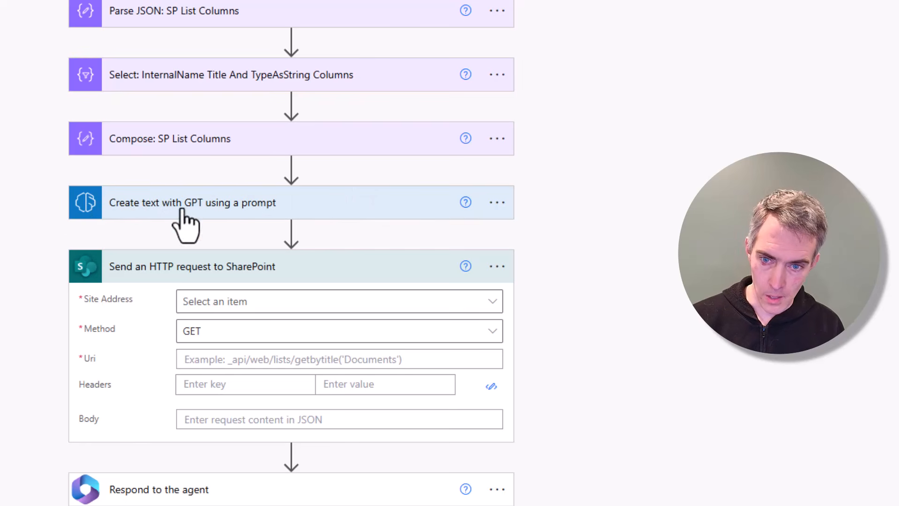
# Step: Set the HTTP request's Site Address to a custom item holding the SP Site URL dynamic value
pyautogui.click(487, 305)
pyautogui.click(484, 302)
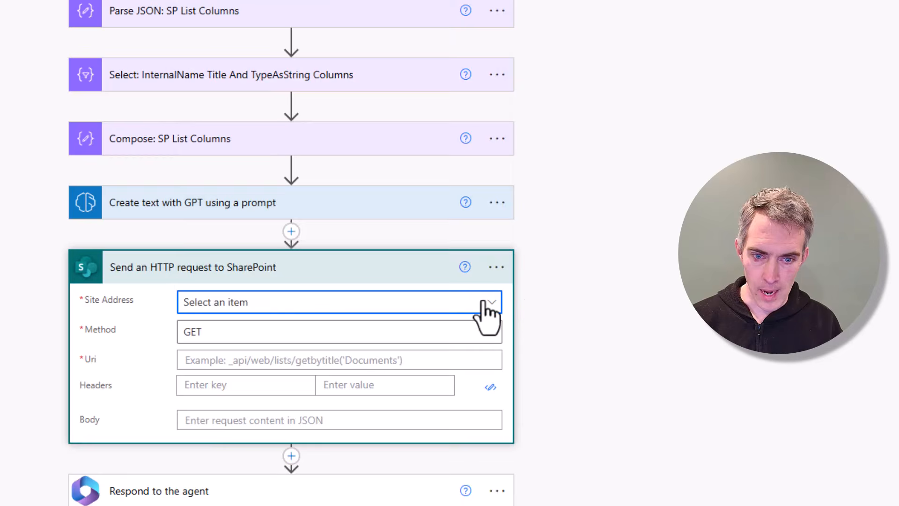
pyautogui.click(428, 302)
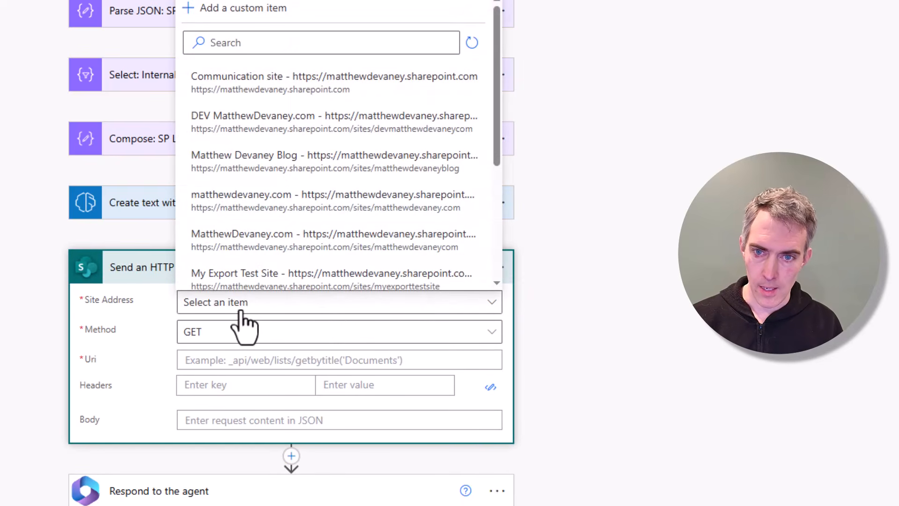
pyautogui.click(244, 19)
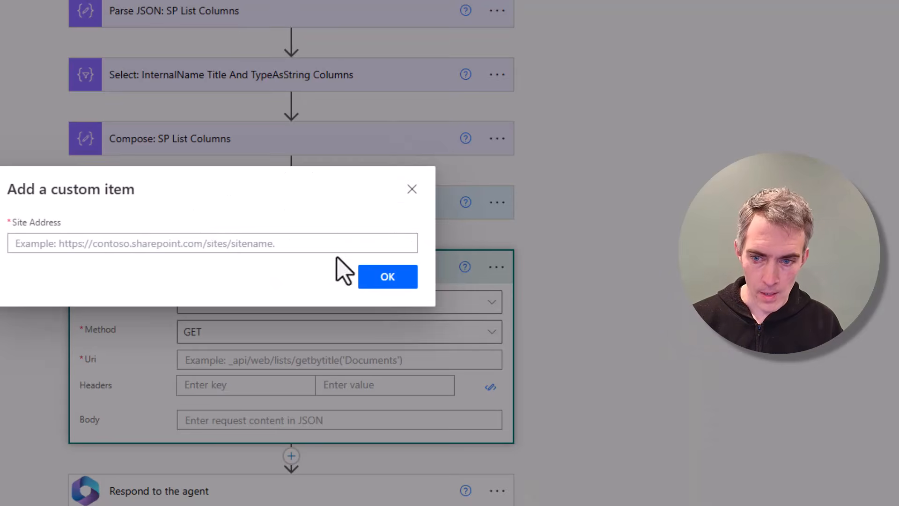
pyautogui.click(339, 240)
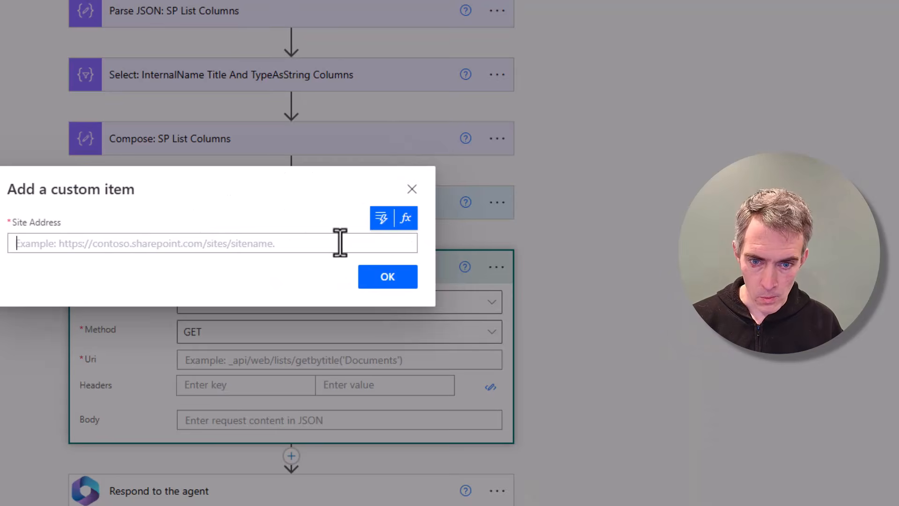
pyautogui.click(387, 225)
pyautogui.scroll(-1, 272, 292)
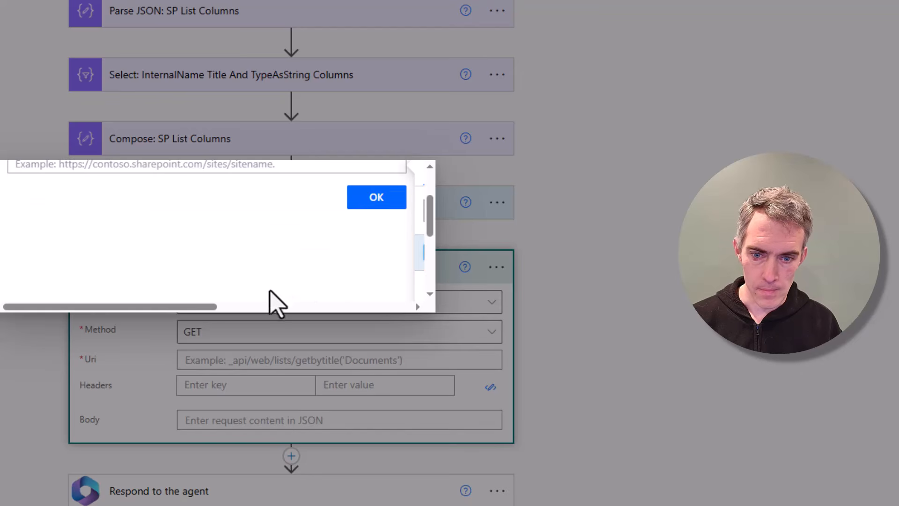
pyautogui.moveTo(192, 306); pyautogui.dragTo(328, 307)
pyautogui.click(293, 211)
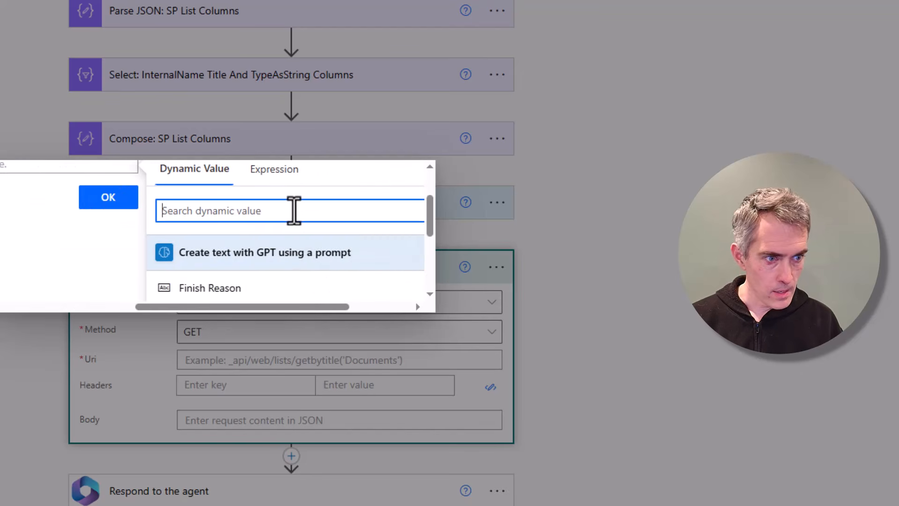
pyautogui.write('sp si')
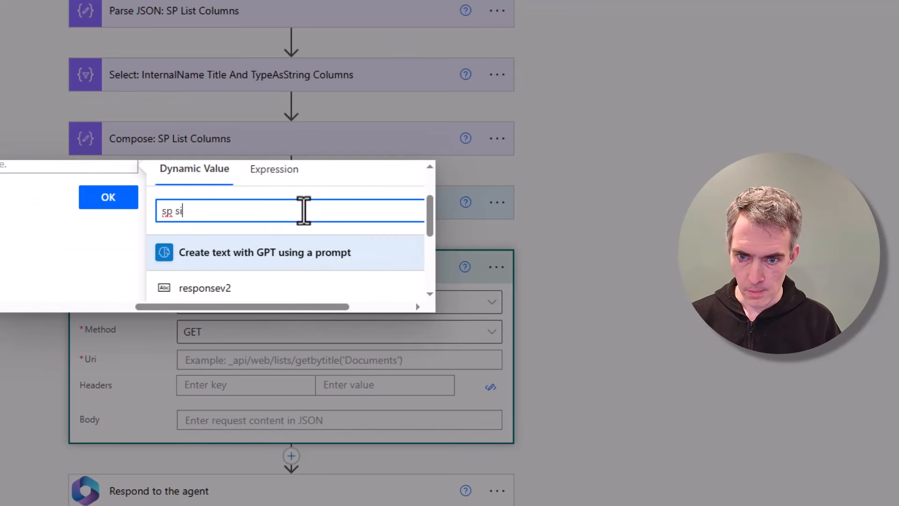
pyautogui.write('te')
pyautogui.scroll(-3, 306, 224)
pyautogui.click(299, 238)
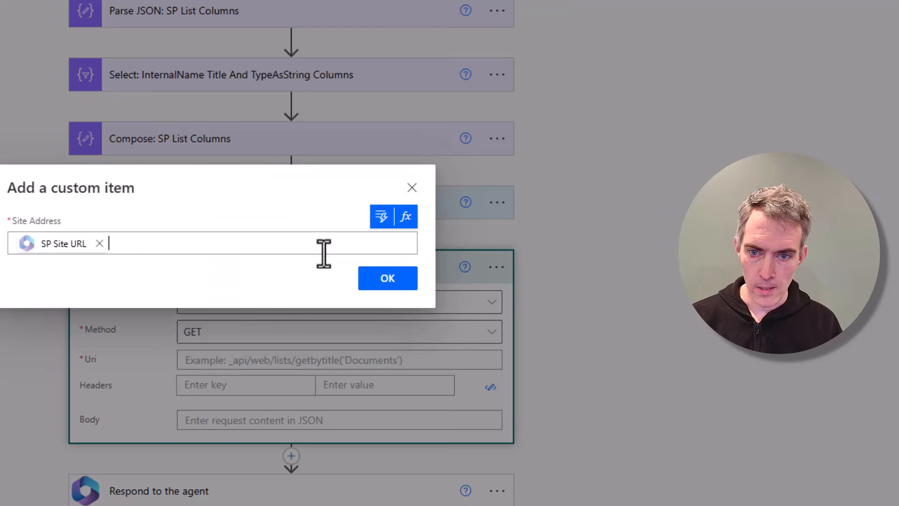
pyautogui.click(391, 281)
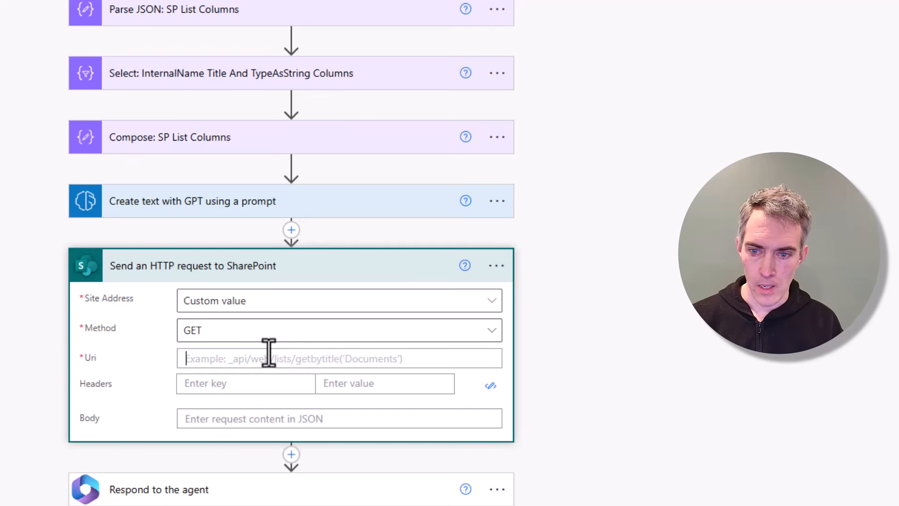
# Step: Fill the HTTP request's Uri field with the Text output of Create text with GPT using a prompt
pyautogui.click(304, 360)
pyautogui.click(473, 332)
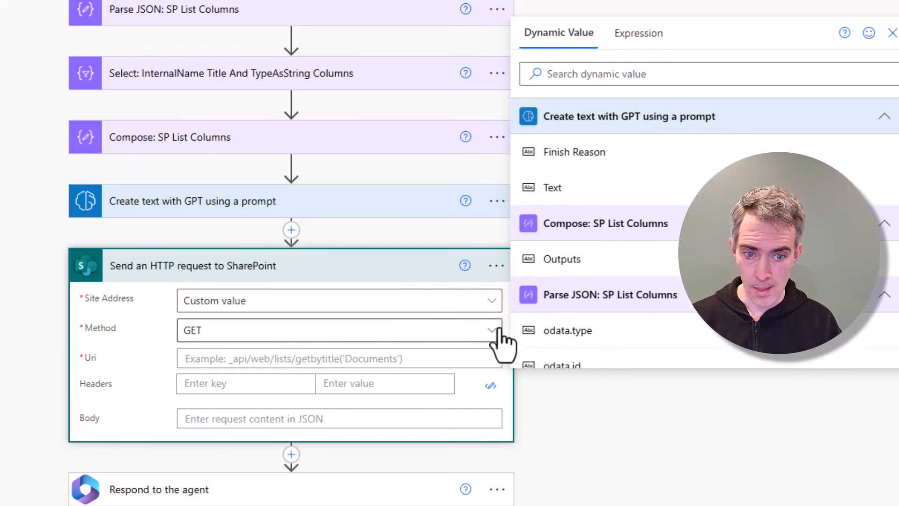
pyautogui.click(611, 211)
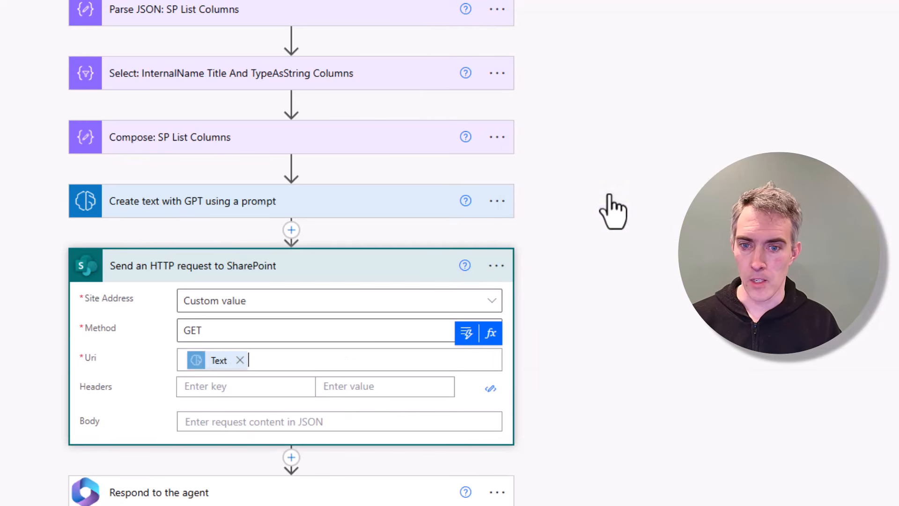
# Step: Rename the HTTP request action to Send an HTTP request to SharePoint: Get List Items
pyautogui.click(497, 268)
pyautogui.click(563, 111)
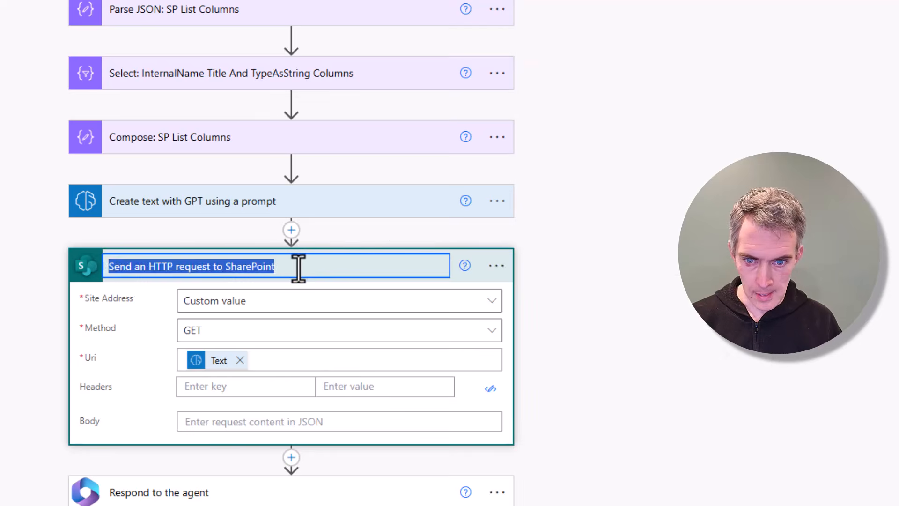
pyautogui.click(297, 266)
pyautogui.write(': G')
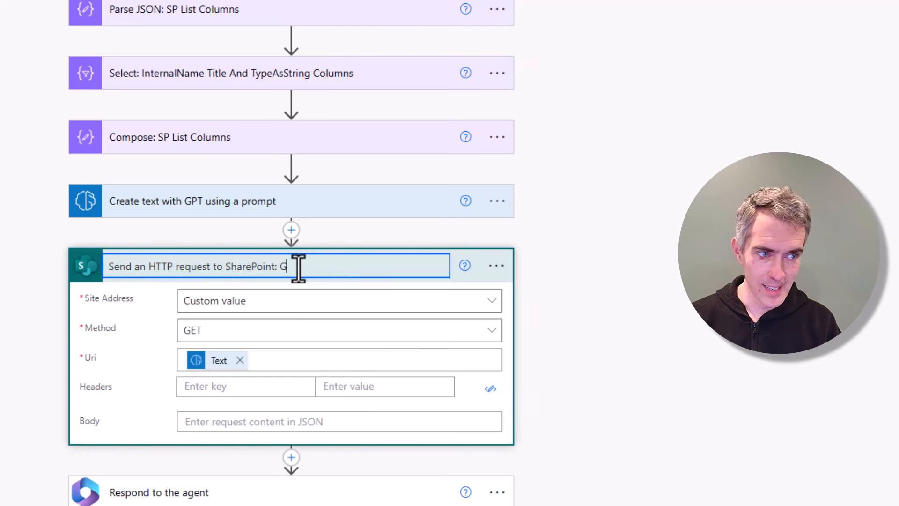
pyautogui.write('et List Items')
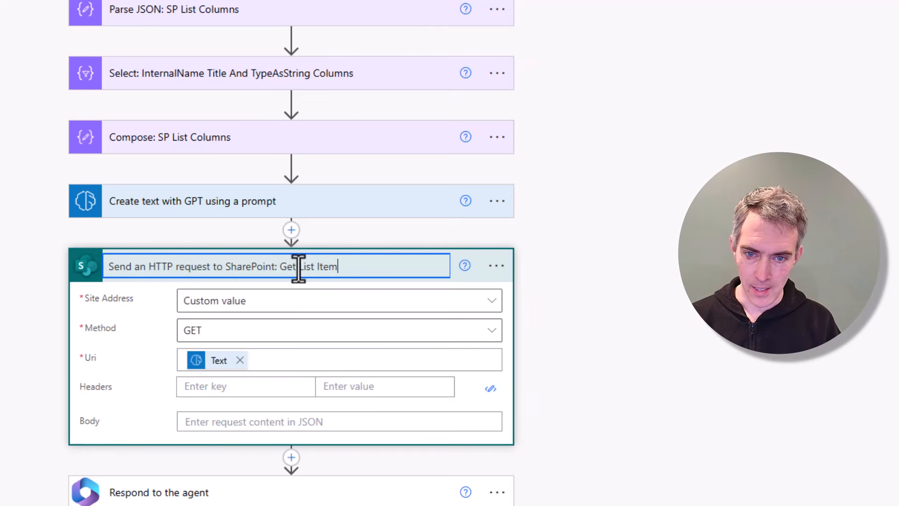
pyautogui.press('Return')
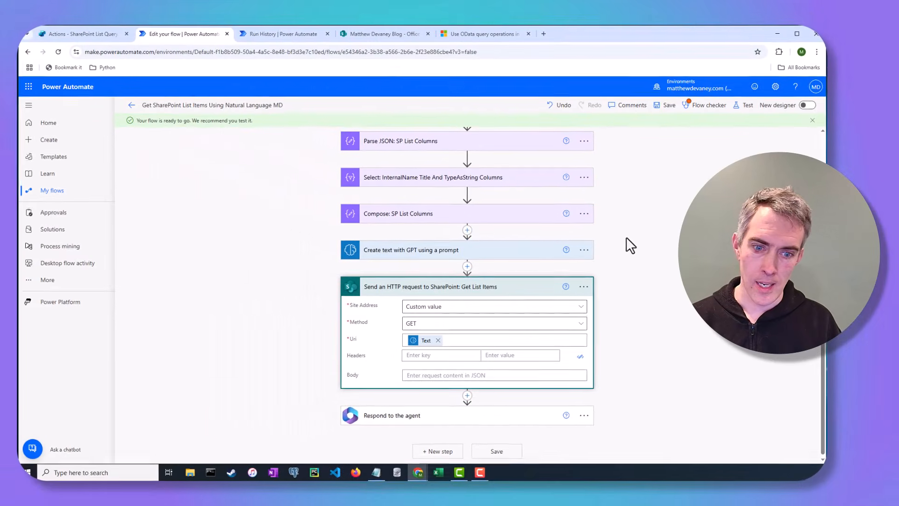
# Step: Save the flow and start a manual test of it
pyautogui.click(570, 180)
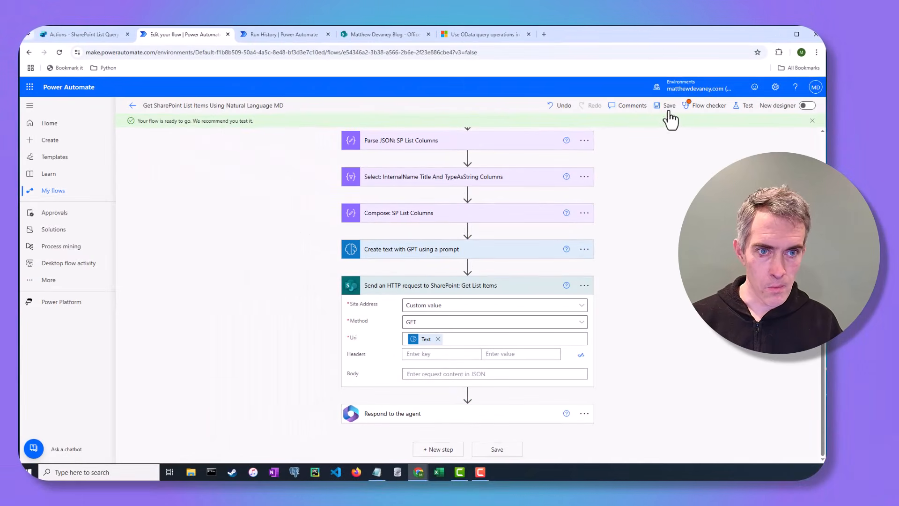
pyautogui.click(743, 106)
pyautogui.click(679, 132)
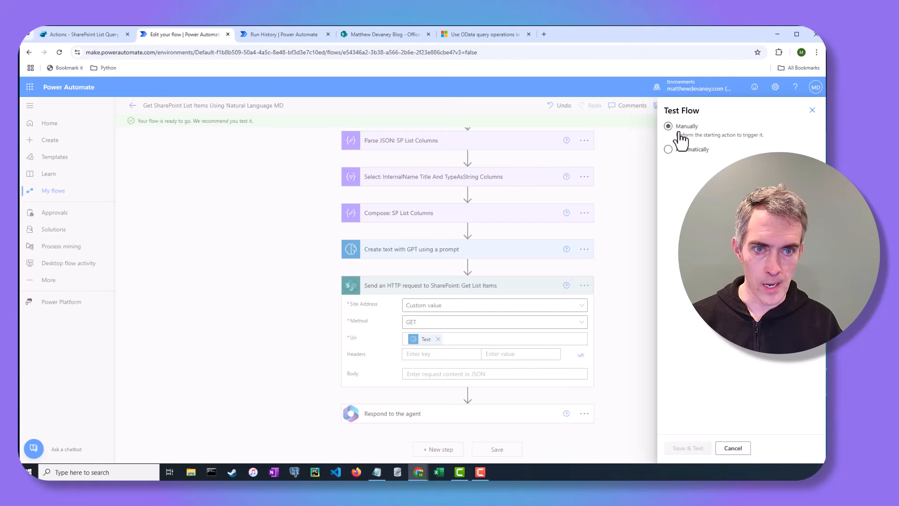
pyautogui.click(686, 448)
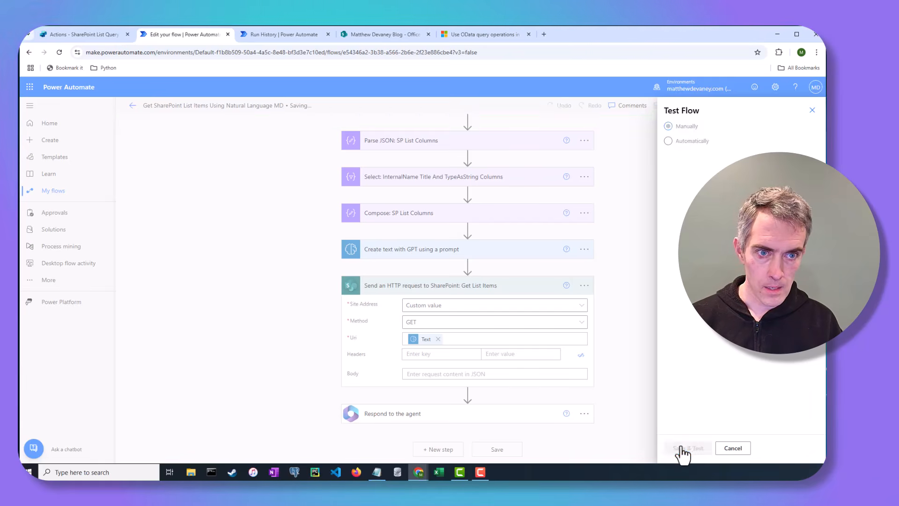
# Step: Copy the site URL from the Office Locations list's SharePoint page, then return to Power Automate and close the Flow checker
pyautogui.click(435, 38)
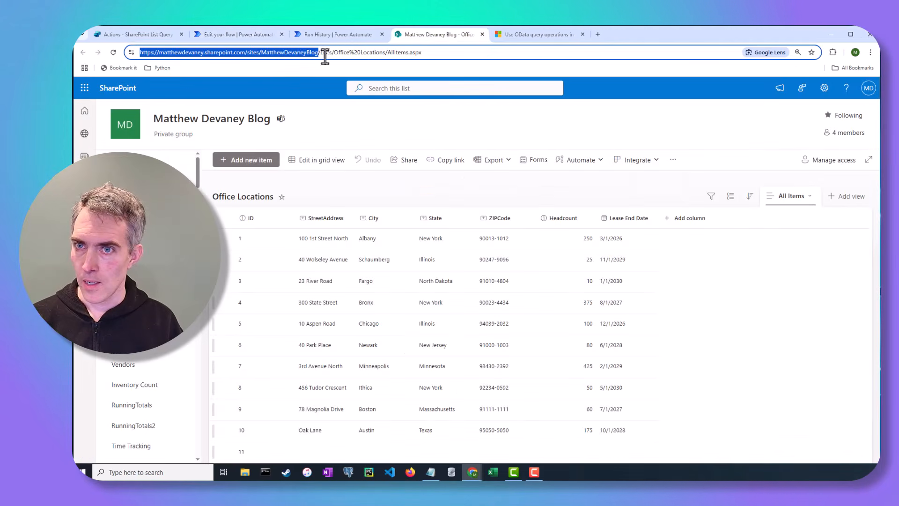
pyautogui.click(243, 35)
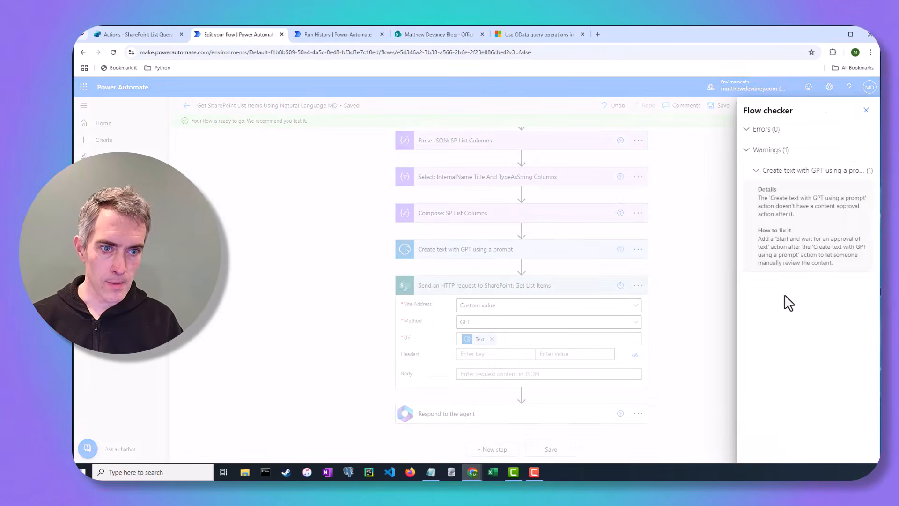
pyautogui.click(866, 110)
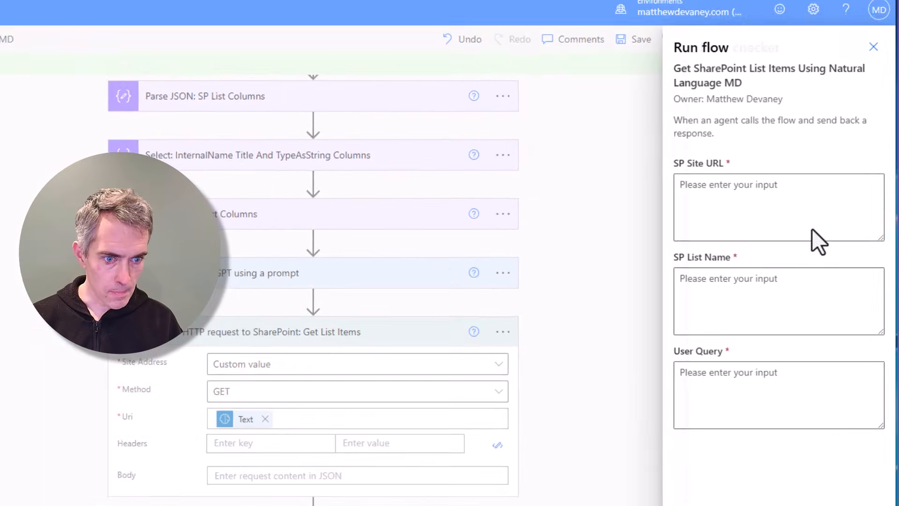
# Step: Run the flow with the copied site URL, the list name Office Locations and the query "Get me all of the offices in the State of Illinois"
pyautogui.click(769, 214)
pyautogui.write('https://matthewdevaney.sharepoint.com/sites/MatthewDevaneyBlog')
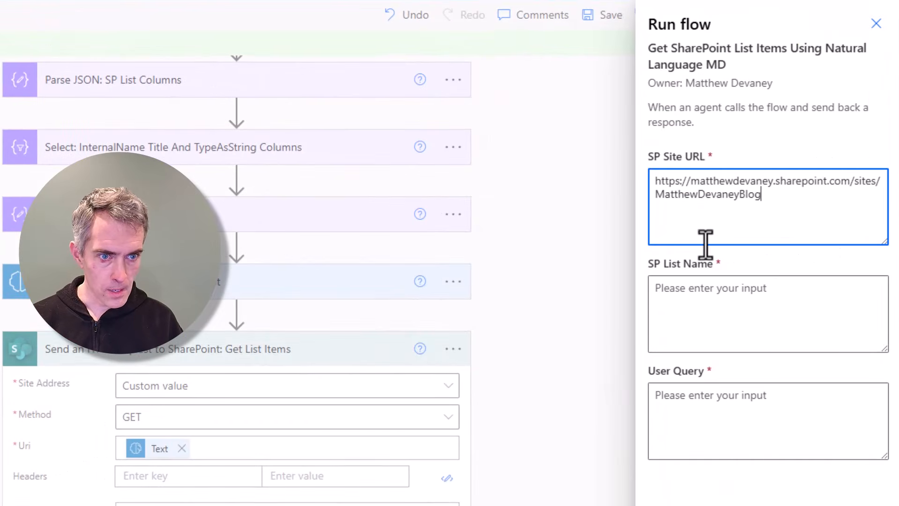
pyautogui.click(723, 307)
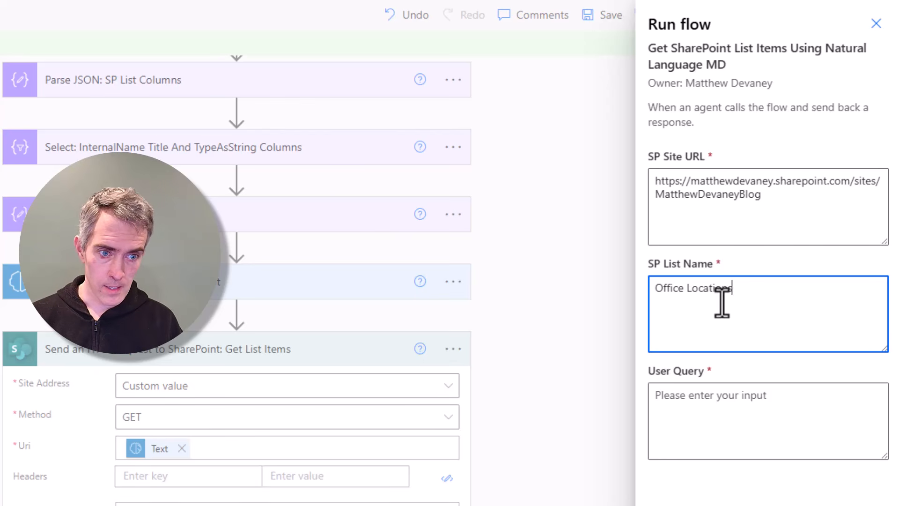
pyautogui.click(752, 418)
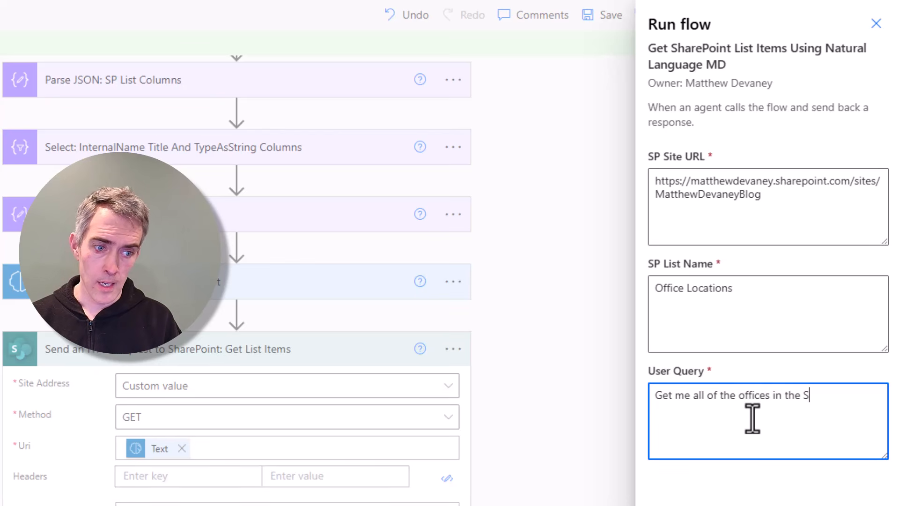
pyautogui.write('Get me all of the offices in the State of Illino')
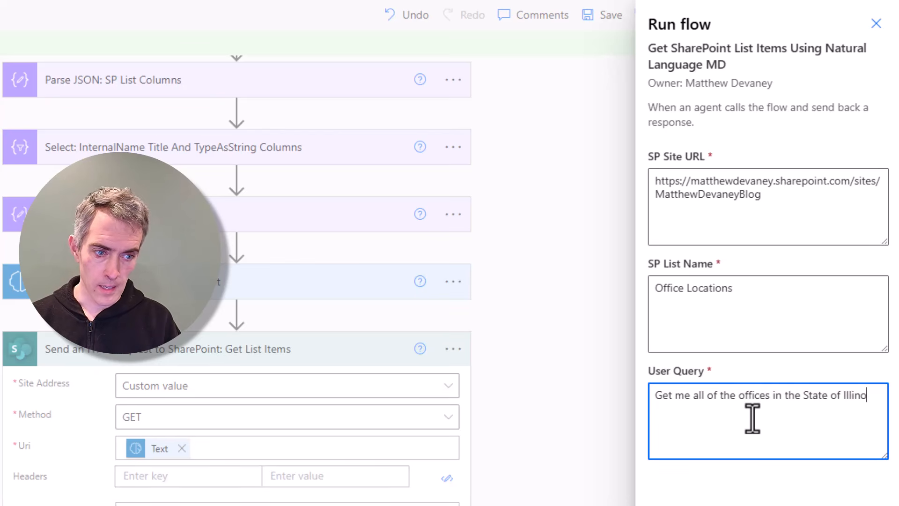
pyautogui.write('is')
pyautogui.click(779, 446)
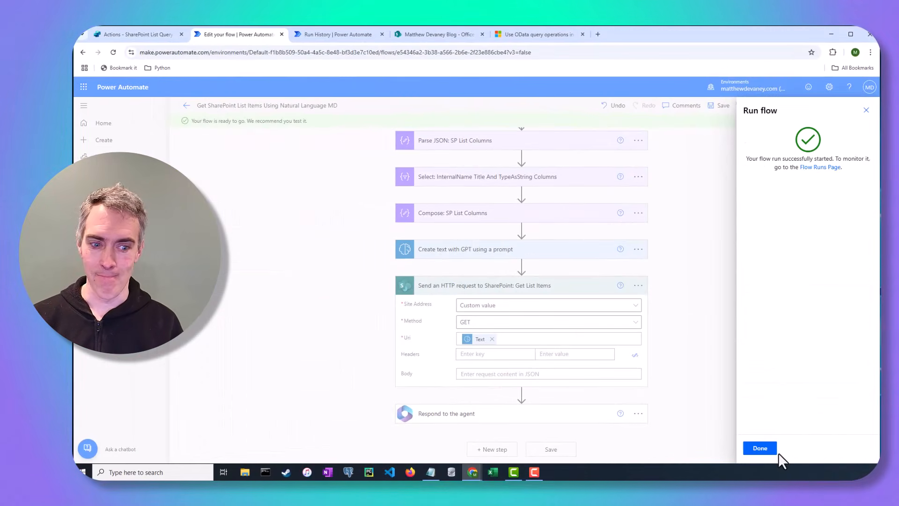
pyautogui.click(760, 448)
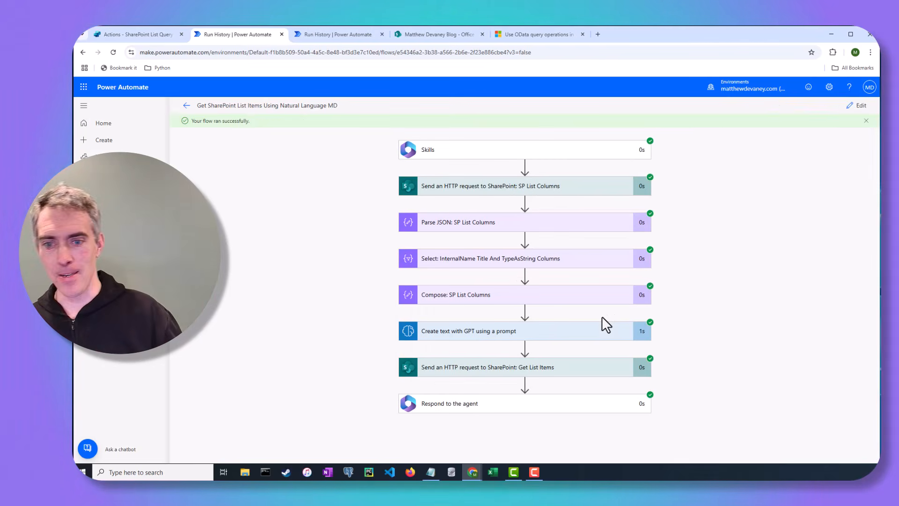
# Step: Examine the generated URI in the raw outputs of Create text with GPT using a prompt, then collapse the action
pyautogui.click(594, 336)
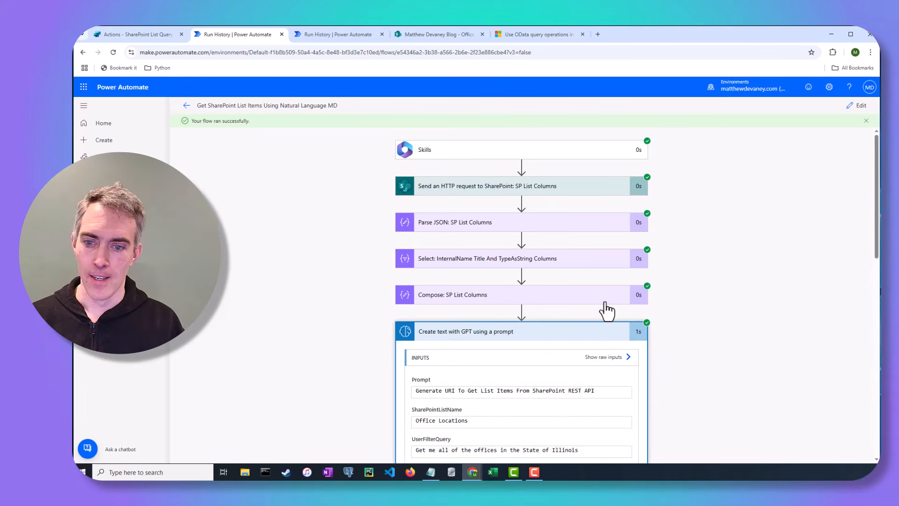
pyautogui.scroll(-1, 606, 307)
pyautogui.scroll(-2, 458, 257)
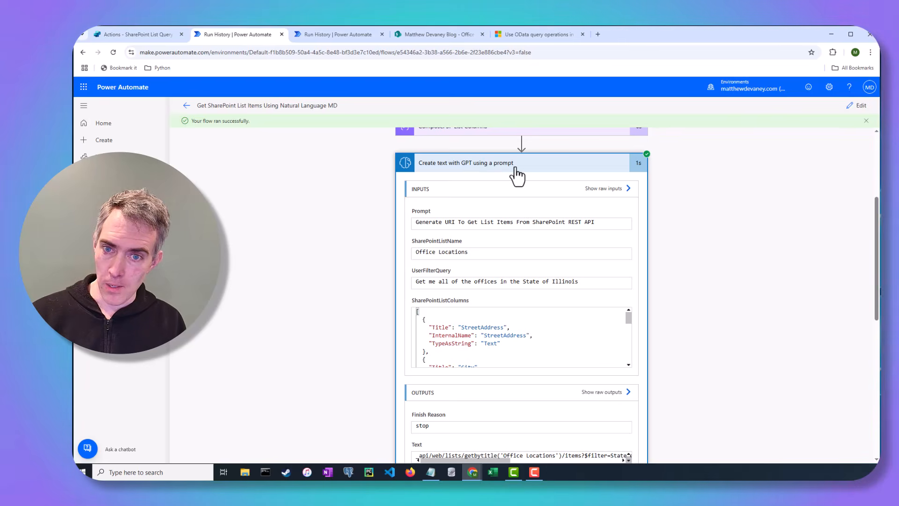
pyautogui.scroll(-1, 605, 323)
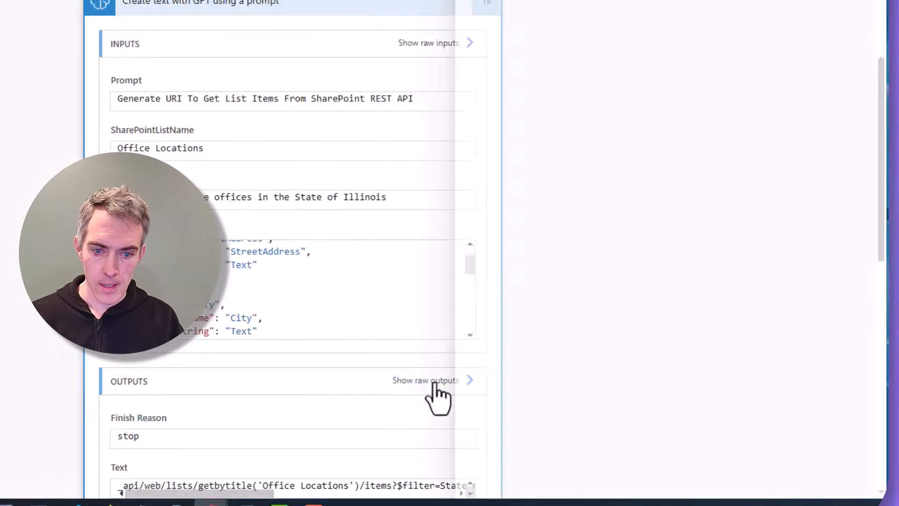
pyautogui.click(607, 391)
pyautogui.scroll(-1, 491, 164)
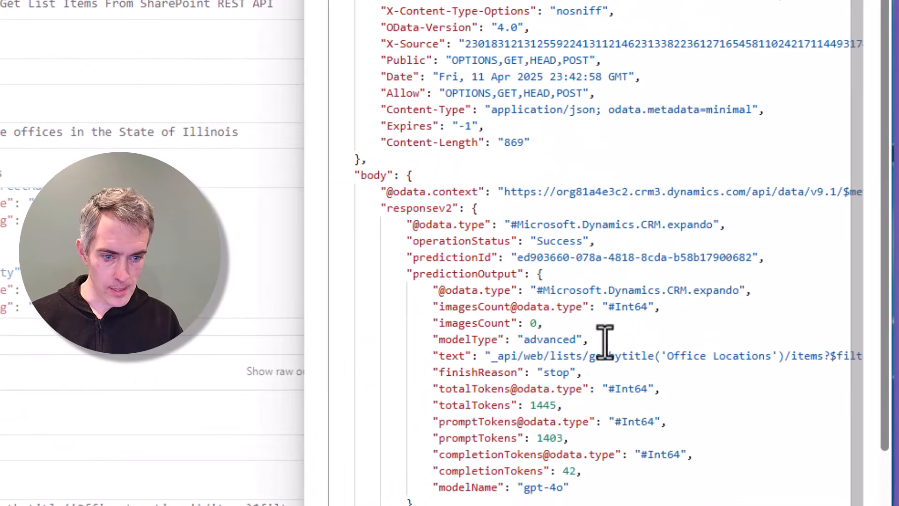
pyautogui.moveTo(491, 359); pyautogui.dragTo(833, 356)
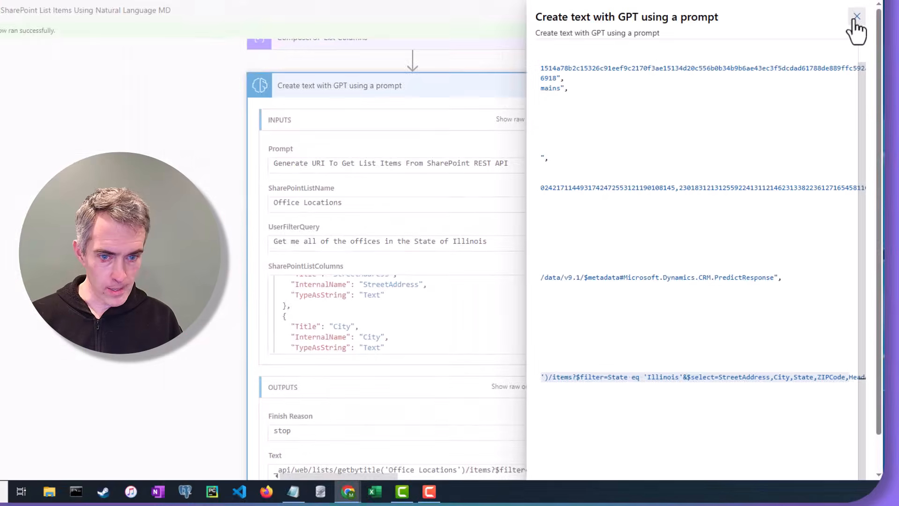
pyautogui.click(854, 24)
pyautogui.click(597, 164)
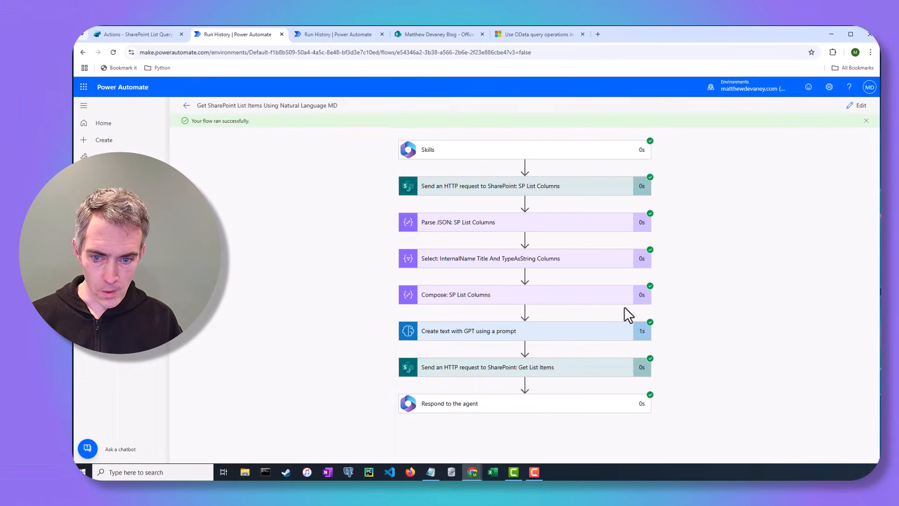
# Step: Examine the body in the raw outputs of the Get List Items HTTP request, then close the outputs
pyautogui.click(521, 374)
pyautogui.scroll(-5, 702, 286)
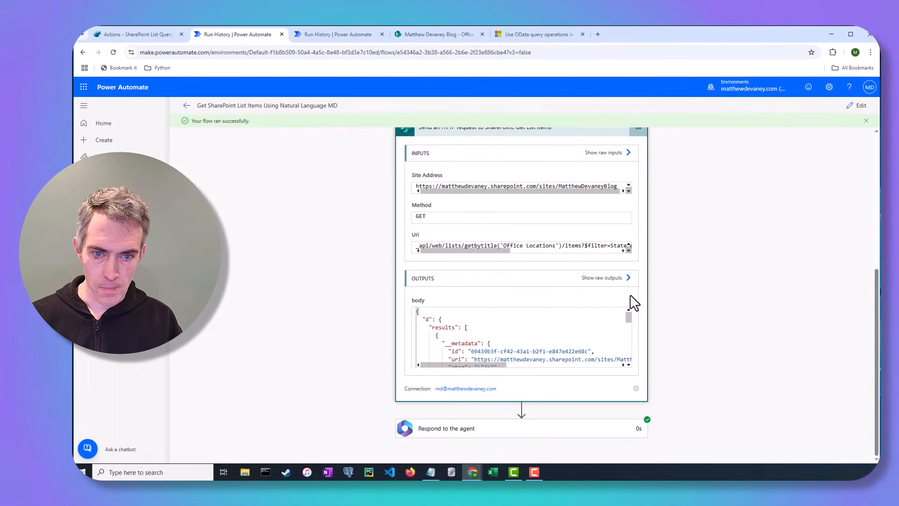
pyautogui.click(629, 277)
pyautogui.scroll(-5, 843, 224)
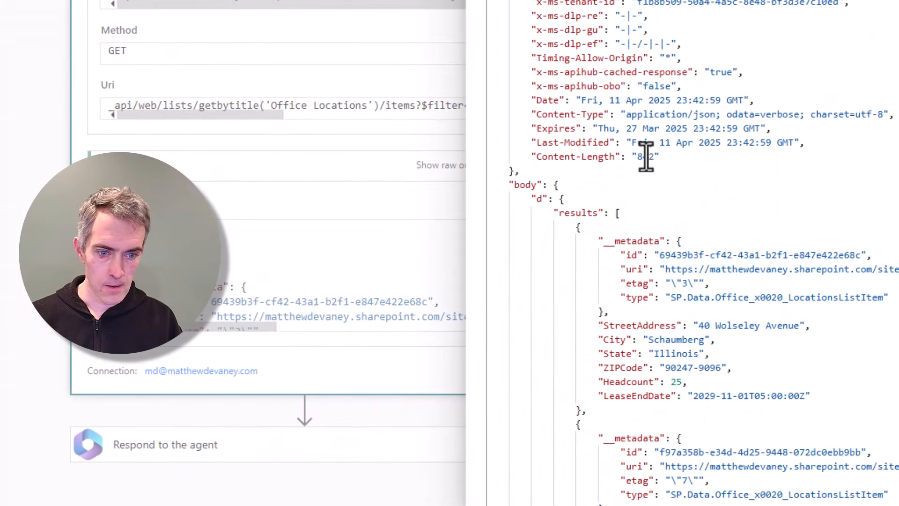
pyautogui.scroll(-3, 646, 157)
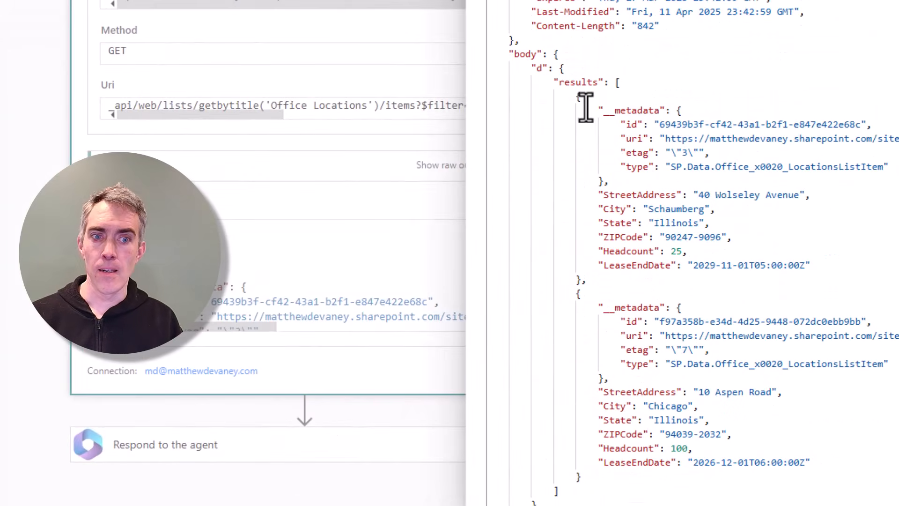
pyautogui.click(508, 56)
pyautogui.moveTo(509, 55); pyautogui.dragTo(555, 504)
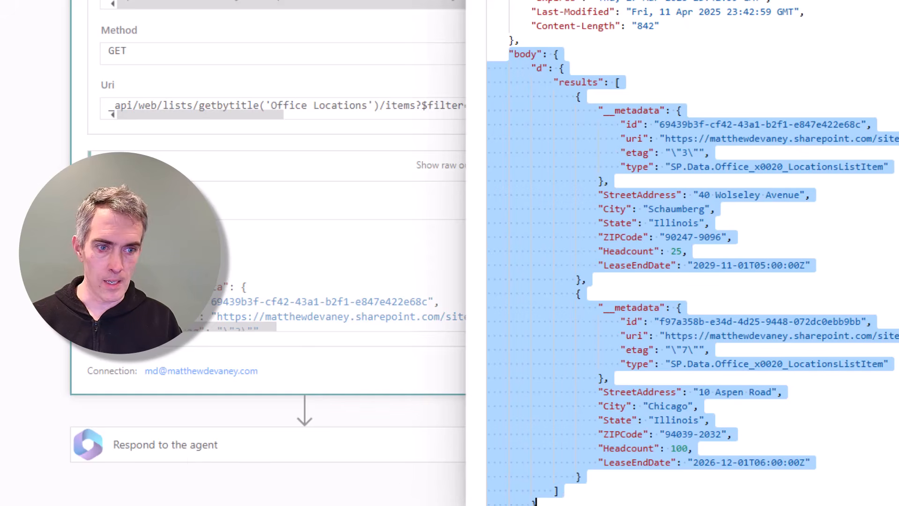
pyautogui.click(426, 106)
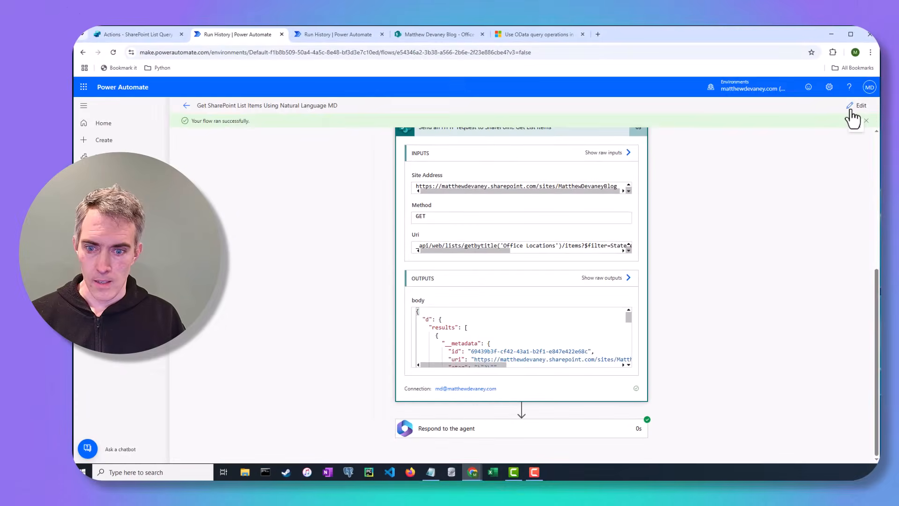
# Step: Return to editing the flow and add a Data Operation Select action directly after the Get List Items HTTP request
pyautogui.click(852, 107)
pyautogui.scroll(-2, 656, 279)
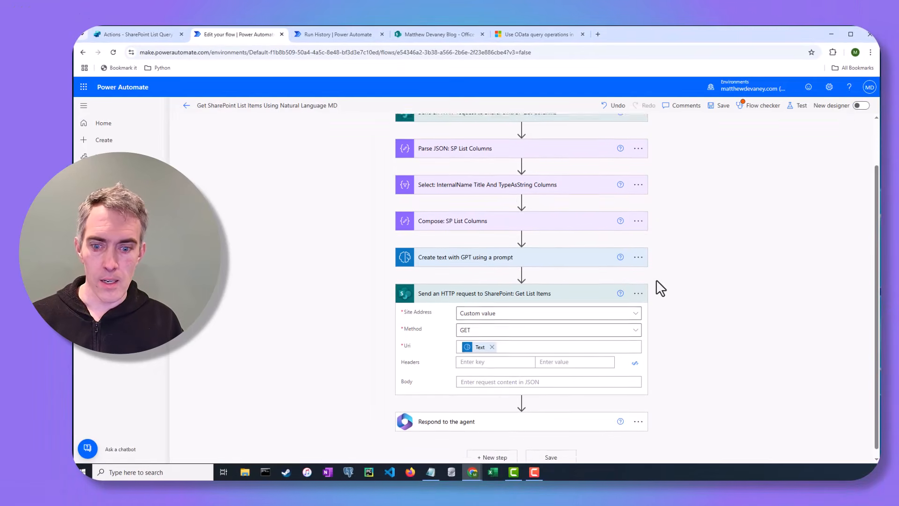
pyautogui.click(521, 394)
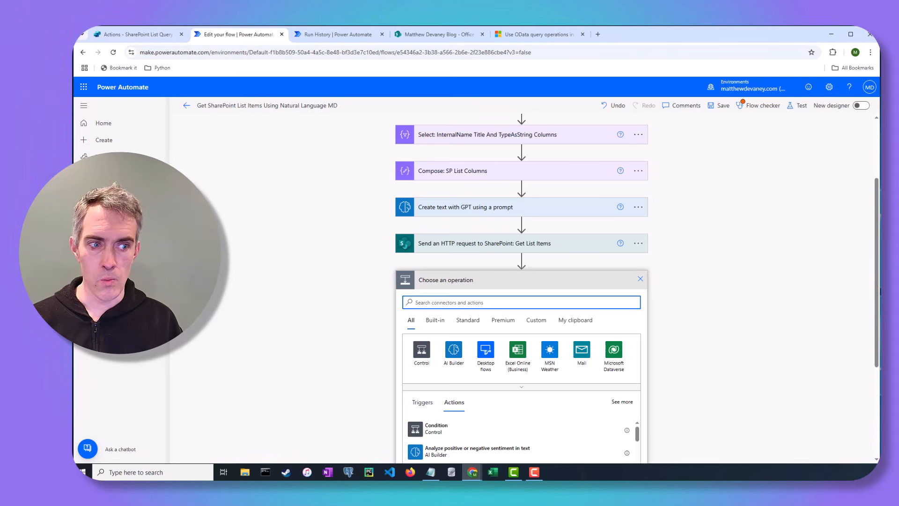
pyautogui.scroll(-4, 648, 358)
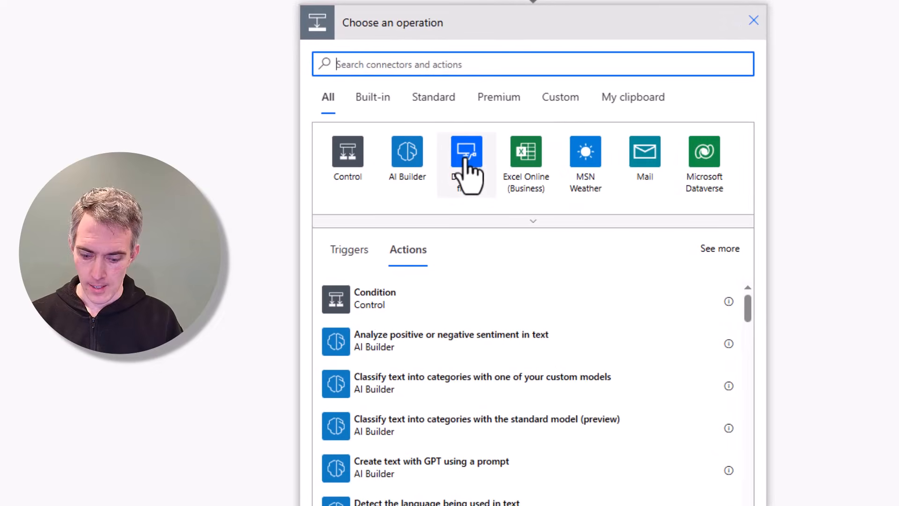
pyautogui.write('select')
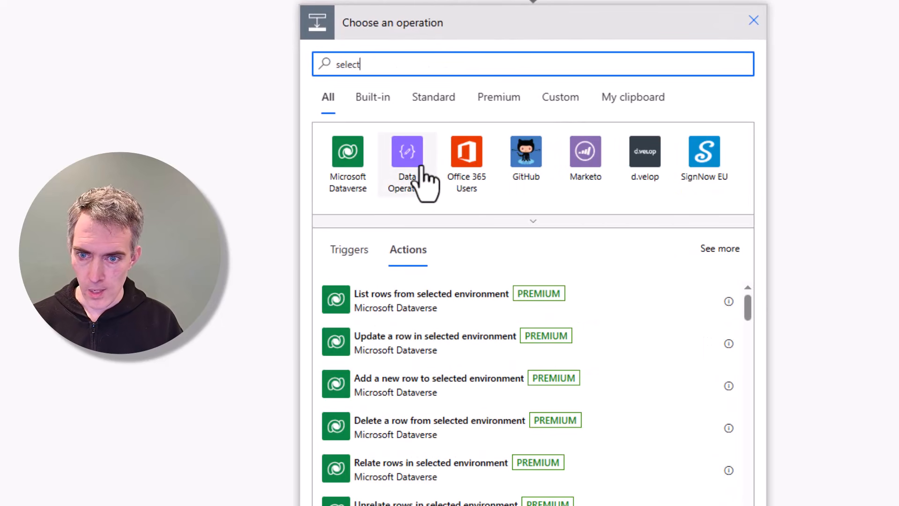
pyautogui.click(420, 180)
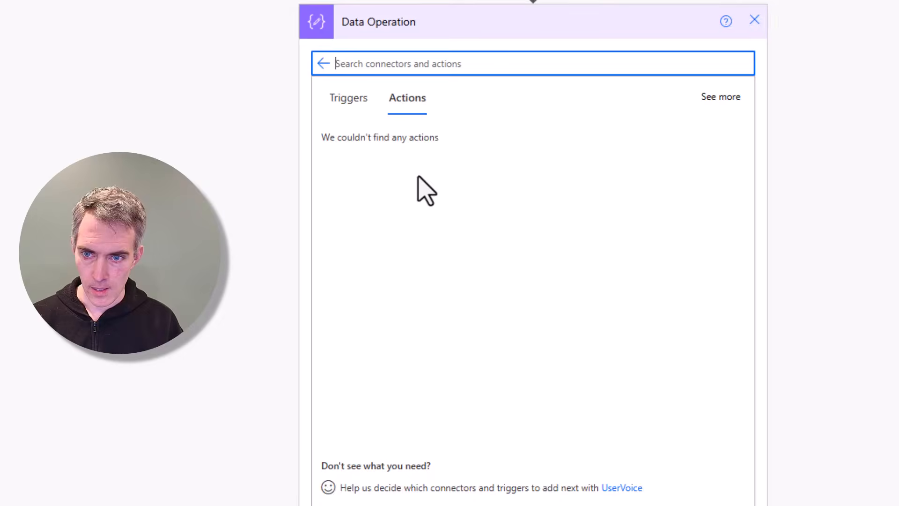
pyautogui.click(380, 406)
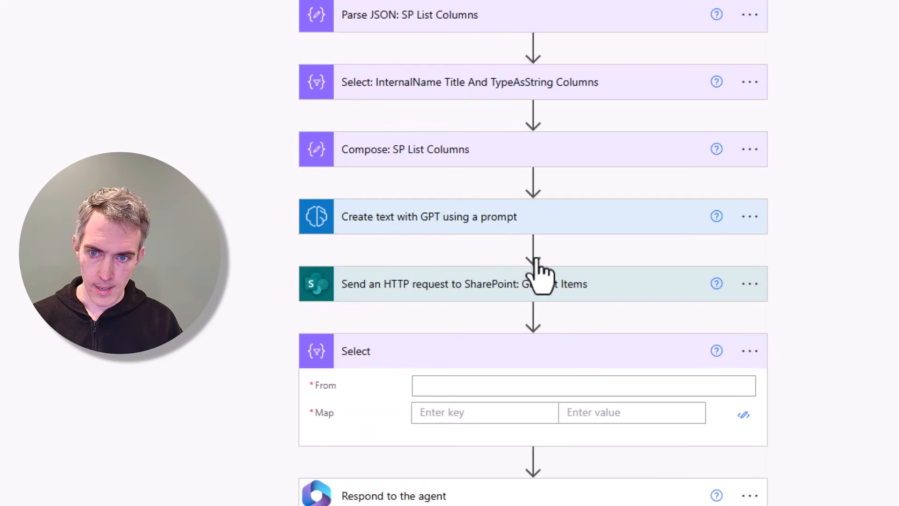
# Step: Rename the new Select action to Select: Remove Metadata
pyautogui.click(749, 351)
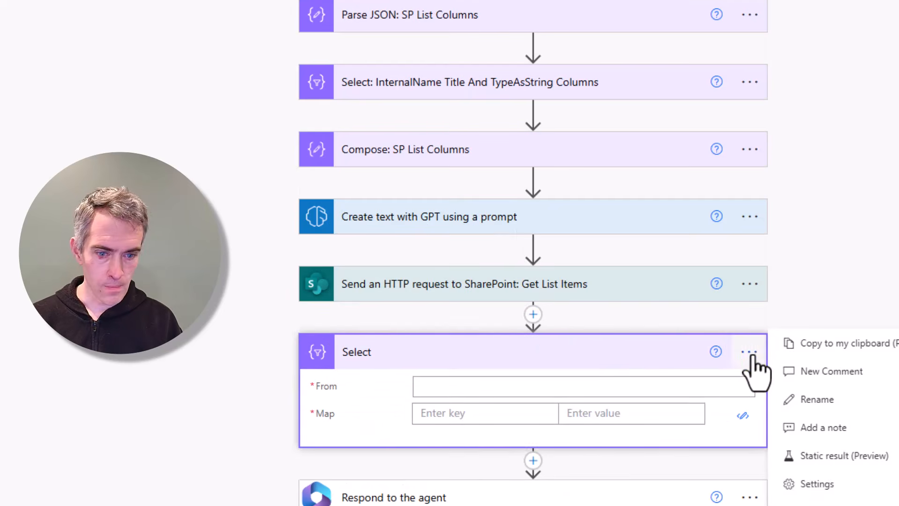
pyautogui.click(804, 400)
pyautogui.click(529, 349)
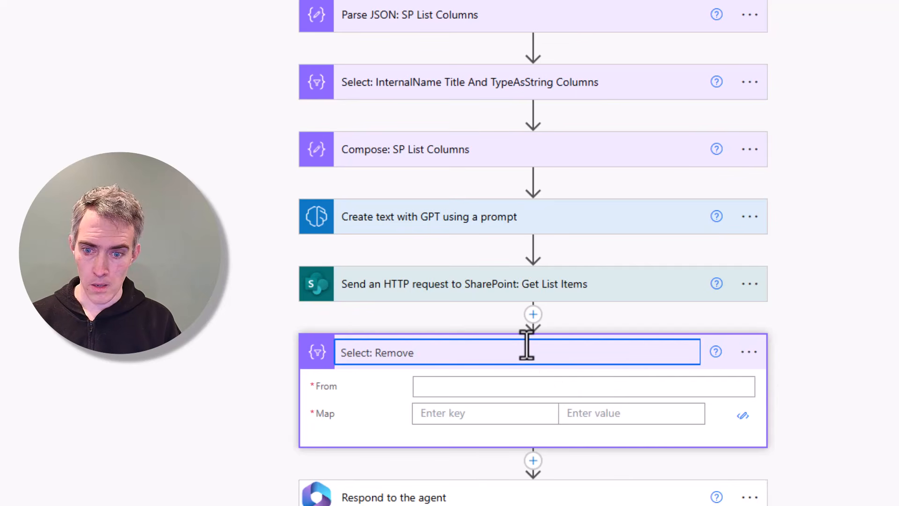
pyautogui.write(': Remove Metada')
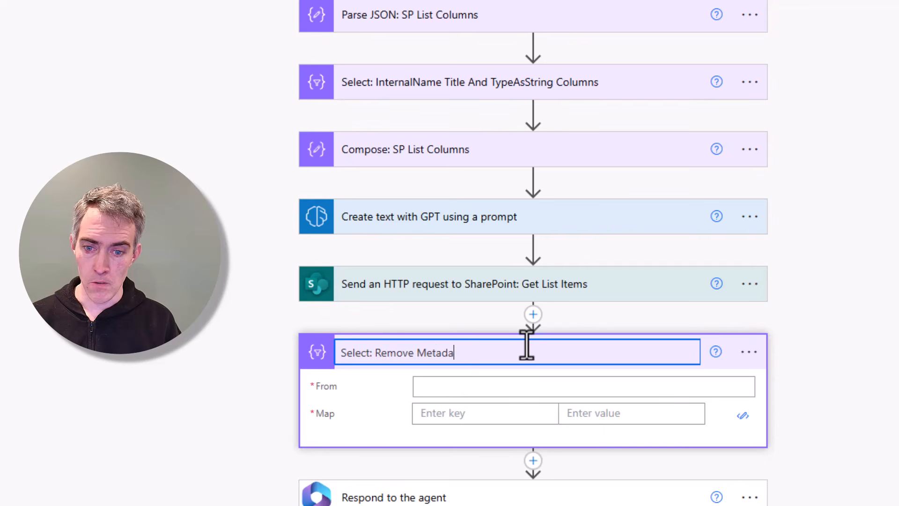
pyautogui.write('ta')
pyautogui.press('Return')
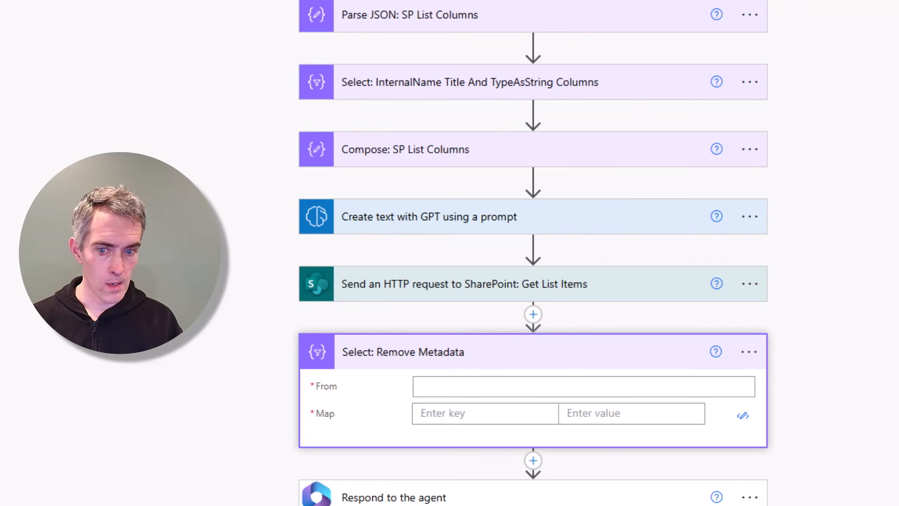
# Step: Insert the Get List Items body output in the Select action's From field and transfer its reference into a new expression
pyautogui.click(576, 387)
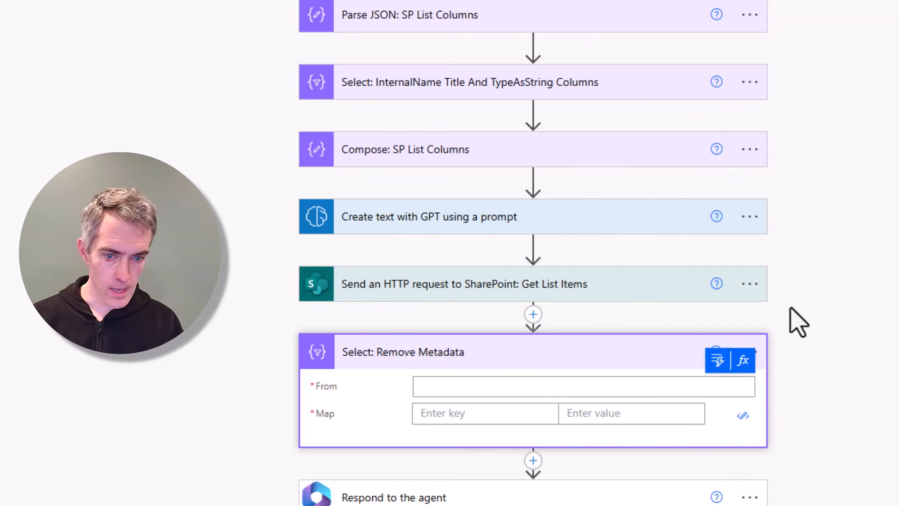
pyautogui.click(718, 360)
pyautogui.scroll(-2, 855, 181)
pyautogui.scroll(2, 888, 157)
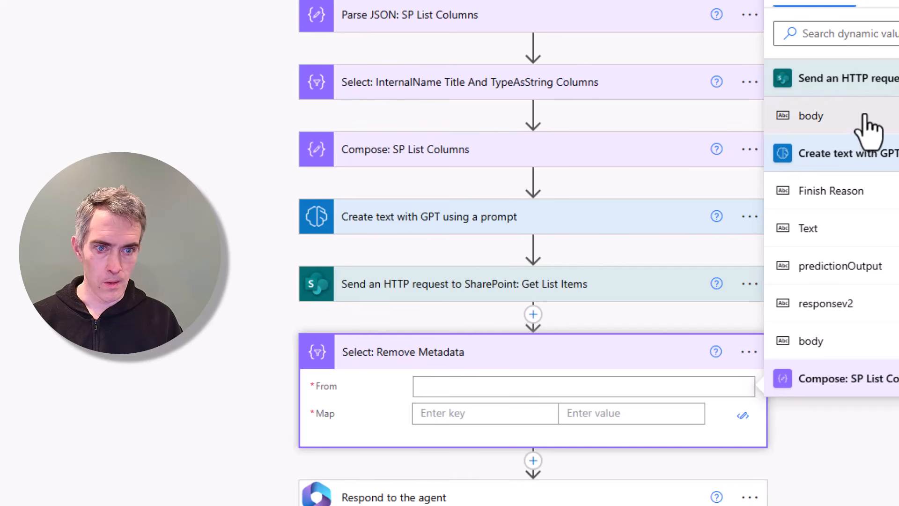
pyautogui.click(829, 119)
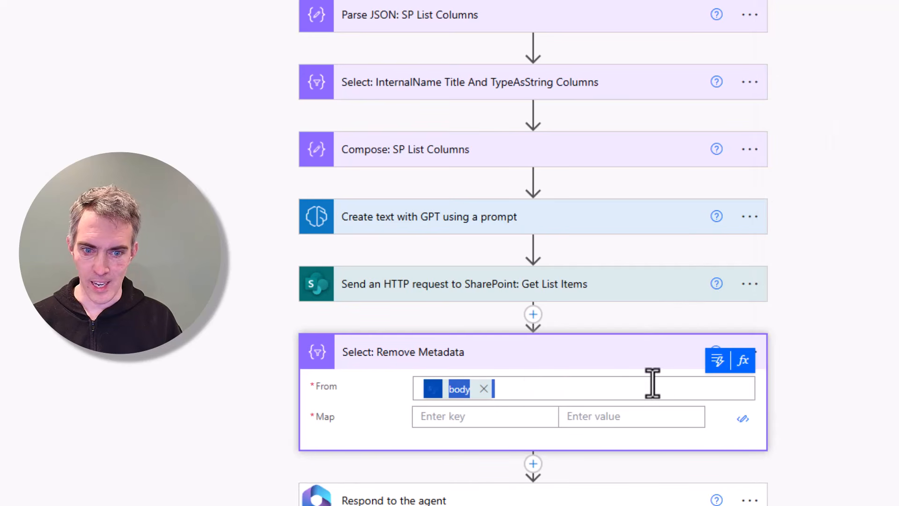
pyautogui.click(743, 361)
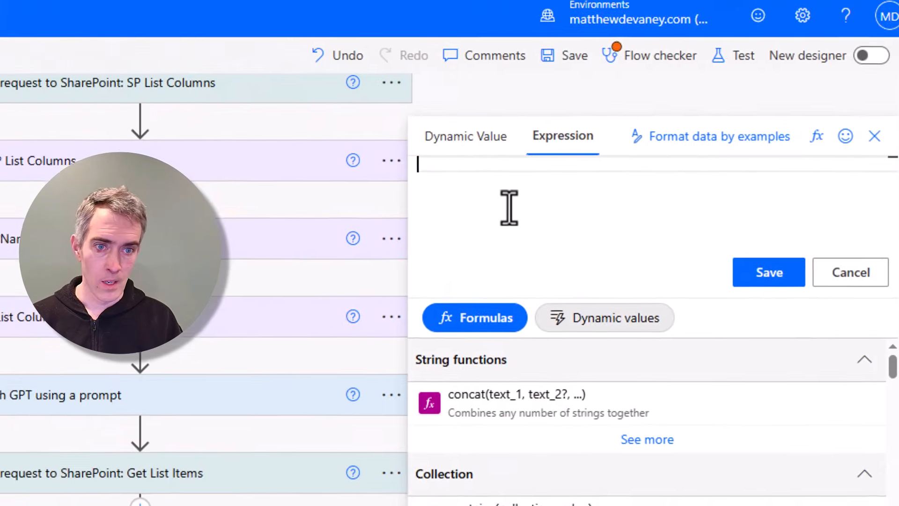
pyautogui.write("@{body('Send_an_HTTP_request_to_SharePoint:_Get_List_Items')")
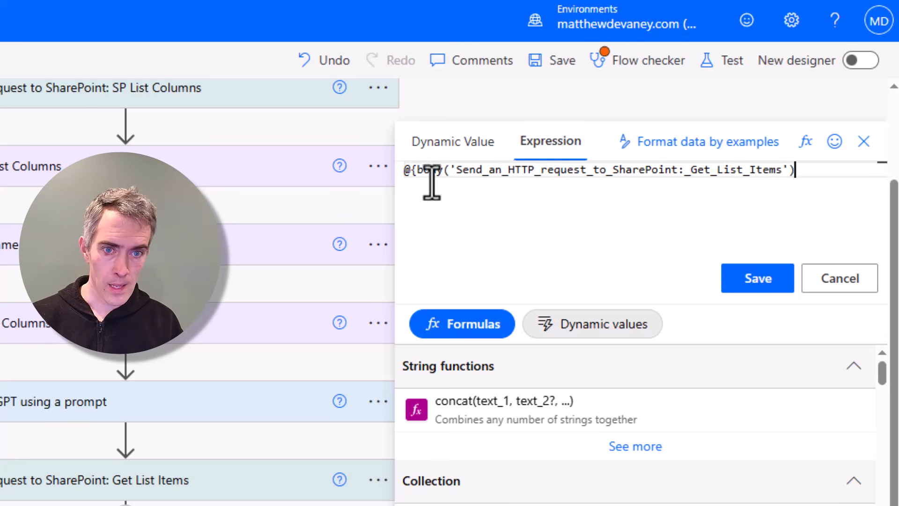
# Step: Edit the From expression to body('Send_an_HTTP_request_to_SharePoint:_Get_List_Items')?['d']?['results'] and save it
pyautogui.click(418, 170)
pyautogui.press('BackSpace')
pyautogui.press('BackSpace')
pyautogui.click(786, 172)
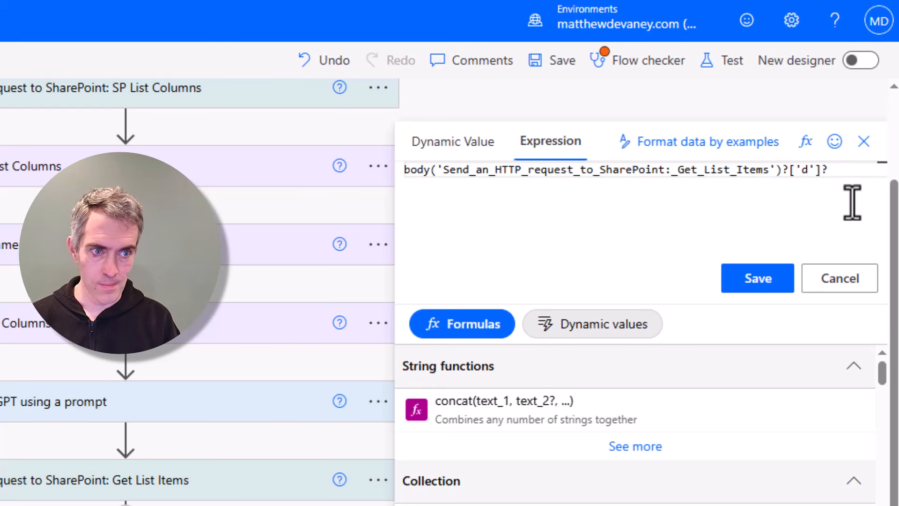
pyautogui.write('results')
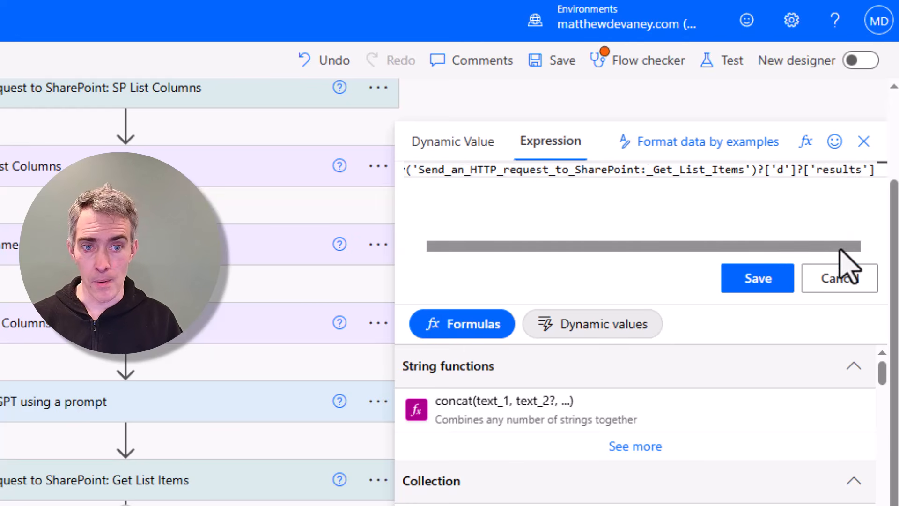
pyautogui.moveTo(842, 247); pyautogui.dragTo(766, 251)
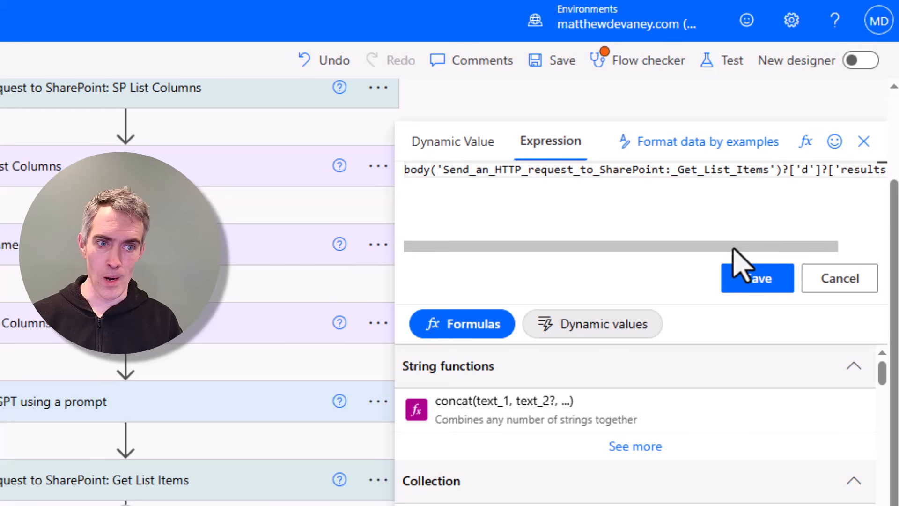
pyautogui.click(774, 281)
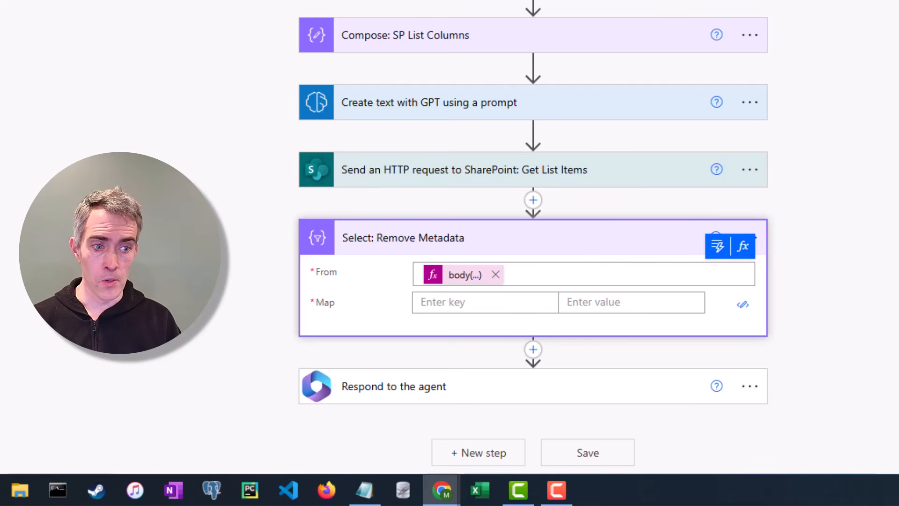
# Step: Switch the Map field of Select: Remove Metadata to text mode and clear its default content
pyautogui.click(742, 305)
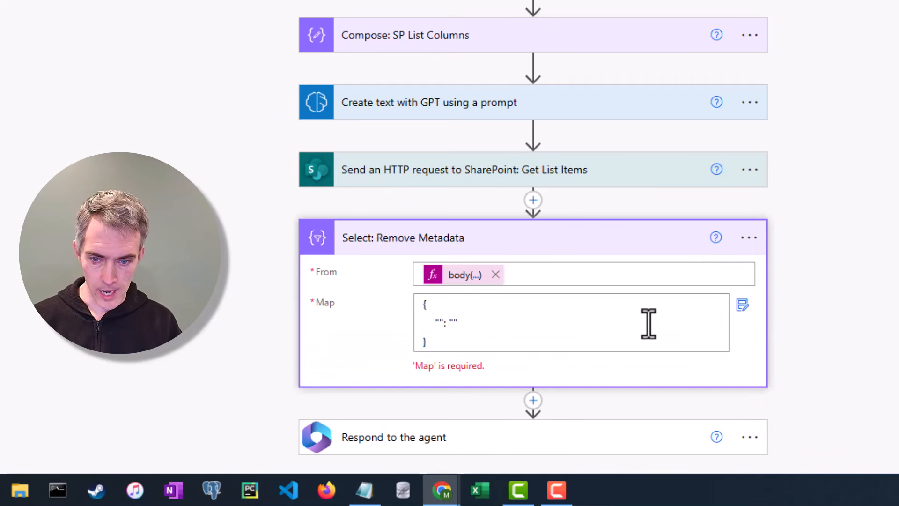
pyautogui.hotkey('ctrl', 'a')
pyautogui.press('BackSpace')
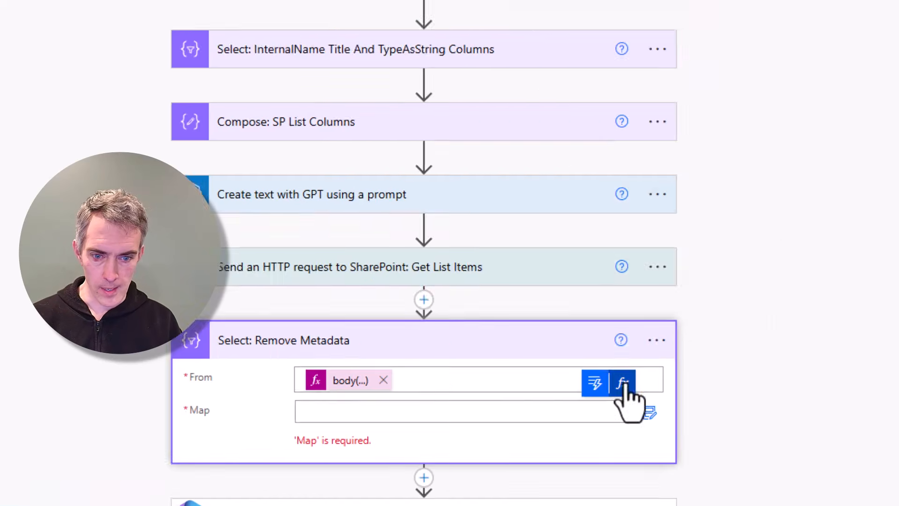
# Step: Set the Map field of Select: Remove Metadata to the expression removeProperty(item(),'__metadata')
pyautogui.click(717, 276)
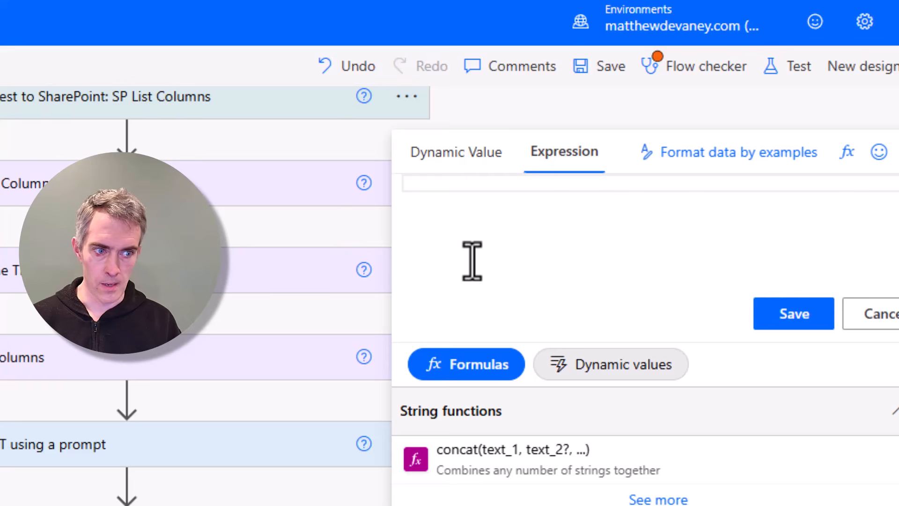
pyautogui.write('reni')
pyautogui.press('BackSpace')
pyautogui.write('move')
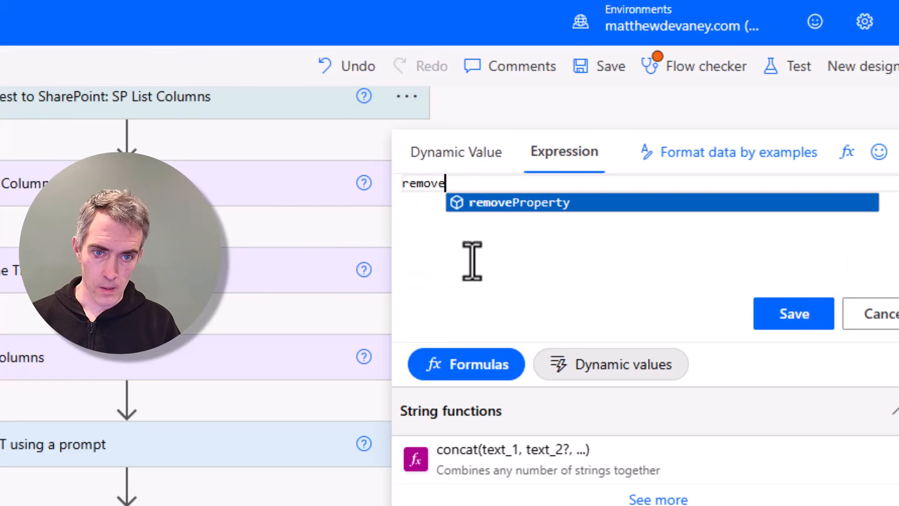
pyautogui.press('Tab')
pyautogui.write('item')
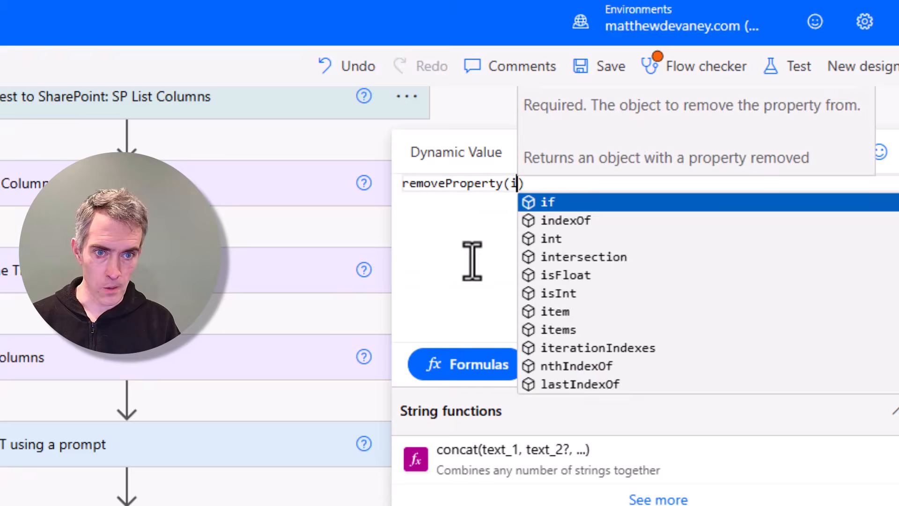
pyautogui.press('Tab')
pyautogui.press('Right')
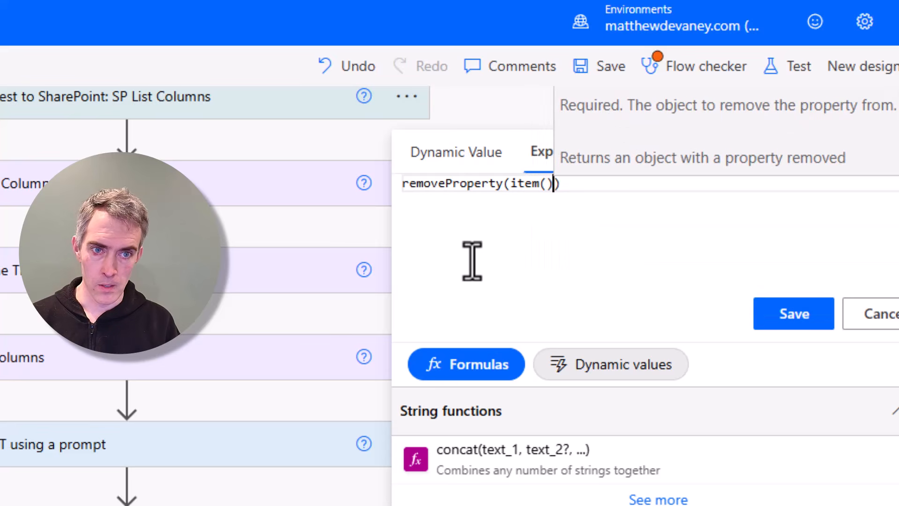
pyautogui.write(',')
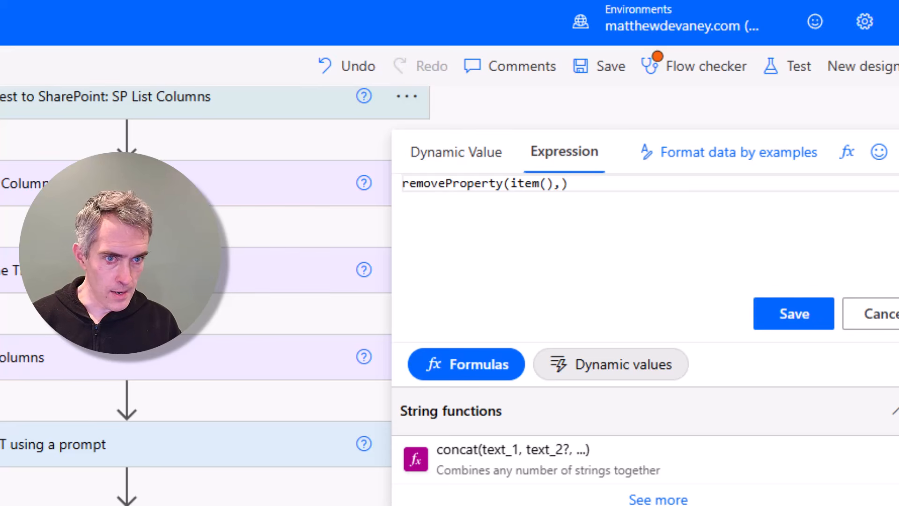
pyautogui.click(560, 185)
pyautogui.write("'__metadata'")
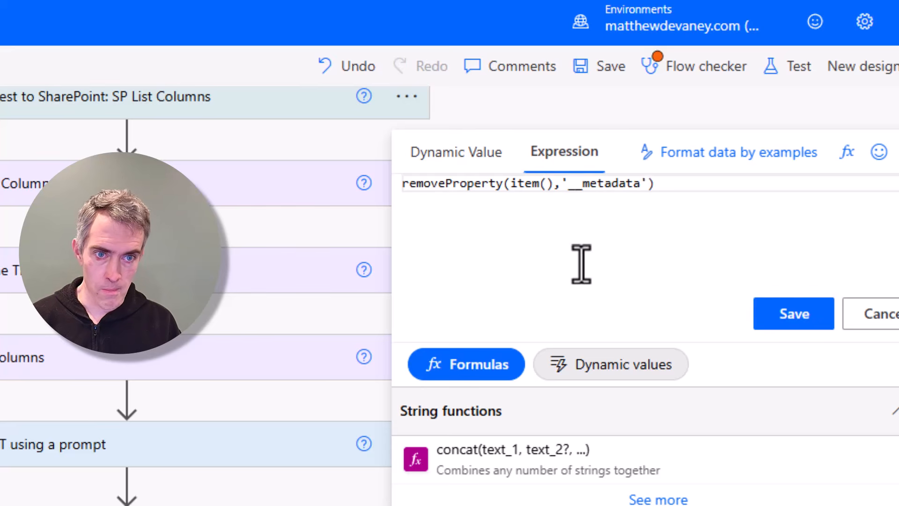
pyautogui.doubleClick(579, 184)
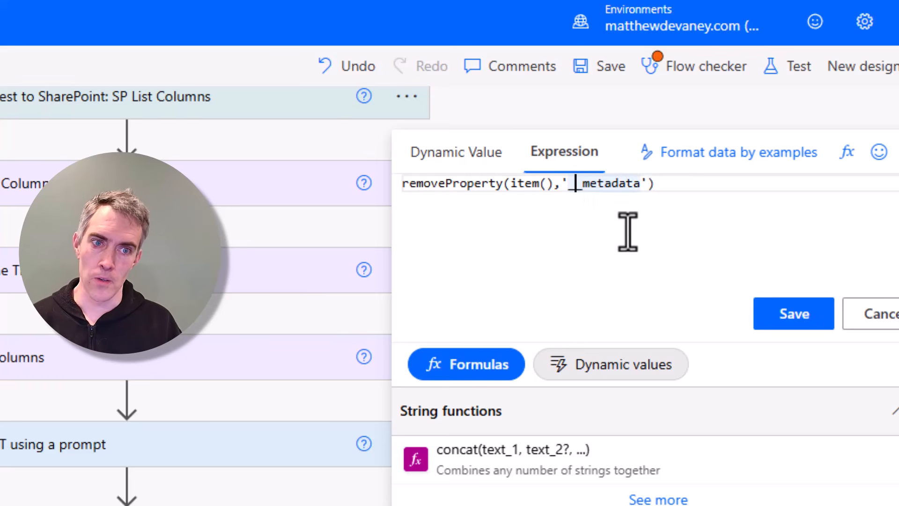
pyautogui.click(768, 309)
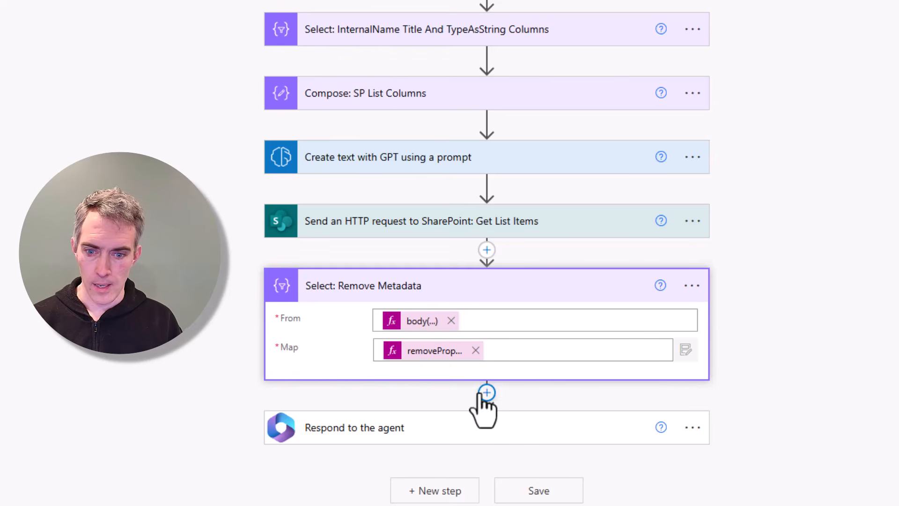
# Step: Add a Data Operation Compose action after Select: Remove Metadata and rename it Compose: Convert List Items Object To Text
pyautogui.click(482, 395)
pyautogui.click(488, 405)
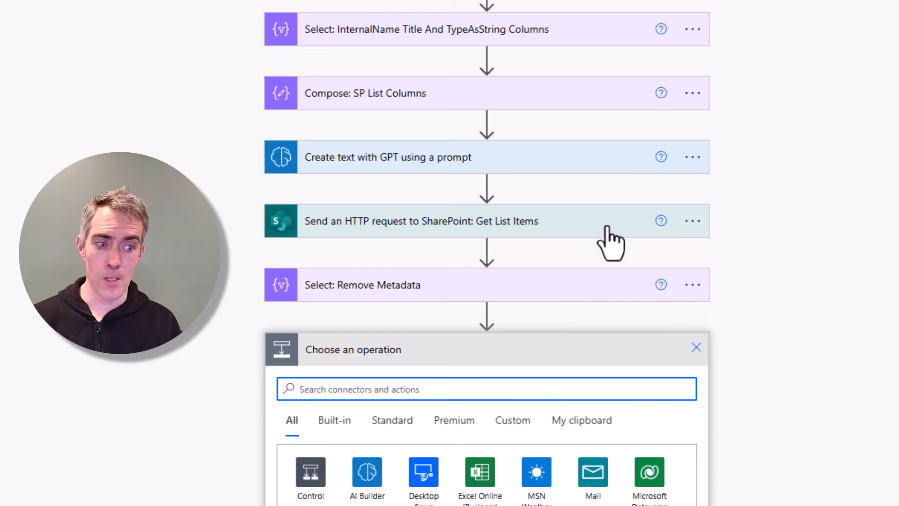
pyautogui.scroll(-2, 597, 241)
pyautogui.write('compose')
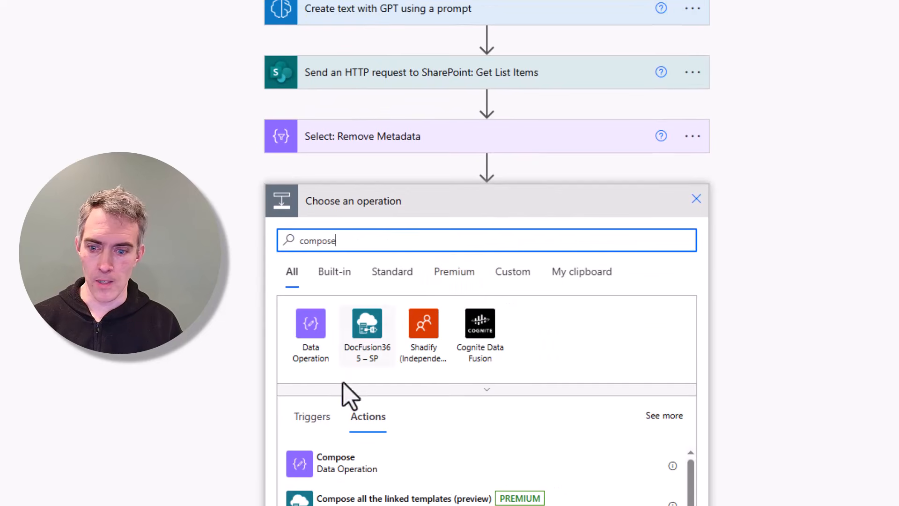
pyautogui.click(345, 466)
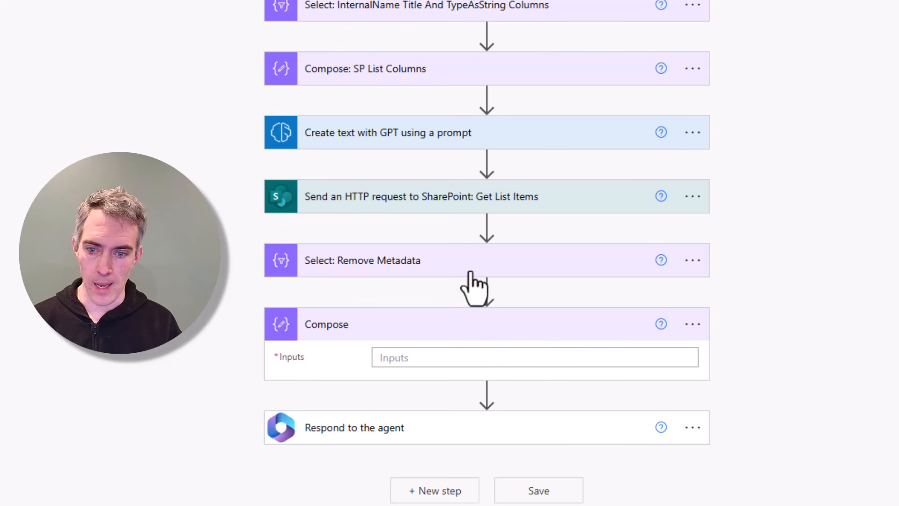
pyautogui.click(693, 324)
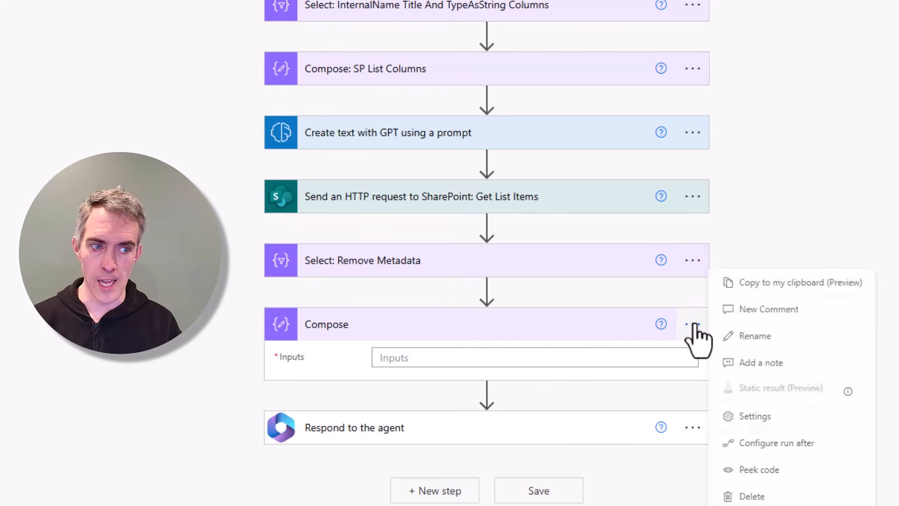
pyautogui.click(757, 336)
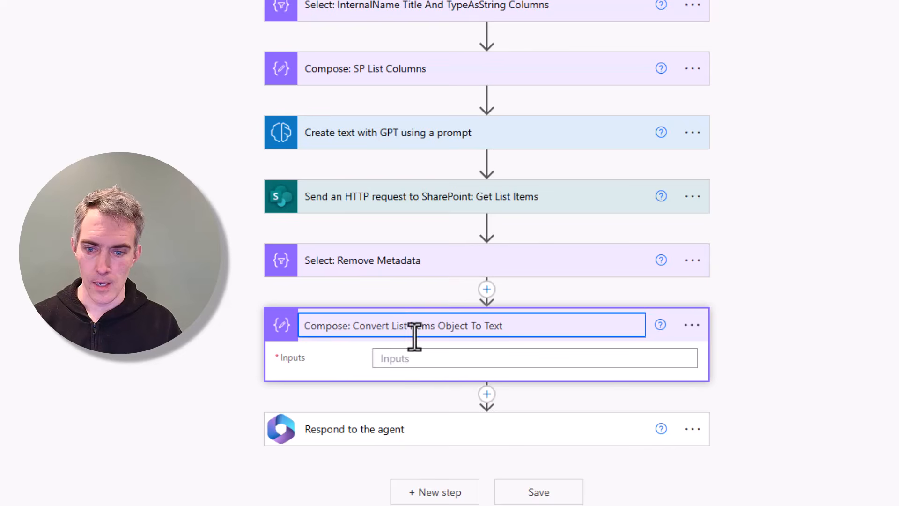
# Step: Insert the Select: Remove Metadata output in the Inputs field of Compose: Convert List Items Object To Text
pyautogui.click(426, 361)
pyautogui.click(661, 331)
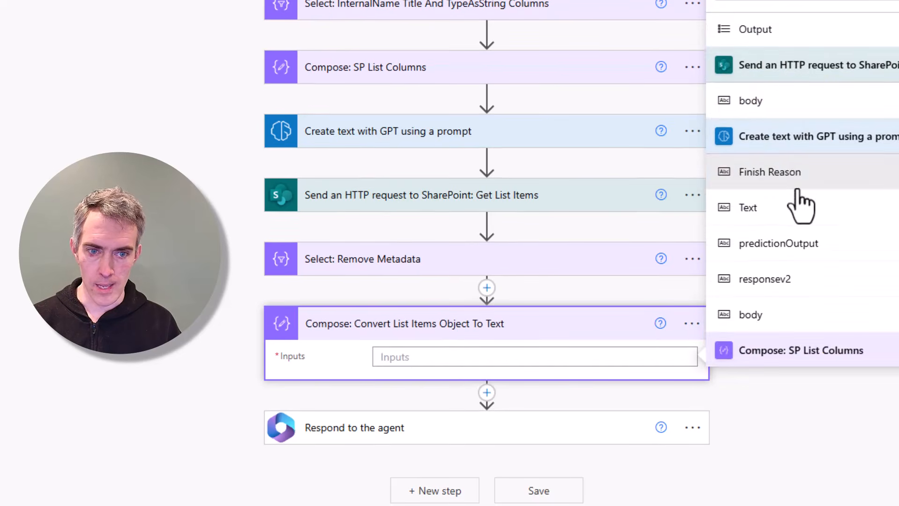
pyautogui.scroll(2, 796, 164)
pyautogui.click(796, 96)
pyautogui.click(863, 277)
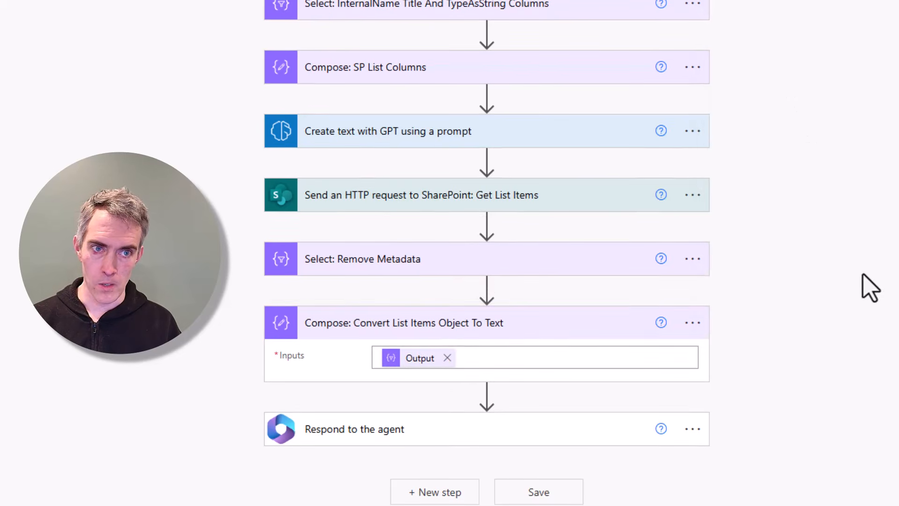
# Step: Add a text output named Output to Respond to the agent, using the Outputs of Compose: Convert List Items Object To Text
pyautogui.click(507, 440)
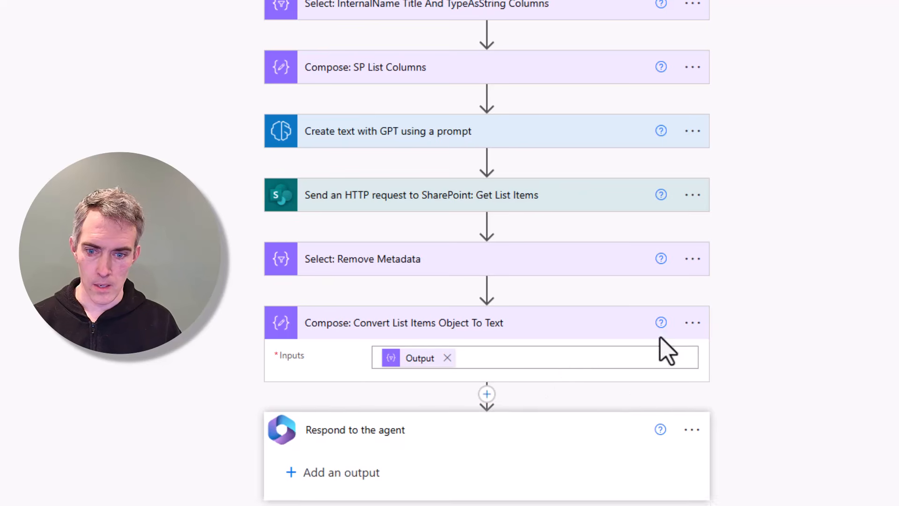
pyautogui.scroll(-1, 822, 275)
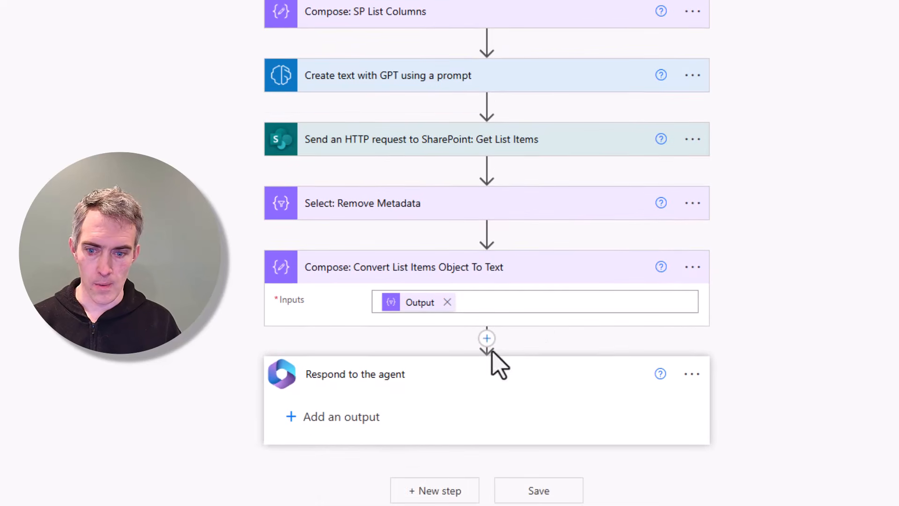
pyautogui.click(347, 417)
pyautogui.click(306, 445)
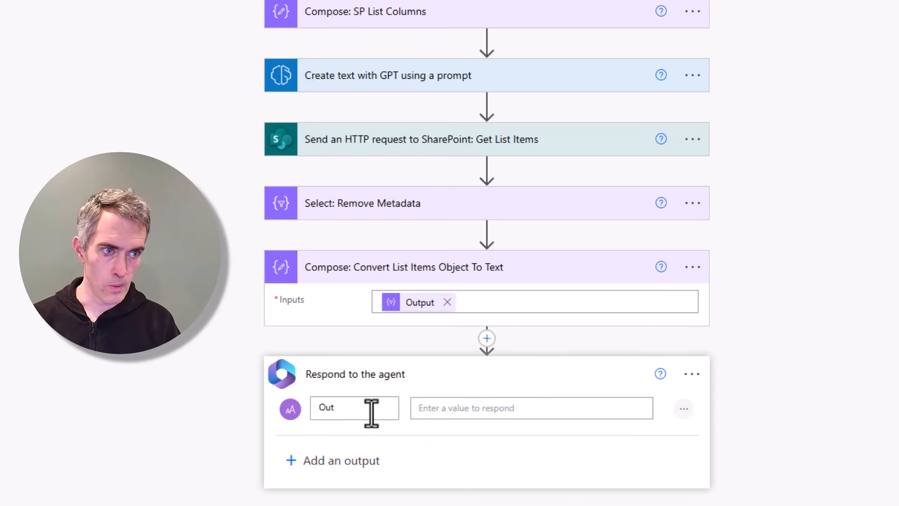
pyautogui.click(435, 414)
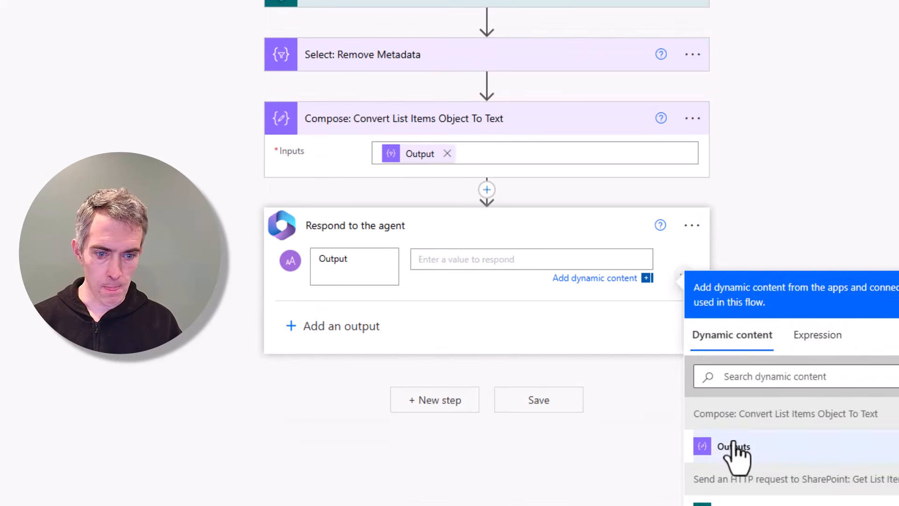
pyautogui.click(736, 442)
# Step: Save the flow and review its warnings in the Flow checker
pyautogui.click(798, 114)
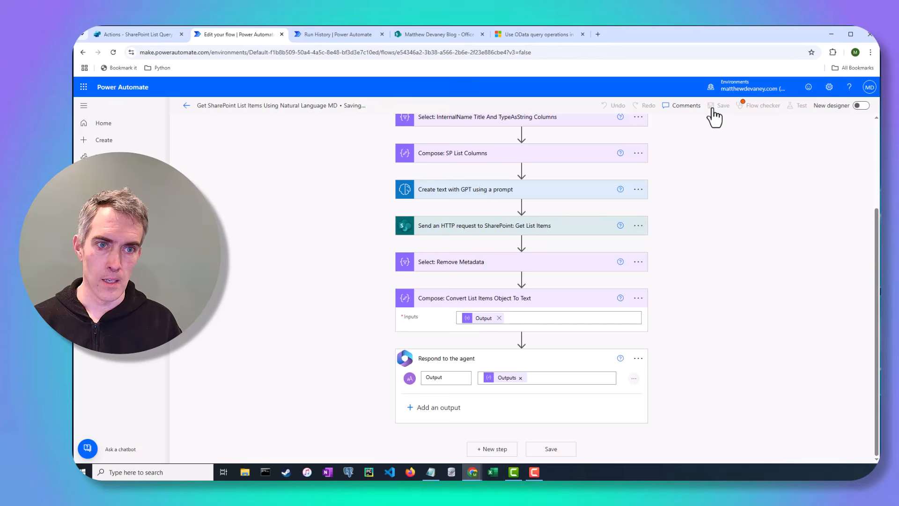
pyautogui.click(719, 105)
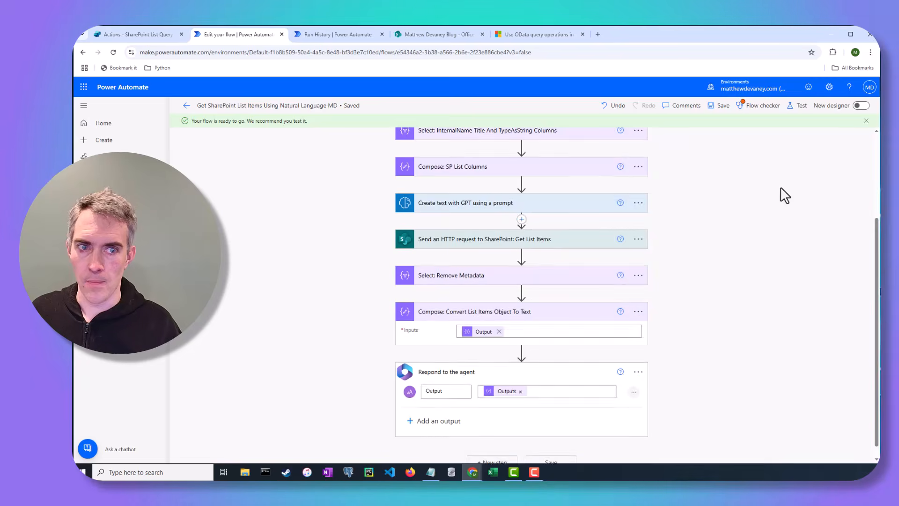
pyautogui.click(759, 105)
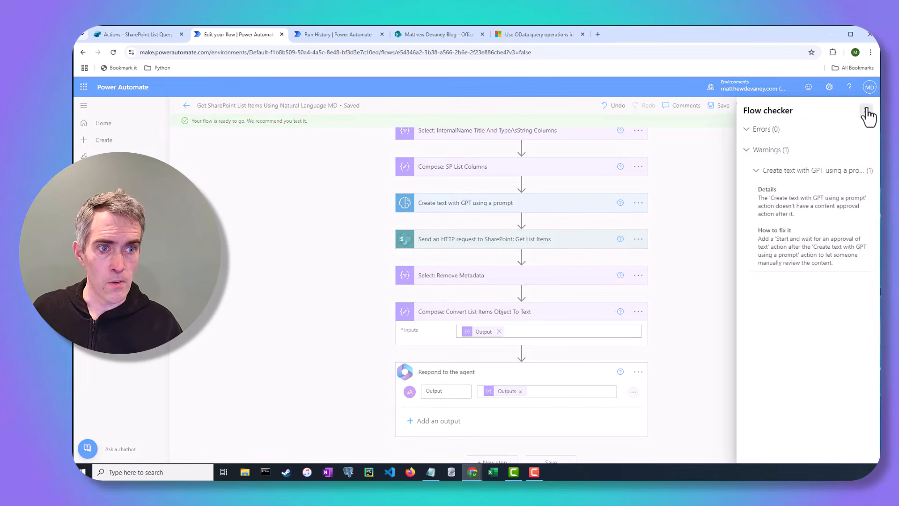
pyautogui.click(867, 114)
# Step: Expand the Skills trigger at the start of the flow to review its inputs
pyautogui.scroll(2, 703, 335)
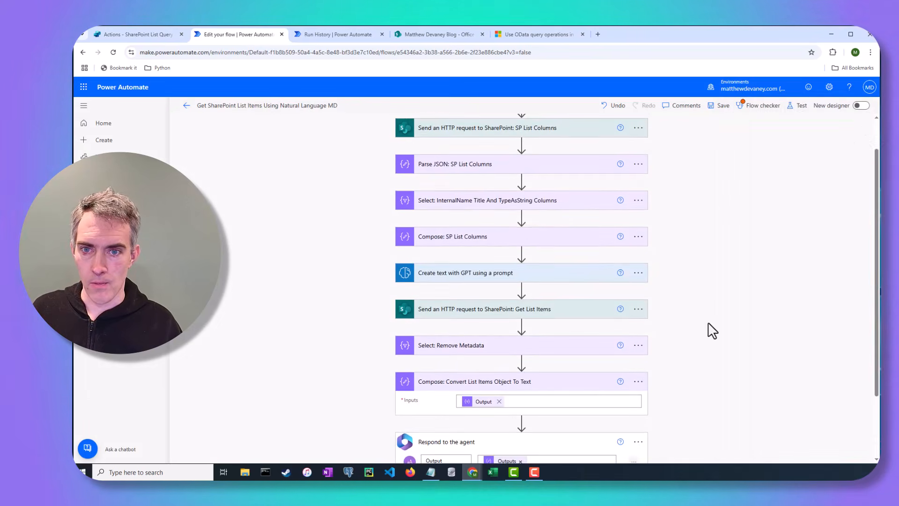
pyautogui.scroll(1, 504, 195)
pyautogui.click(482, 131)
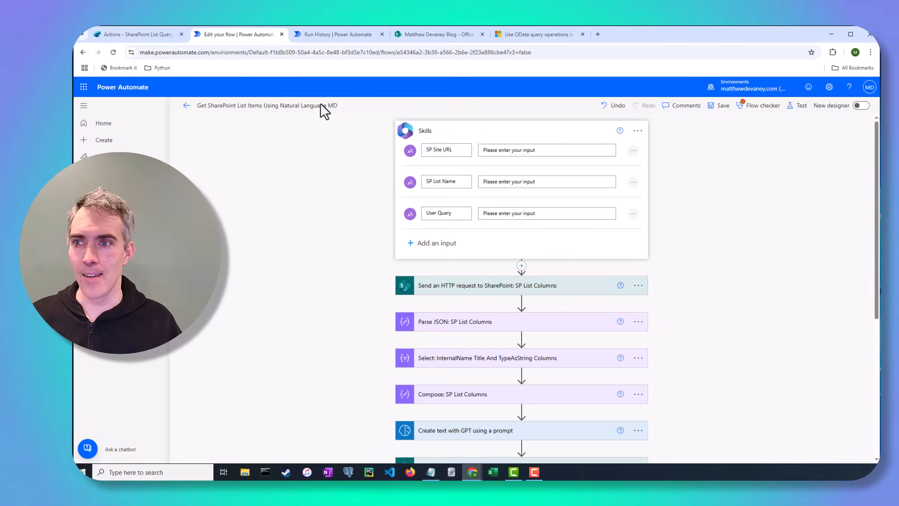
# Step: Switch to Copilot Studio, refresh the available actions and choose the flow Get SharePoint List Items Using Natural Language MD
pyautogui.click(140, 34)
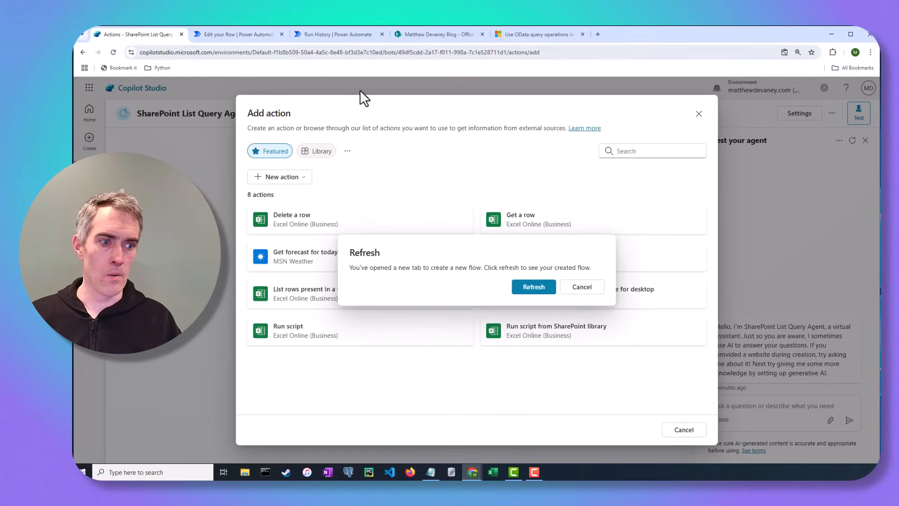
pyautogui.click(543, 289)
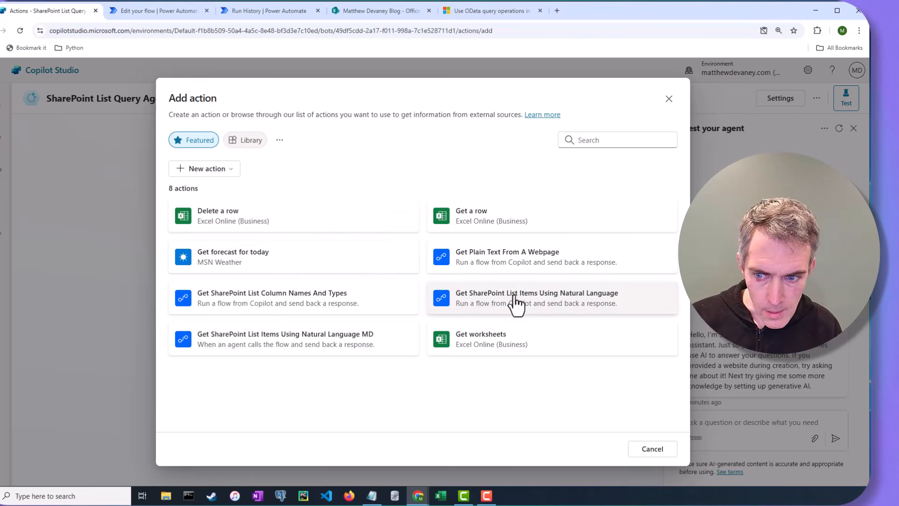
pyautogui.click(380, 341)
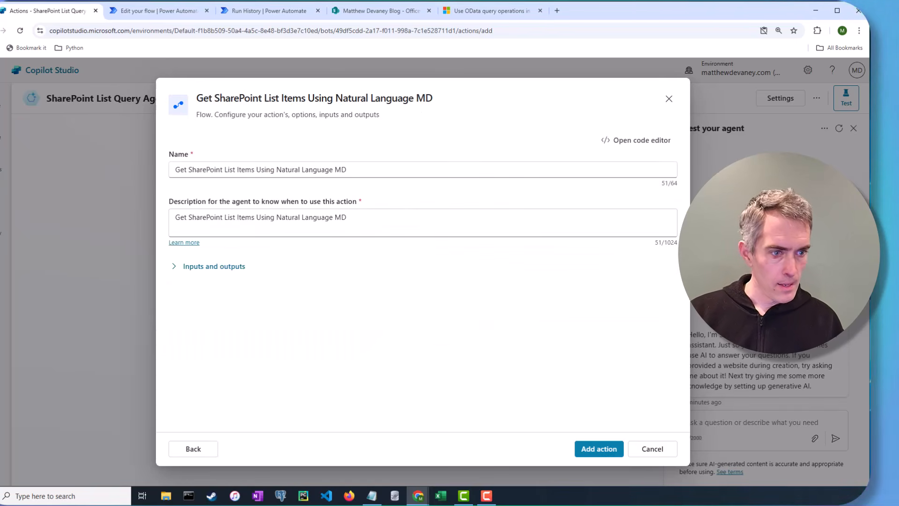
# Step: Change the action's name to Get SharePoint List Items Using Natural Language
pyautogui.click(358, 176)
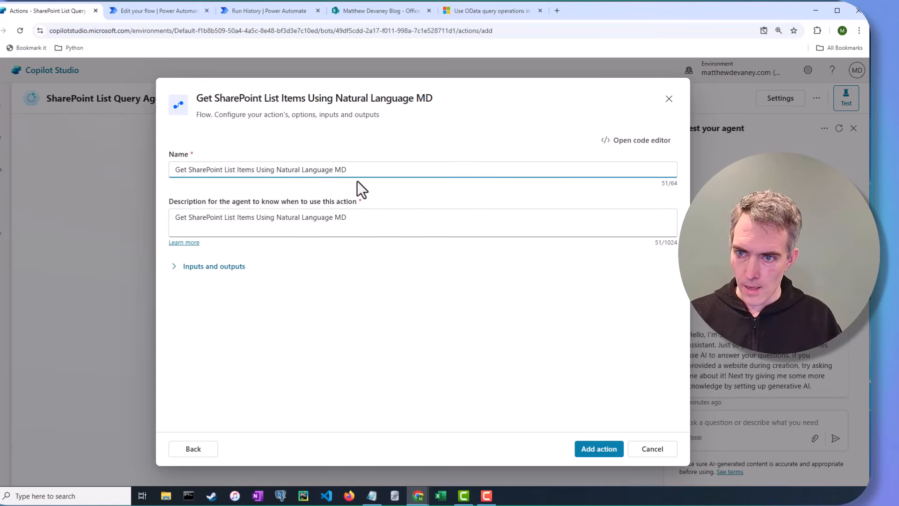
pyautogui.press('BackSpace')
pyautogui.press('BackSpace')
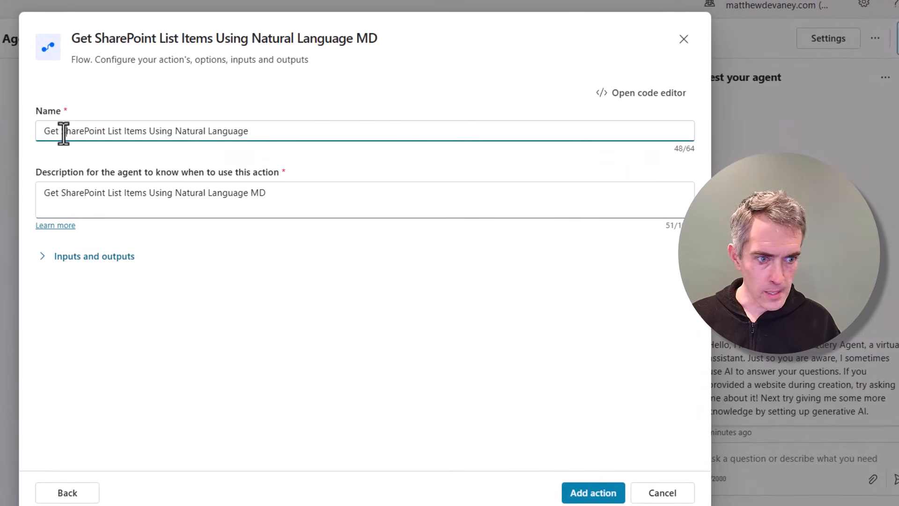
# Step: Rename the action to Get Matching SharePoint List Items For Office Locations
pyautogui.moveTo(62, 134); pyautogui.dragTo(252, 131)
pyautogui.write('SharePoint')
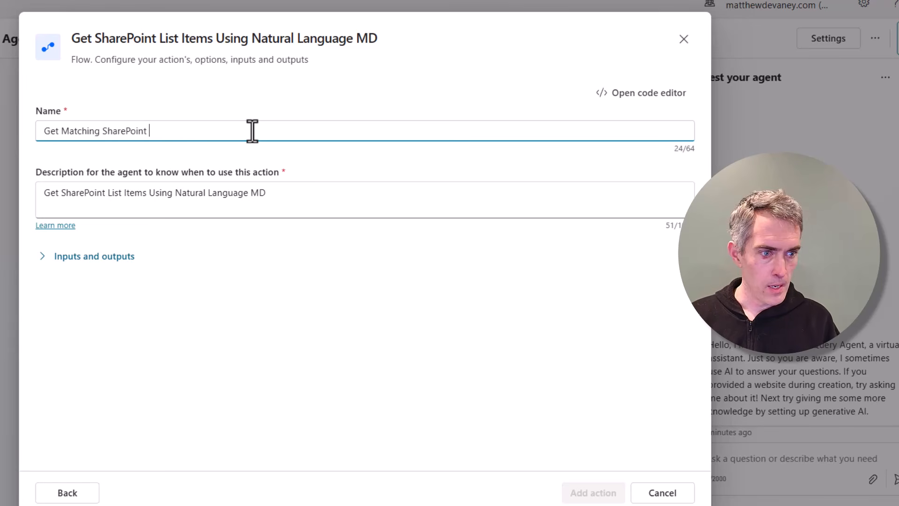
pyautogui.write('List Items For Office Locations')
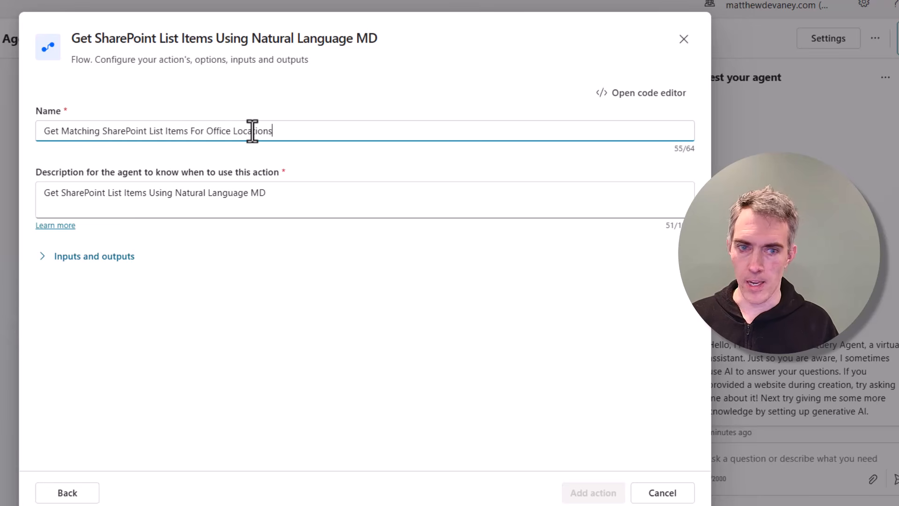
pyautogui.tripleClick(252, 131)
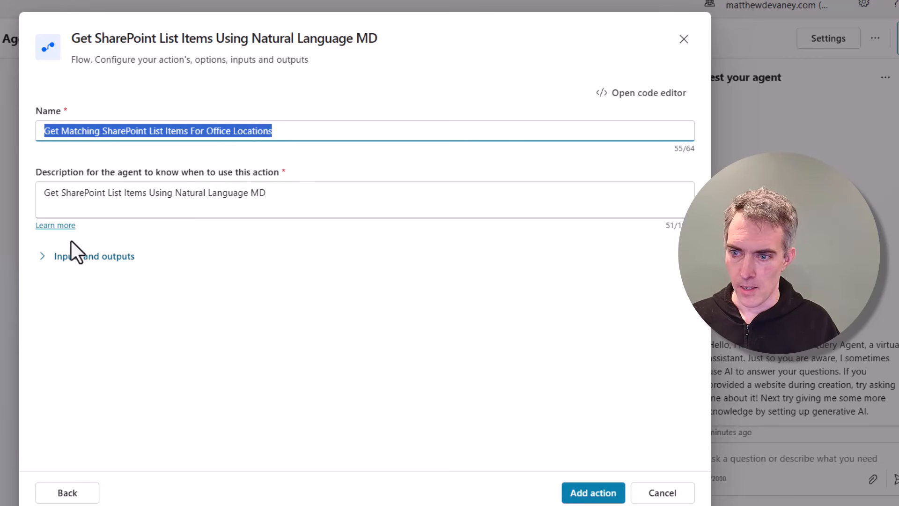
# Step: Replace the action description with: When the user asks a question about "Office Locations" use this action to return a filtered set of SharePoint list items
pyautogui.click(51, 258)
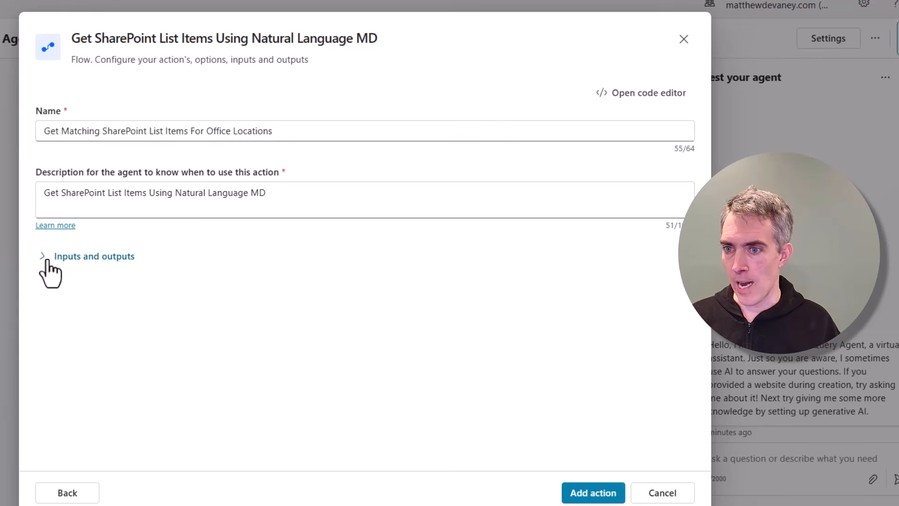
pyautogui.click(43, 258)
pyautogui.click(67, 199)
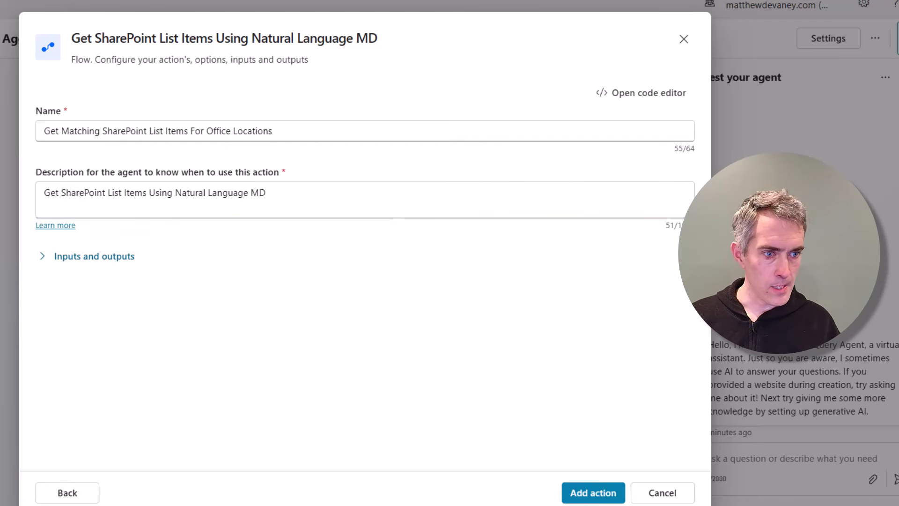
pyautogui.click(499, 200)
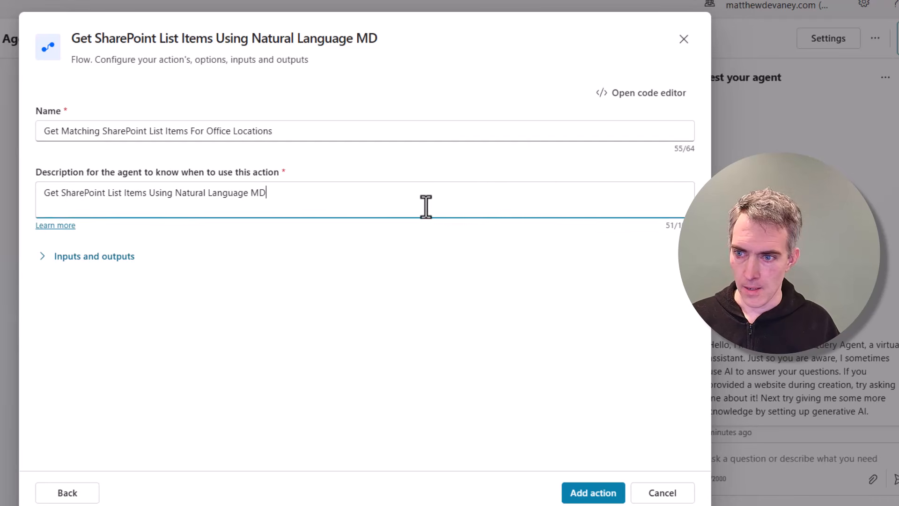
pyautogui.hotkey('ctrl', 'a')
pyautogui.write('When the user asks a question about "Office Locations" use this action to return a filtered set of SharePoint list items.')
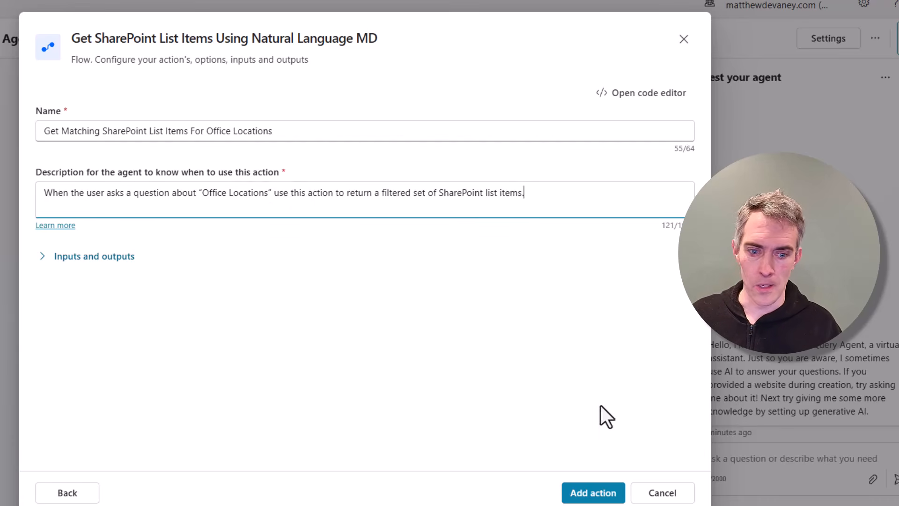
# Step: Fill the action's SP Site URL input with a set value: the address of the SharePoint site that holds the Office Locations list
pyautogui.click(42, 256)
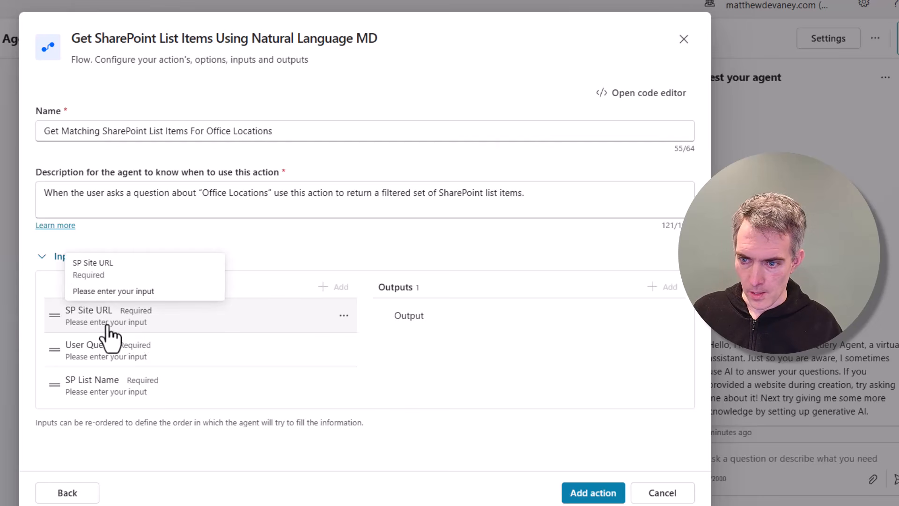
pyautogui.click(343, 317)
pyautogui.click(332, 339)
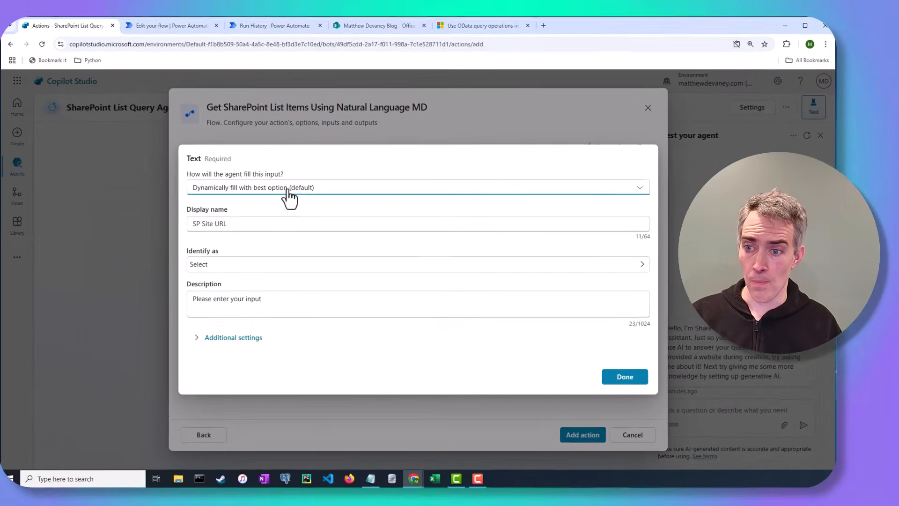
pyautogui.click(349, 34)
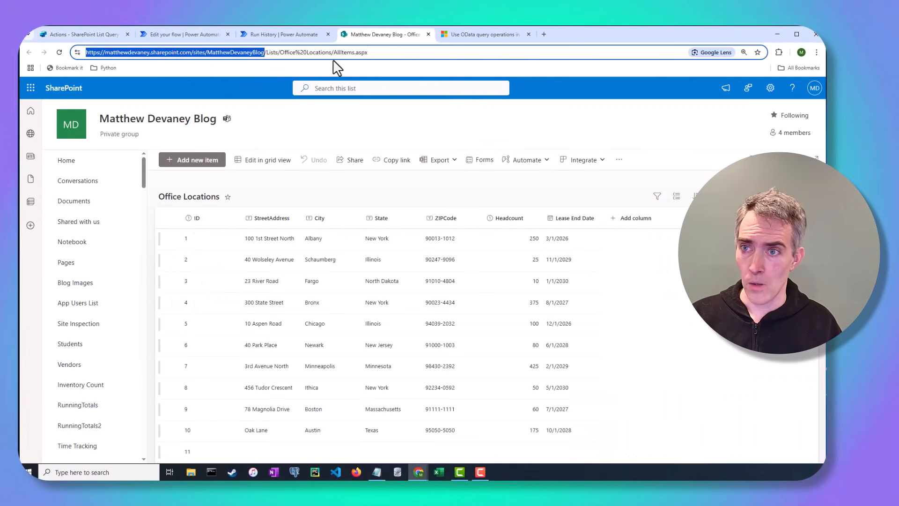
pyautogui.click(99, 35)
pyautogui.click(126, 160)
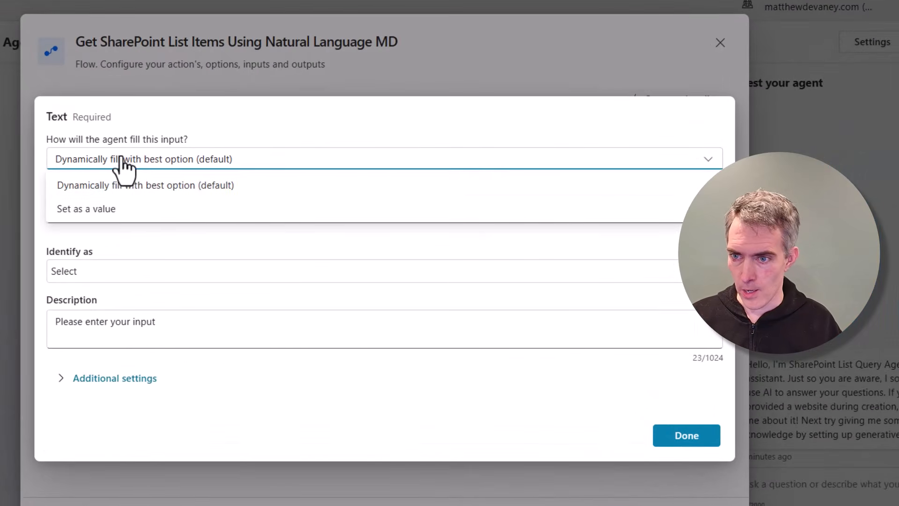
pyautogui.click(114, 217)
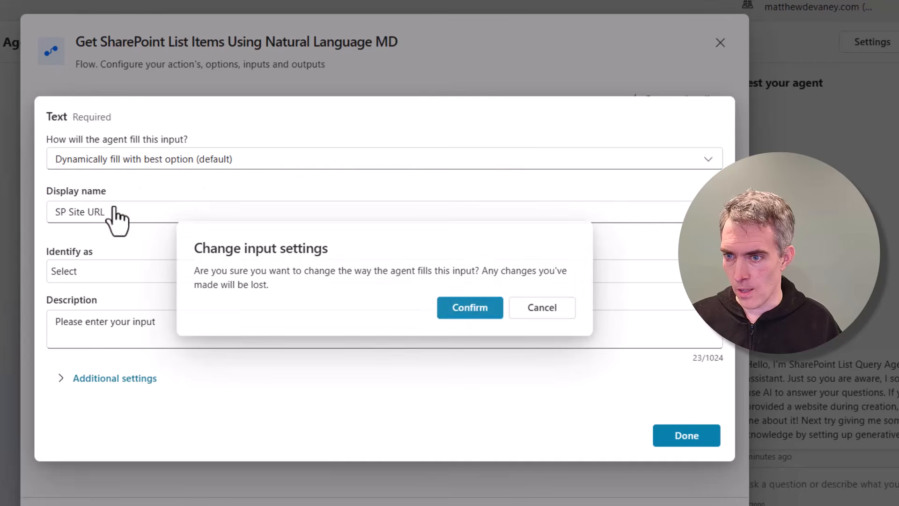
pyautogui.click(462, 311)
pyautogui.click(132, 293)
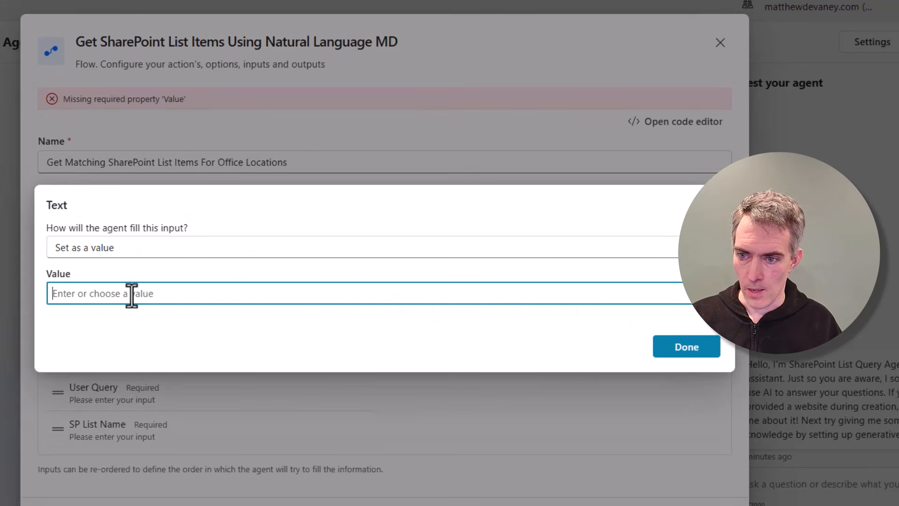
pyautogui.write('https://matthewdevaney.sharepoint.com/sites/MatthewDevaneyBlog')
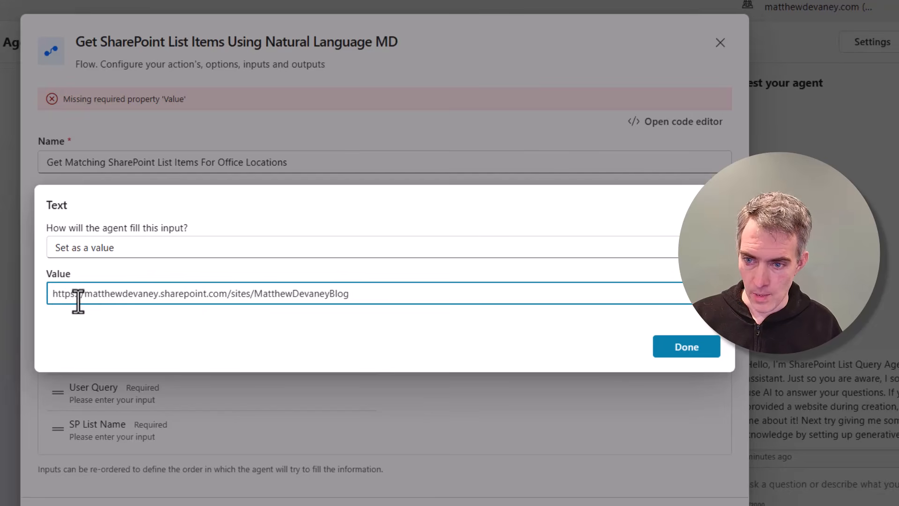
pyautogui.click(706, 349)
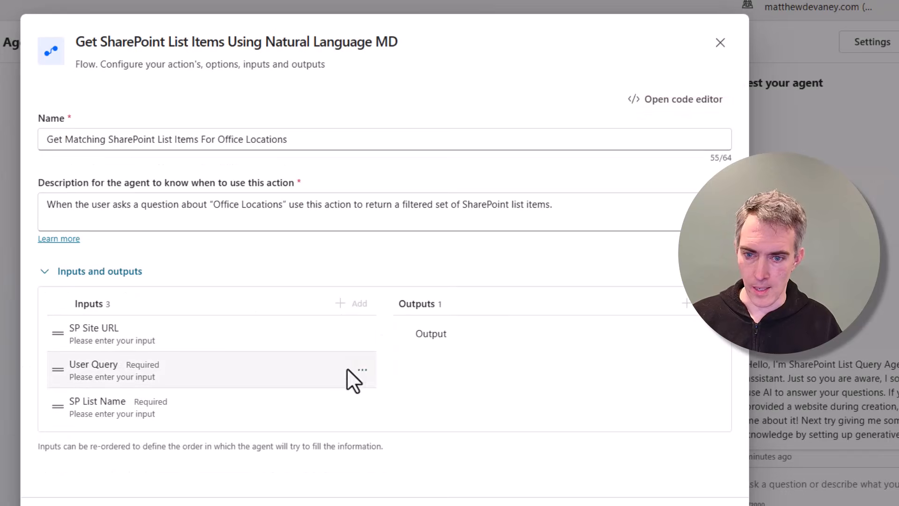
# Step: Fill the action's SP List Name input with the set value Office Locations
pyautogui.click(362, 371)
pyautogui.click(206, 472)
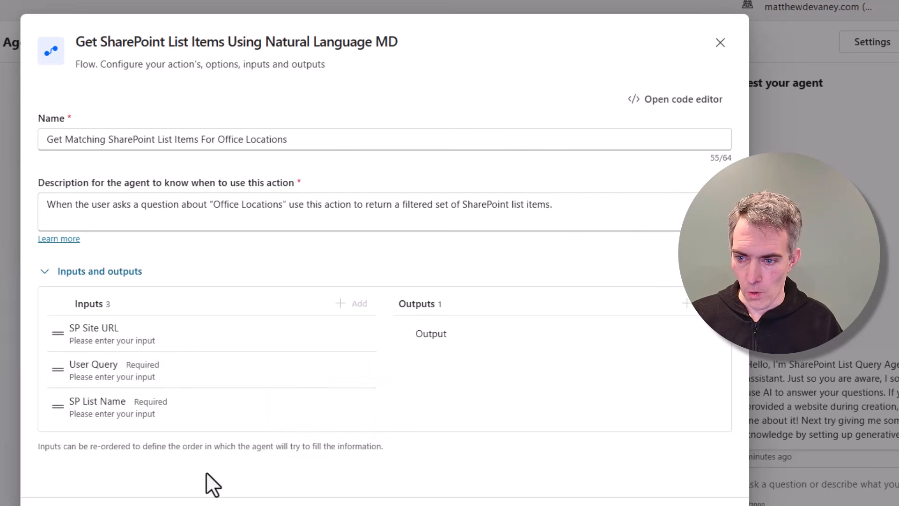
pyautogui.click(360, 405)
pyautogui.click(346, 432)
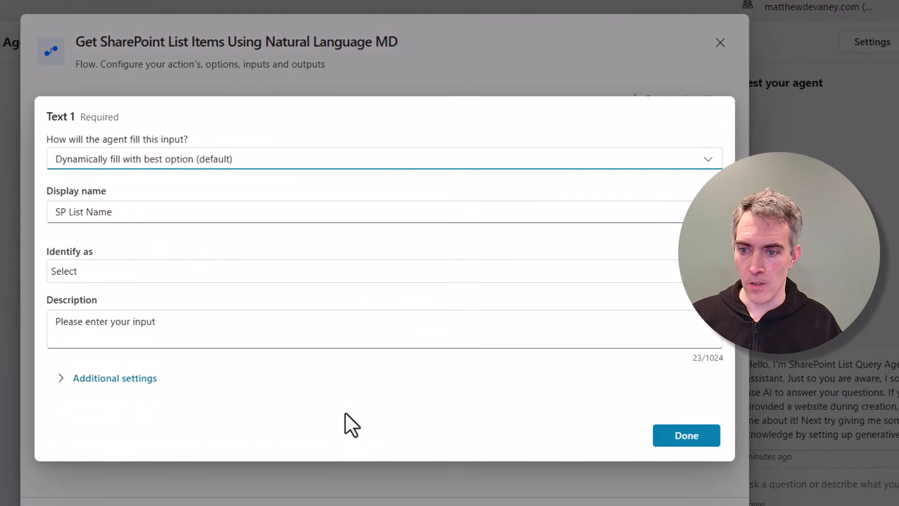
pyautogui.click(124, 155)
pyautogui.click(197, 206)
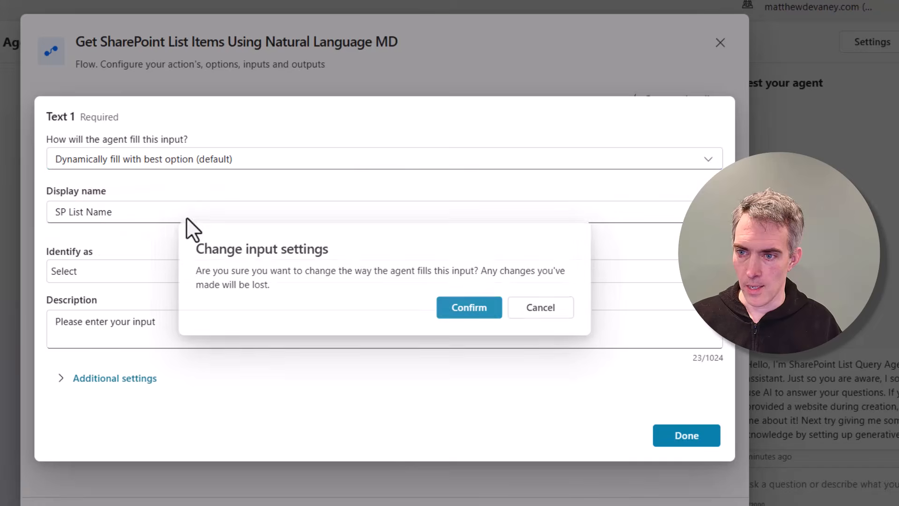
pyautogui.click(434, 308)
pyautogui.click(206, 276)
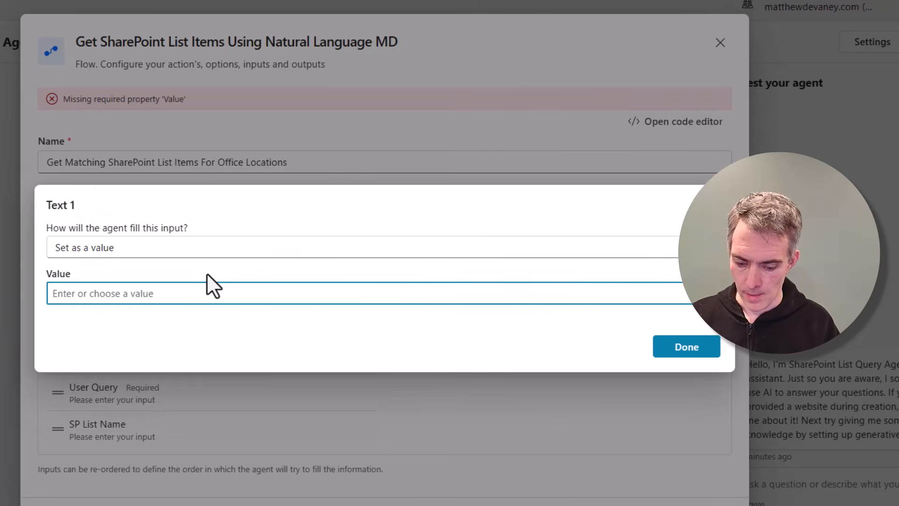
pyautogui.write('Office Locations')
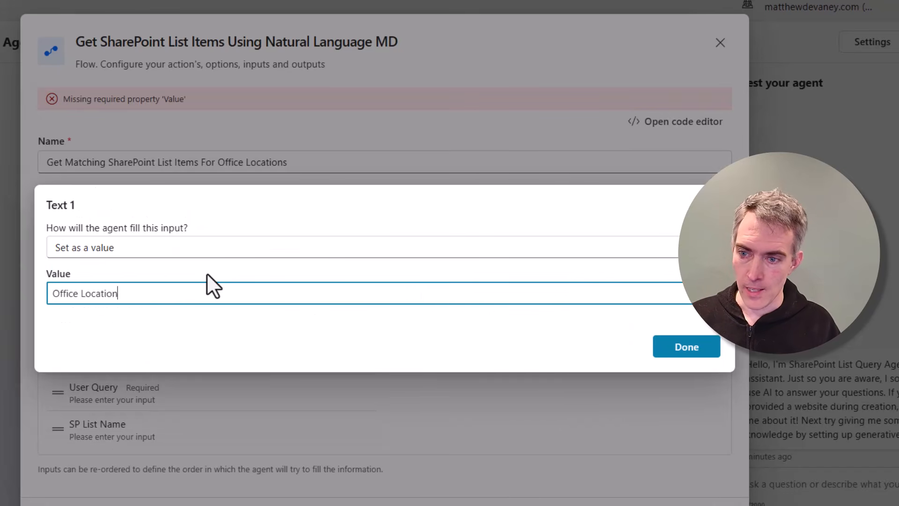
pyautogui.click(719, 349)
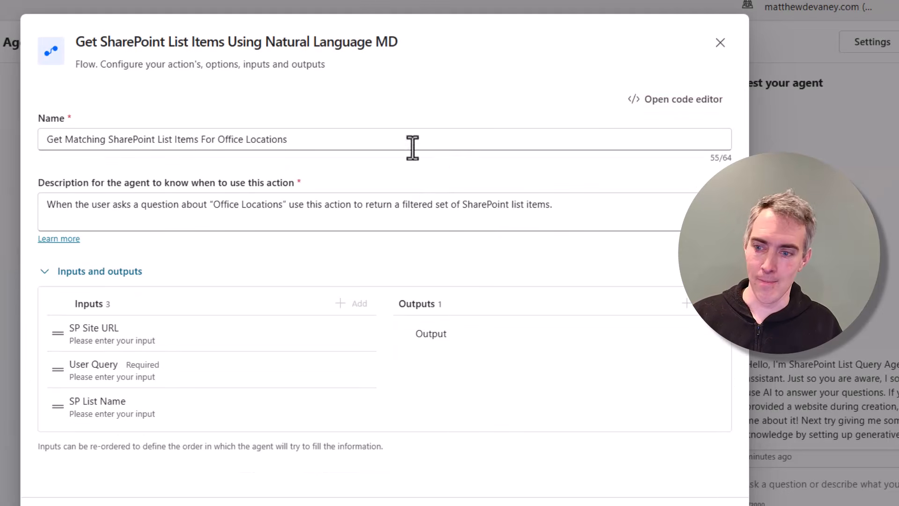
# Step: Change how the agent fills the User Query input to Set as a value
pyautogui.click(361, 373)
pyautogui.click(334, 397)
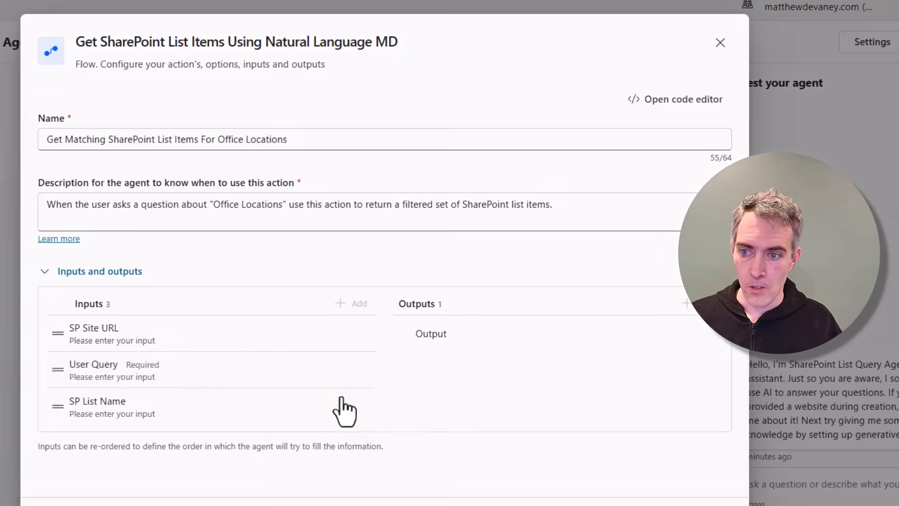
pyautogui.click(132, 165)
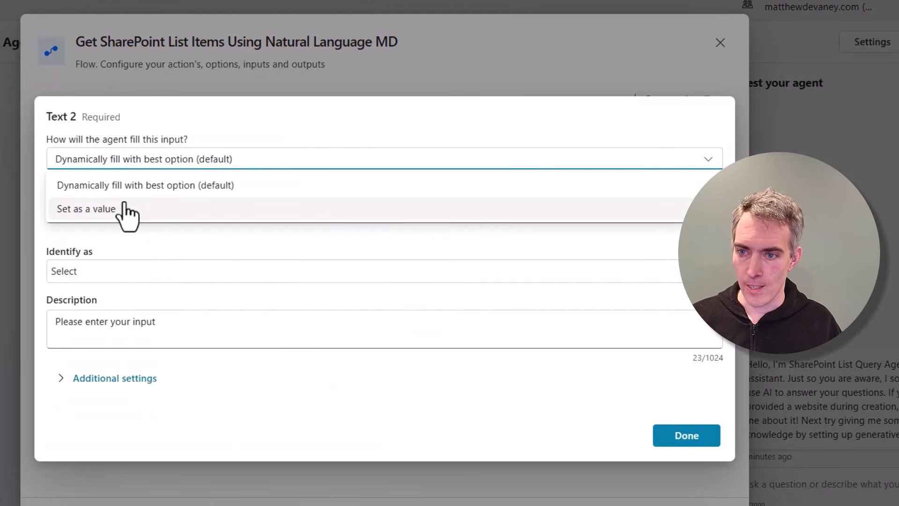
pyautogui.click(157, 118)
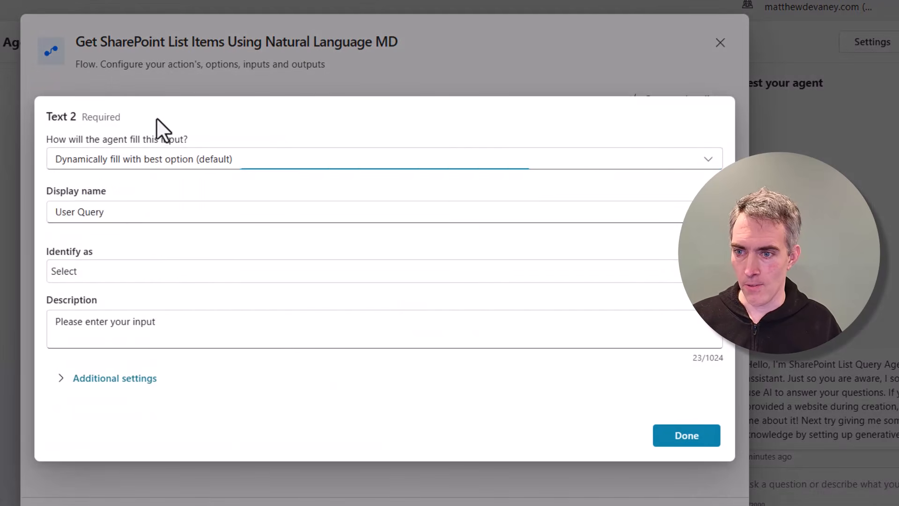
pyautogui.click(125, 161)
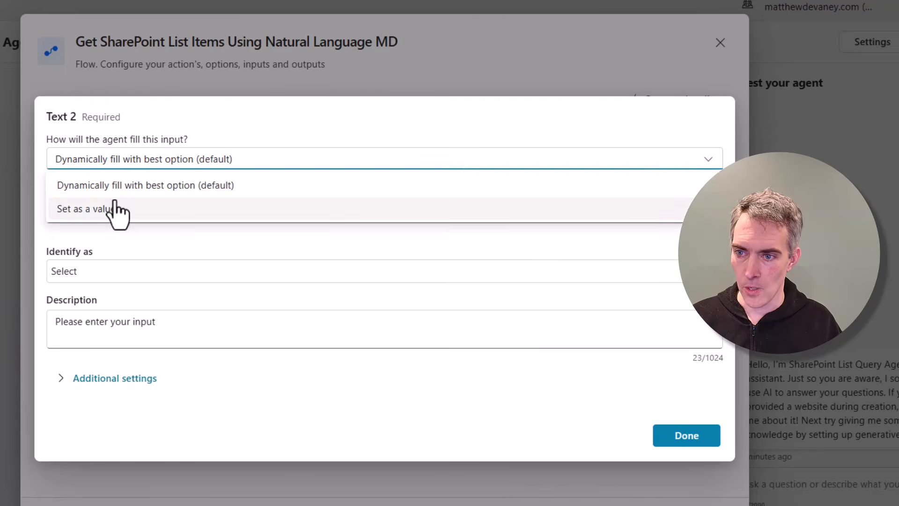
pyautogui.click(112, 206)
pyautogui.click(449, 309)
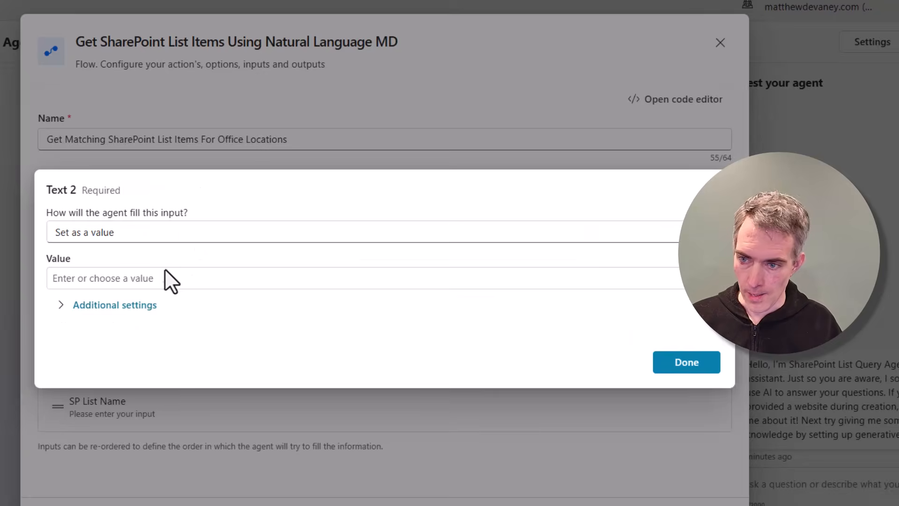
# Step: Use the system variable LastMessage.Text as the User Query value and add the action to the agent
pyautogui.click(742, 294)
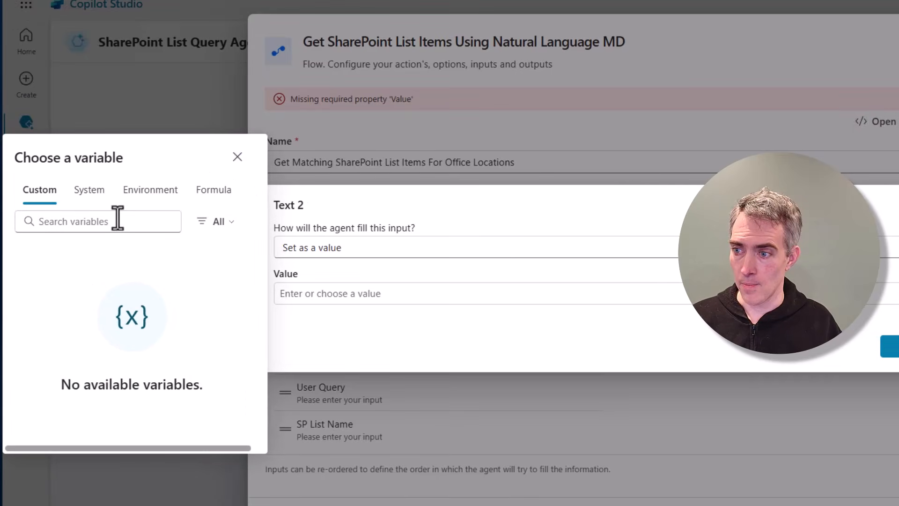
pyautogui.click(88, 194)
pyautogui.click(106, 221)
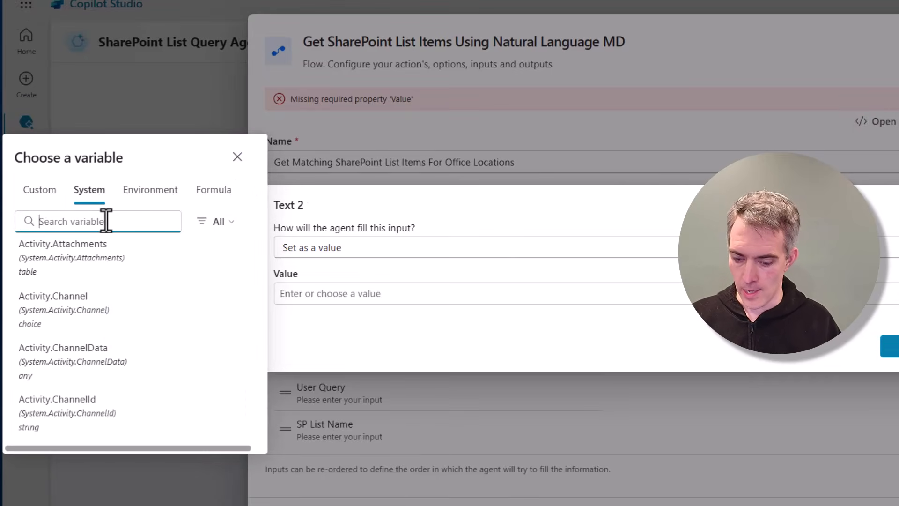
pyautogui.write('last')
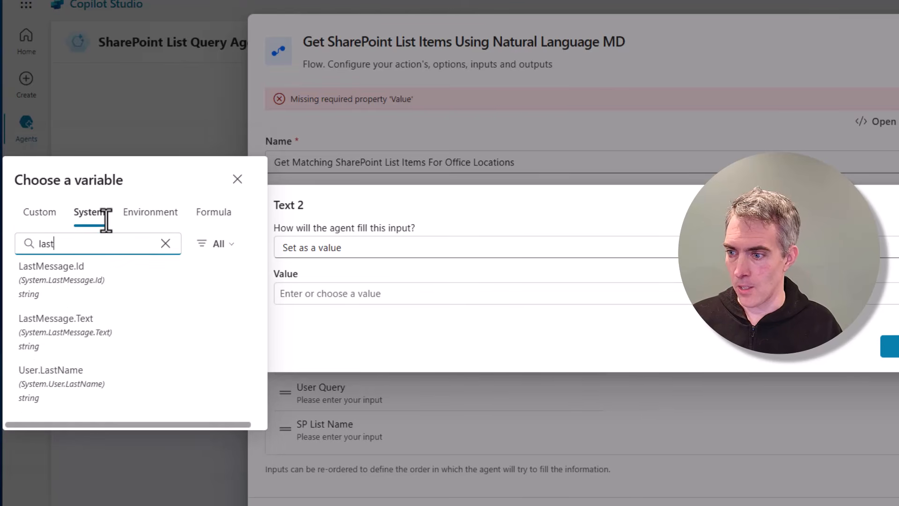
pyautogui.click(76, 319)
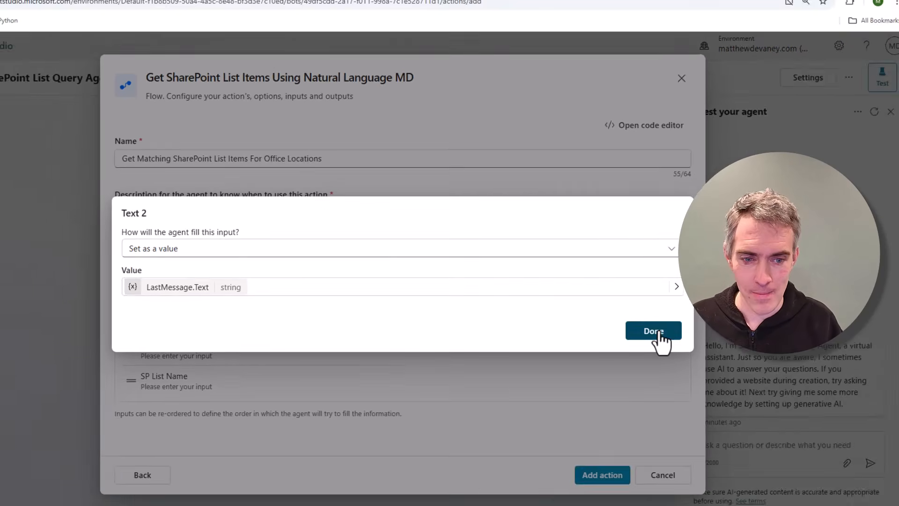
pyautogui.click(684, 347)
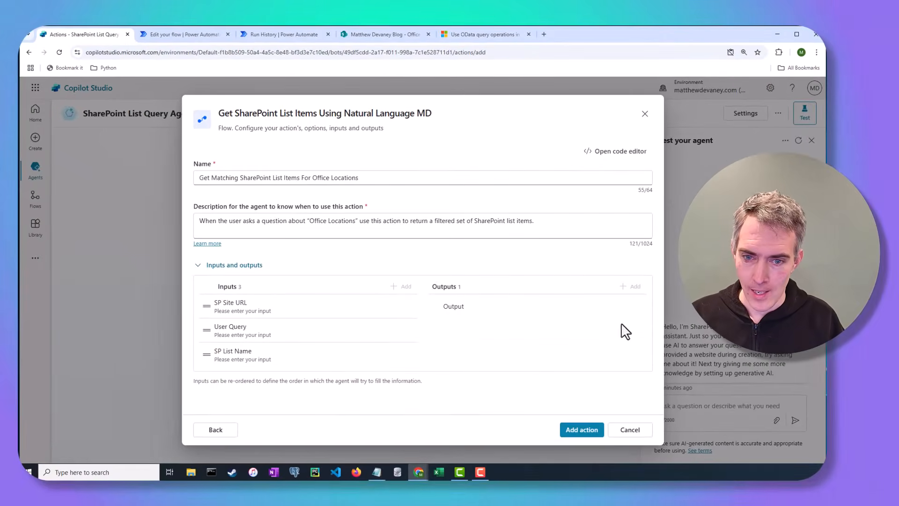
pyautogui.click(592, 434)
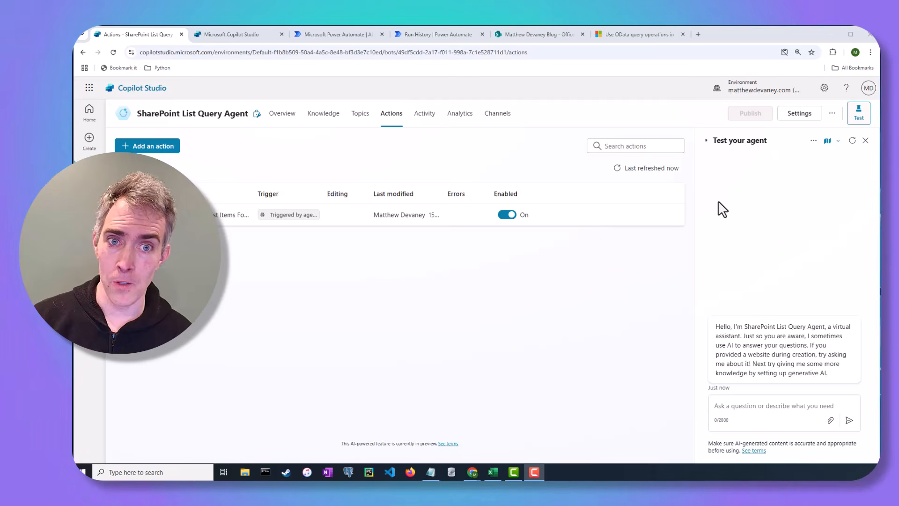
# Step: Return to the agent's overview and send the test chat message "Show me all of the offices in the state of Illinois"
pyautogui.click(281, 114)
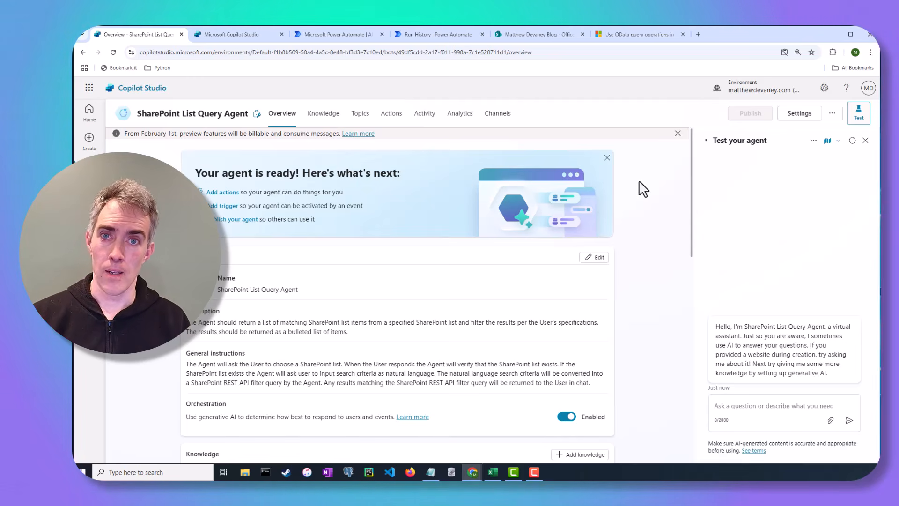
pyautogui.hotkey('alt', 'Tab')
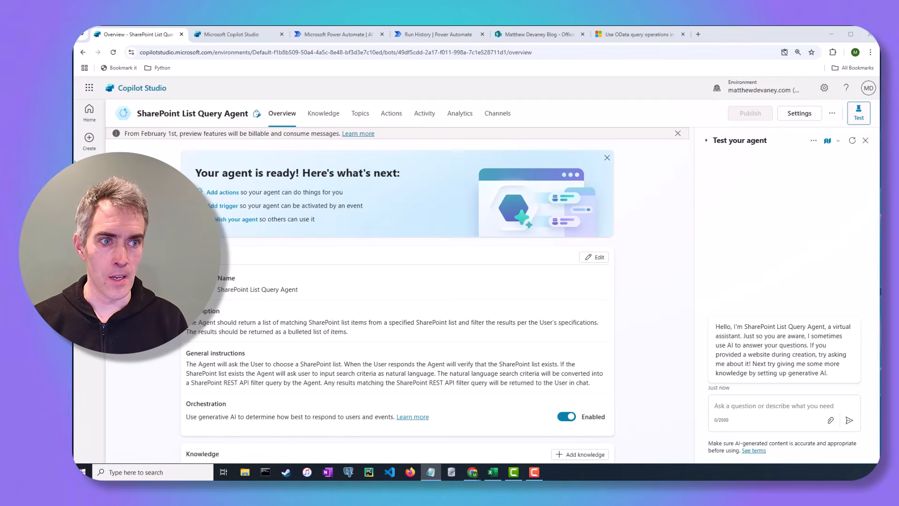
pyautogui.click(784, 410)
pyautogui.write('Show me all of the offices in the state of Illinois')
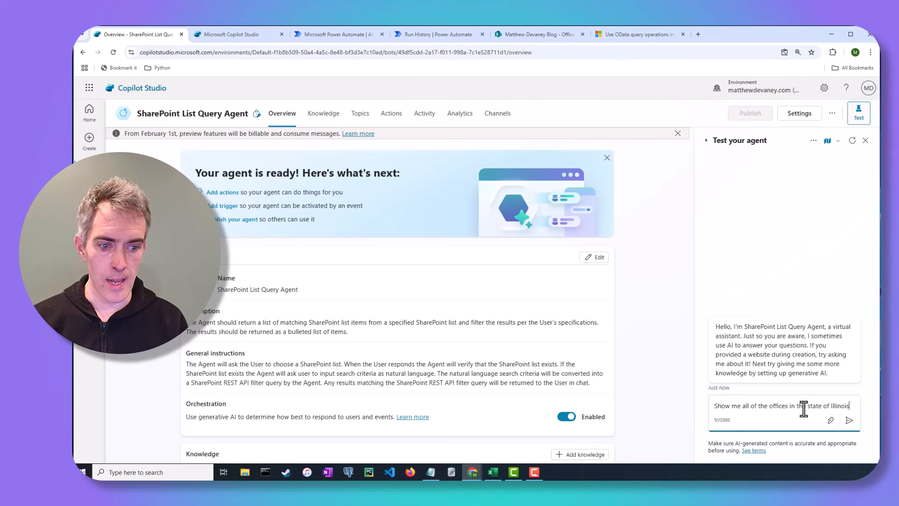
pyautogui.click(848, 421)
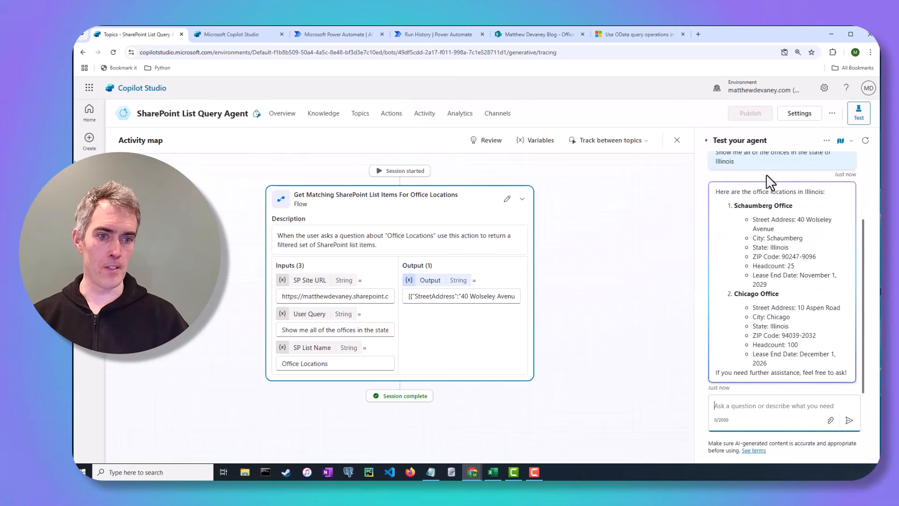
# Step: Ask the agent in the test chat "Give me a list of all offices with more than 200 people"
pyautogui.hotkey('alt', 'Tab')
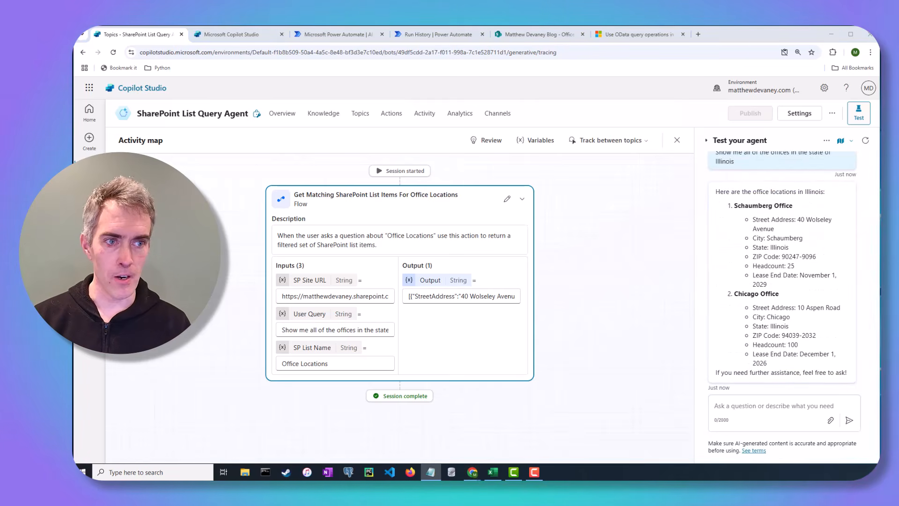
pyautogui.click(780, 407)
pyautogui.write('Give me a list of all offices with more than 200 people')
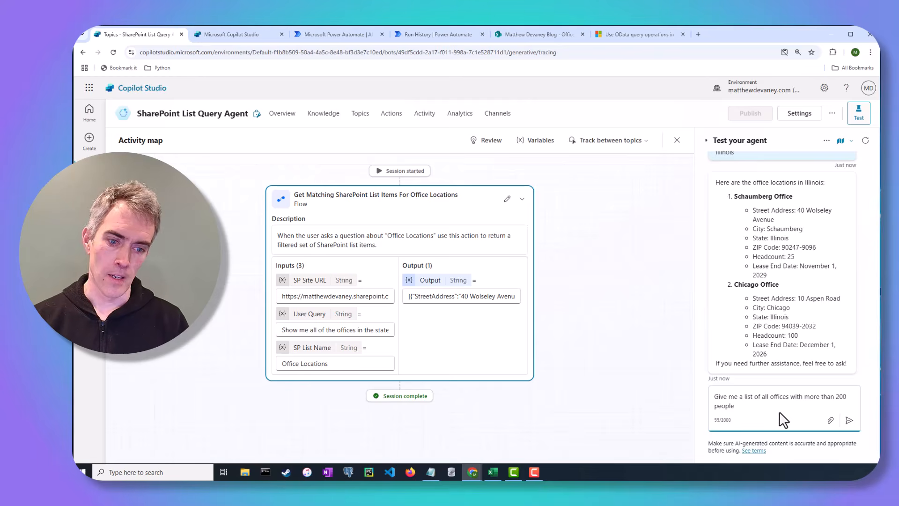
pyautogui.press('Return')
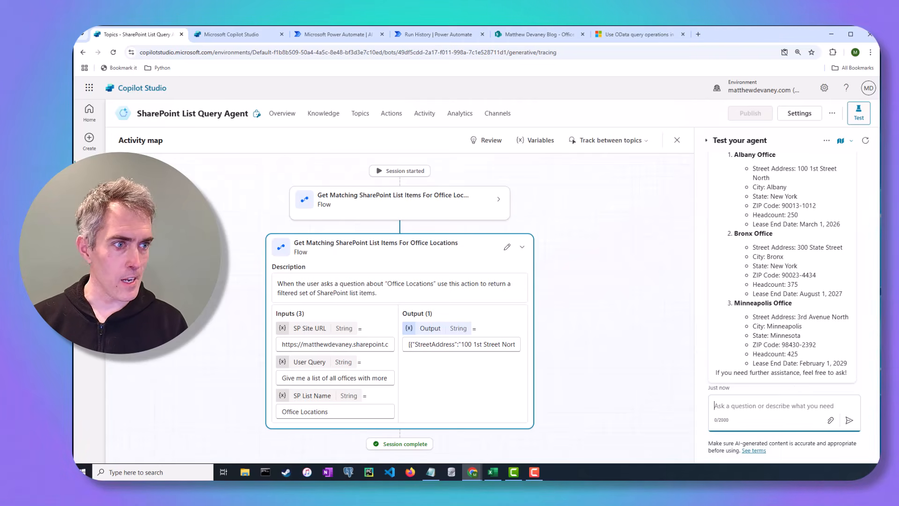
# Step: Send the agent the test message "Get me the office leases ending in 2026"
pyautogui.hotkey('alt', 'Tab')
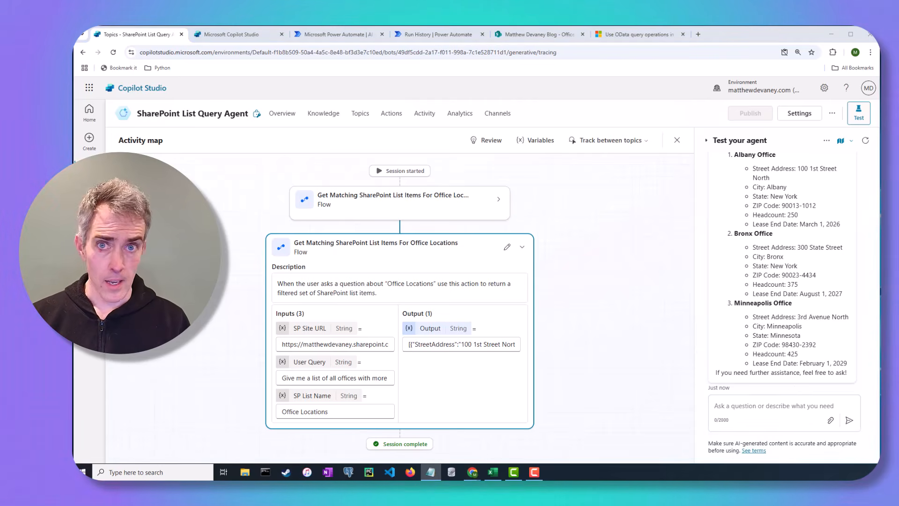
pyautogui.click(777, 405)
pyautogui.write('Get me the office leases ending in 2026')
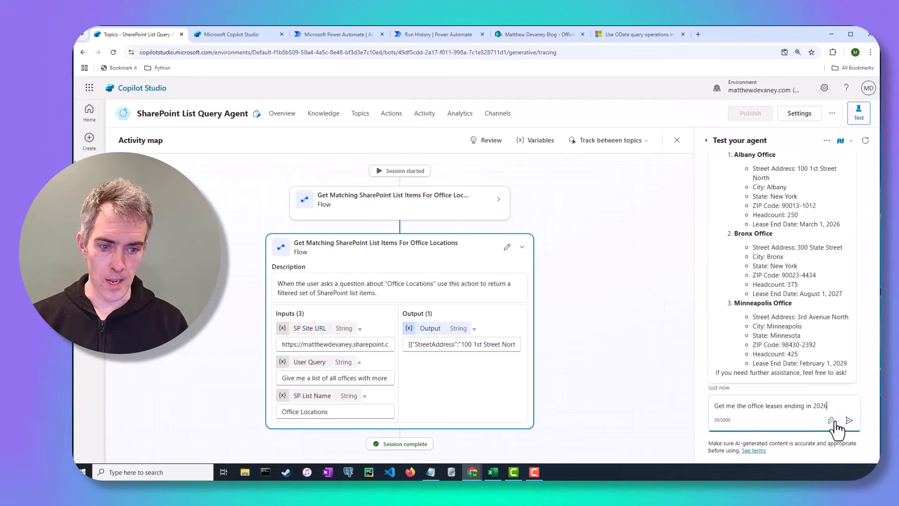
pyautogui.click(850, 424)
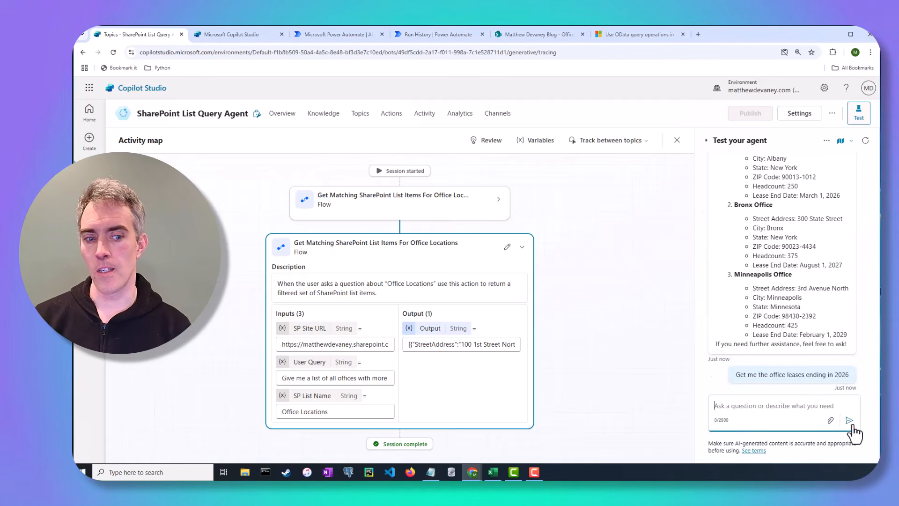